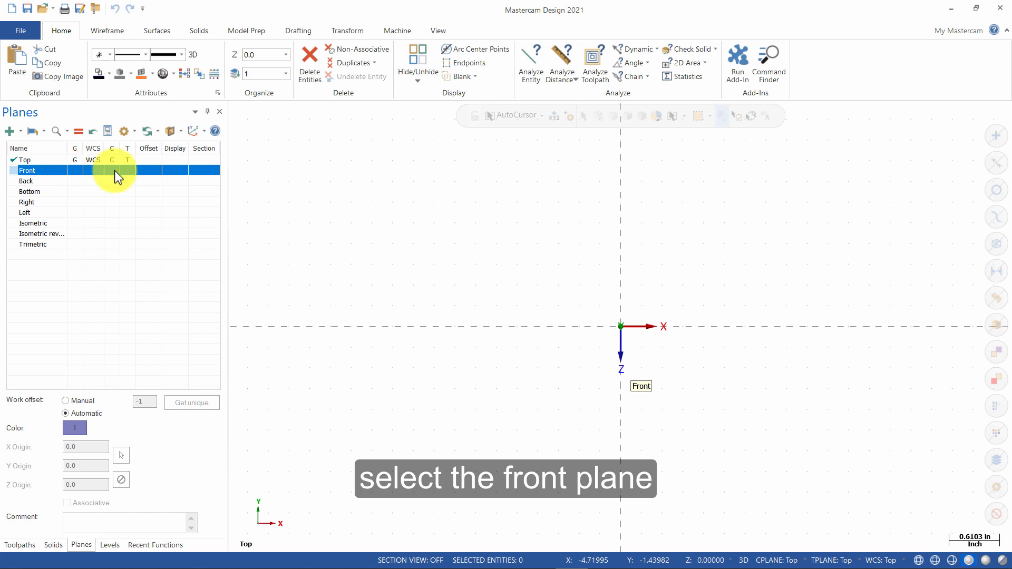
# - Set the graphics, construction and tool planes to Front and draw a rectangle from the origin with width 2 and height -1 inches
pyautogui.click(77, 171)
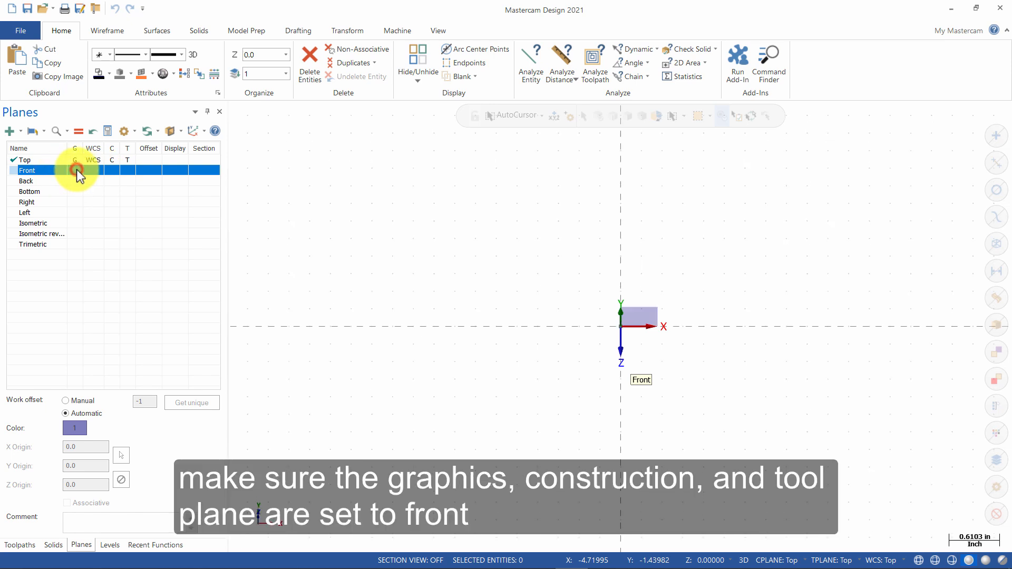
pyautogui.click(122, 169)
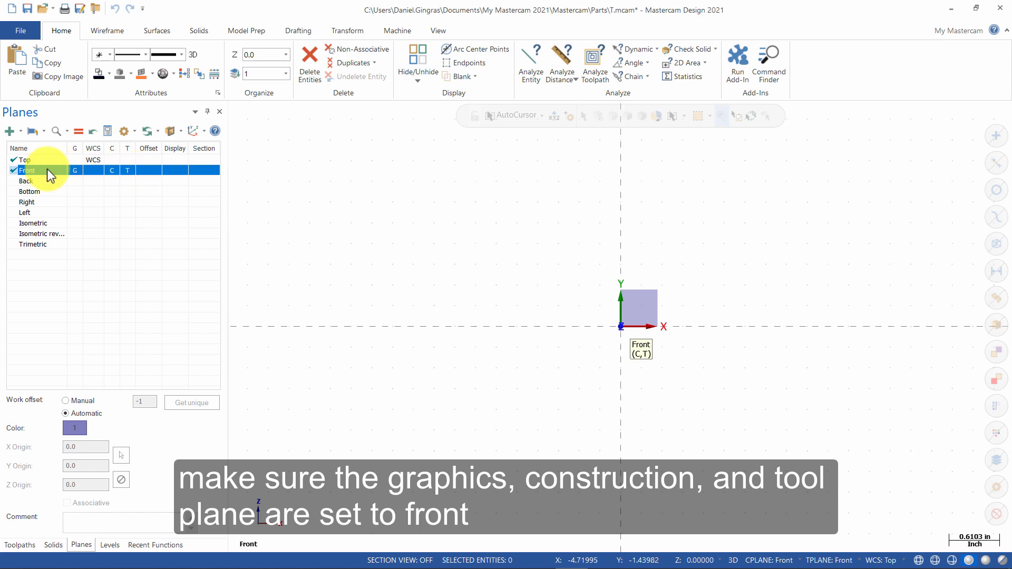
pyautogui.click(106, 36)
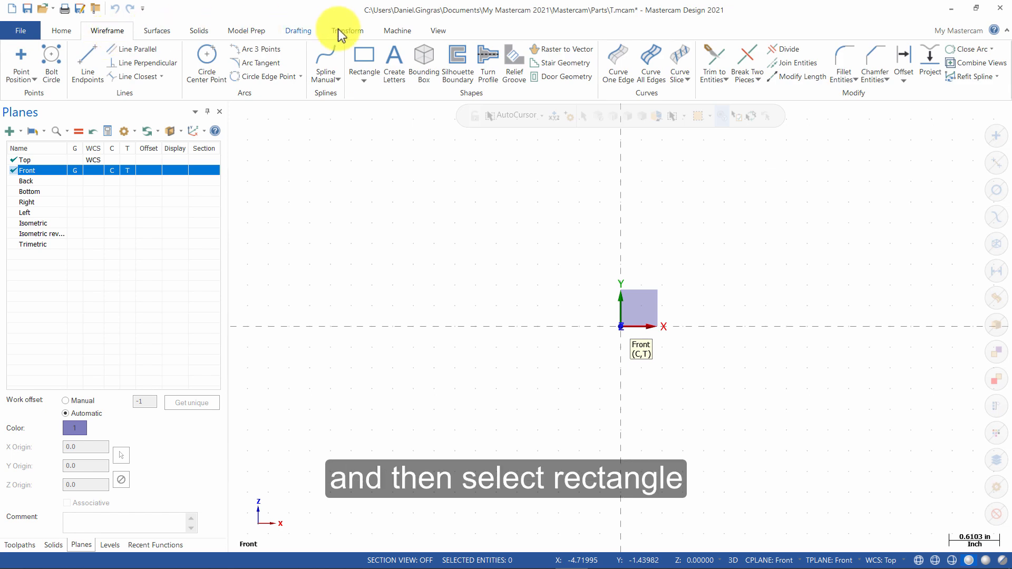
pyautogui.click(367, 58)
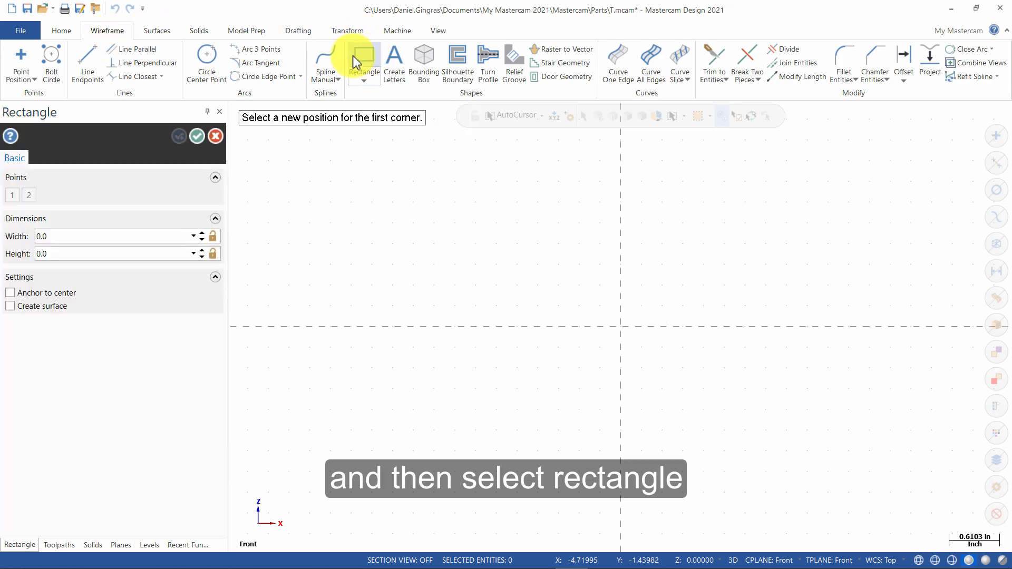
pyautogui.click(71, 237)
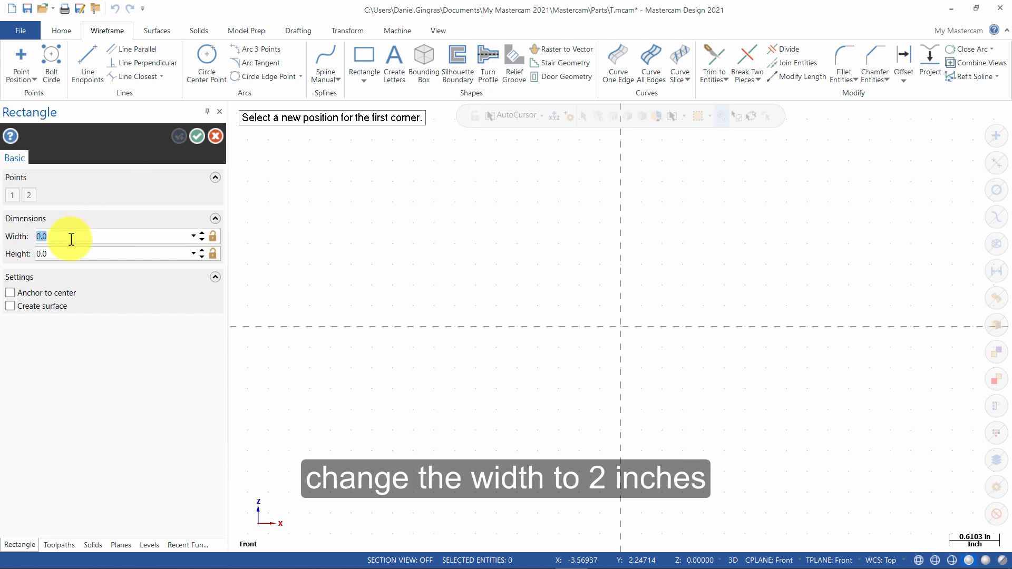
pyautogui.write('2')
pyautogui.click(75, 254)
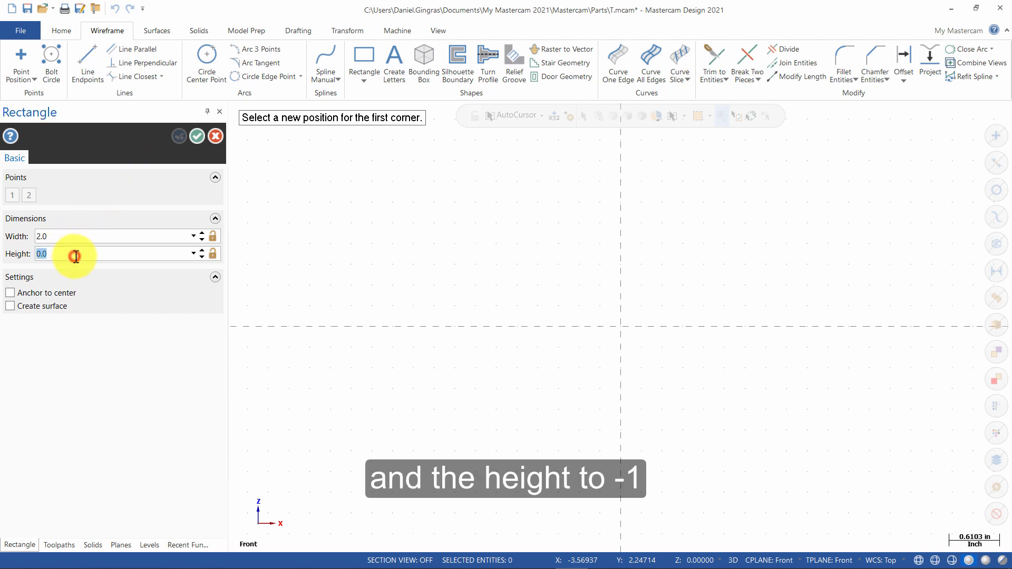
pyautogui.write('-1')
pyautogui.press('Return')
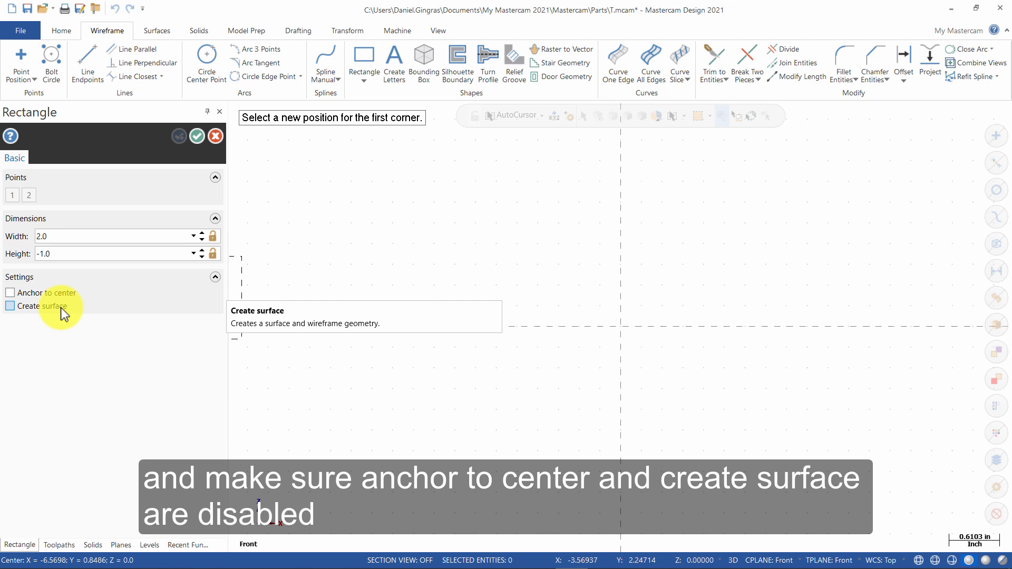
pyautogui.click(621, 327)
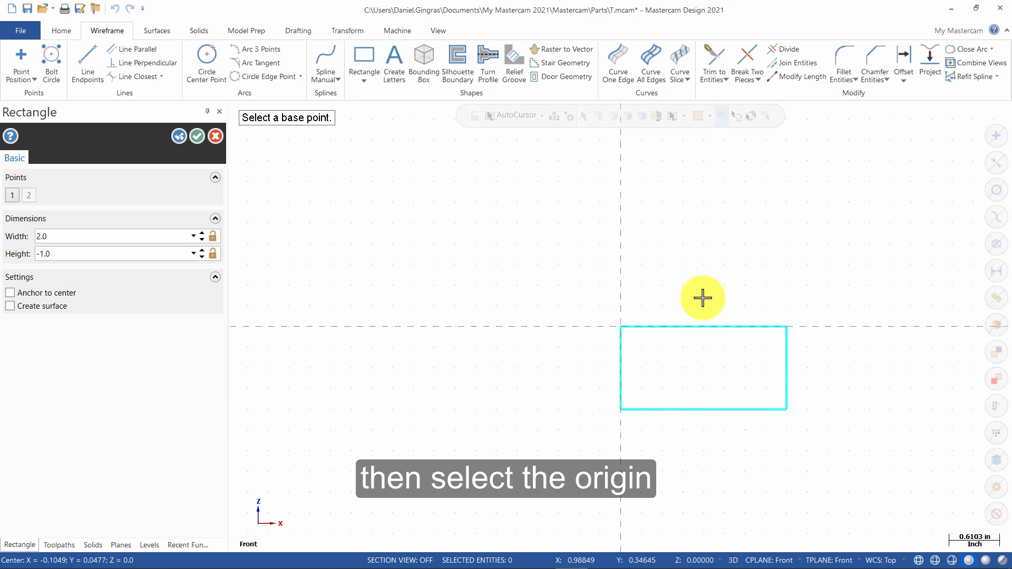
pyautogui.click(196, 137)
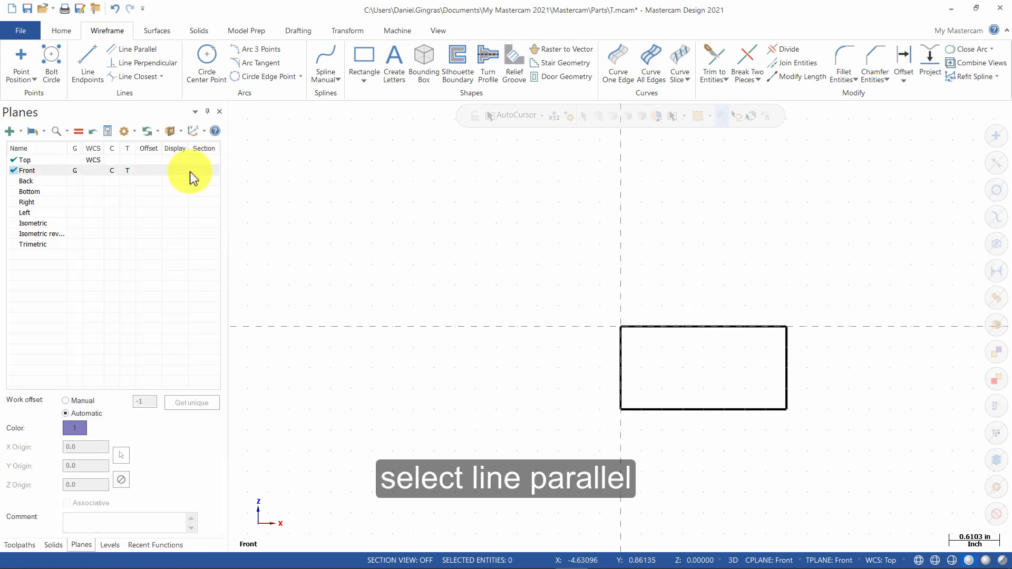
# - Create a line parallel to the rectangle's bottom edge, offset 0.25 inches towards the inside of the rectangle
pyautogui.click(154, 49)
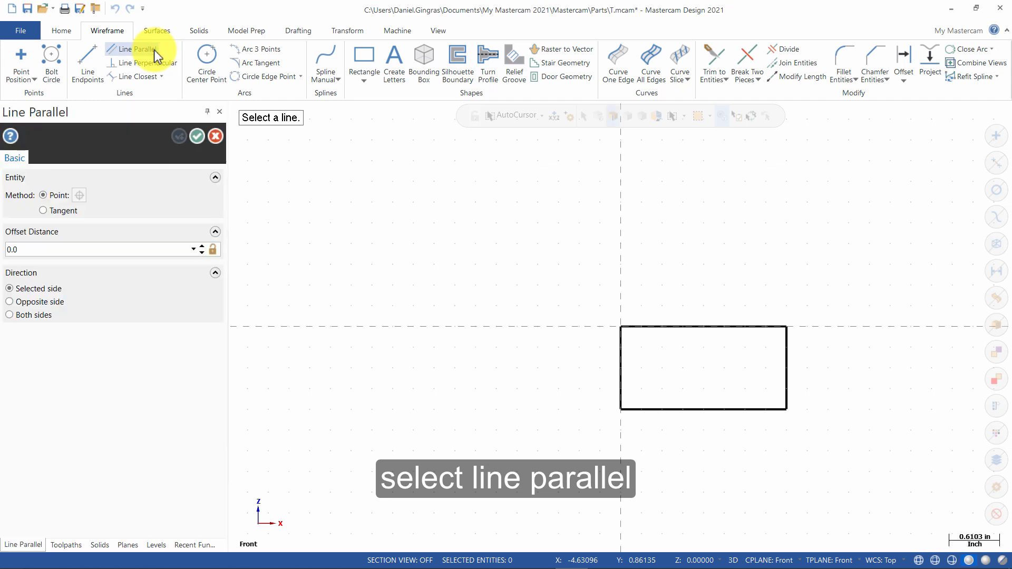
pyautogui.click(679, 411)
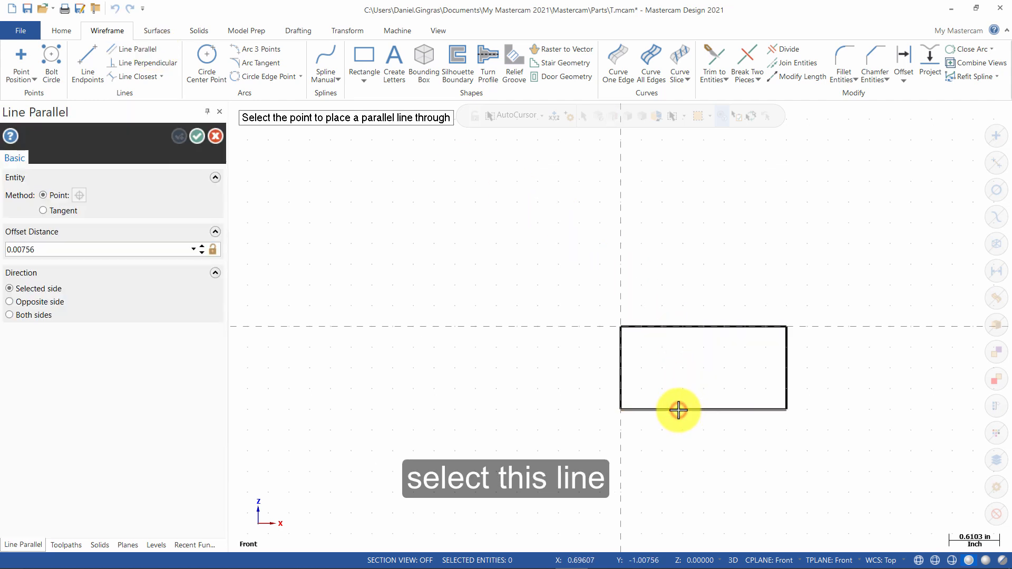
pyautogui.click(680, 389)
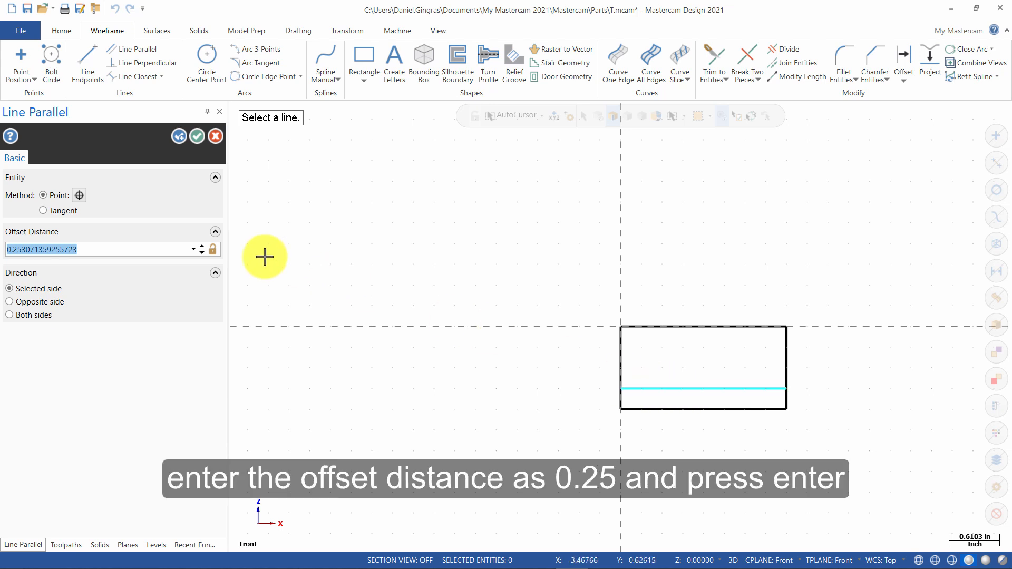
pyautogui.write('.25')
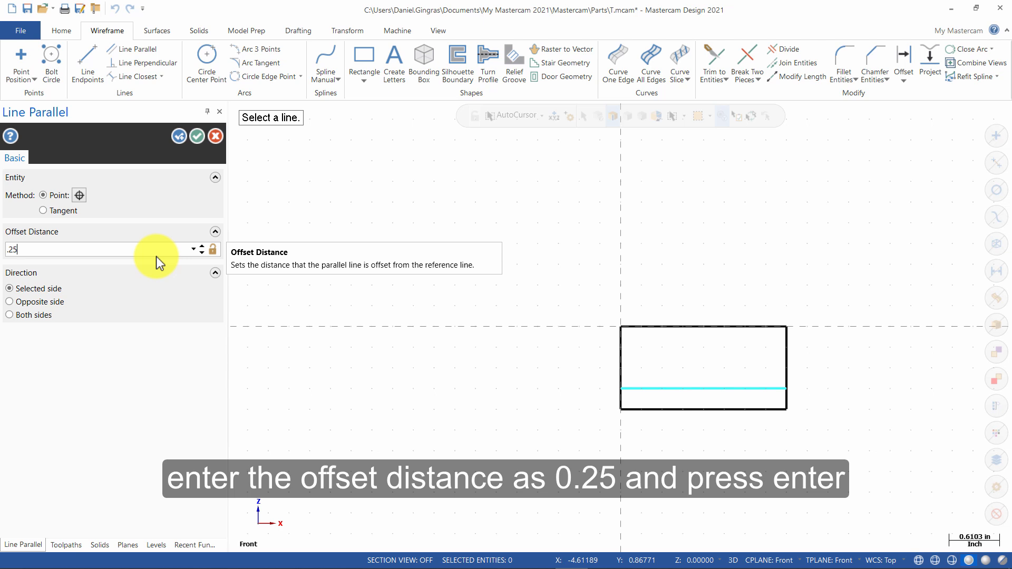
pyautogui.press('Return')
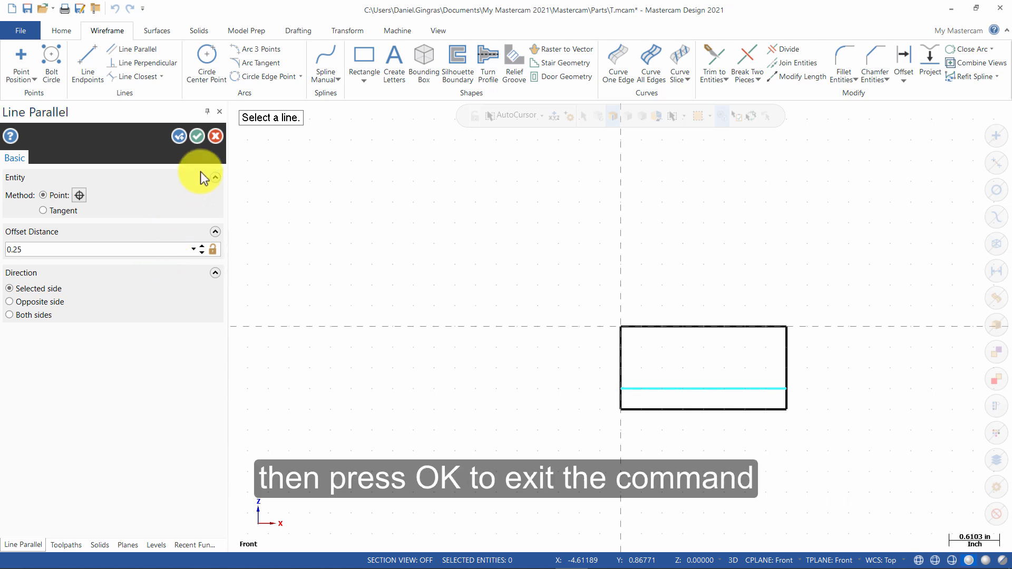
pyautogui.click(198, 137)
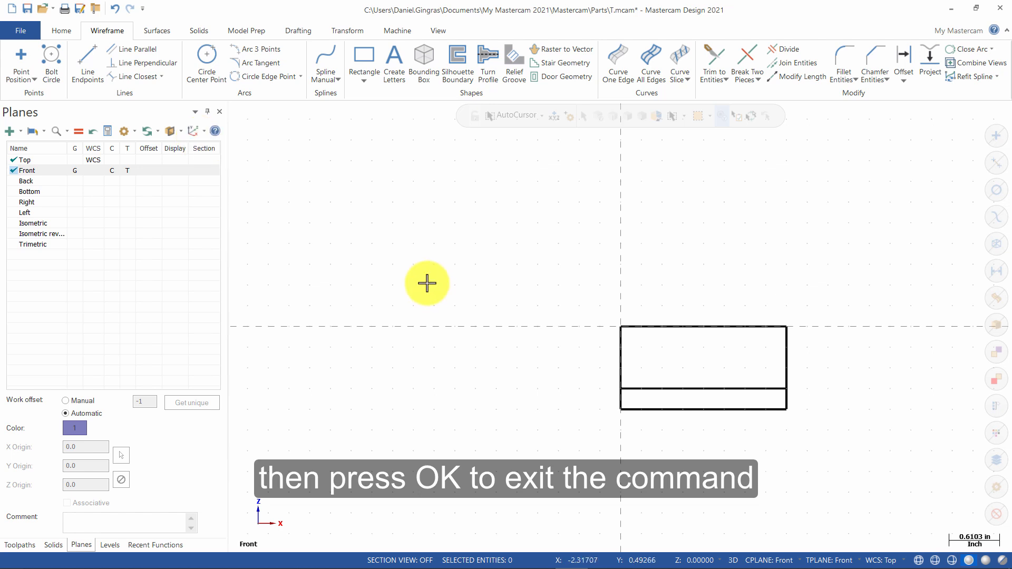
# - Draw an endpoint line from the origin into the rectangle with length 0.25 and angle 350 degrees
pyautogui.click(91, 66)
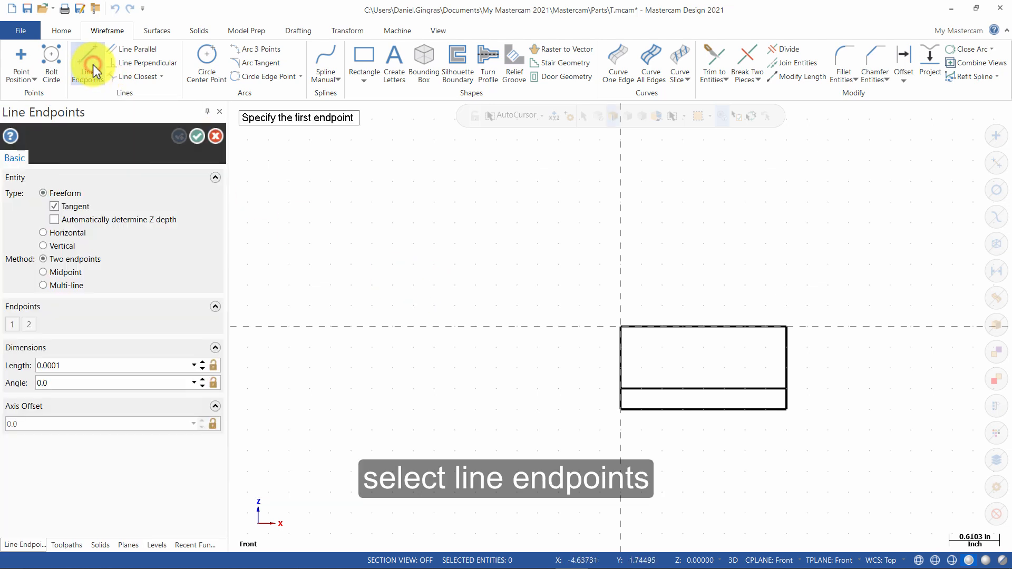
pyautogui.click(621, 327)
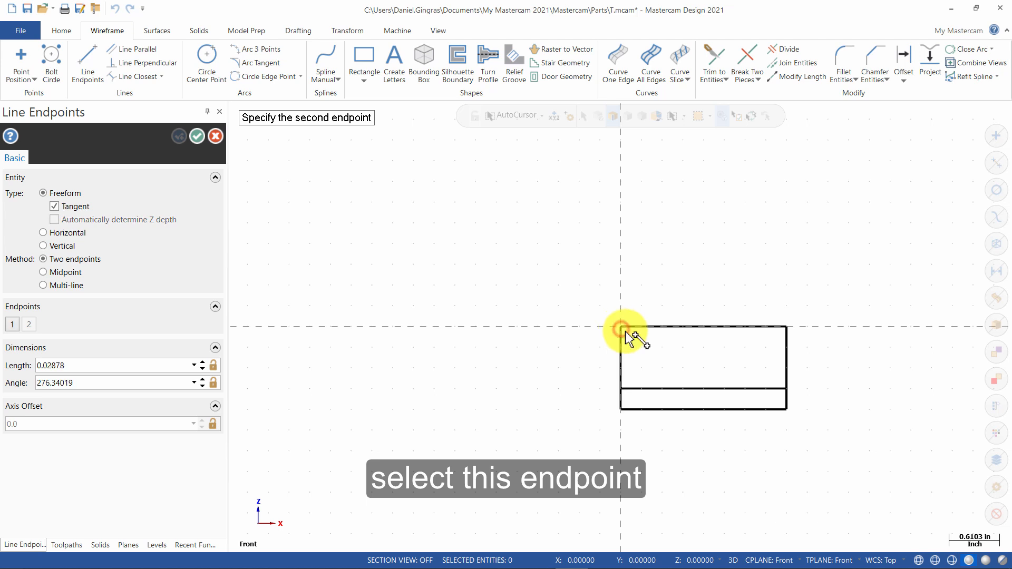
pyautogui.click(671, 357)
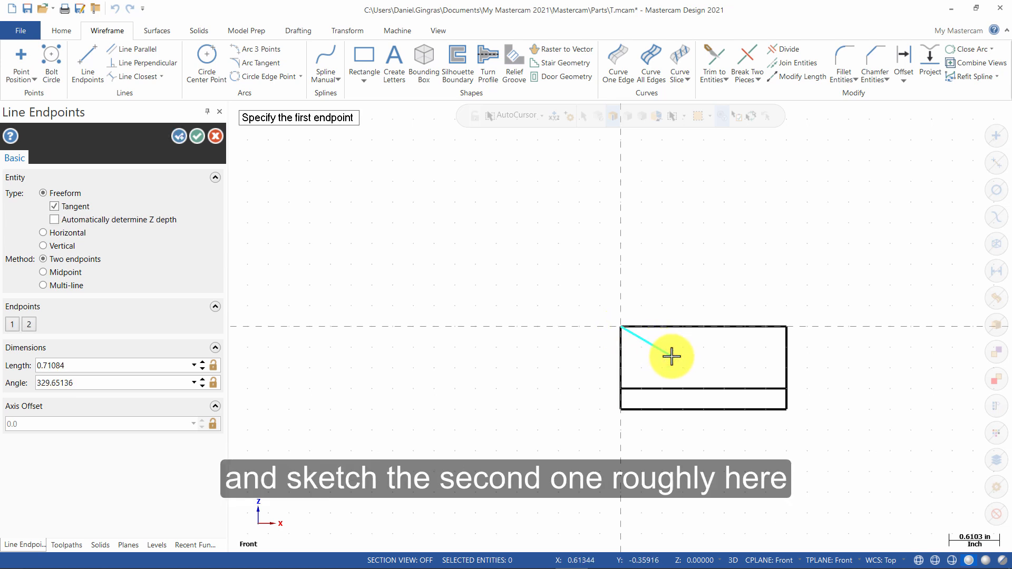
pyautogui.doubleClick(66, 366)
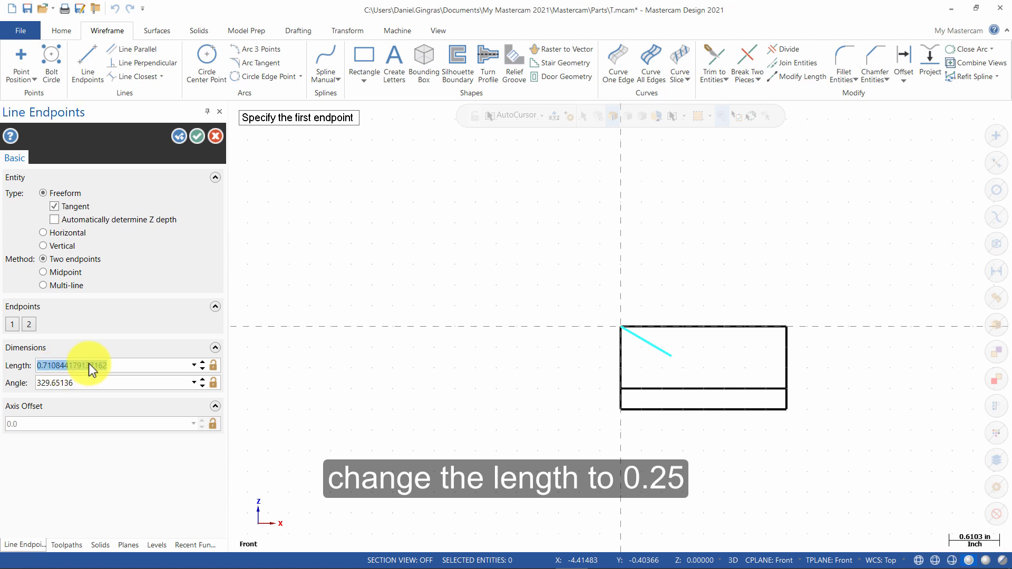
pyautogui.write('.25')
pyautogui.doubleClick(127, 383)
pyautogui.press('BackSpace')
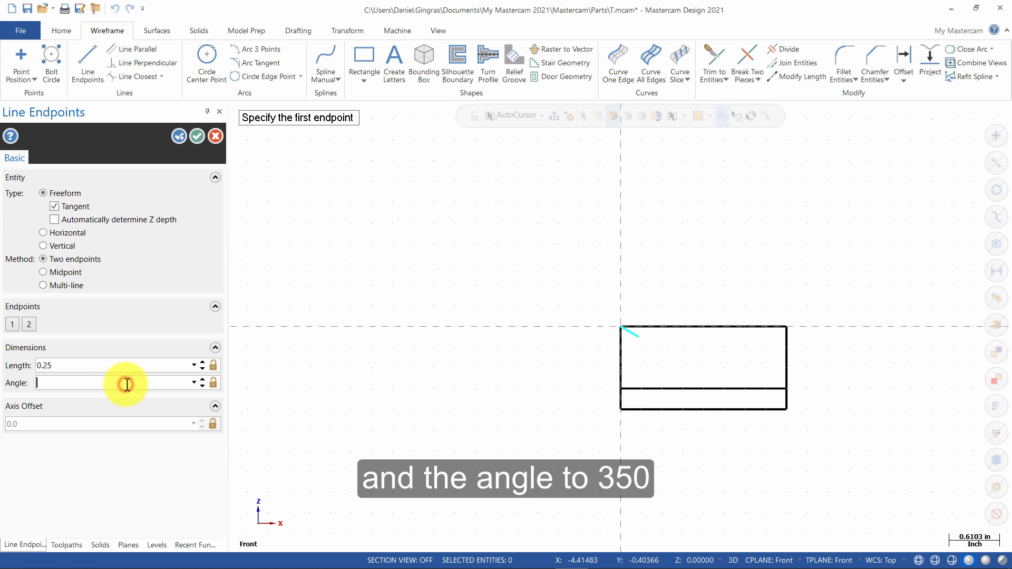
pyautogui.write('350')
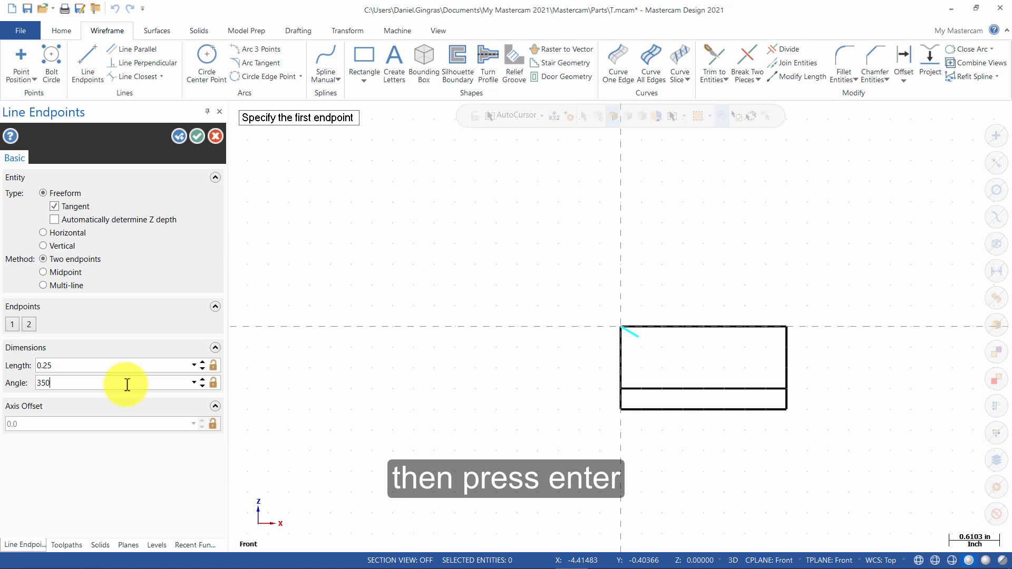
pyautogui.press('Return')
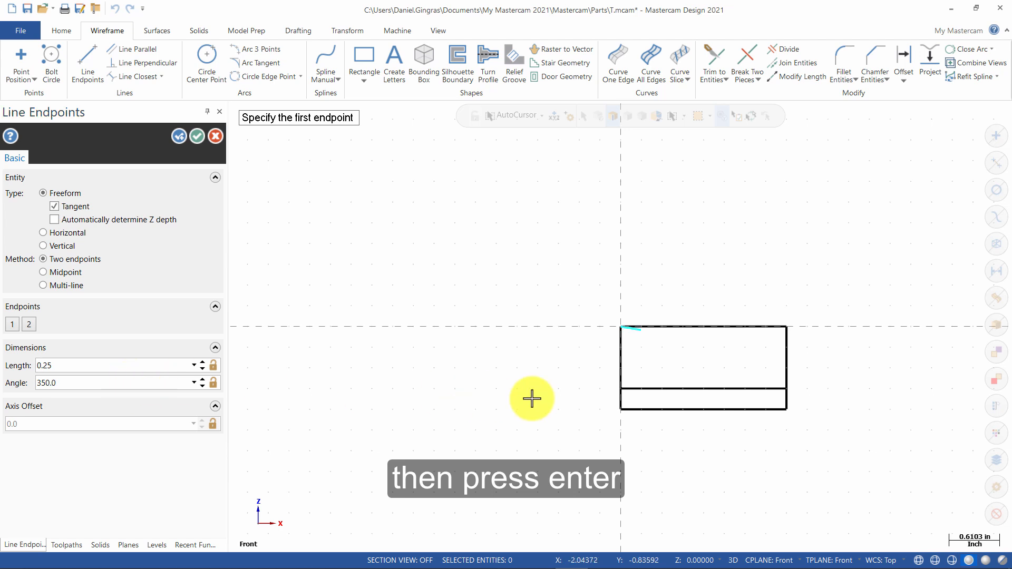
# - Draw a line from the right end of the inner parallel line with length 1 and angle 150 degrees, and finish the line command
pyautogui.scroll(3, 832, 399)
pyautogui.scroll(1, 821, 402)
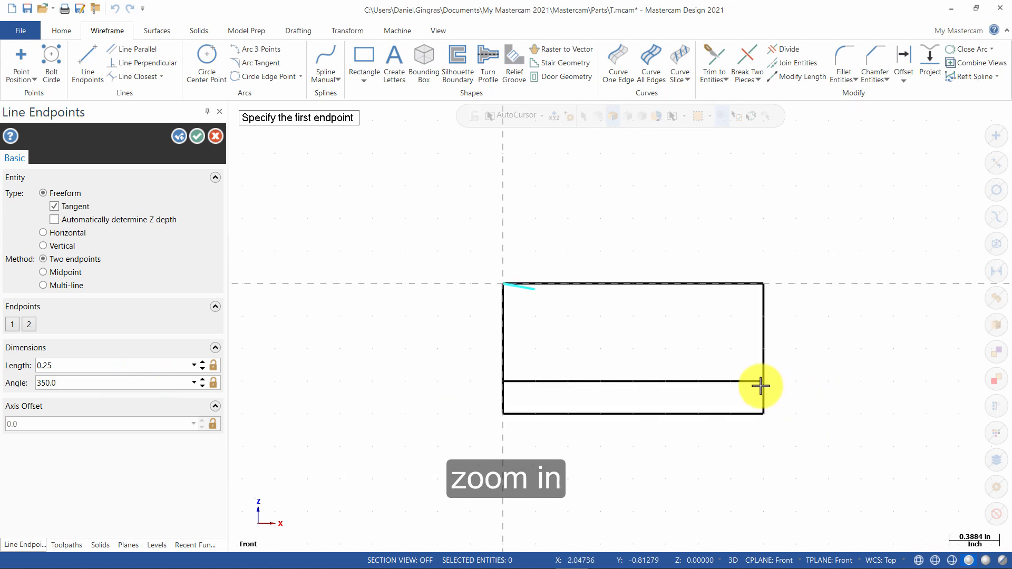
pyautogui.click(764, 380)
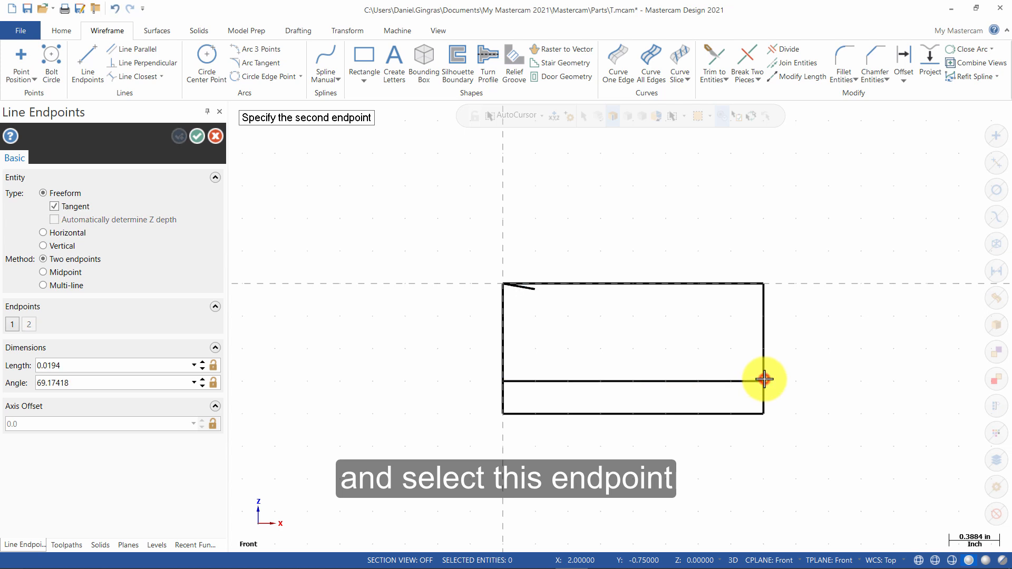
pyautogui.click(654, 336)
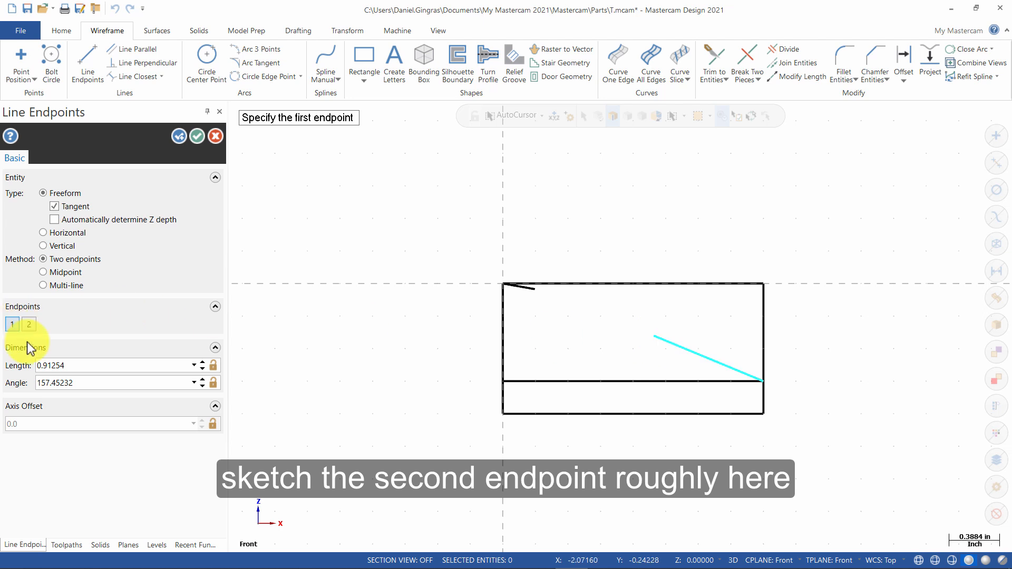
pyautogui.doubleClick(78, 365)
pyautogui.write('1')
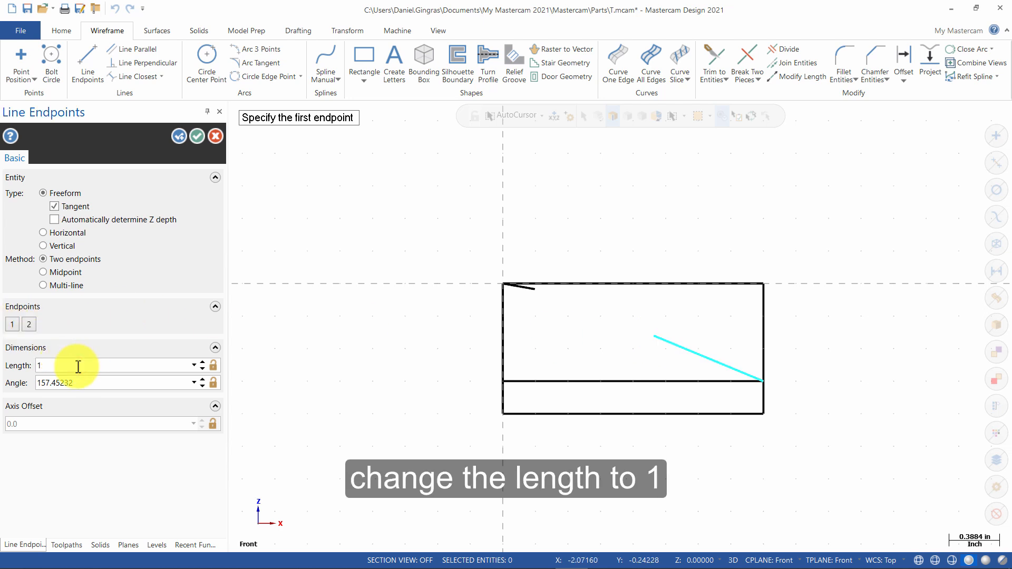
pyautogui.doubleClick(97, 383)
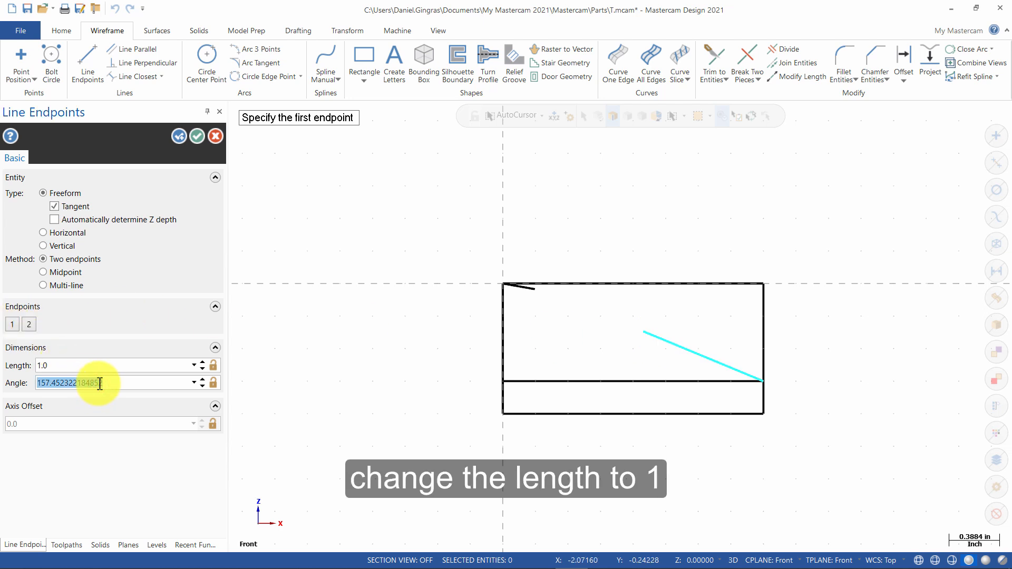
pyautogui.write('150')
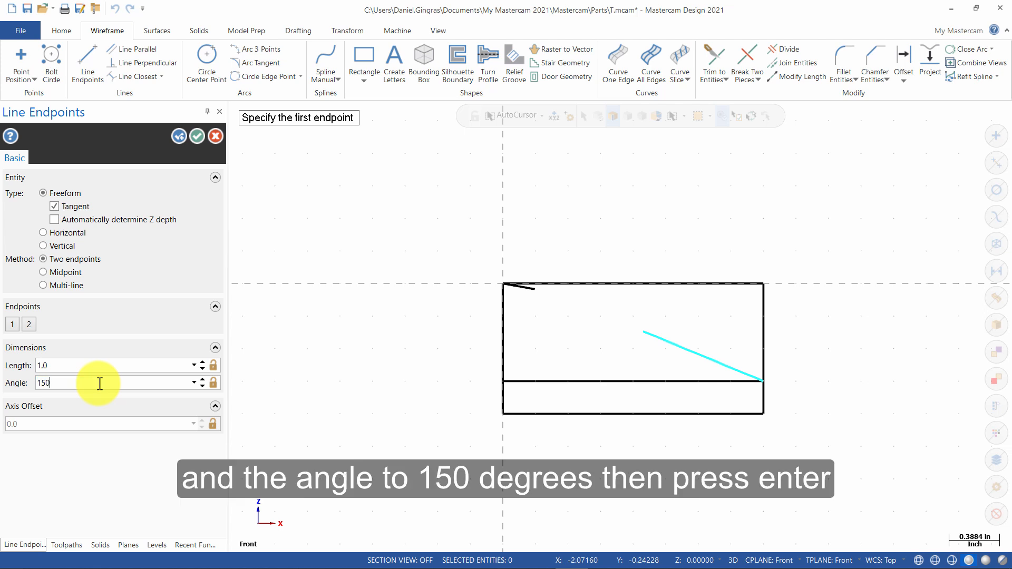
pyautogui.press('Return')
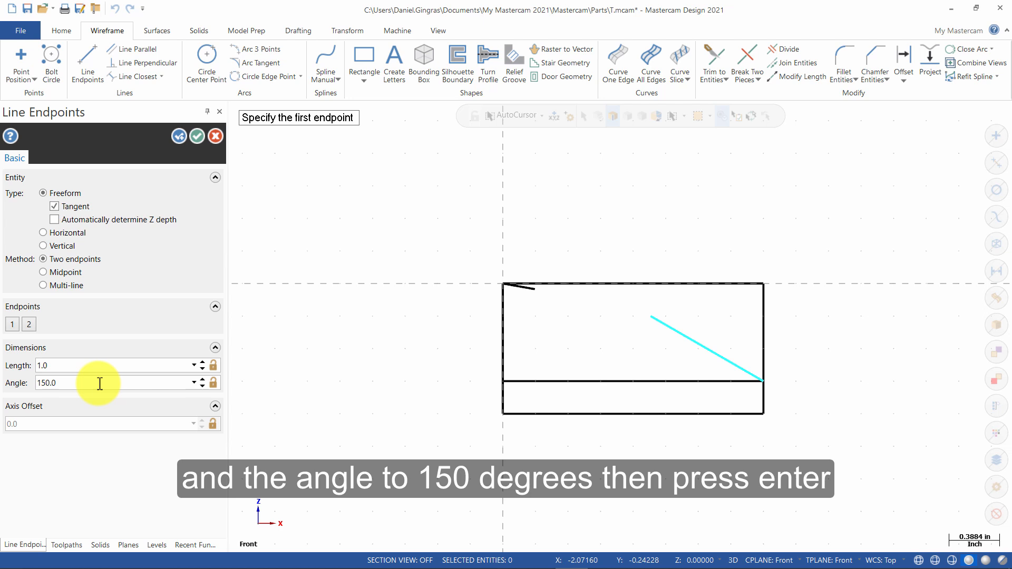
pyautogui.click(199, 137)
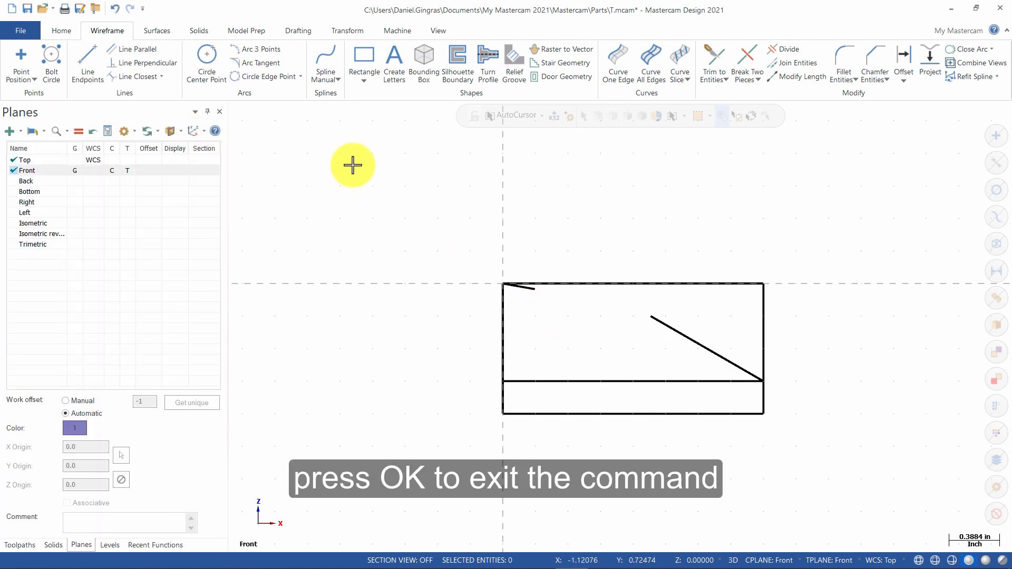
# - Create a radius 5 endpoint arc from the short angled line's free end to the long angled line's upper end, keeping the lower, upward-curving short arc
pyautogui.click(300, 77)
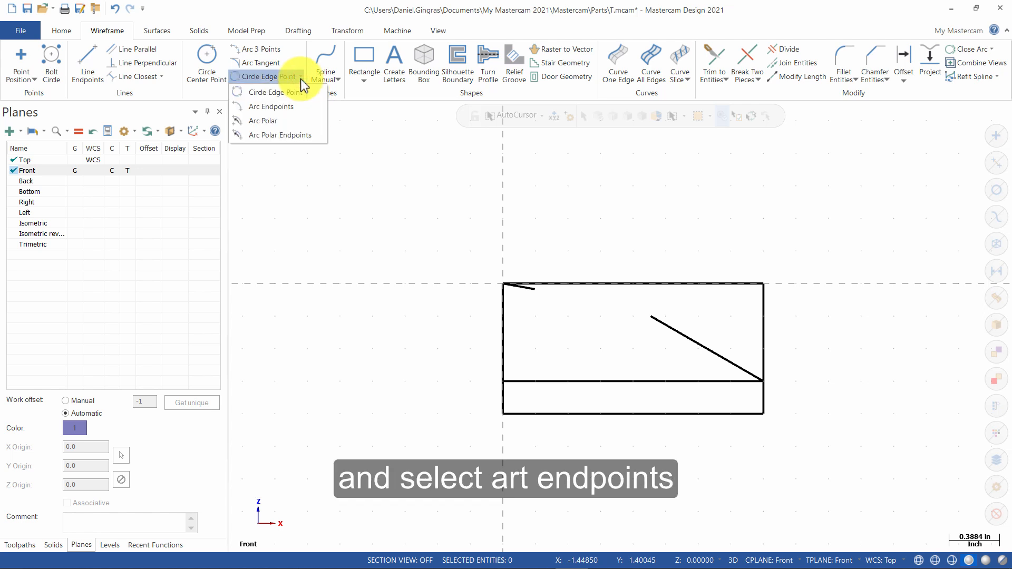
pyautogui.click(289, 107)
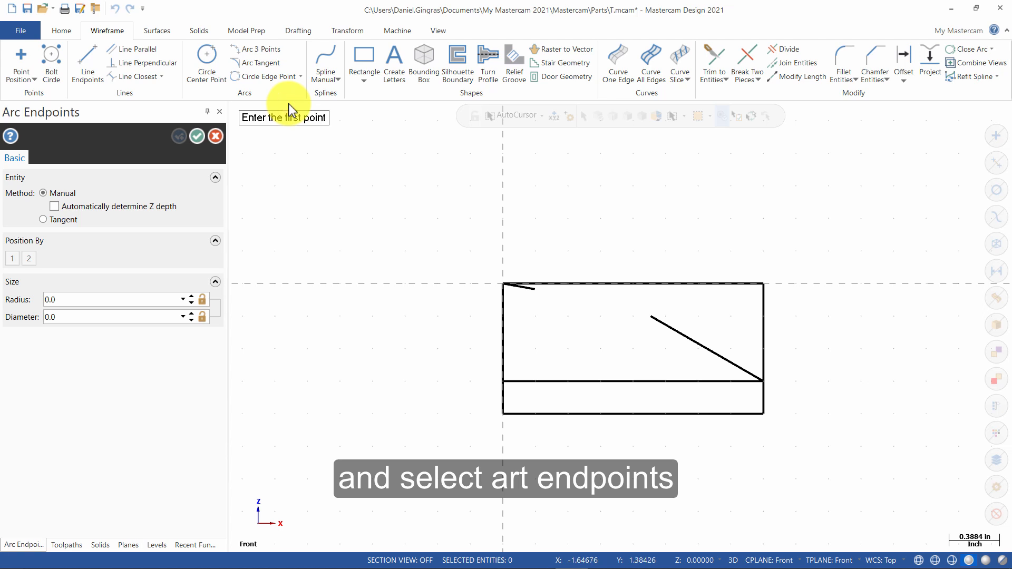
pyautogui.click(71, 298)
pyautogui.write('5')
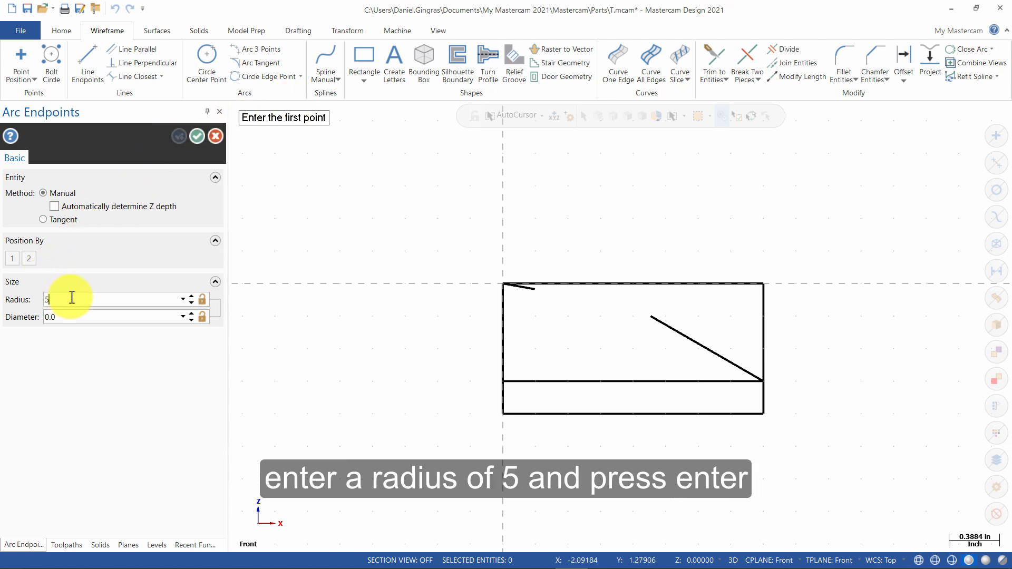
pyautogui.press('Return')
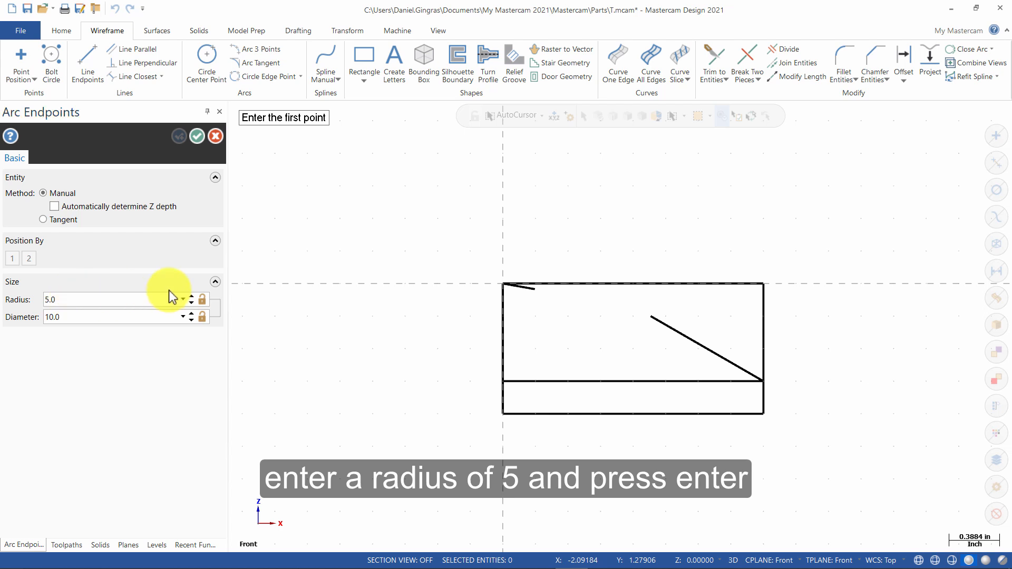
pyautogui.click(535, 289)
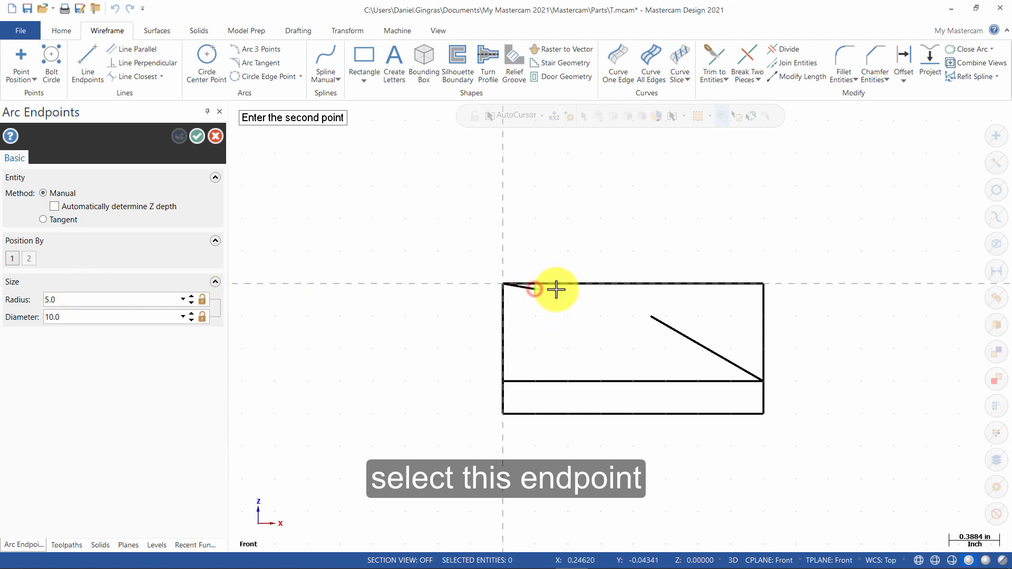
pyautogui.click(650, 315)
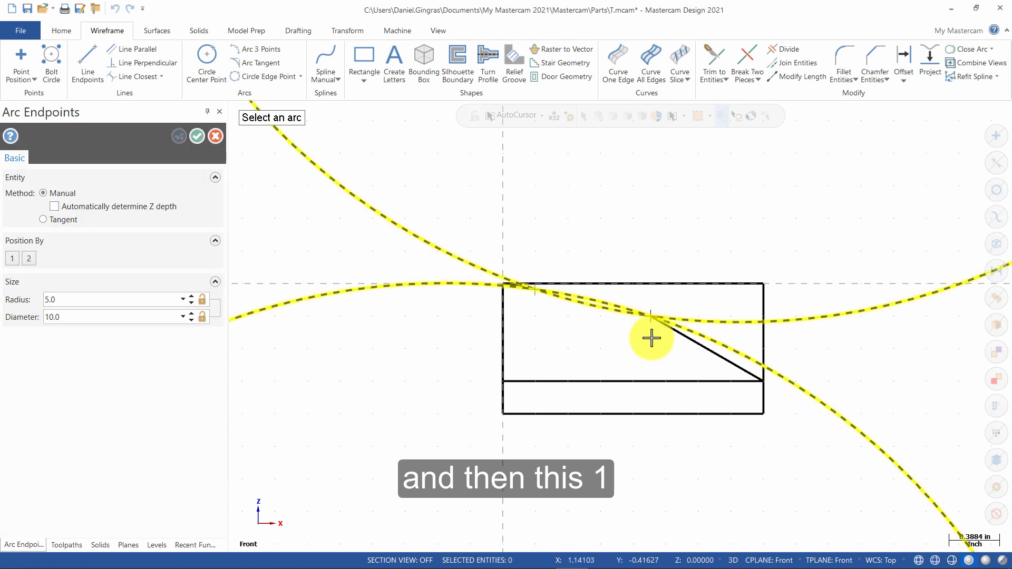
pyautogui.scroll(3, 592, 310)
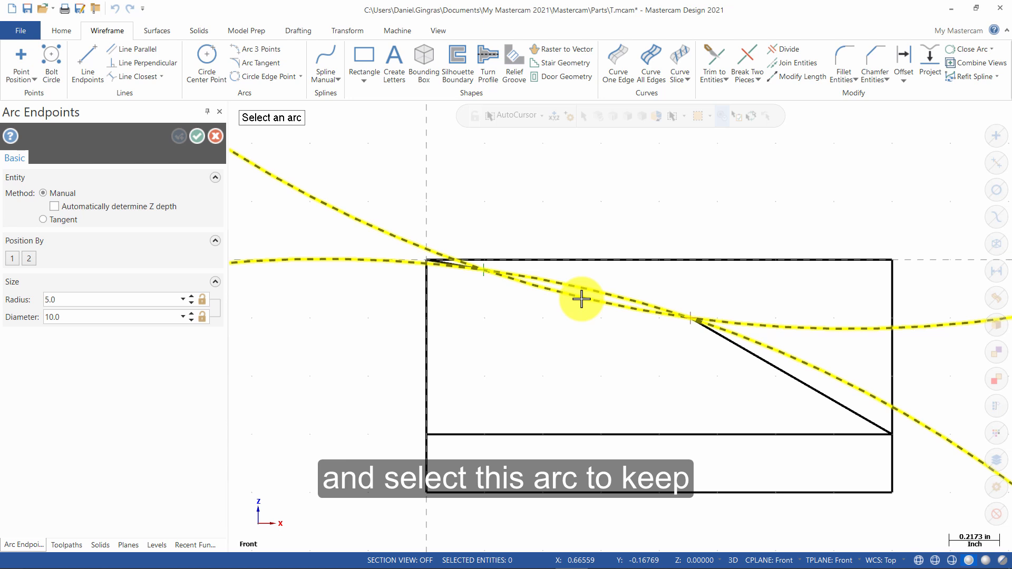
pyautogui.click(581, 298)
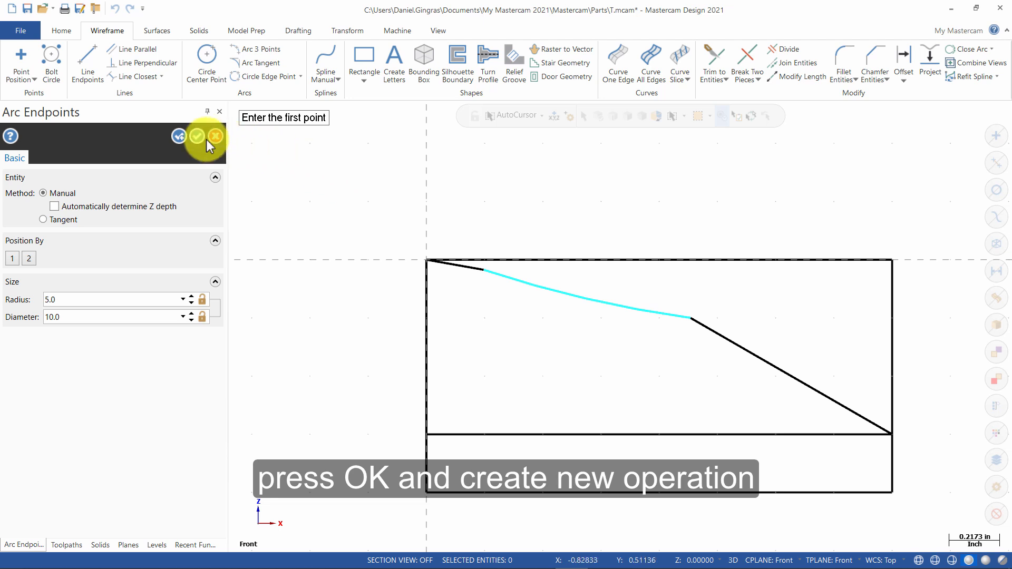
pyautogui.click(179, 137)
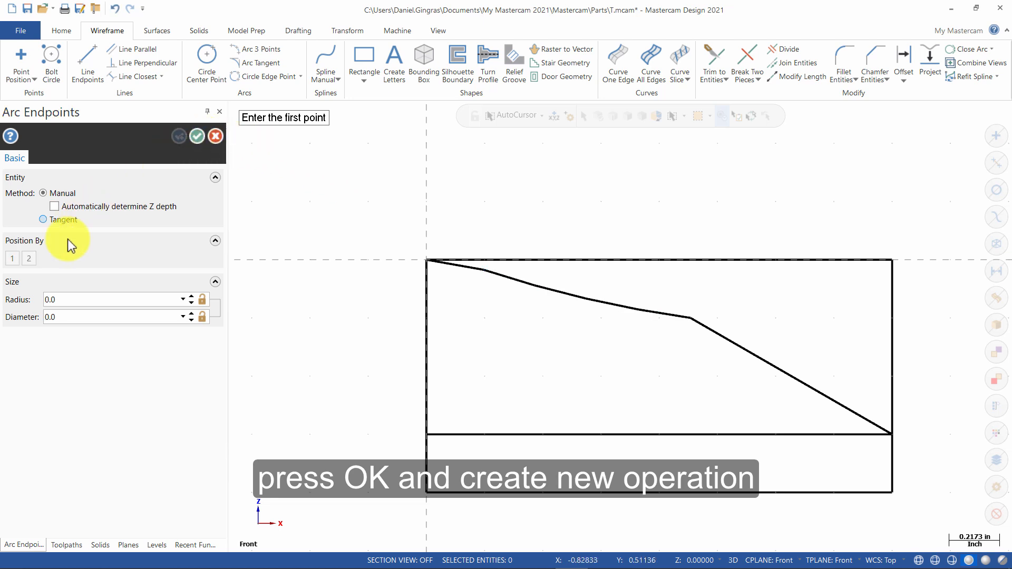
# - Create a radius 1.5 endpoint arc between both ends of the long angled line, keeping the outward-bulging arc above it, and finish the arc command
pyautogui.click(74, 299)
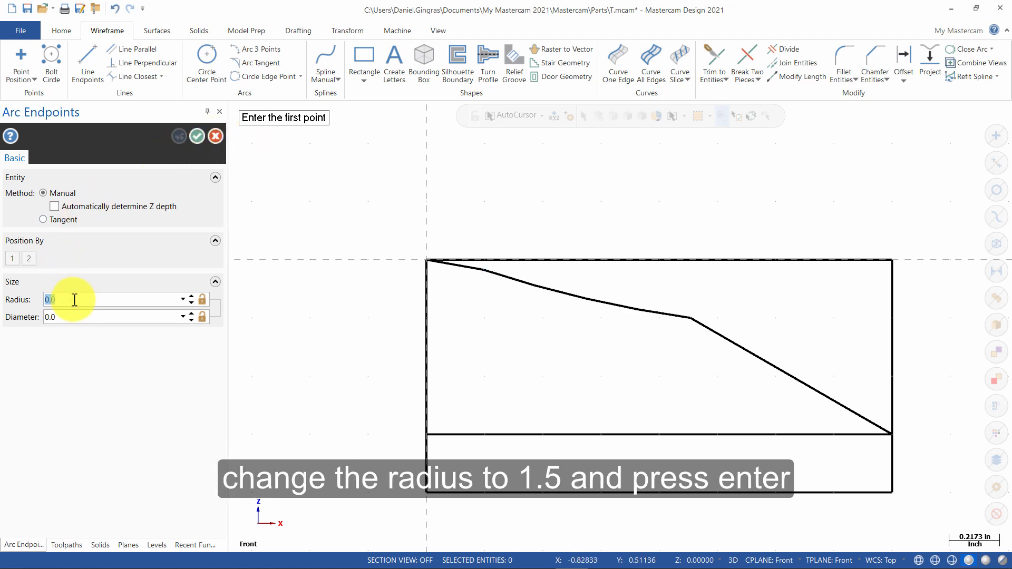
pyautogui.write('1.5')
pyautogui.press('Return')
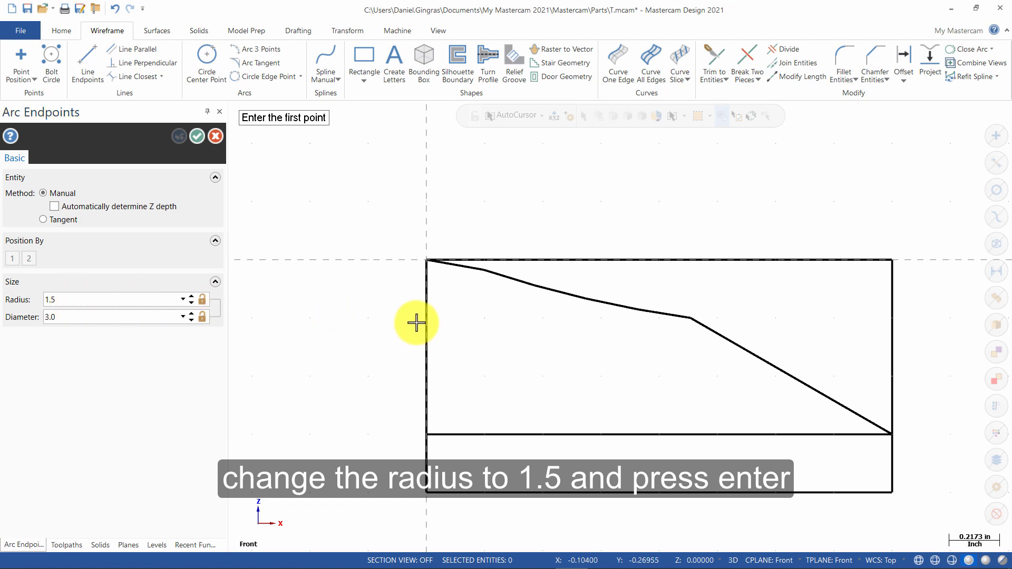
pyautogui.click(693, 319)
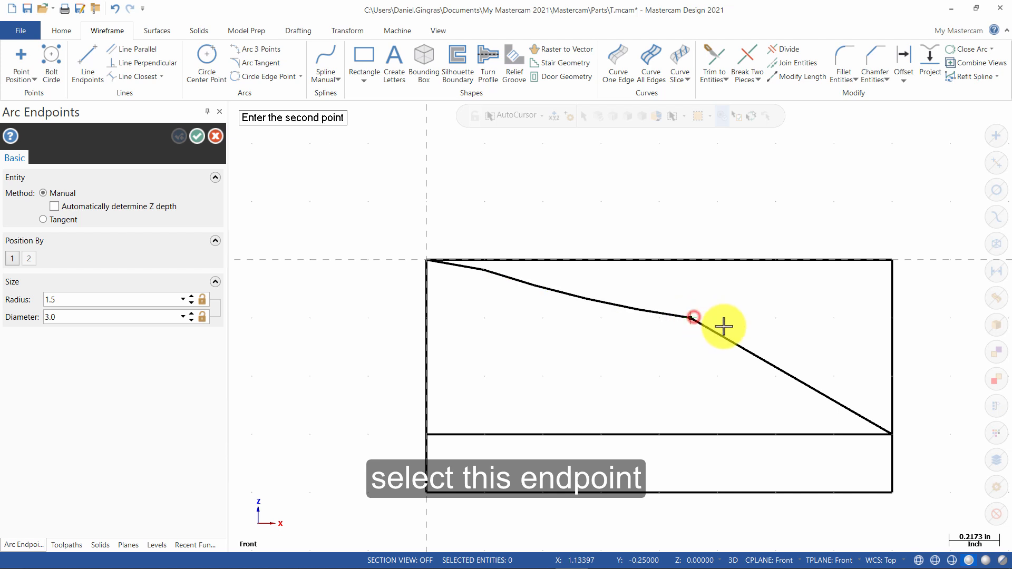
pyautogui.click(892, 434)
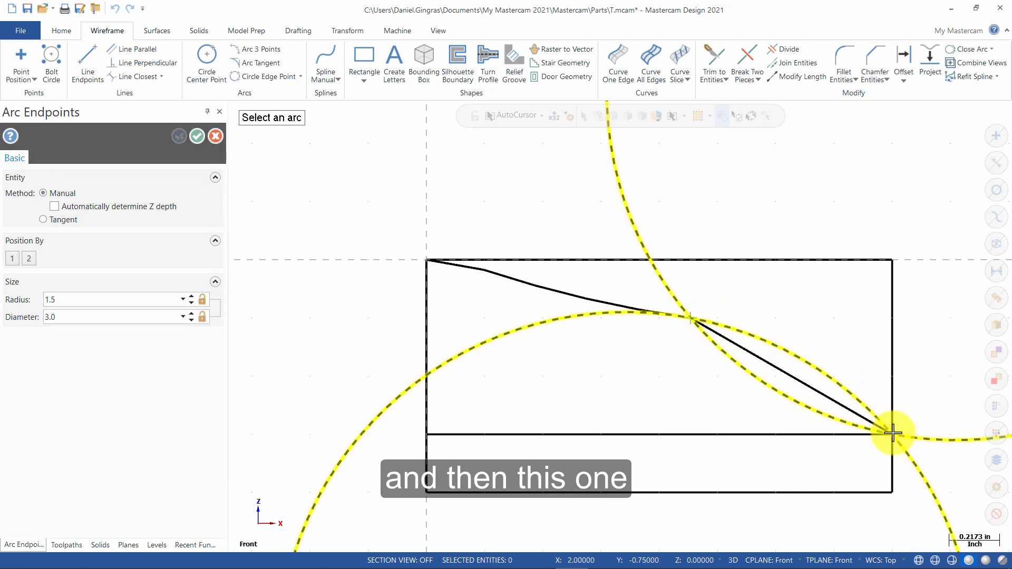
pyautogui.click(813, 365)
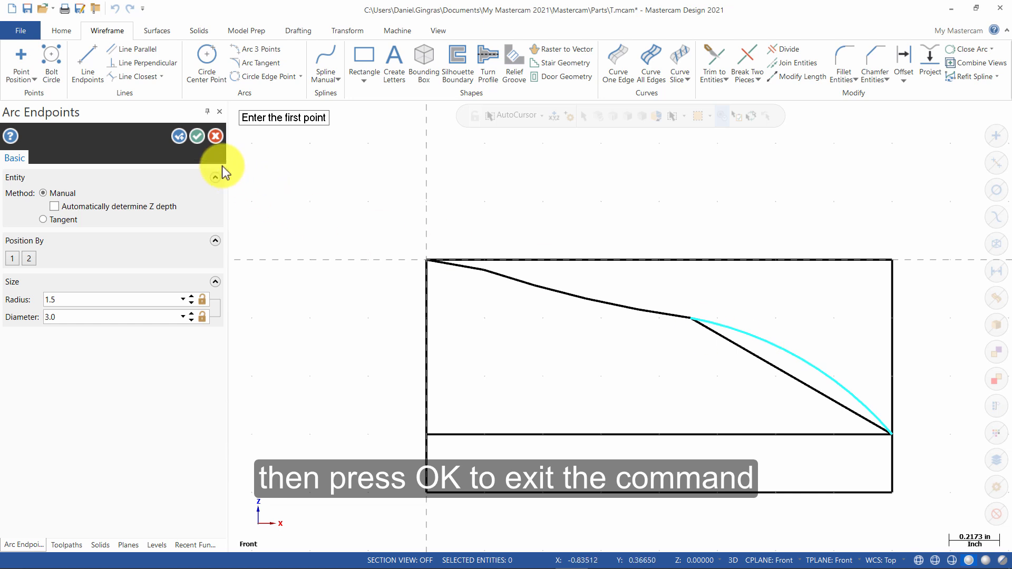
pyautogui.click(197, 137)
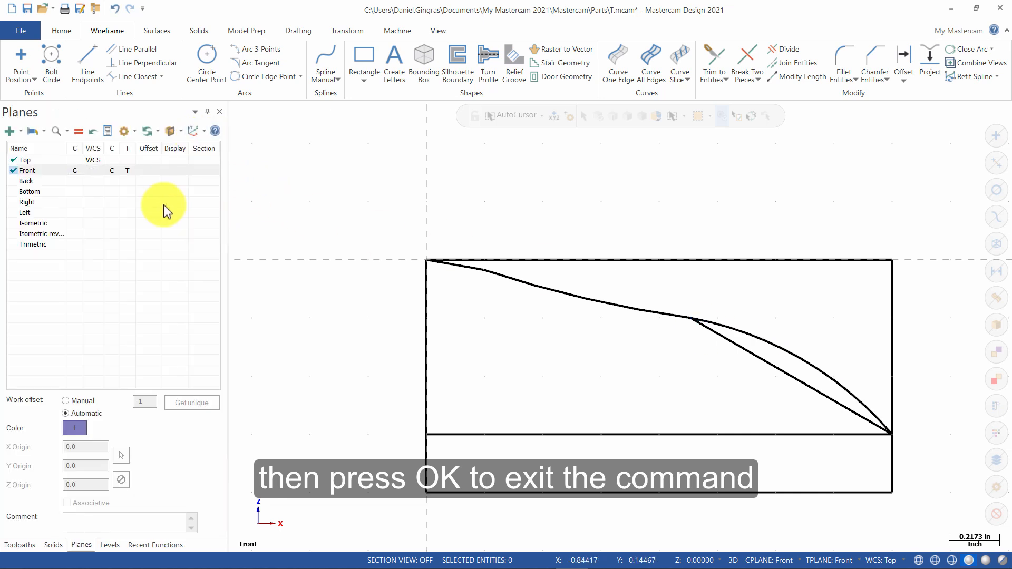
# - Remove the right edge above the parallel line, the long angled line, the parallel line, and the rectangle's bottom and top edges with Divide in Trim mode
pyautogui.click(784, 49)
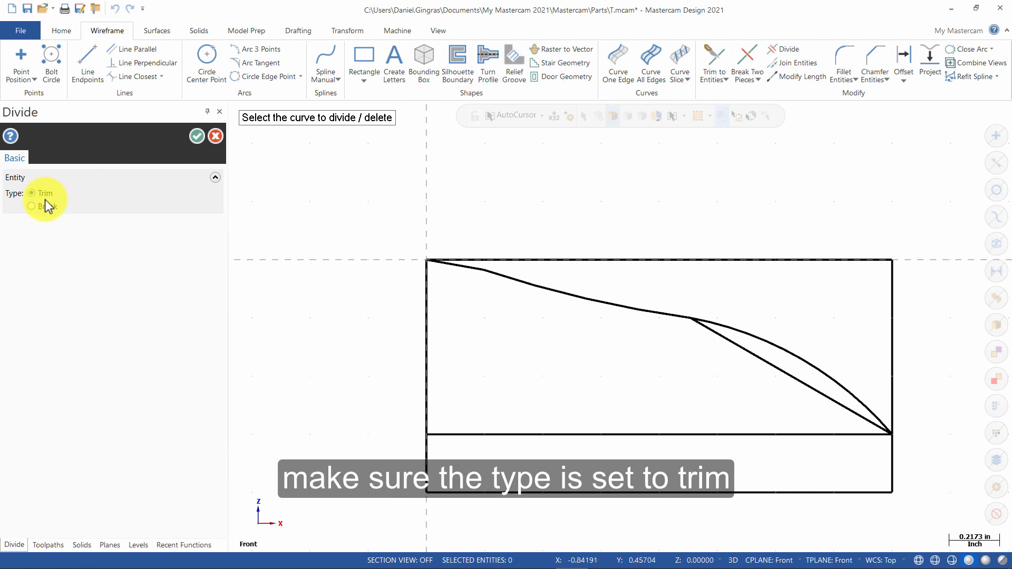
pyautogui.click(894, 285)
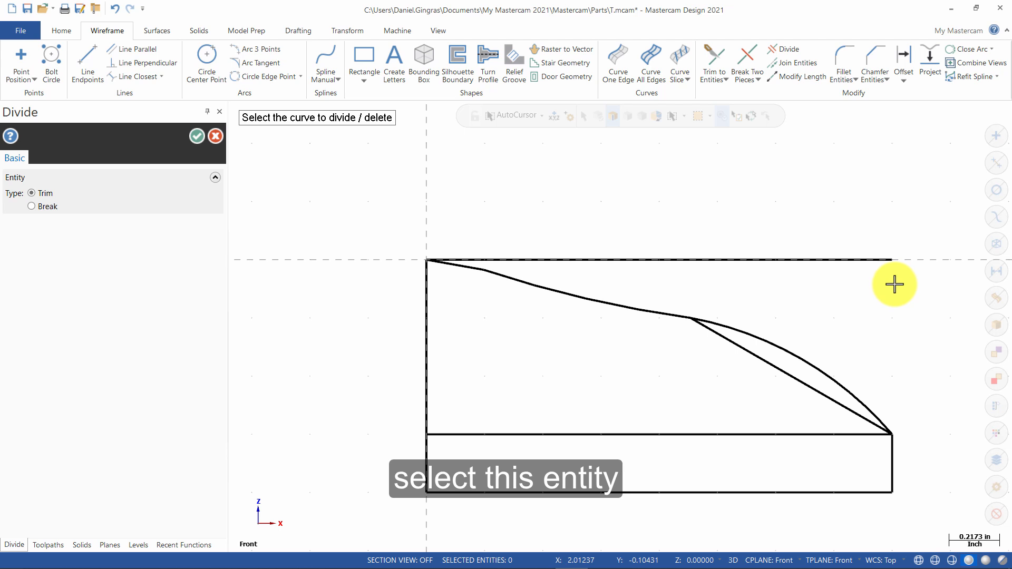
pyautogui.click(793, 374)
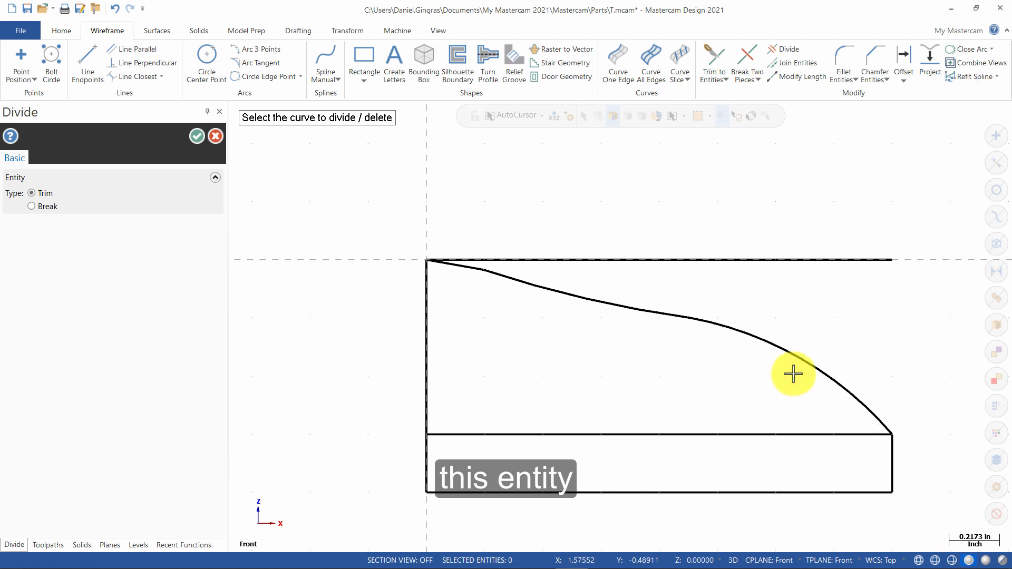
pyautogui.click(735, 429)
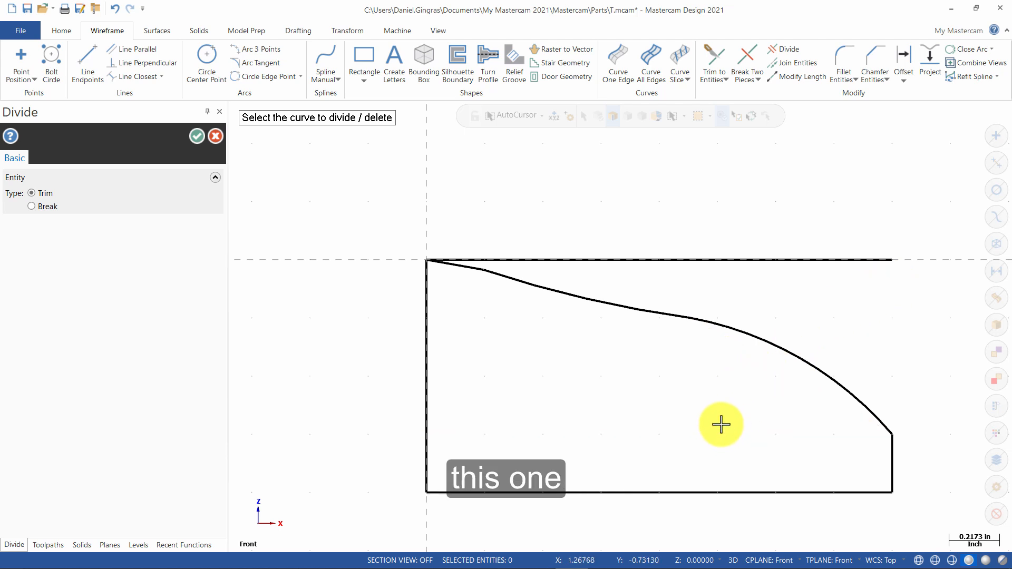
pyautogui.click(728, 490)
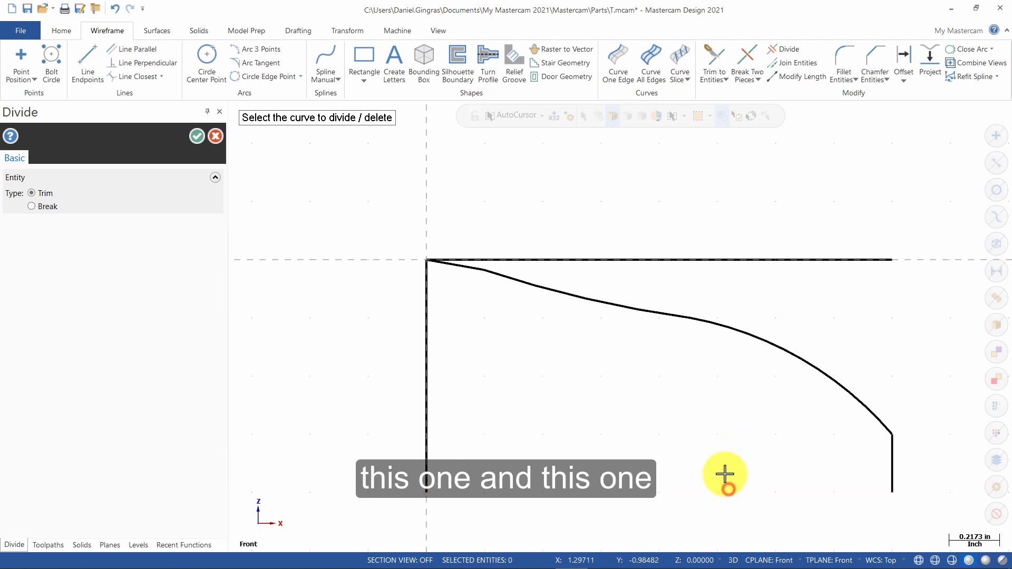
pyautogui.click(695, 259)
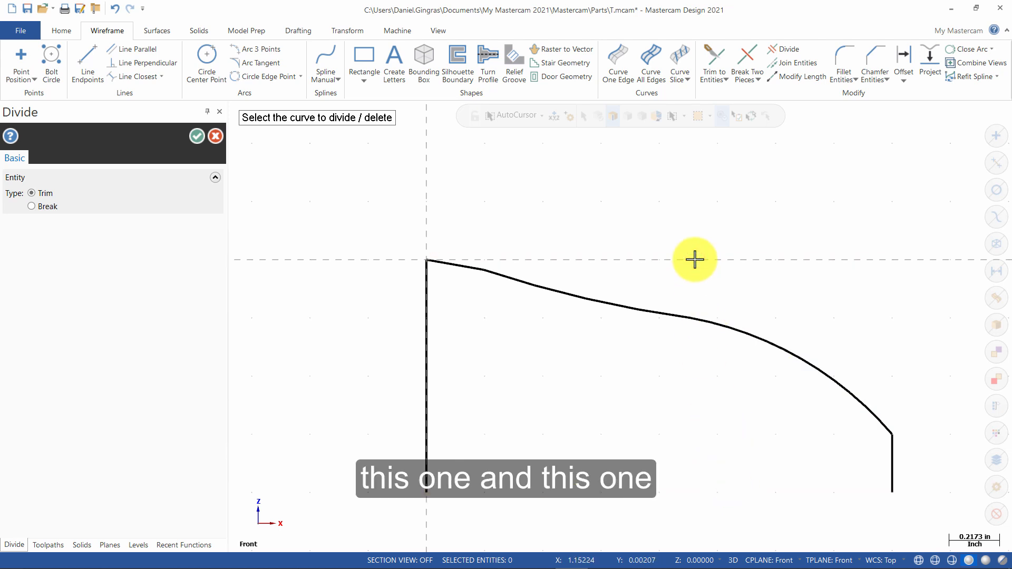
pyautogui.click(197, 137)
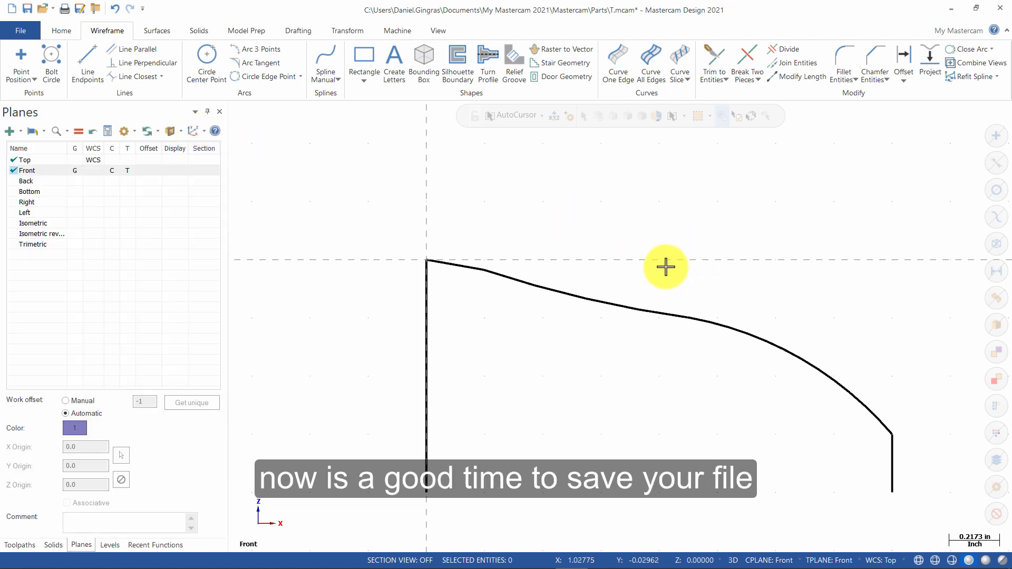
# - Save the part under the new file name Tutorial 4 in the Parts folder
pyautogui.click(79, 9)
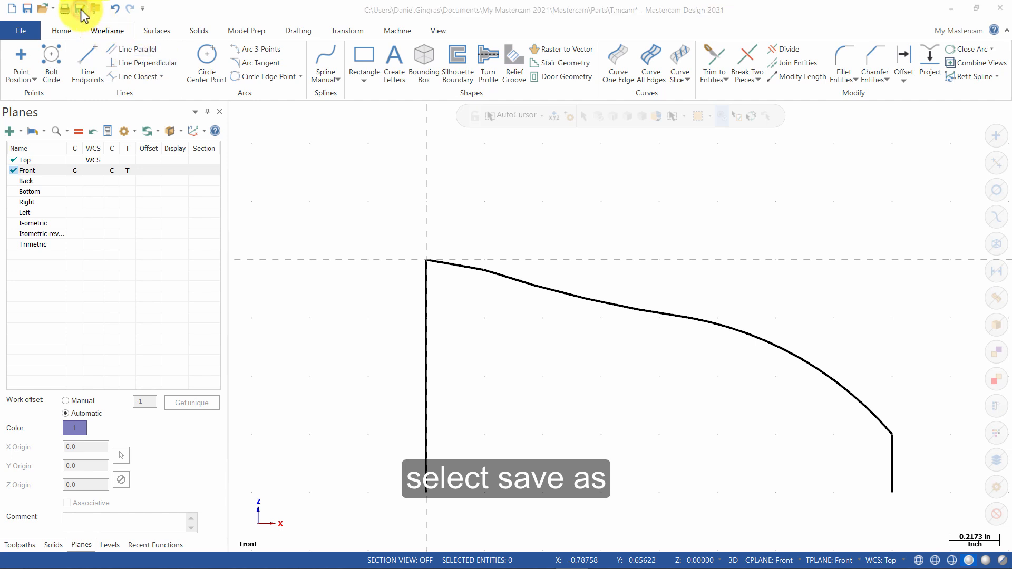
pyautogui.click(172, 117)
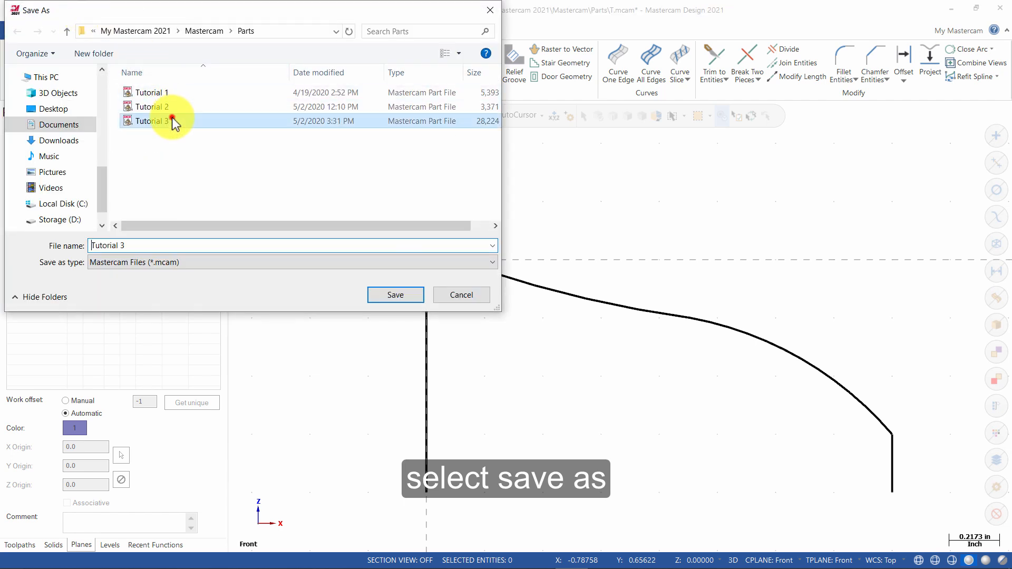
pyautogui.click(177, 246)
pyautogui.click(178, 245)
pyautogui.press('BackSpace')
pyautogui.write('4')
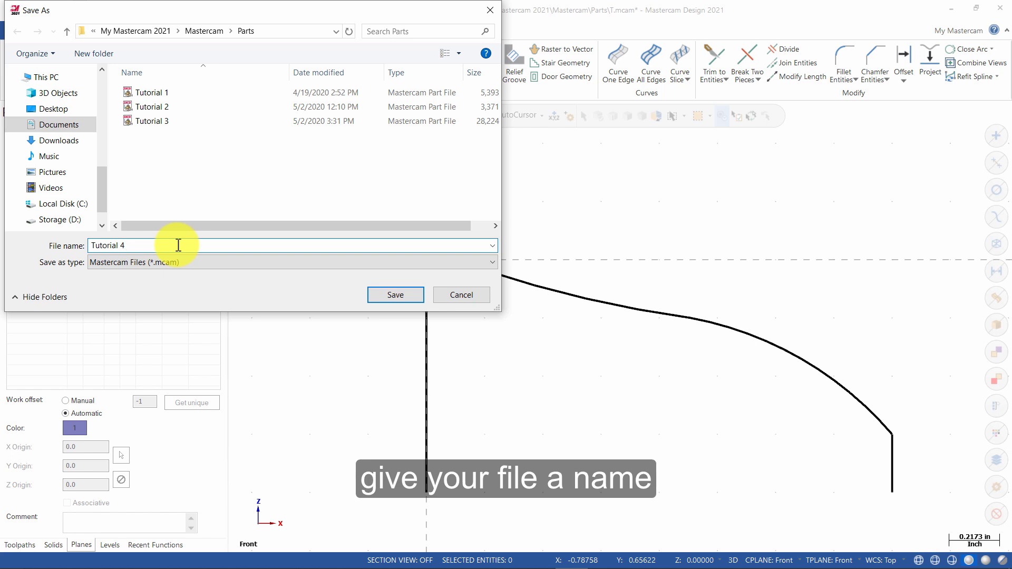
pyautogui.click(387, 294)
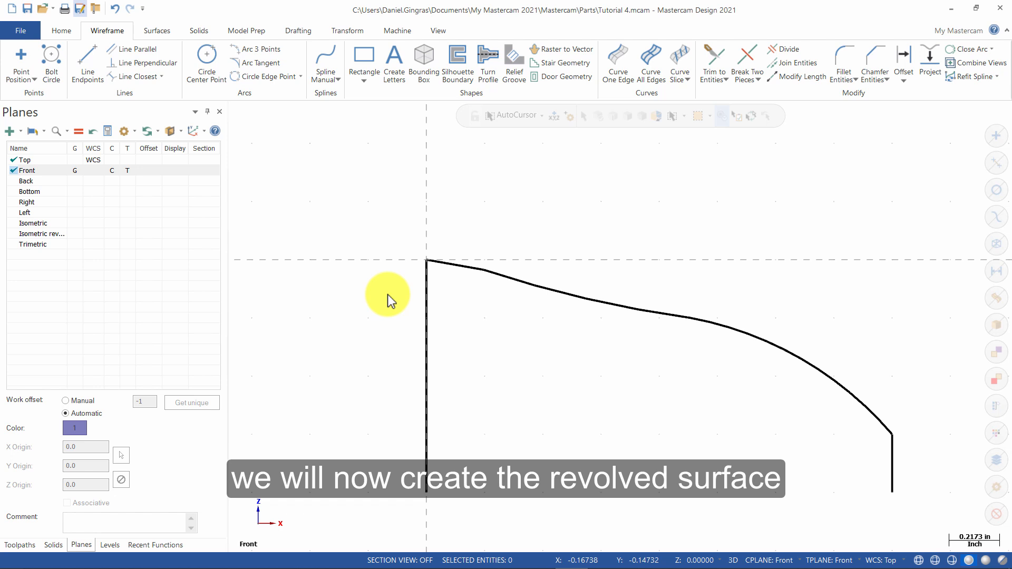
# - Switch the graphics view to Isometric (WCS) and set the surface color to red
pyautogui.rightClick(622, 228)
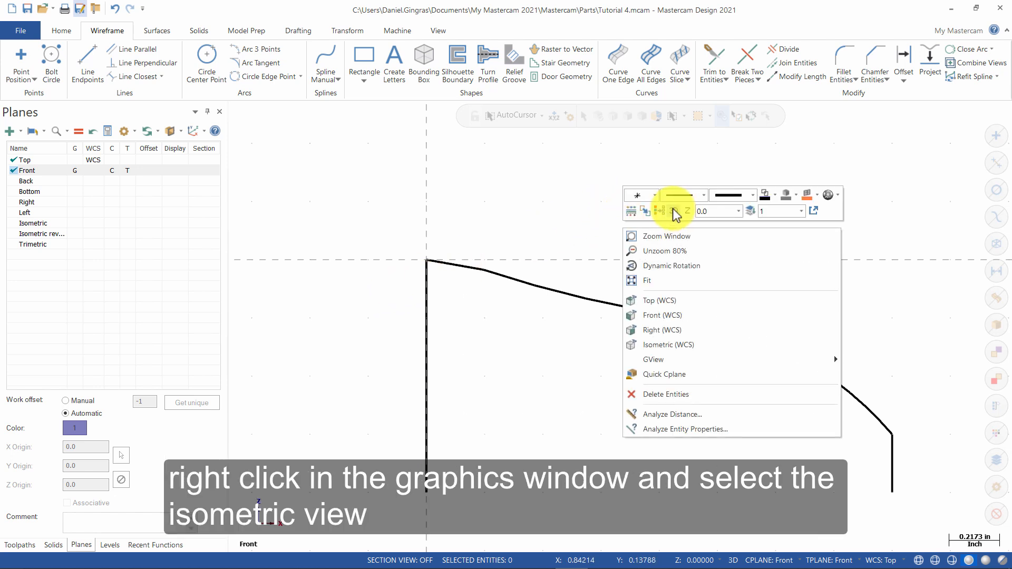
pyautogui.click(691, 344)
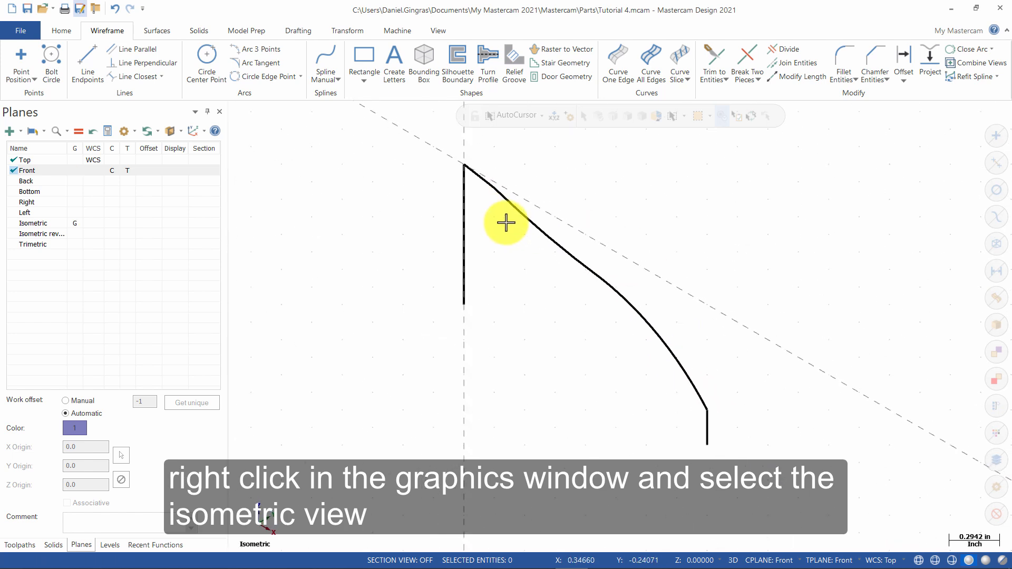
pyautogui.scroll(-1, 506, 223)
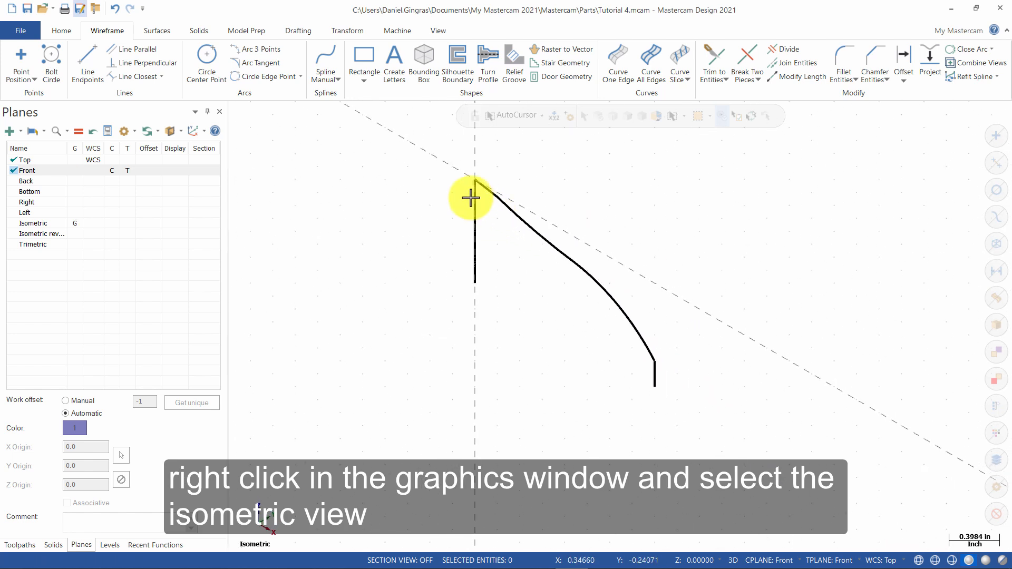
pyautogui.rightClick(623, 198)
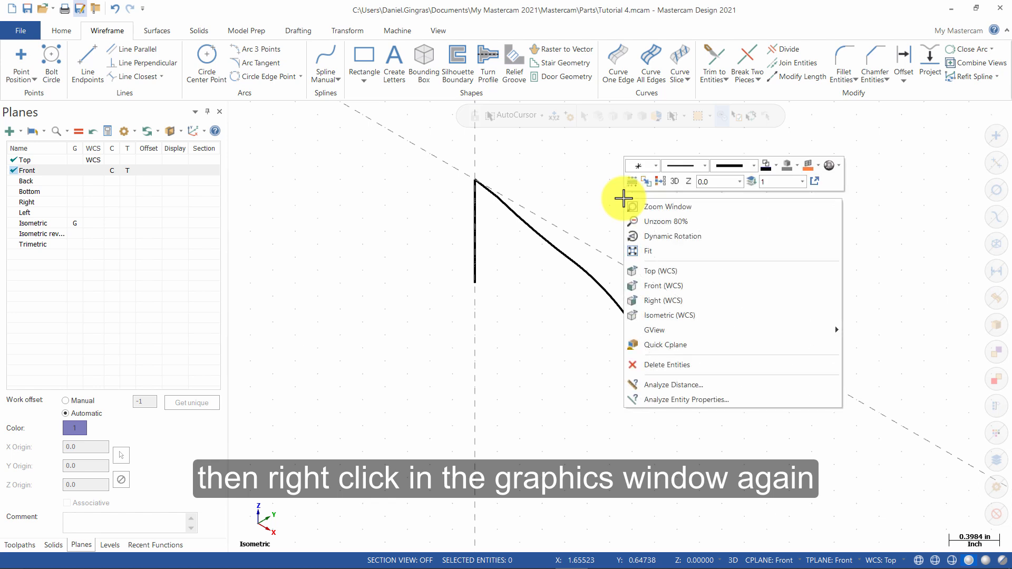
pyautogui.click(819, 167)
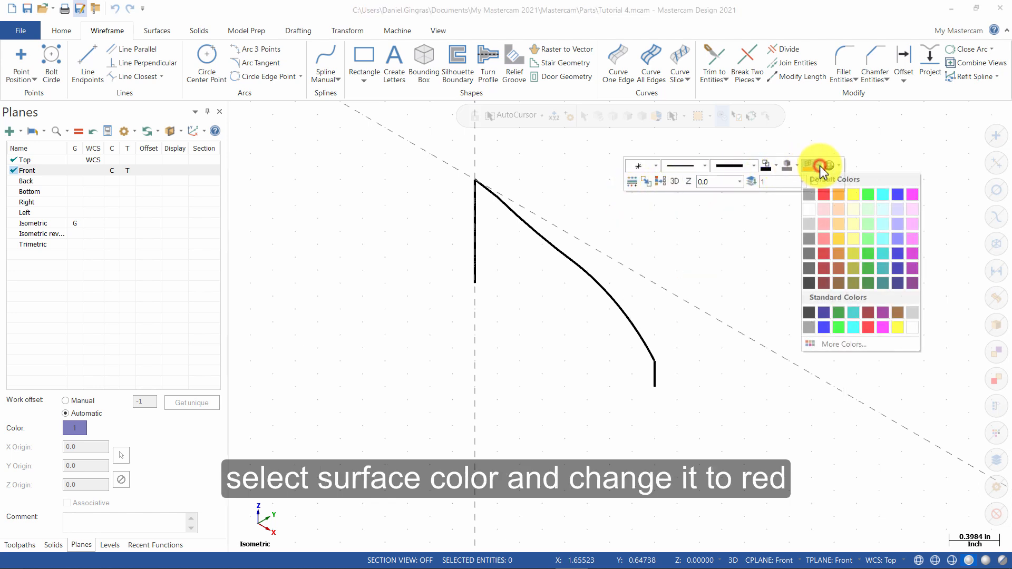
pyautogui.click(827, 196)
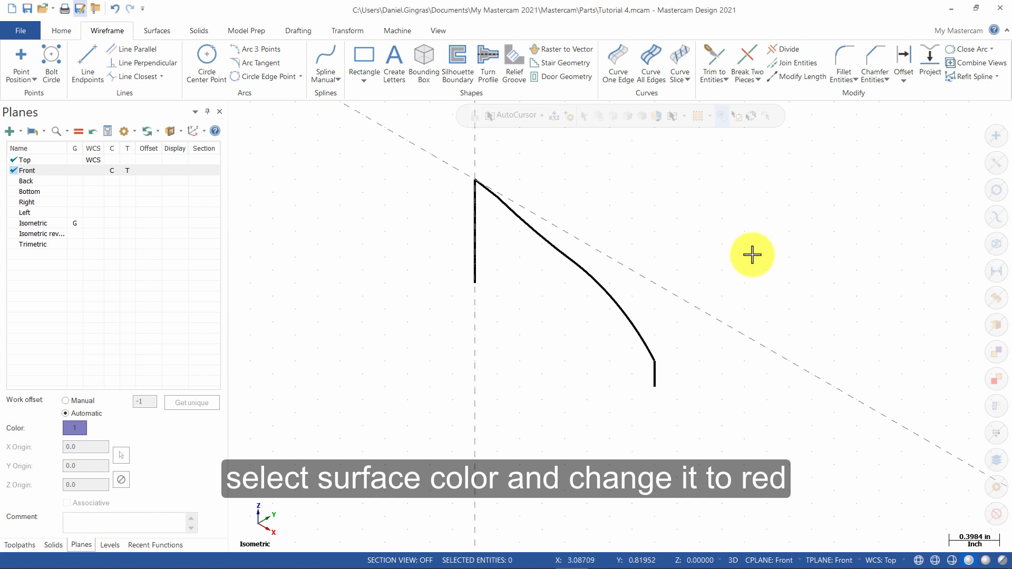
# - Start a revolved surface and chain the profile partially, from the short vertical edge upward through the curve ending at the origin
pyautogui.click(157, 31)
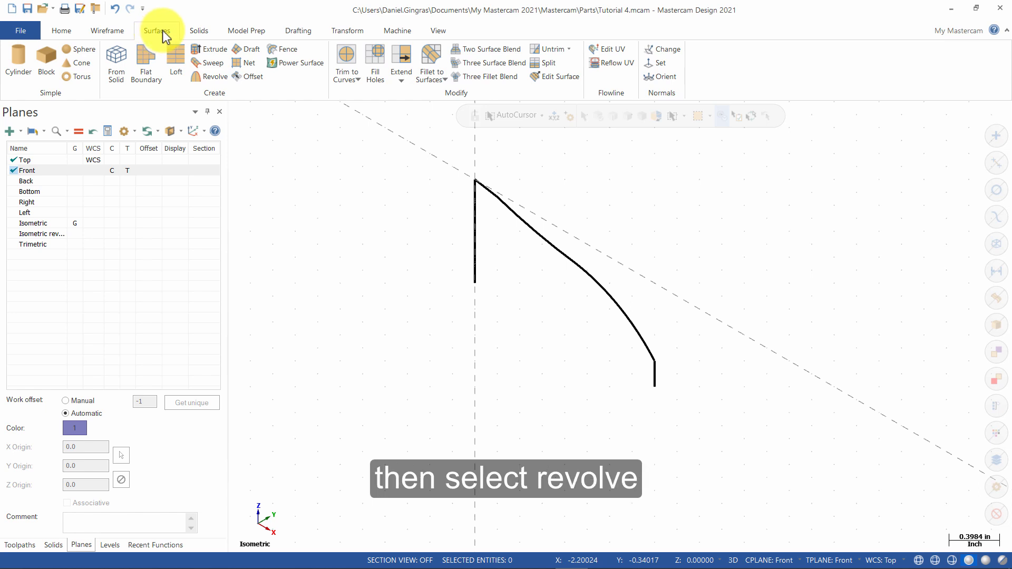
pyautogui.click(214, 76)
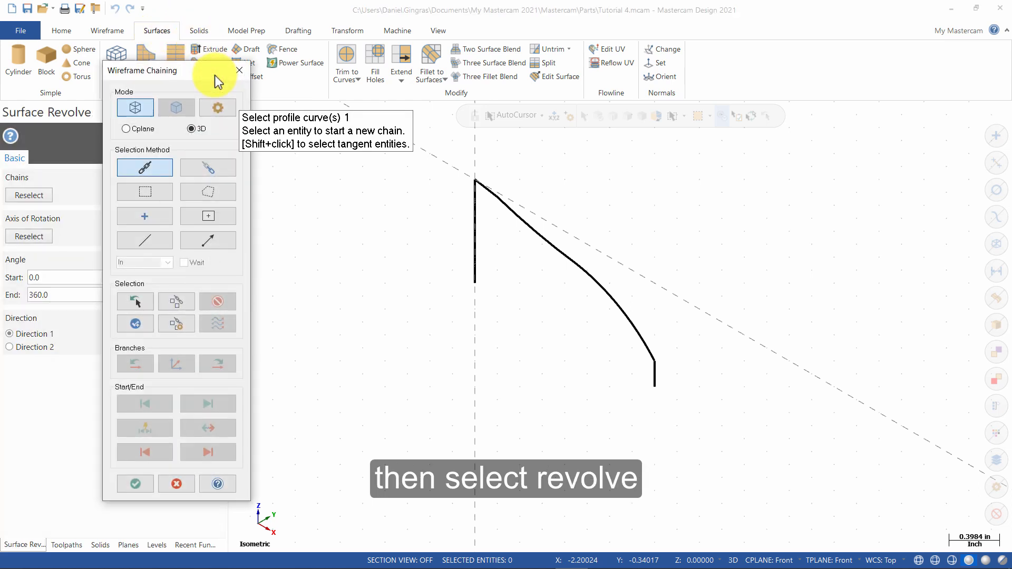
pyautogui.click(206, 169)
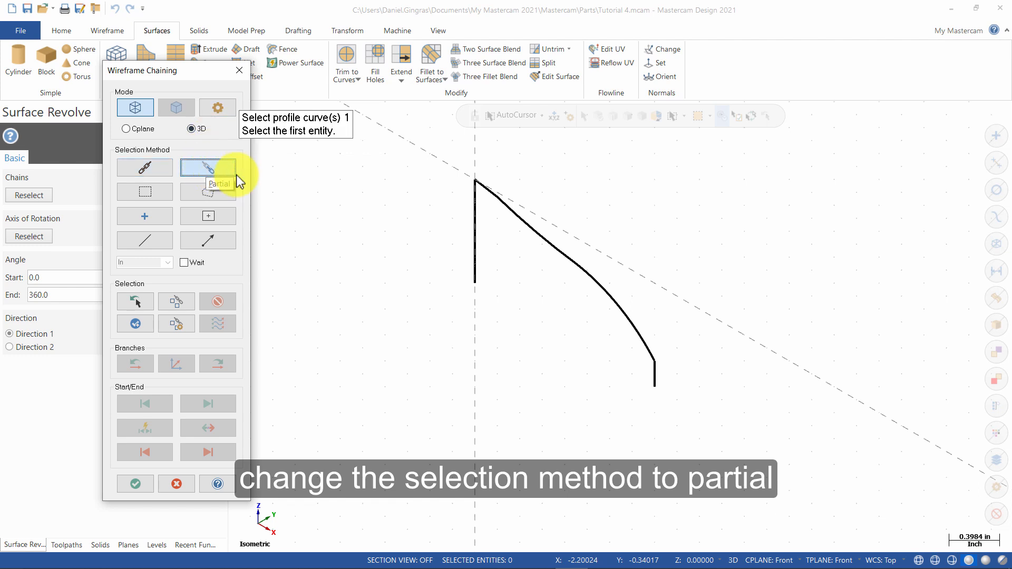
pyautogui.click(655, 384)
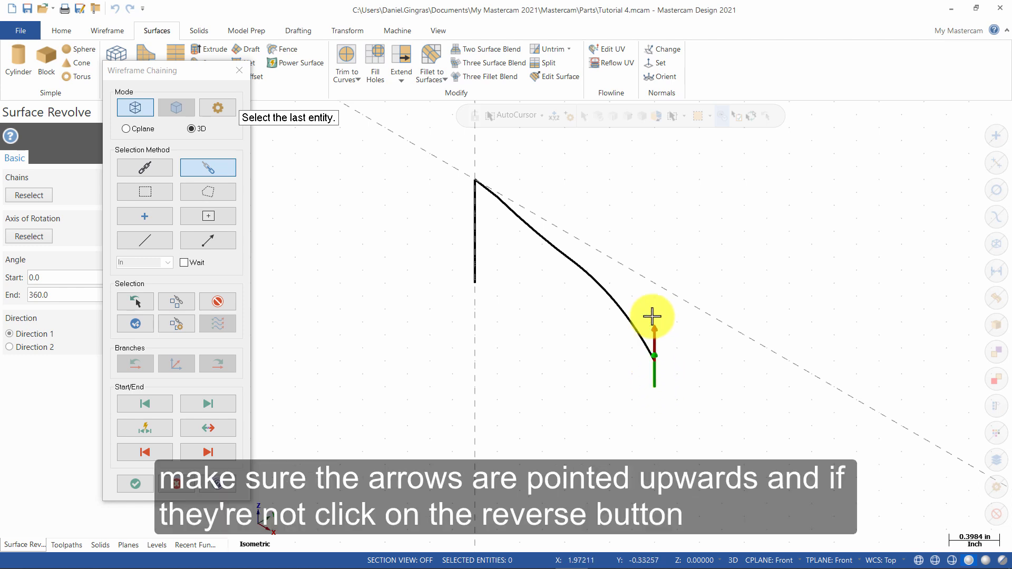
pyautogui.click(207, 428)
pyautogui.click(208, 428)
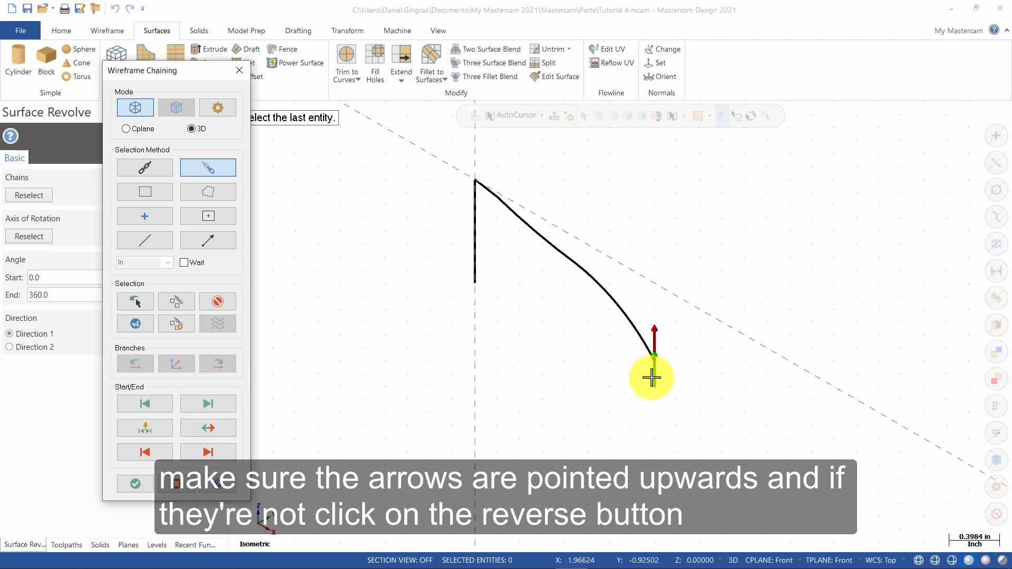
pyautogui.click(483, 184)
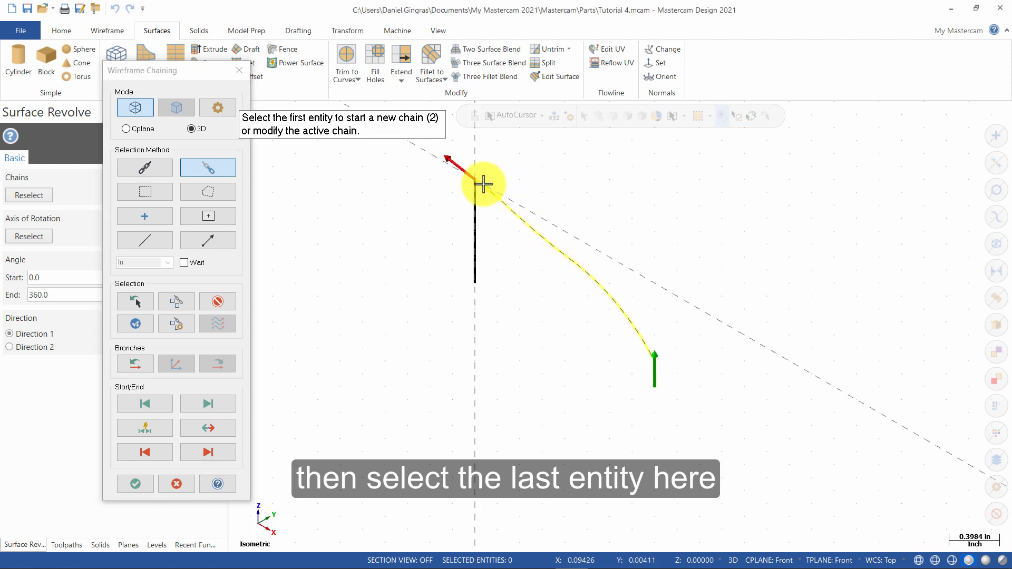
pyautogui.click(141, 482)
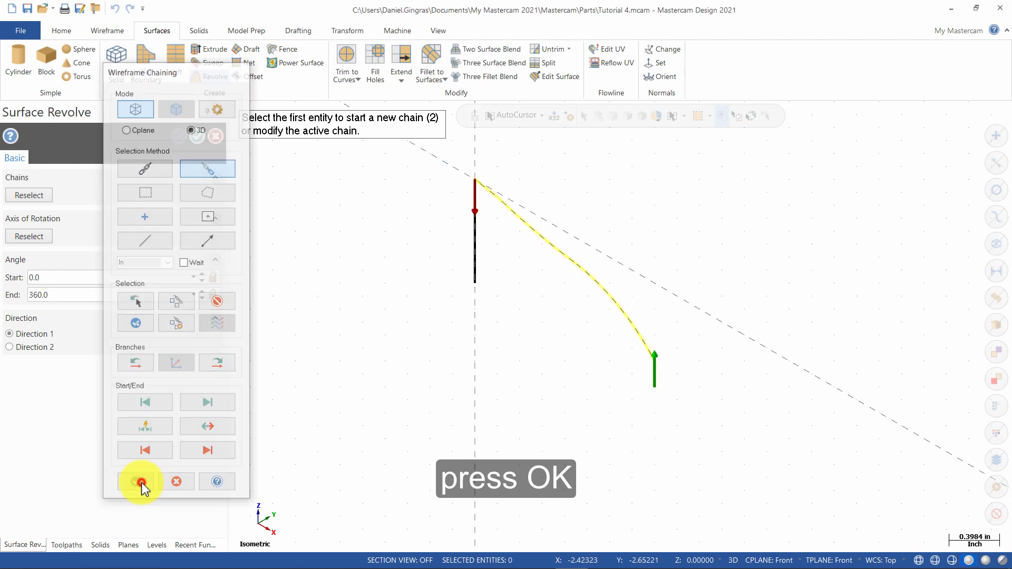
# - Revolve the profile about the vertical line at the origin from 247.5 to 292.5 degrees in Direction 2, and finish the surface
pyautogui.click(474, 215)
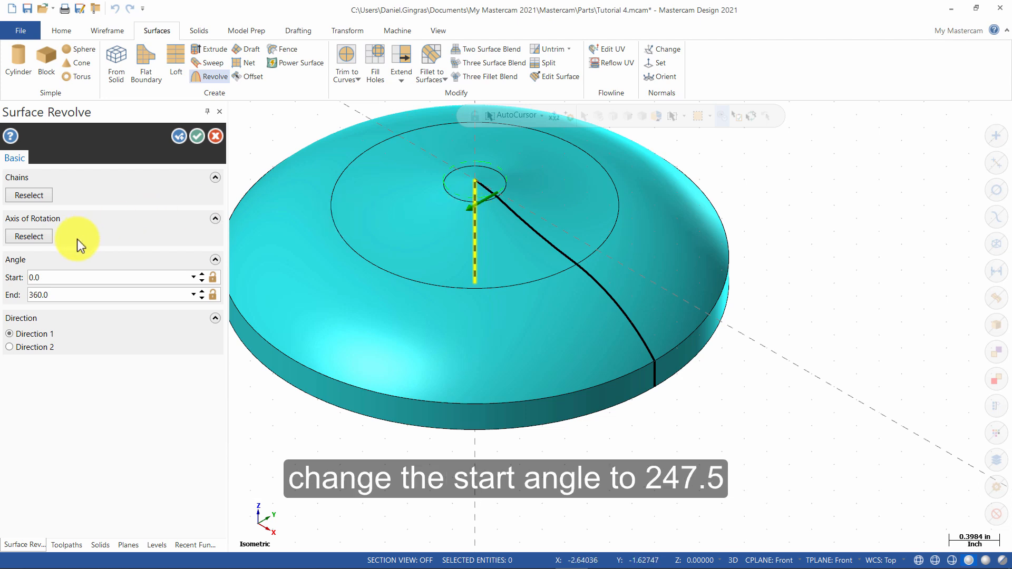
pyautogui.click(79, 294)
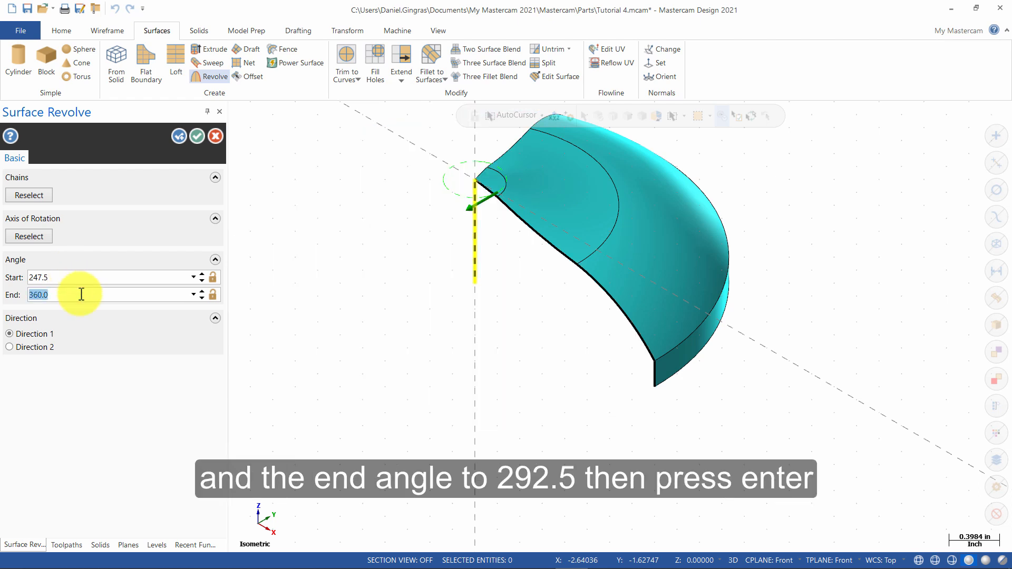
pyautogui.write('292.5')
pyautogui.press('Return')
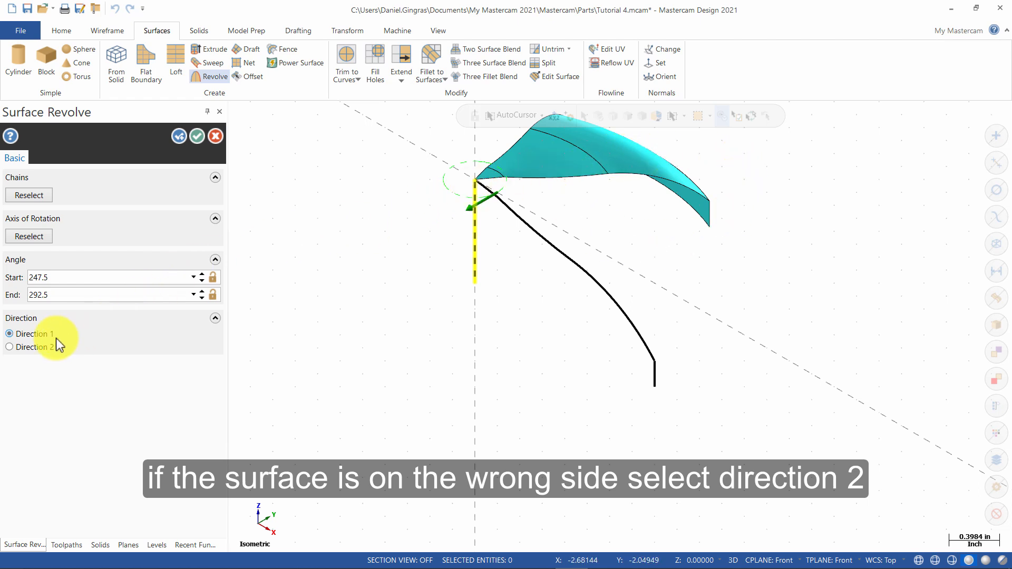
pyautogui.click(20, 346)
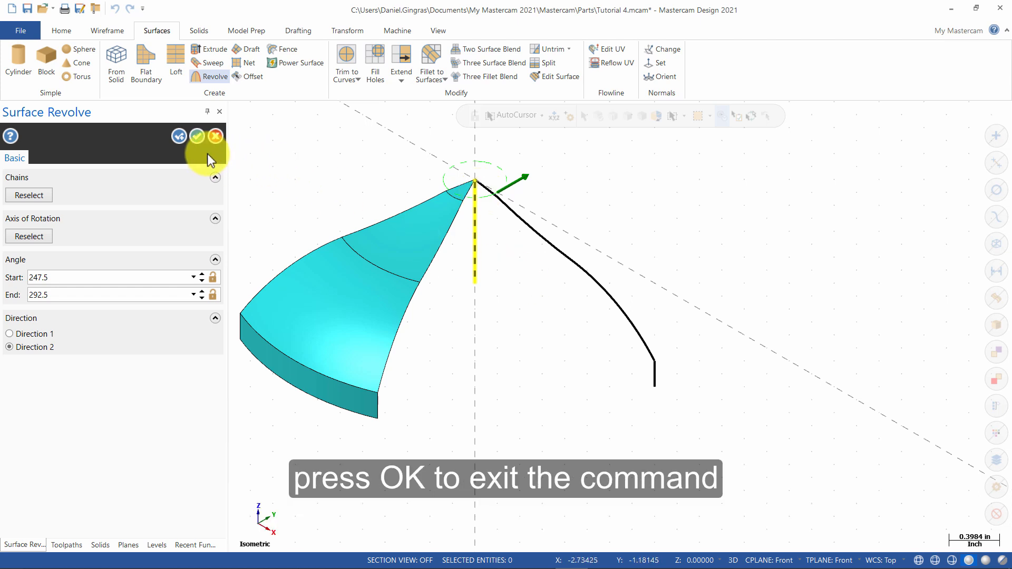
pyautogui.click(196, 137)
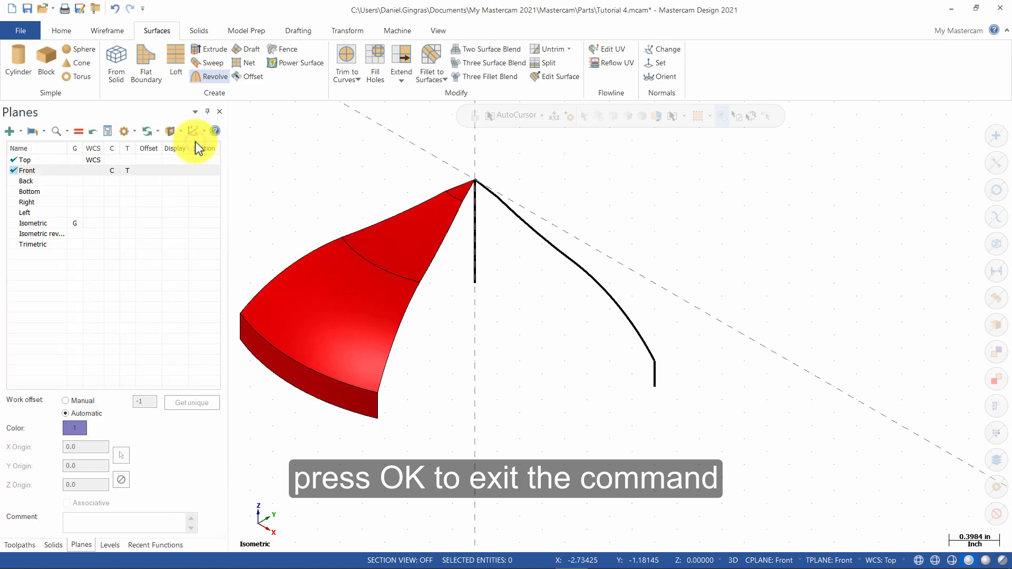
# - Switch the graphics view to Top (WCS) and the construction mode to 2D
pyautogui.rightClick(647, 254)
pyautogui.click(680, 324)
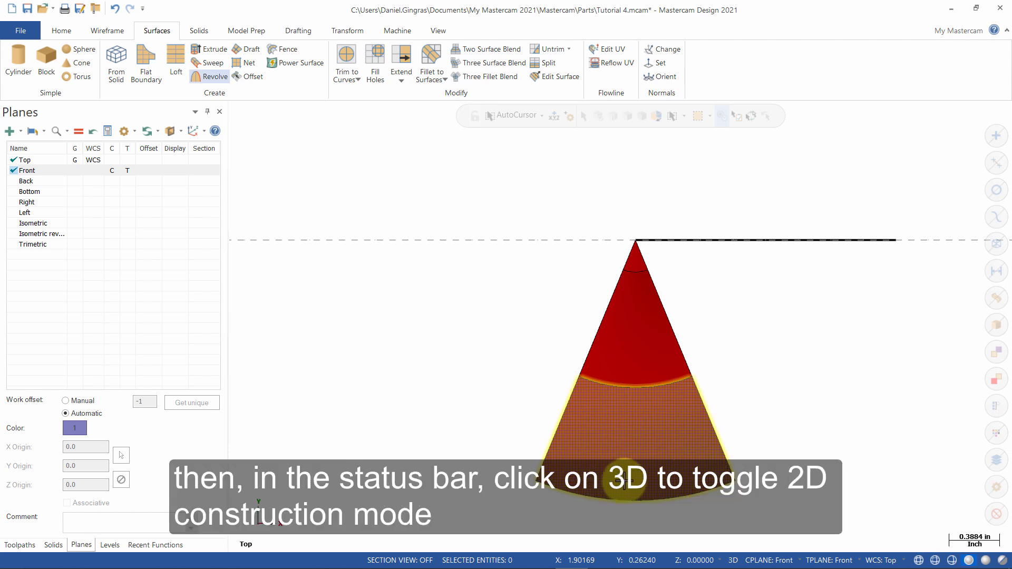
pyautogui.click(733, 561)
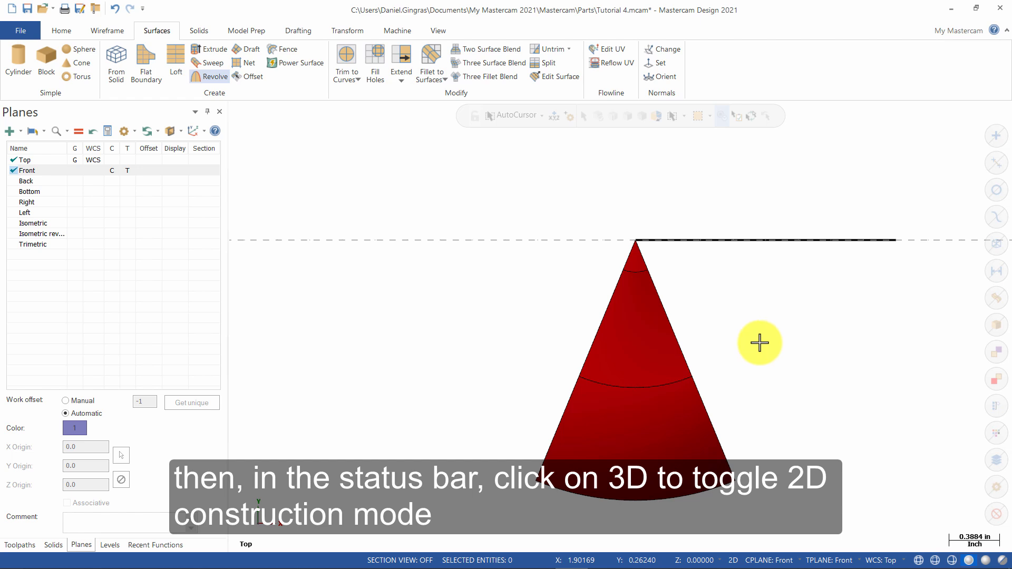
# - Show the surfaces unshaded as wireframe and set the construction and tool planes to Top
pyautogui.hotkey('alt', 's')
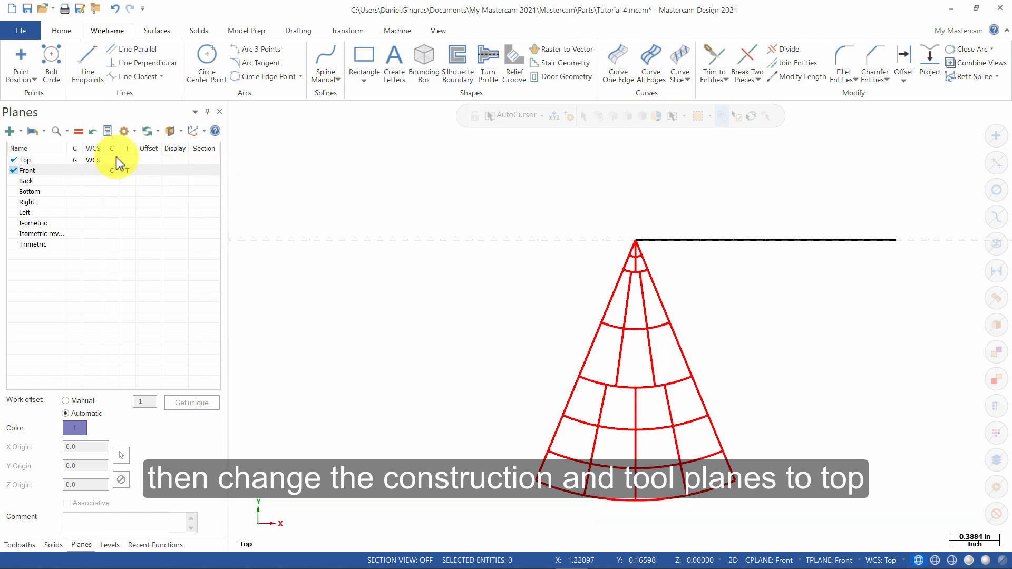
pyautogui.click(117, 160)
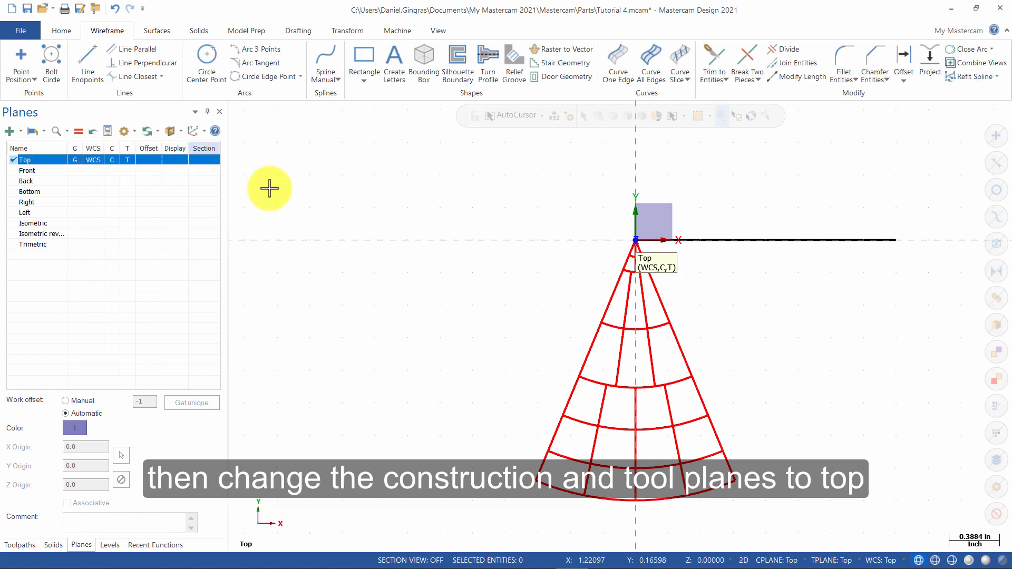
pyautogui.rightClick(481, 205)
pyautogui.click(541, 310)
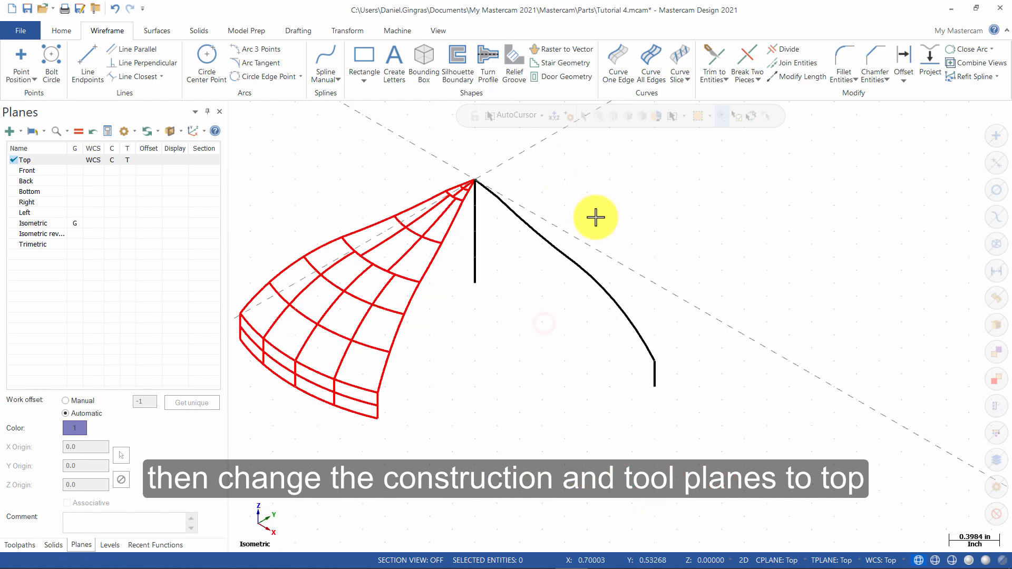
pyautogui.rightClick(567, 177)
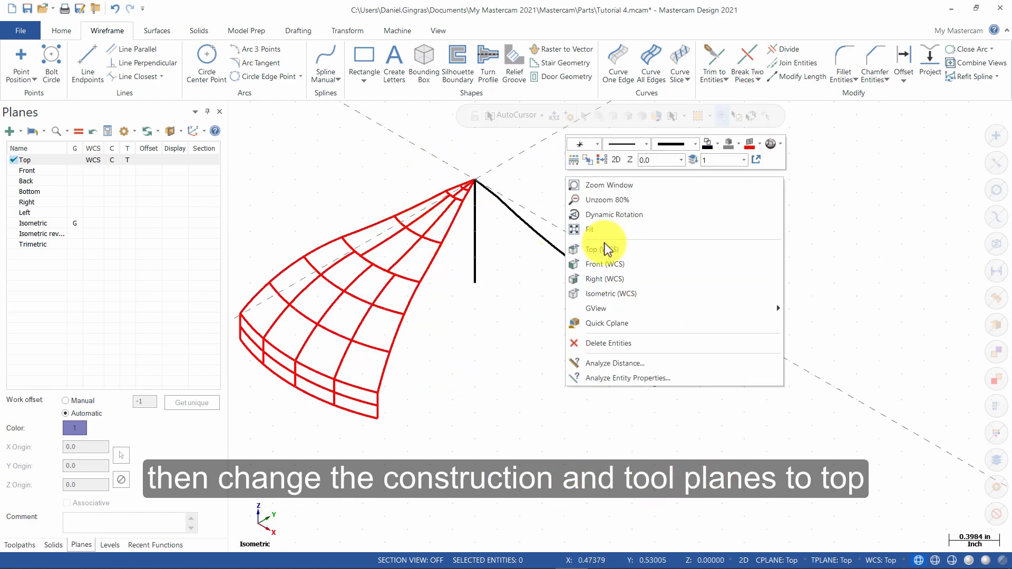
pyautogui.click(605, 249)
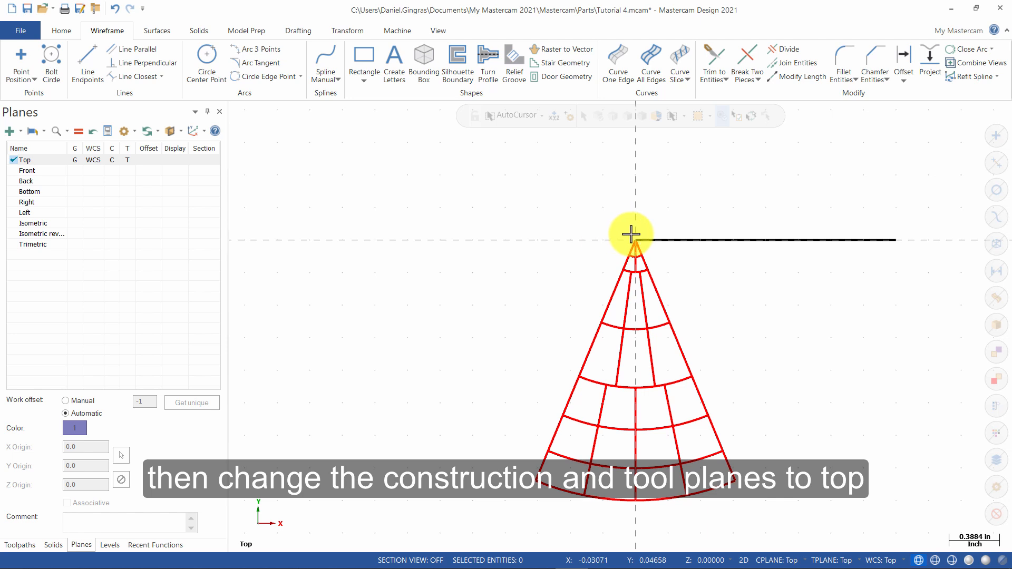
# - Sketch a freeform two-endpoint line from the origin down across the surface's left half, about 1.59 in long at about 255 degrees
pyautogui.click(90, 68)
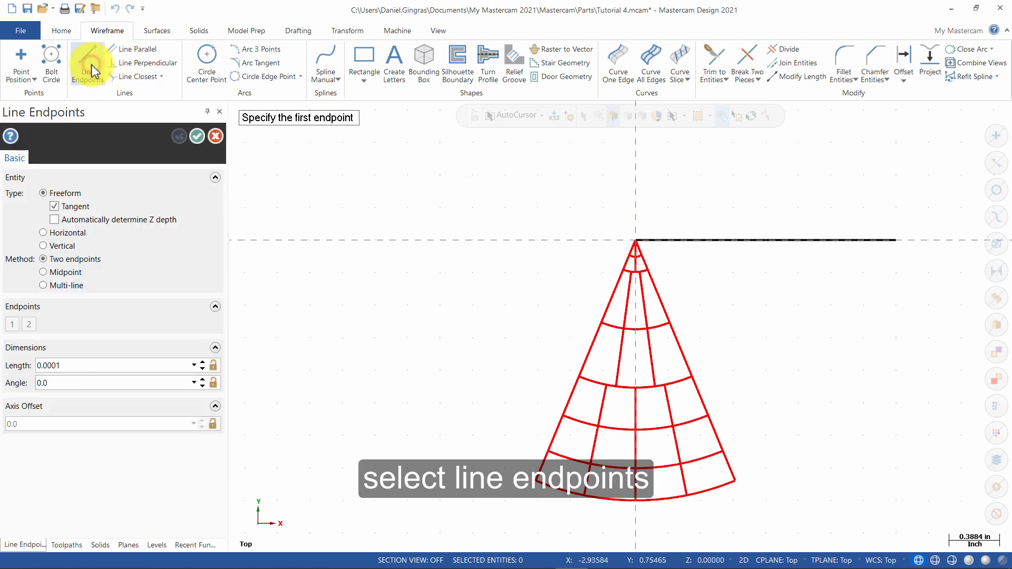
pyautogui.click(635, 241)
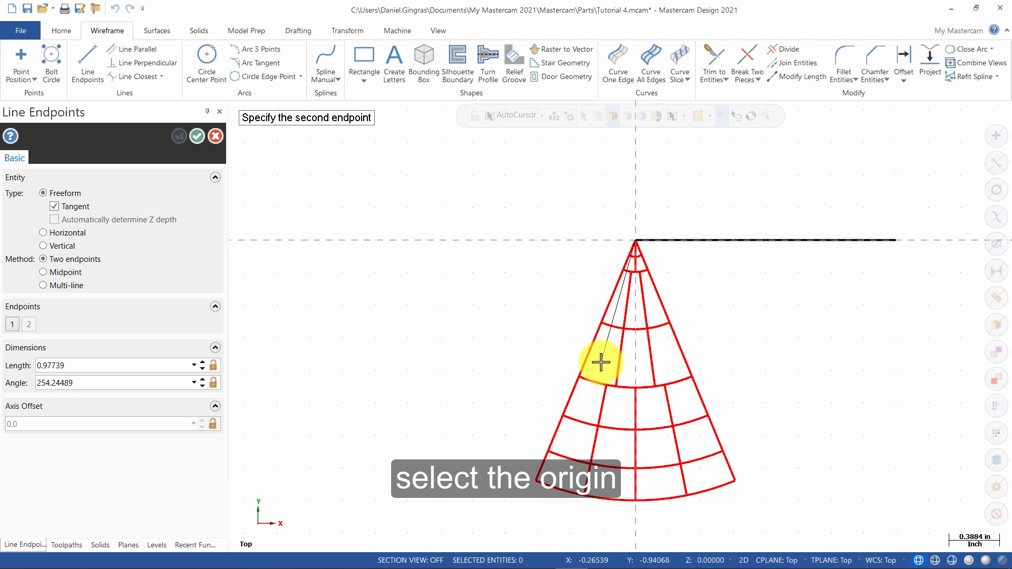
pyautogui.click(580, 439)
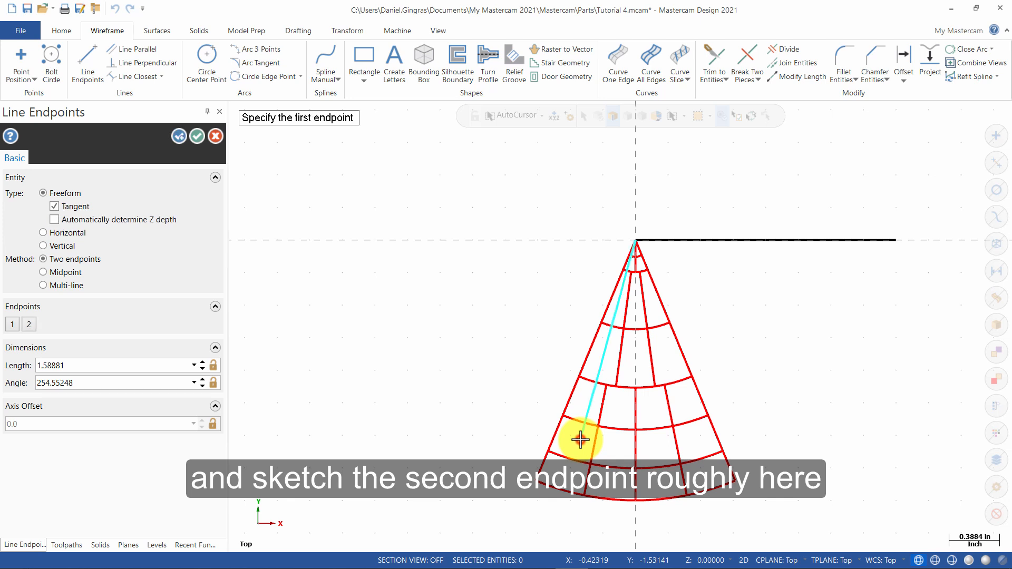
# - Set the line's length to 1.8 and its angle to 270-11.25, and finish the line command
pyautogui.doubleClick(119, 365)
pyautogui.write('1.8')
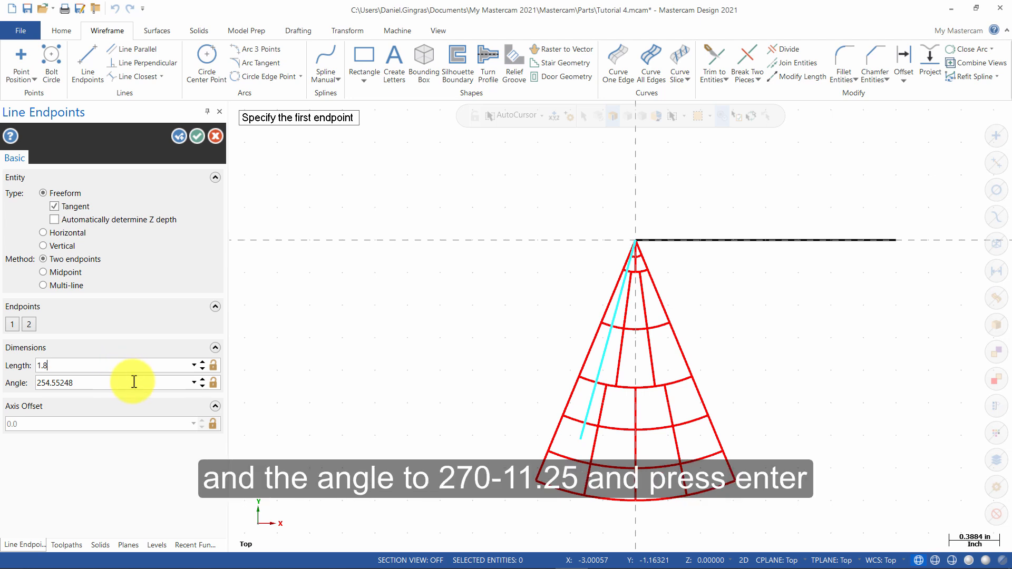
pyautogui.doubleClick(132, 379)
pyautogui.write('270-11.25')
pyautogui.press('Return')
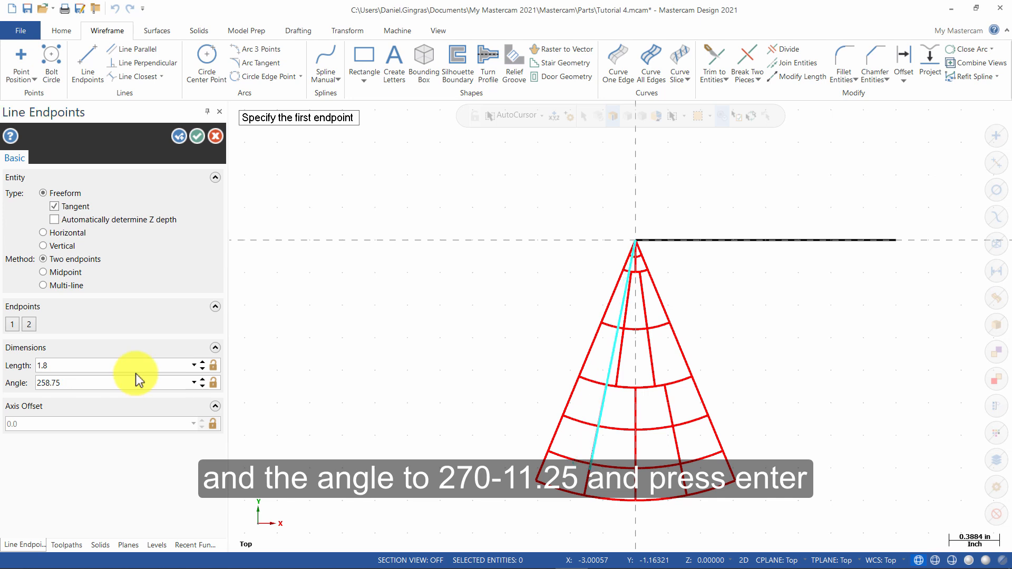
pyautogui.click(198, 137)
# - Switch the graphics view to Isometric (WCS) and create a point at coordinates 0,-1.25, finishing the point command
pyautogui.rightClick(782, 283)
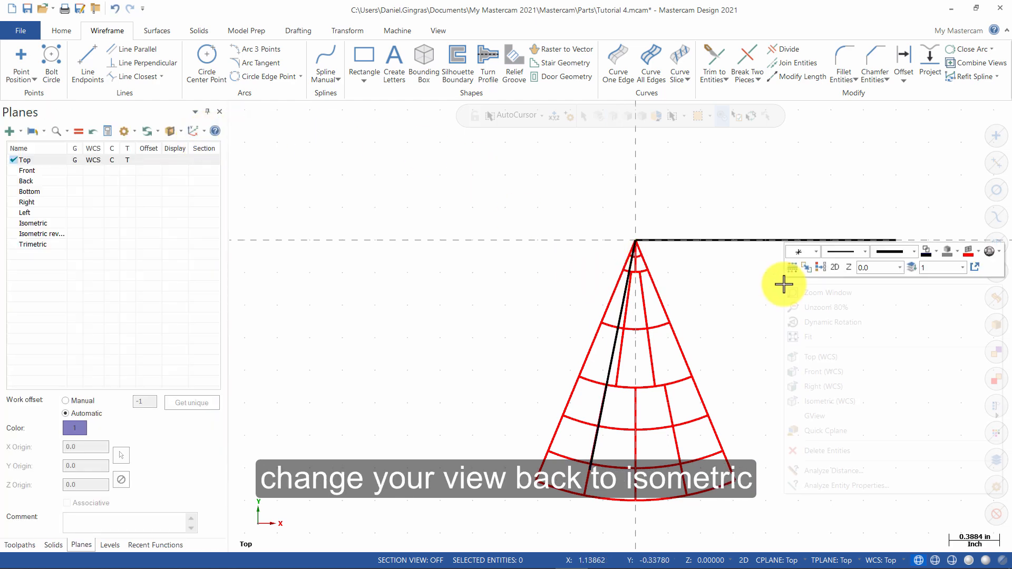
pyautogui.click(821, 402)
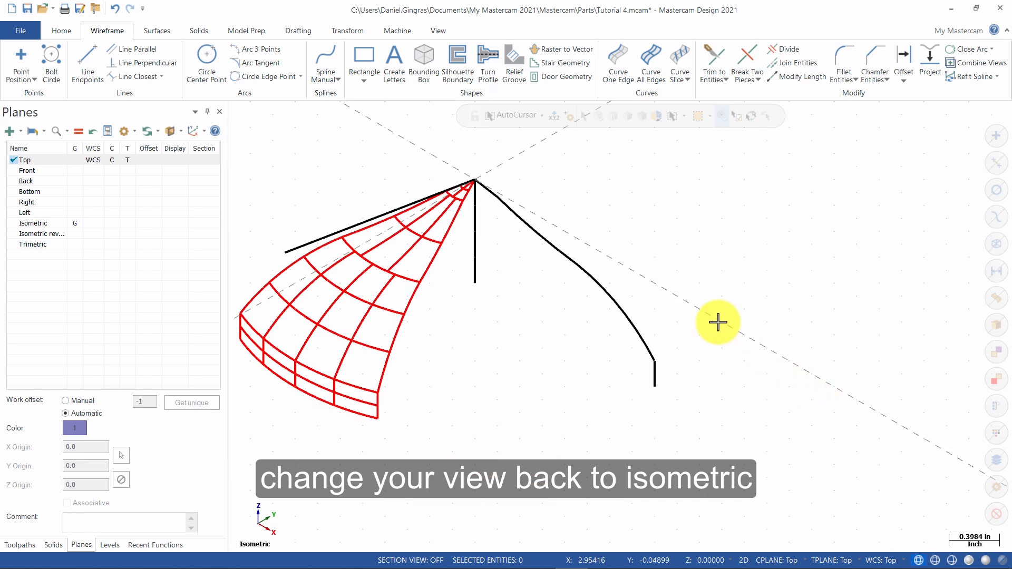
pyautogui.click(25, 57)
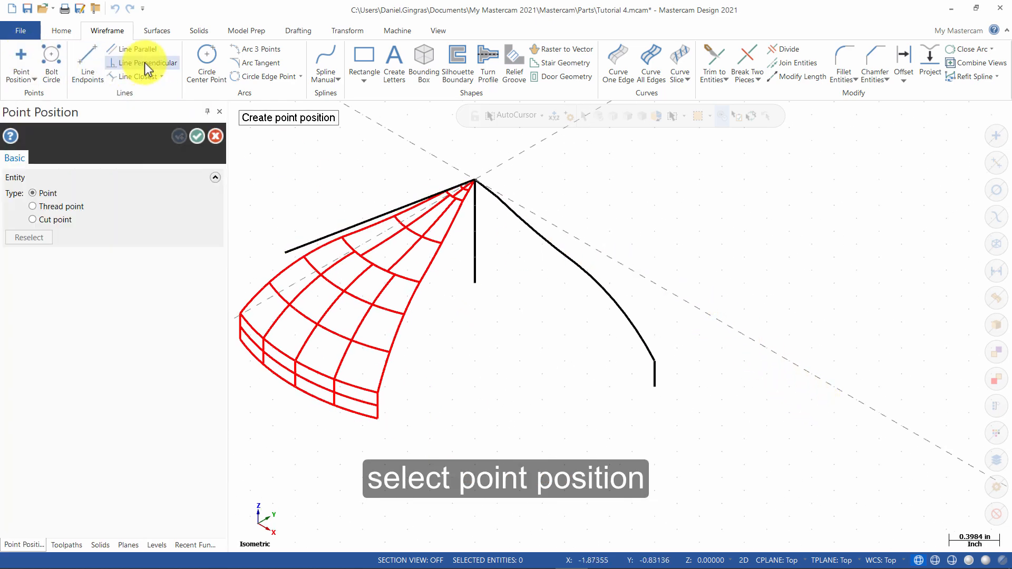
pyautogui.click(555, 116)
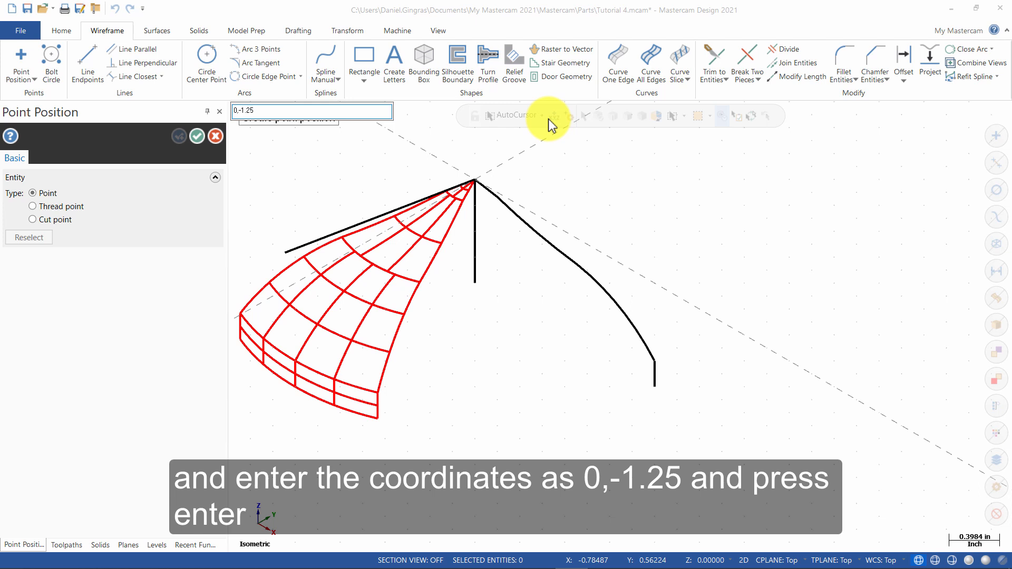
pyautogui.press('Return')
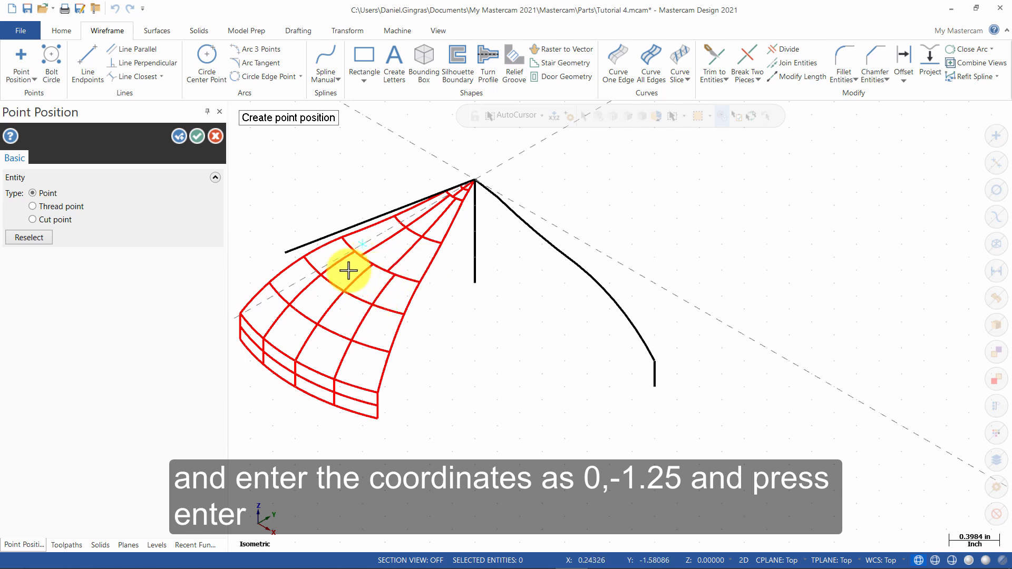
pyautogui.scroll(2, 313, 245)
pyautogui.scroll(1, 314, 245)
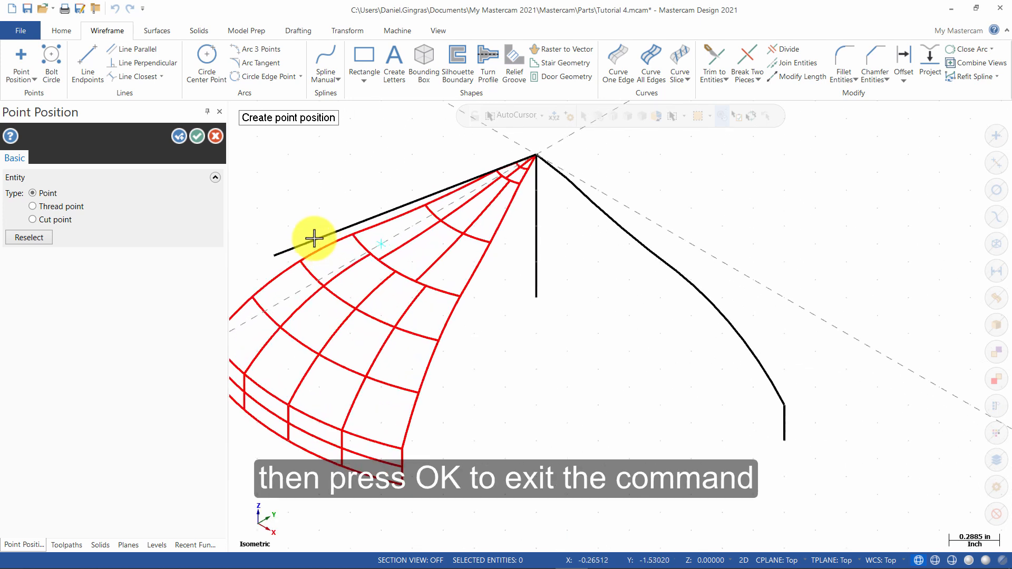
pyautogui.click(198, 138)
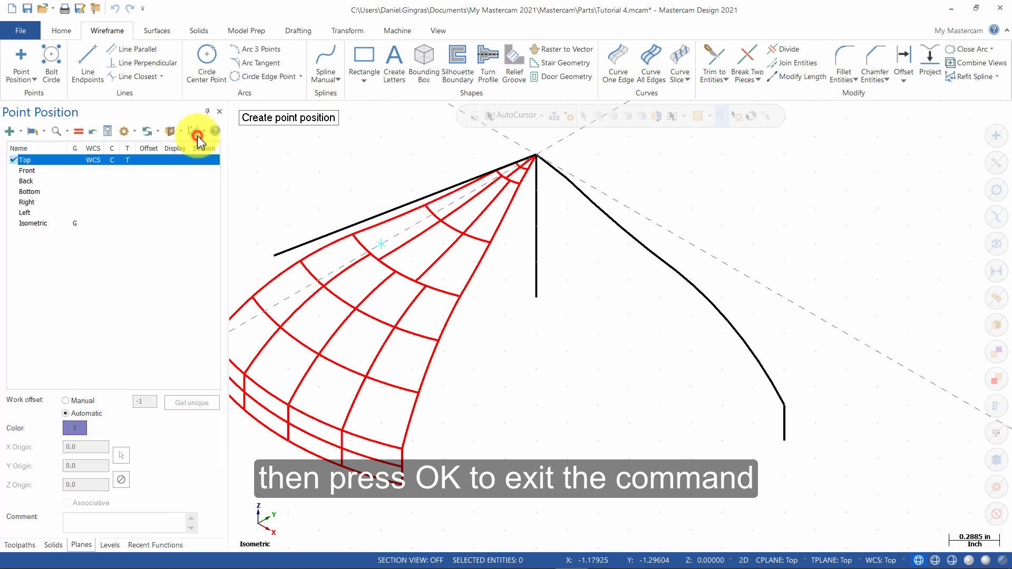
# - In the Top (WCS) view, sketch a line from the point down to the left, about 0.54 in long at about 205 degrees
pyautogui.click(88, 61)
pyautogui.rightClick(702, 242)
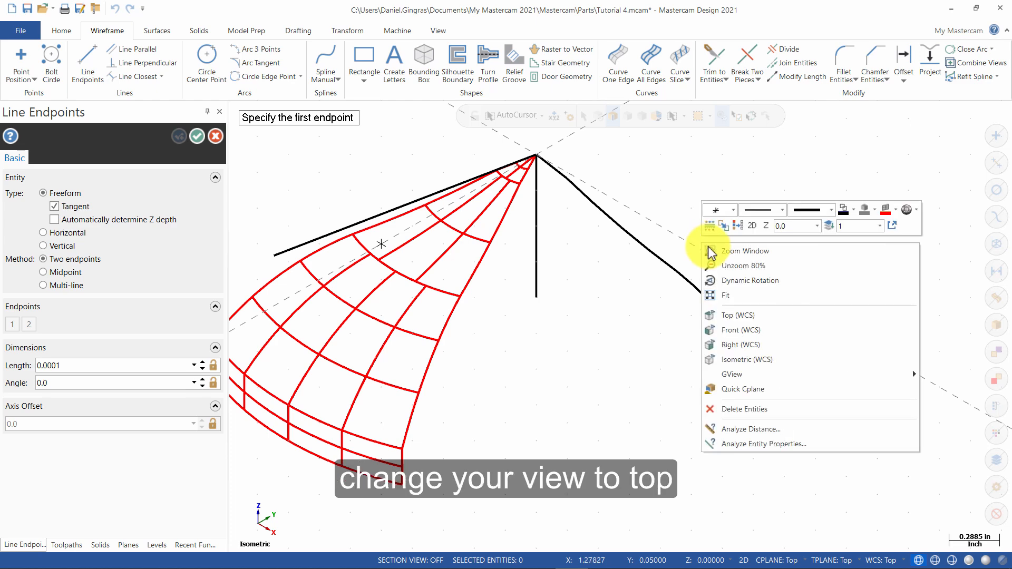
pyautogui.click(752, 317)
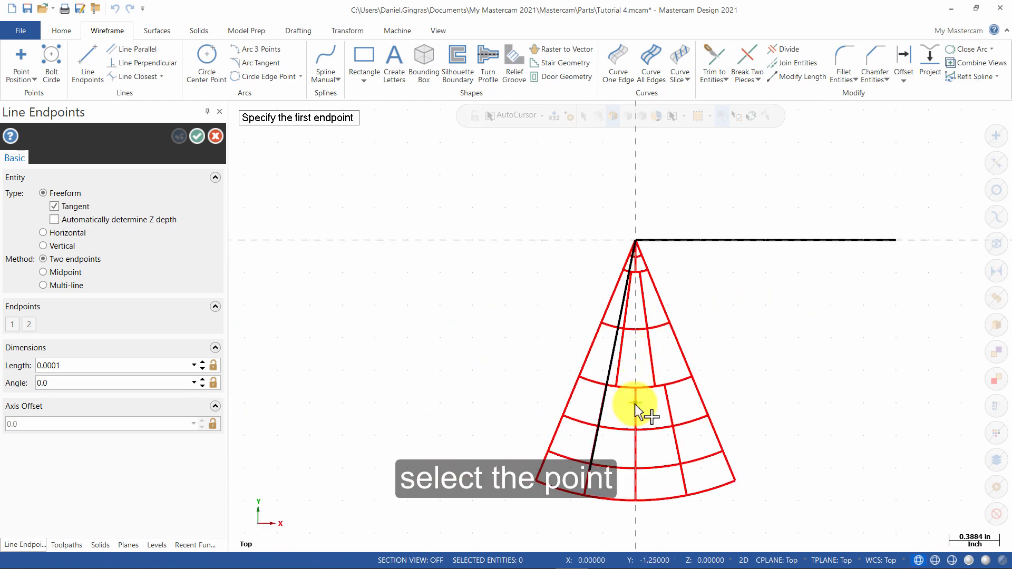
pyautogui.click(635, 404)
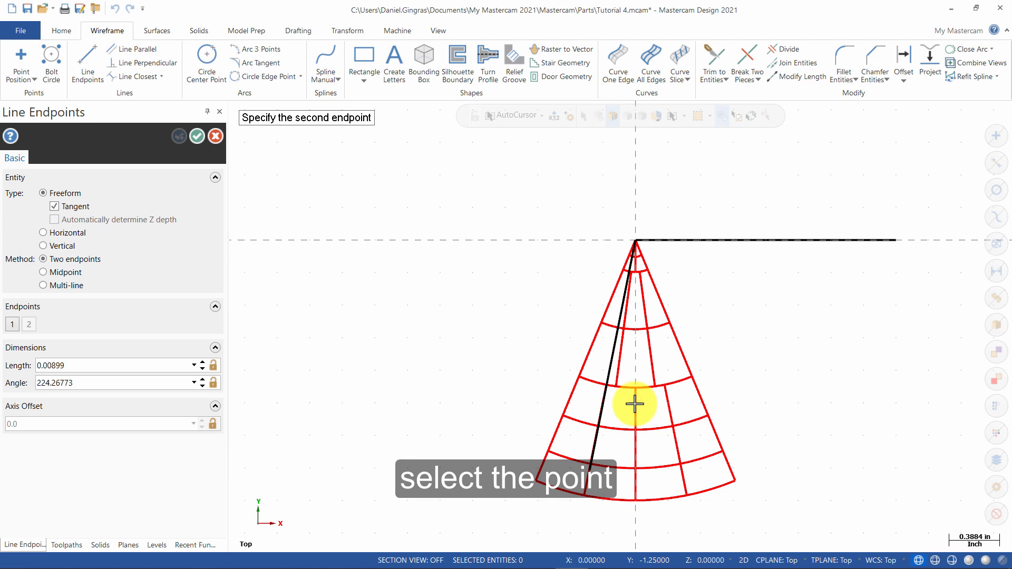
pyautogui.click(572, 432)
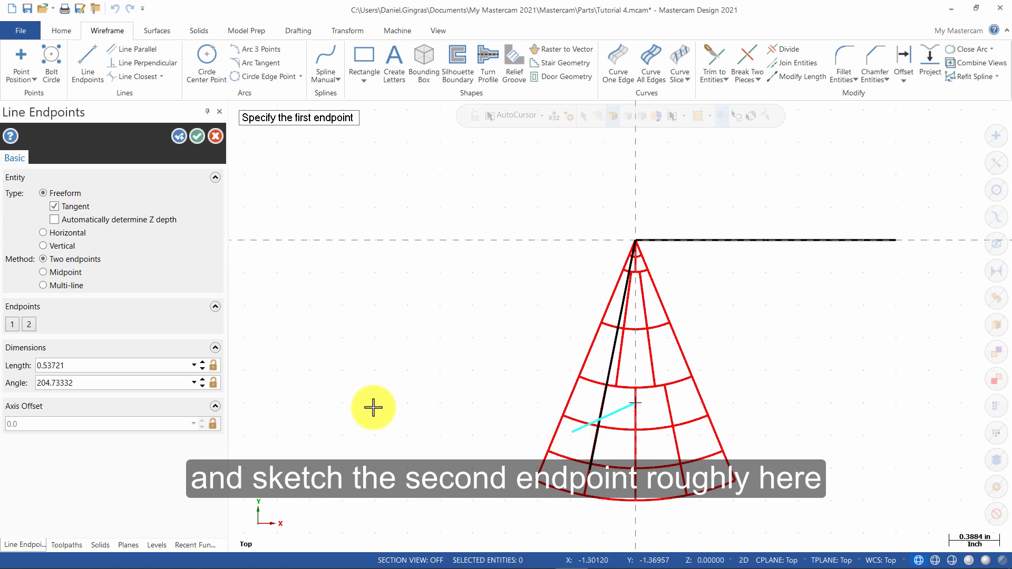
# - Set the short line's length to 0.35 and its angle to 180+25 (205 degrees), and finish the line command
pyautogui.click(146, 363)
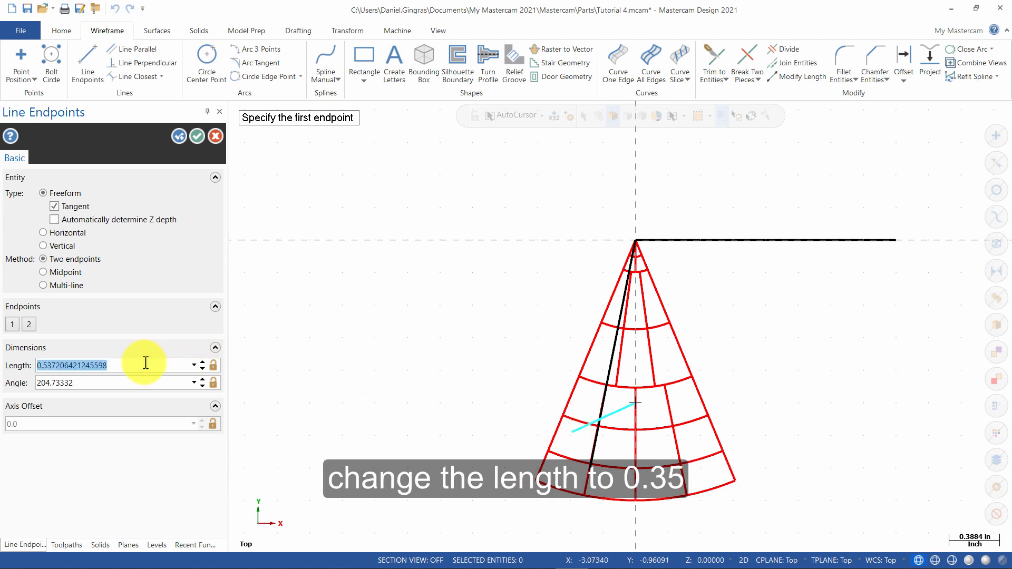
pyautogui.write('.35')
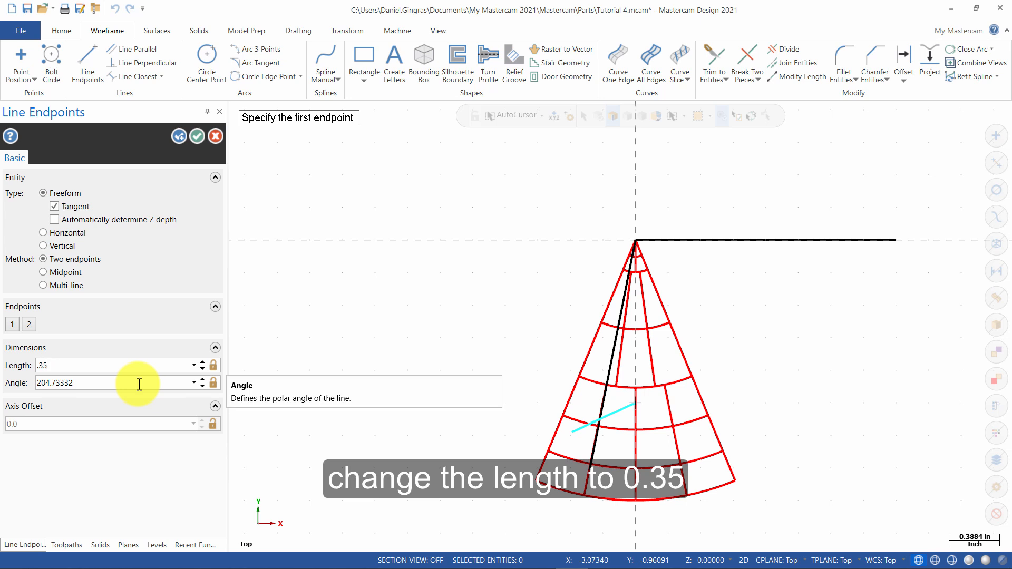
pyautogui.click(139, 384)
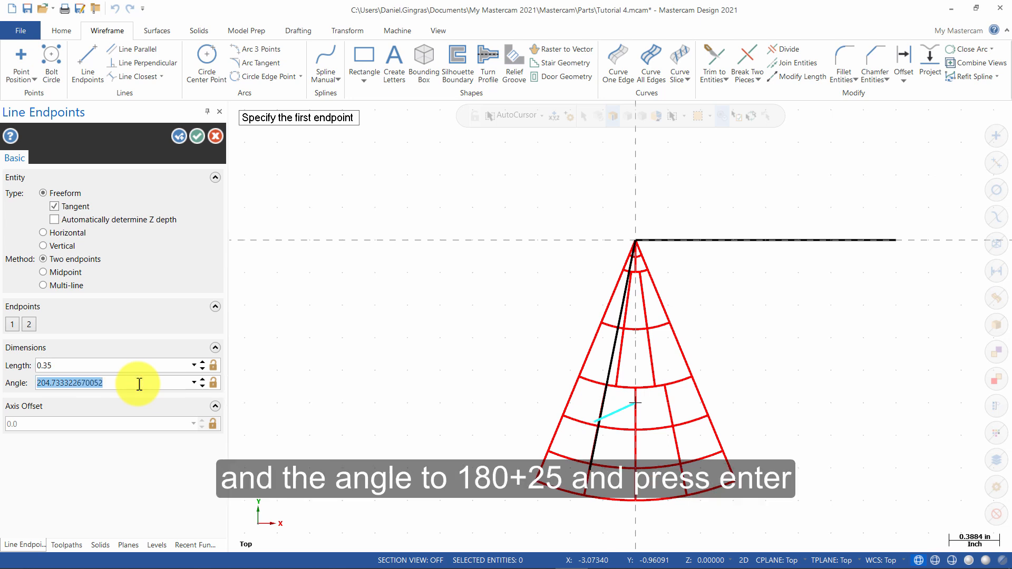
pyautogui.write('18')
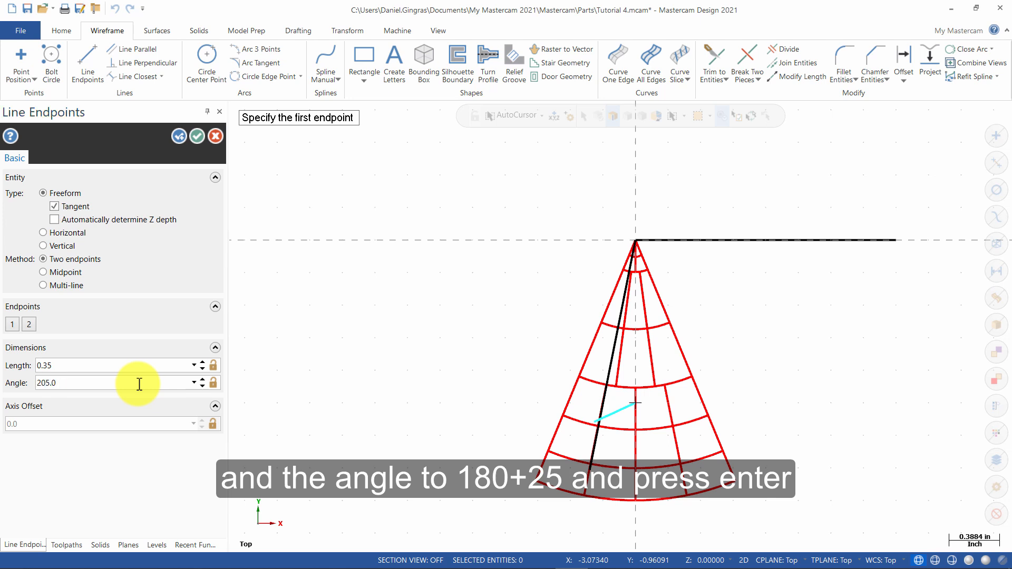
pyautogui.click(198, 139)
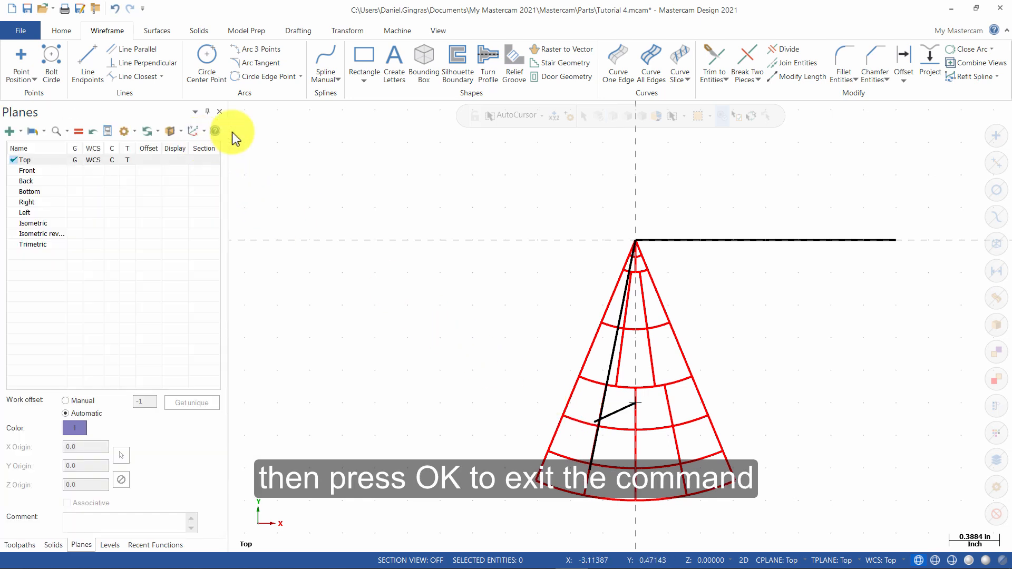
# - Fillet the corner between the short line and the lower part of the long line with radius 0.15, trimming both lines
pyautogui.click(842, 63)
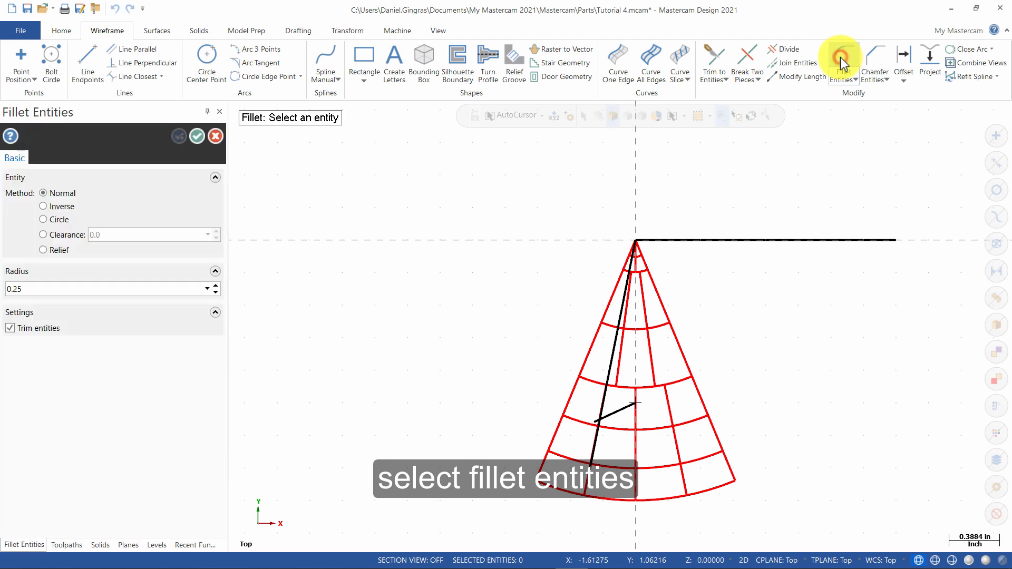
pyautogui.doubleClick(79, 288)
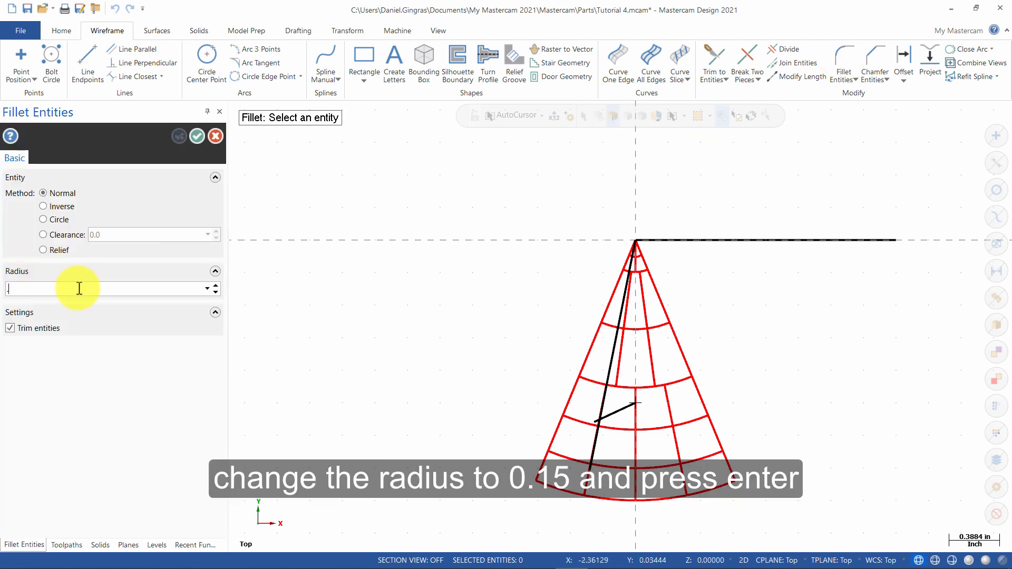
pyautogui.press('Return')
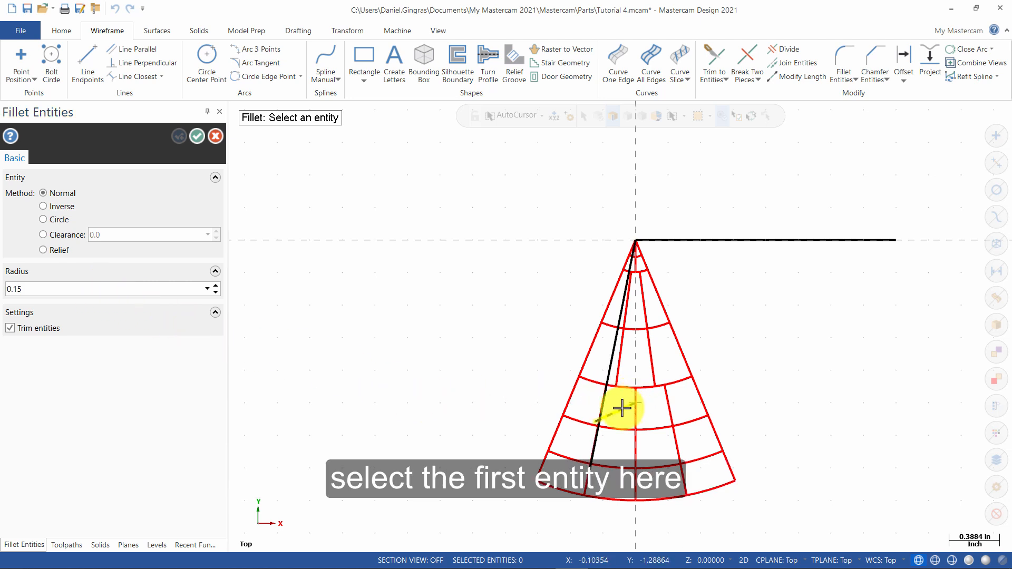
pyautogui.click(622, 407)
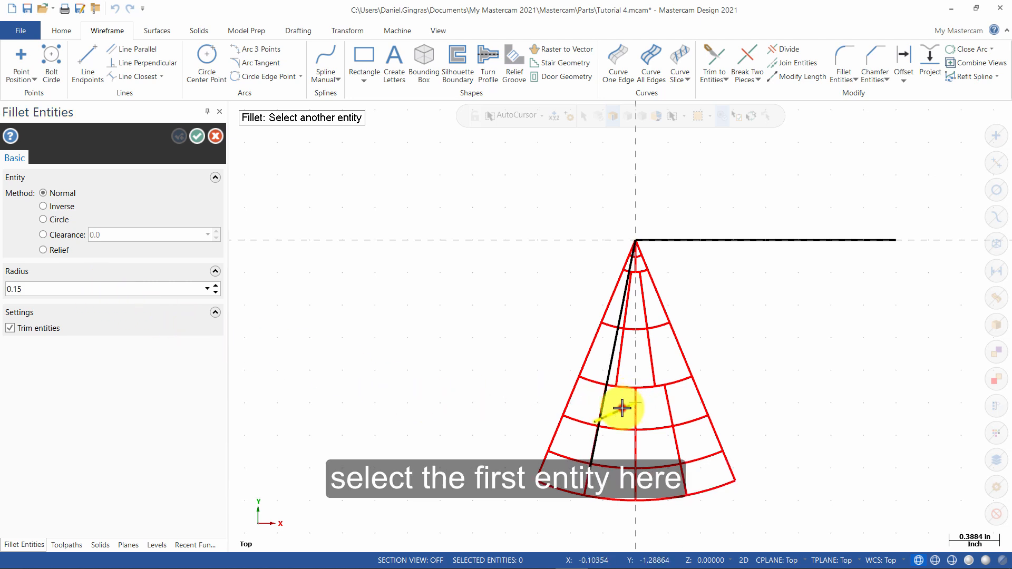
pyautogui.click(595, 443)
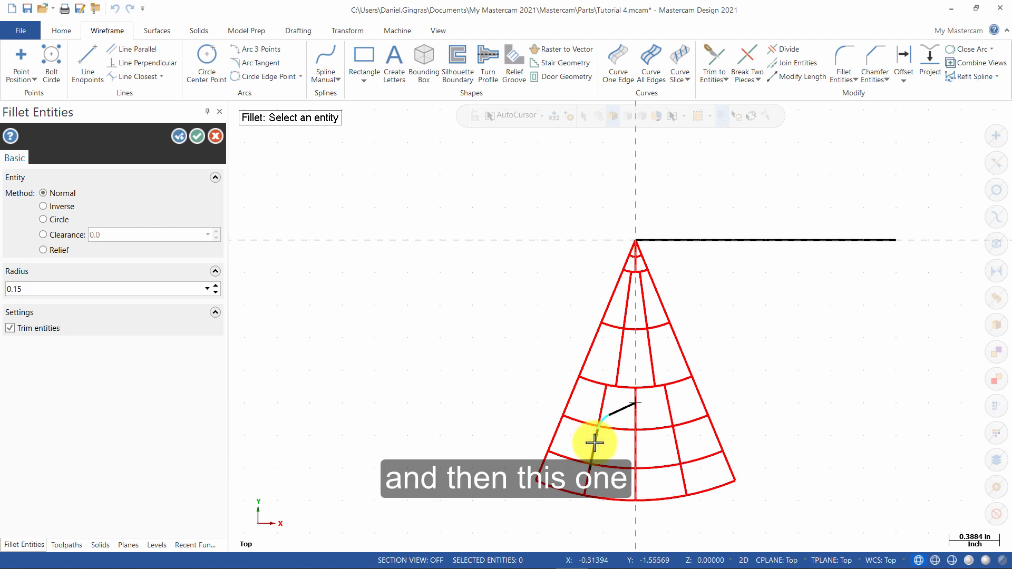
pyautogui.click(197, 136)
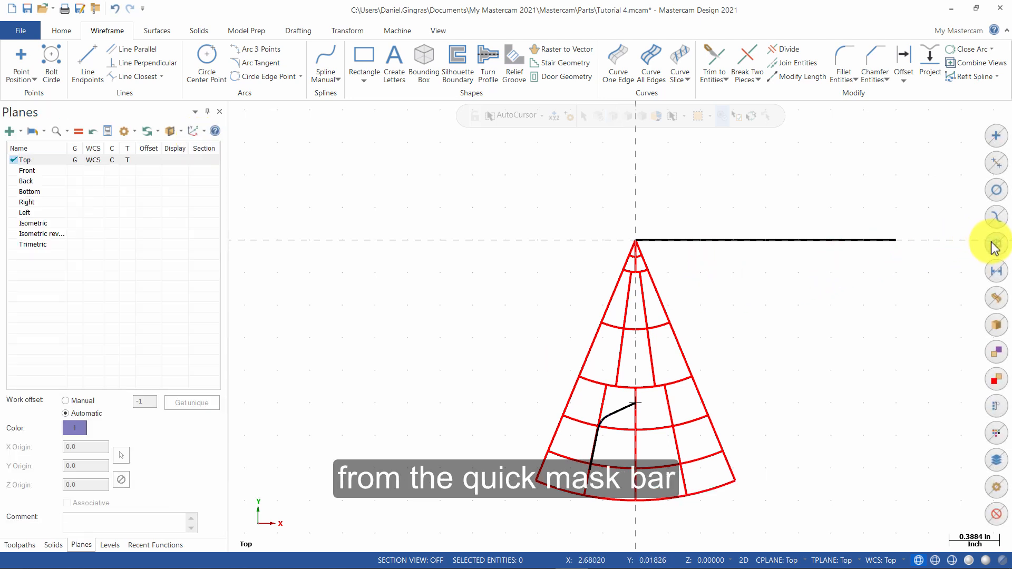
# - Select all point entities and delete them
pyautogui.click(995, 138)
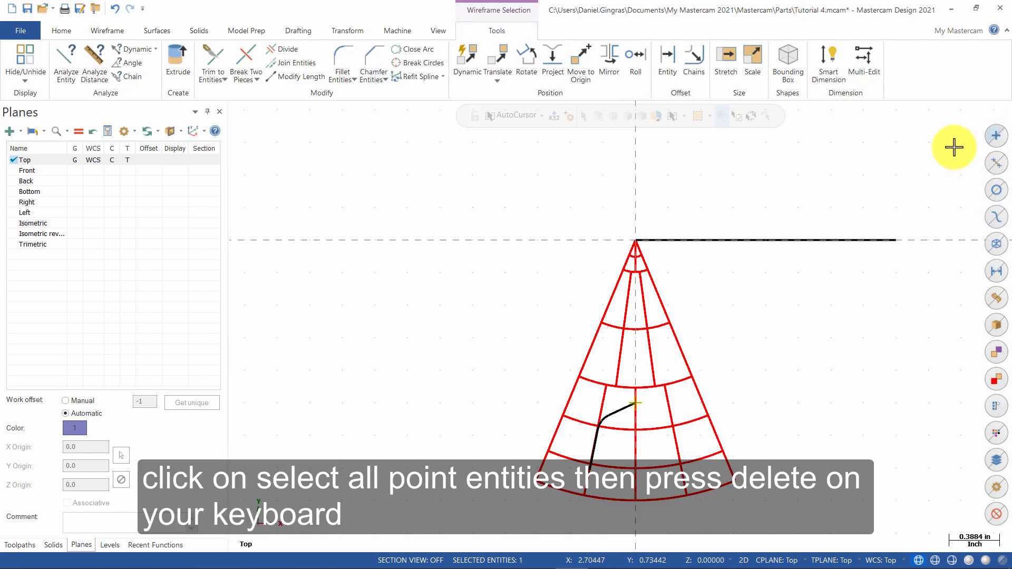
pyautogui.press('Delete')
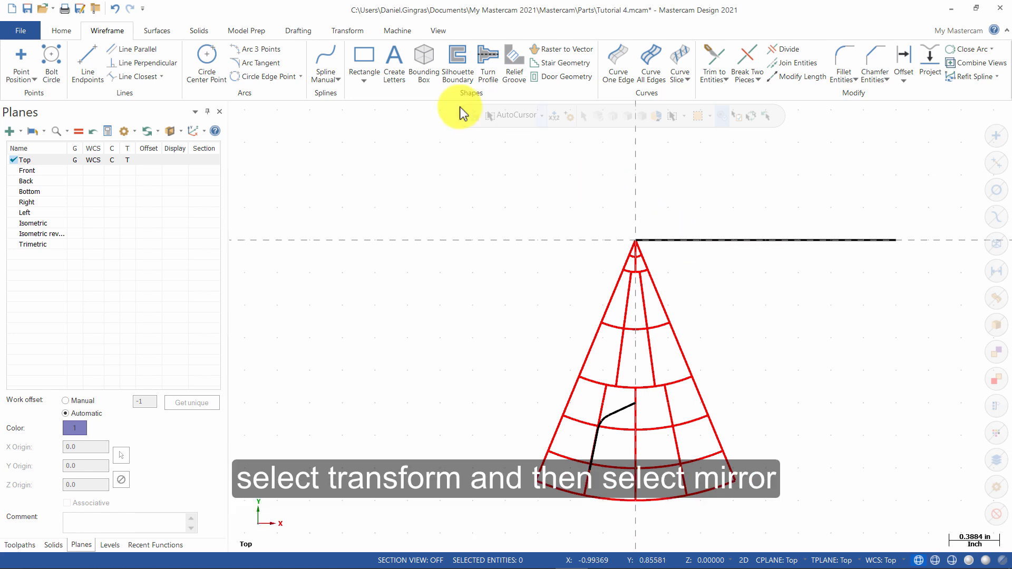
# - Mirror a copy of the tangent line-and-fillet chain about the Y axis with an X offset of 0
pyautogui.click(345, 33)
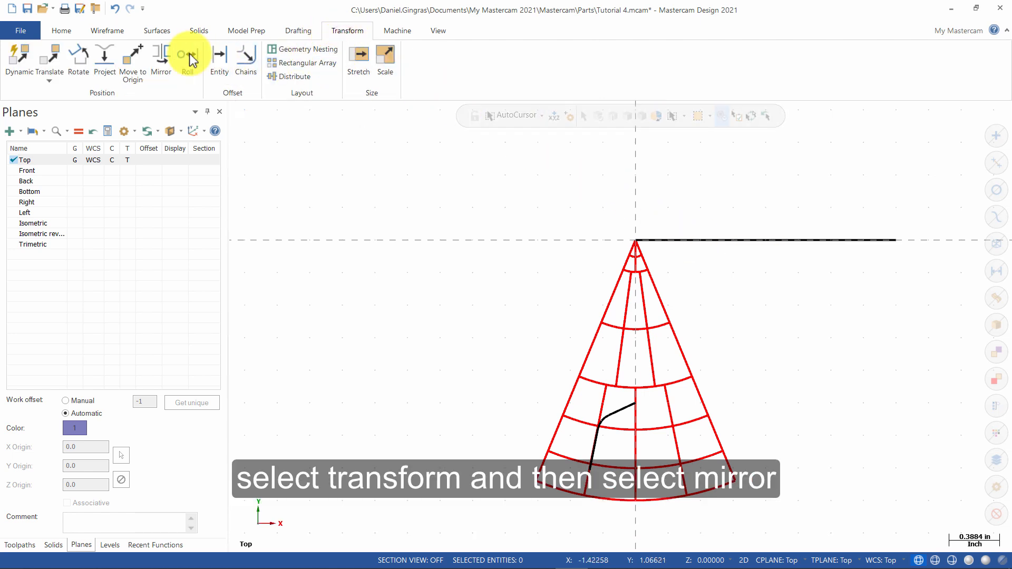
pyautogui.click(161, 54)
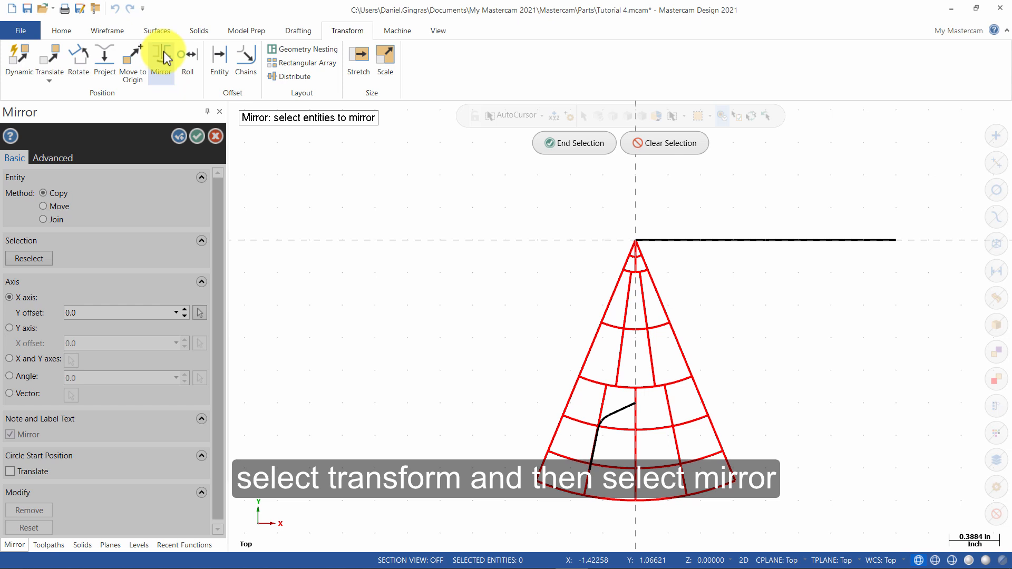
pyautogui.keyDown('shift'); pyautogui.click(624, 407); pyautogui.keyUp('shift')
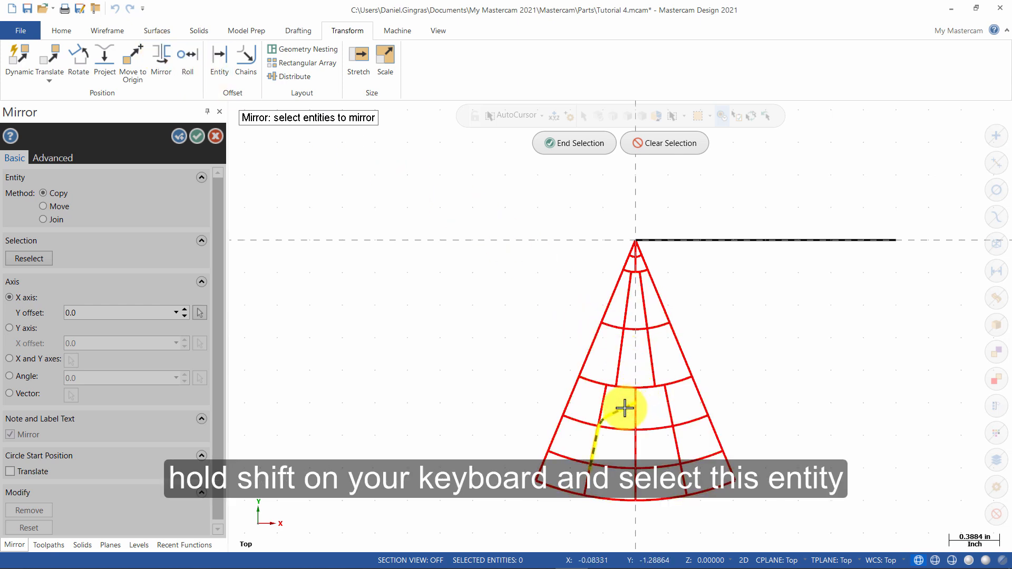
pyautogui.click(571, 142)
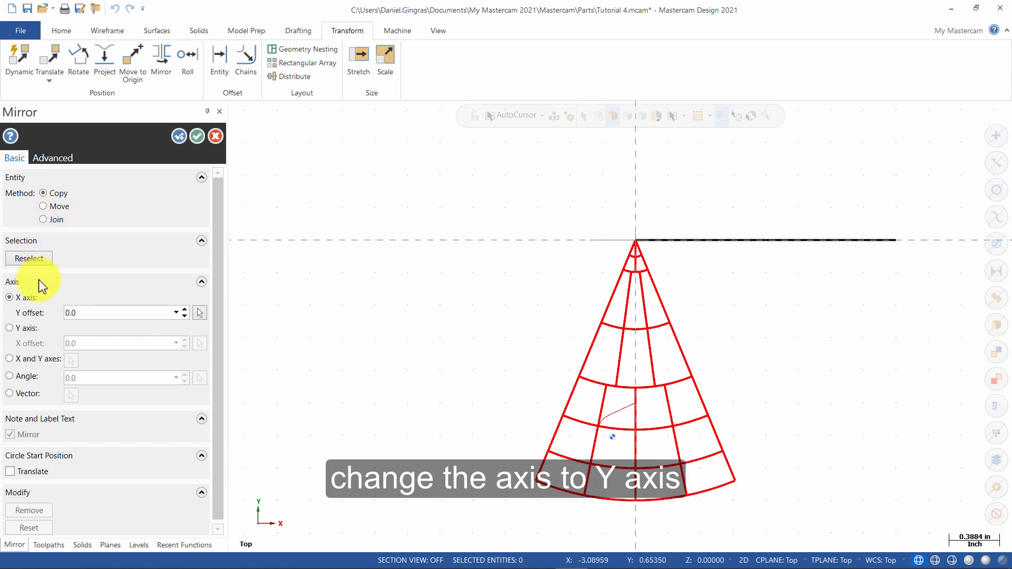
pyautogui.click(28, 327)
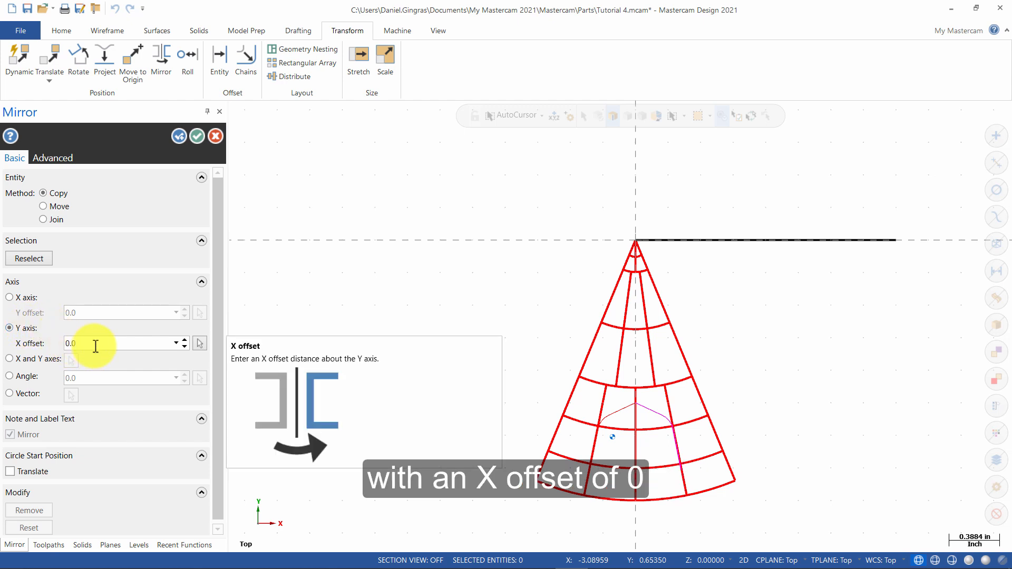
pyautogui.click(197, 136)
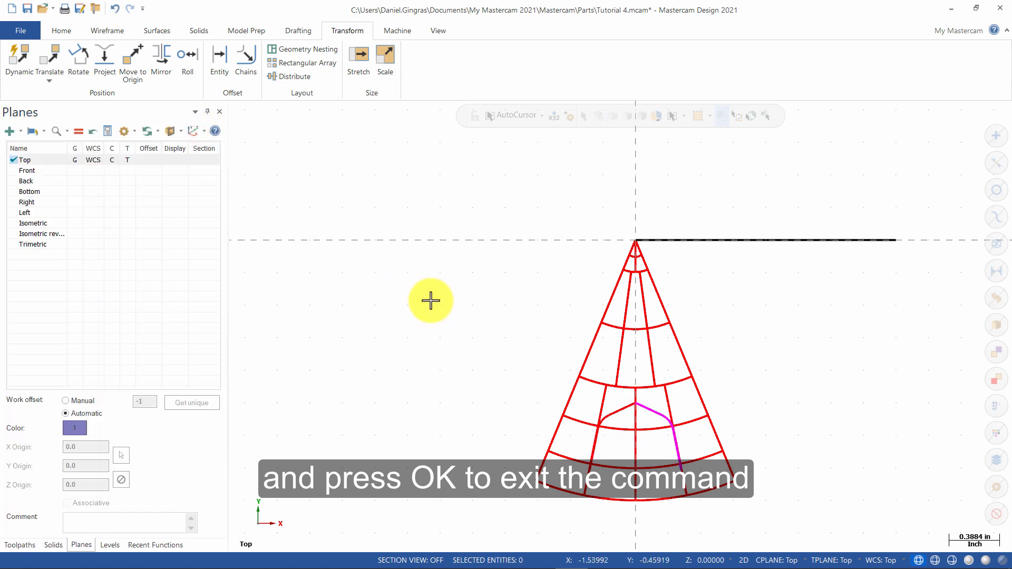
# - Clear the transform group and result colors from the mirrored geometry
pyautogui.rightClick(481, 316)
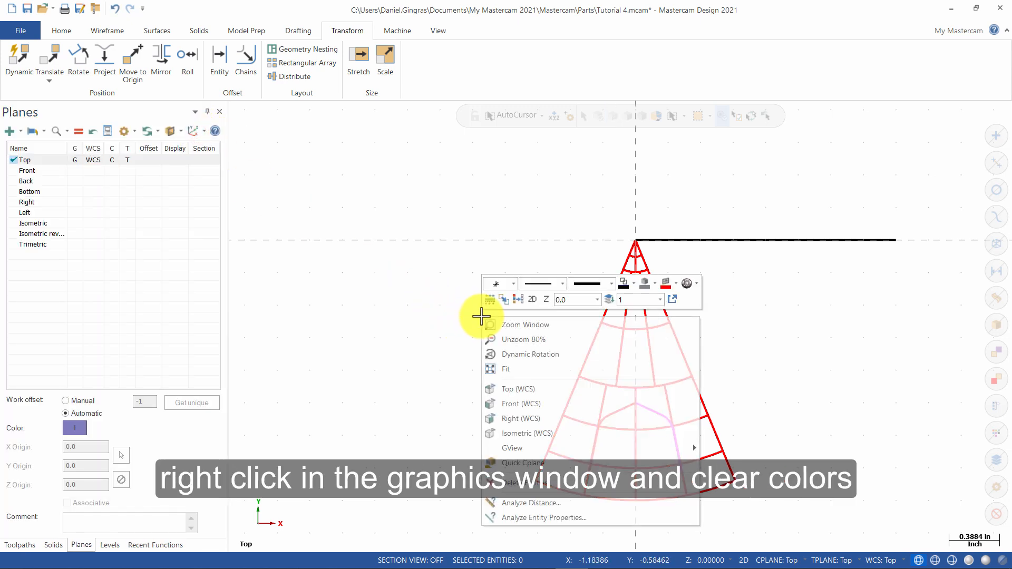
pyautogui.click(518, 299)
pyautogui.scroll(2, 661, 466)
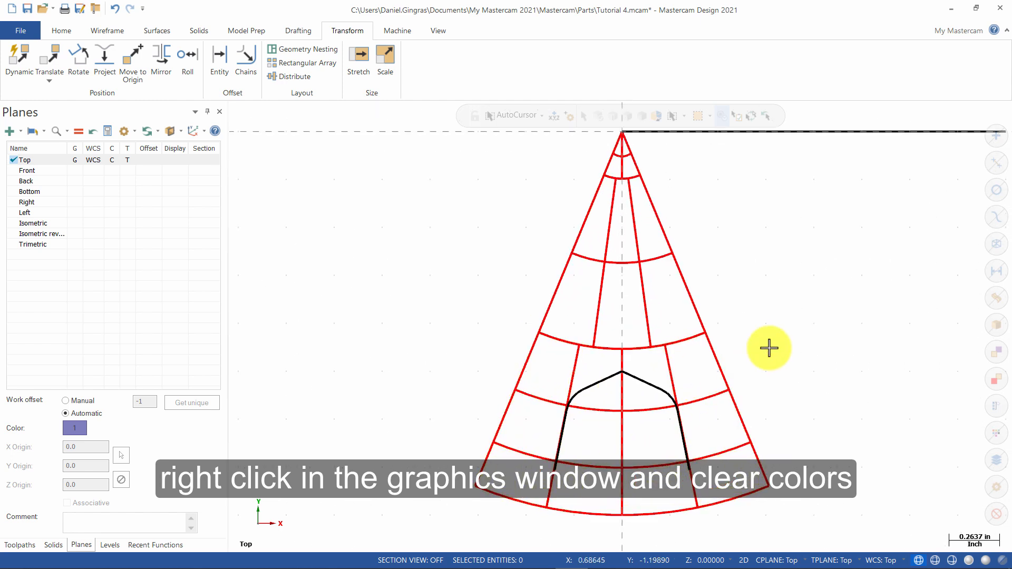
# - Create an Arc Endpoints arc of radius 1.8 between the two open lower line ends, keeping the downward-bulging arc
pyautogui.click(110, 31)
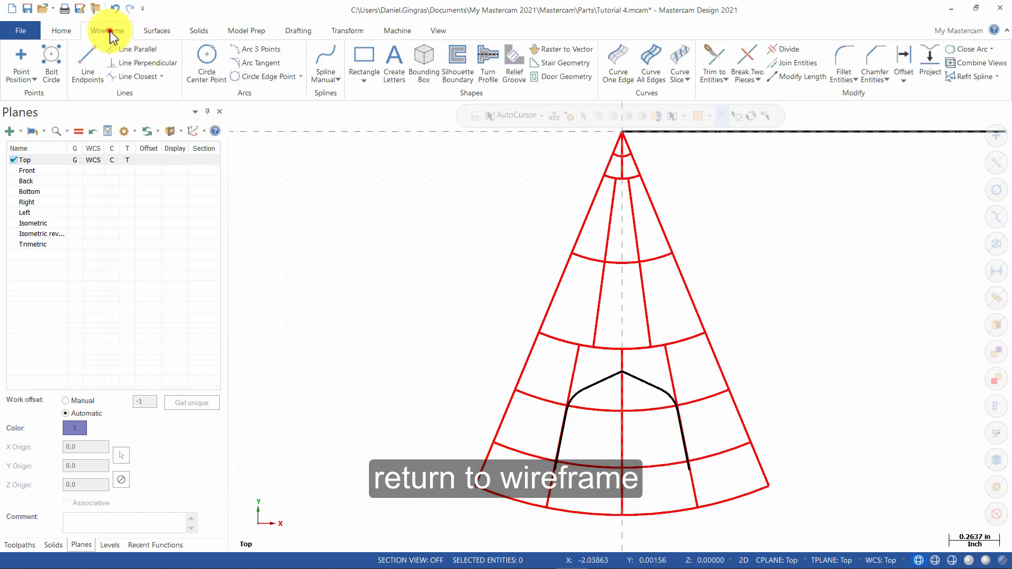
pyautogui.click(301, 77)
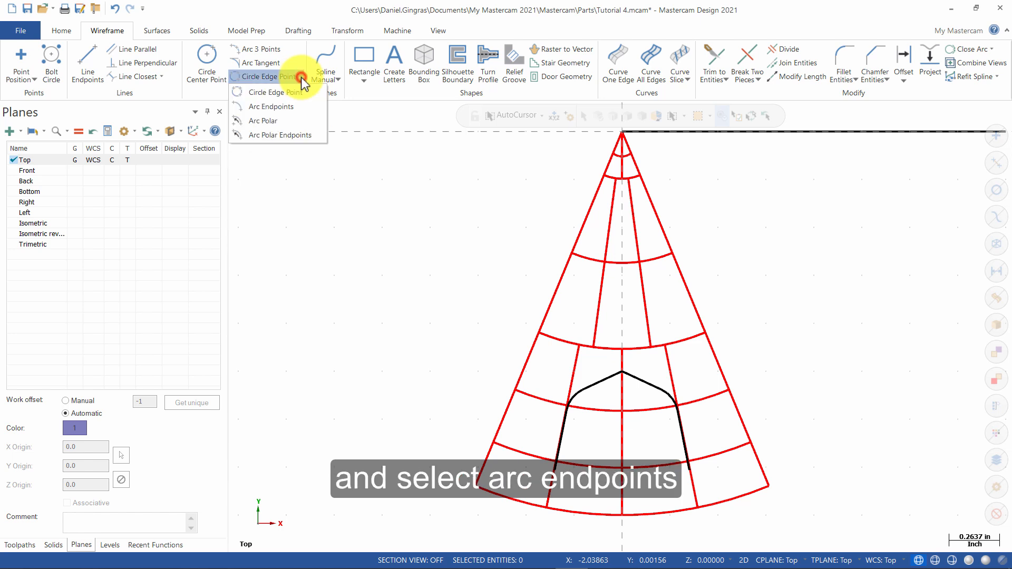
pyautogui.click(288, 110)
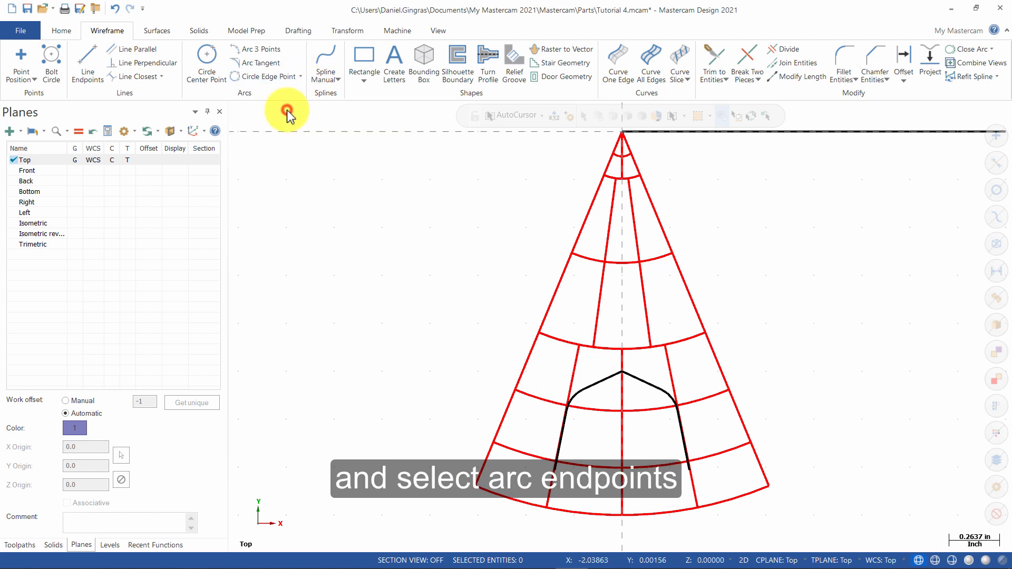
pyautogui.click(75, 298)
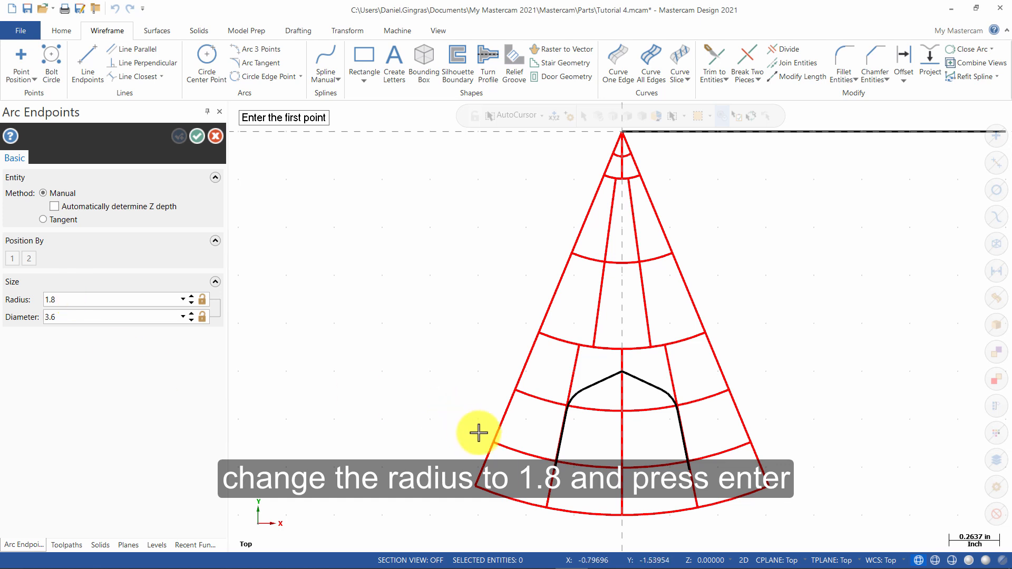
pyautogui.click(555, 468)
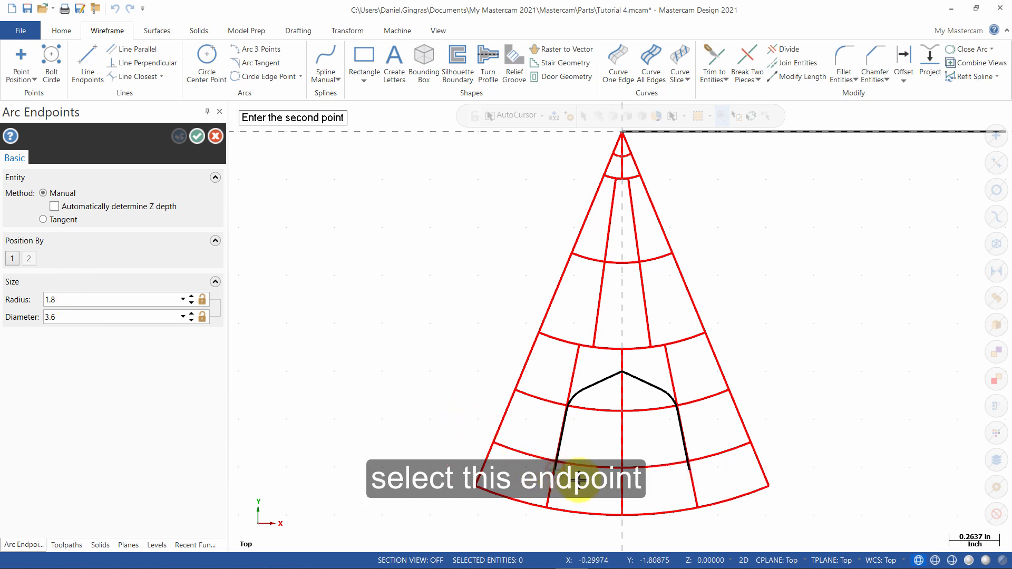
pyautogui.click(690, 469)
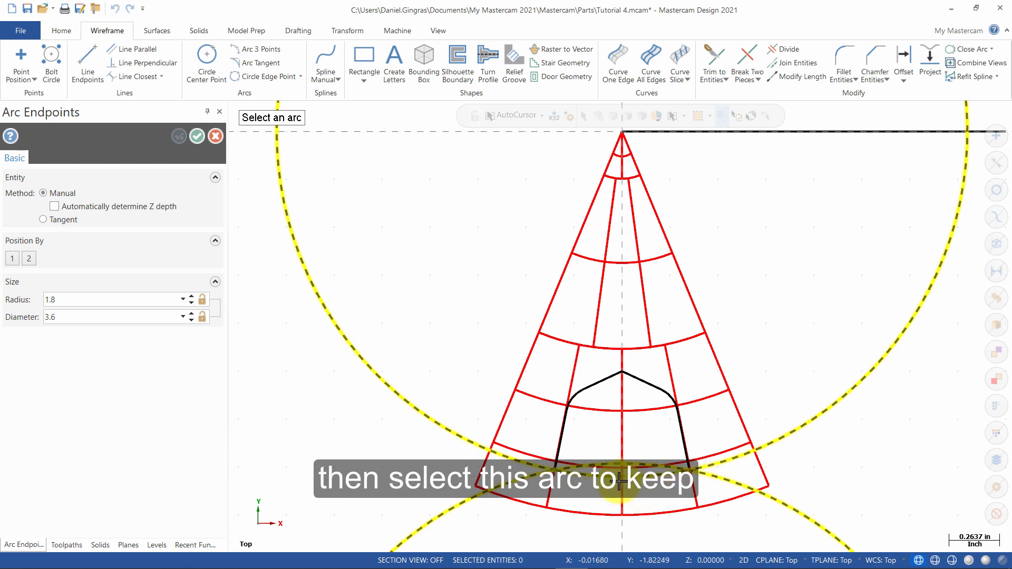
pyautogui.click(620, 481)
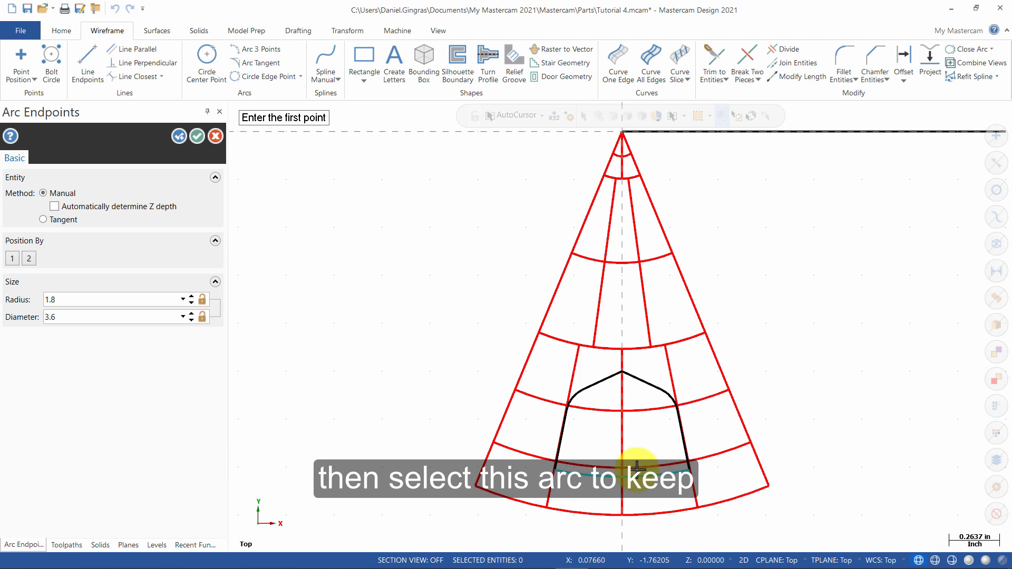
pyautogui.click(197, 137)
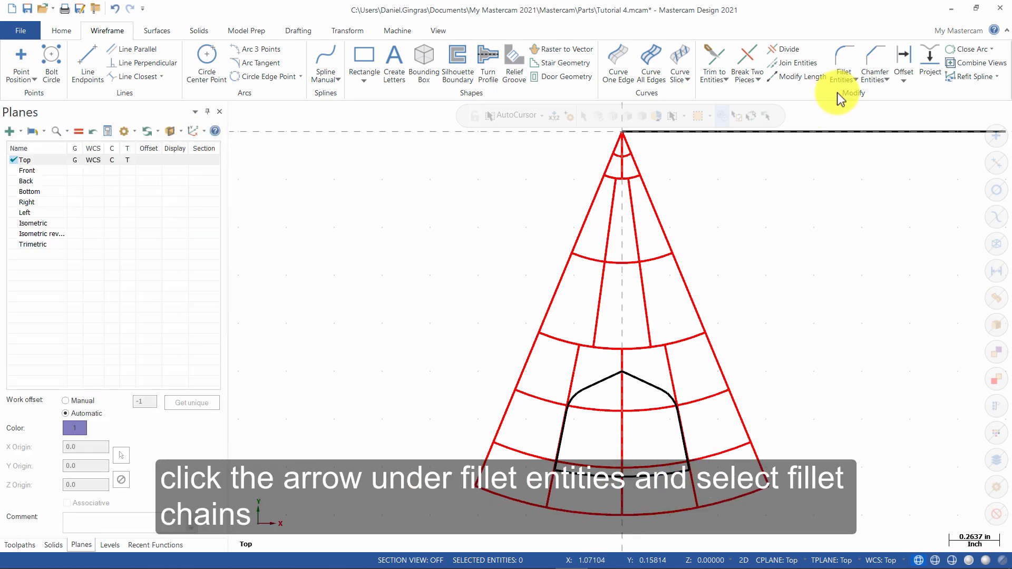
# - Fillet all corners of the closed black profile with Fillet Chains at radius 0.15, declining to refillet the existing fillets
pyautogui.click(855, 80)
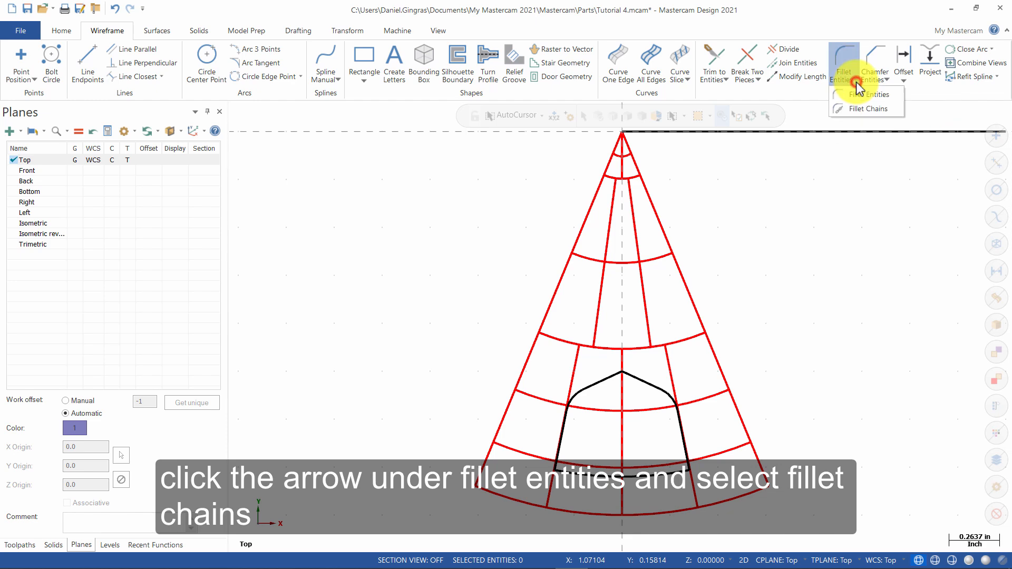
pyautogui.click(868, 109)
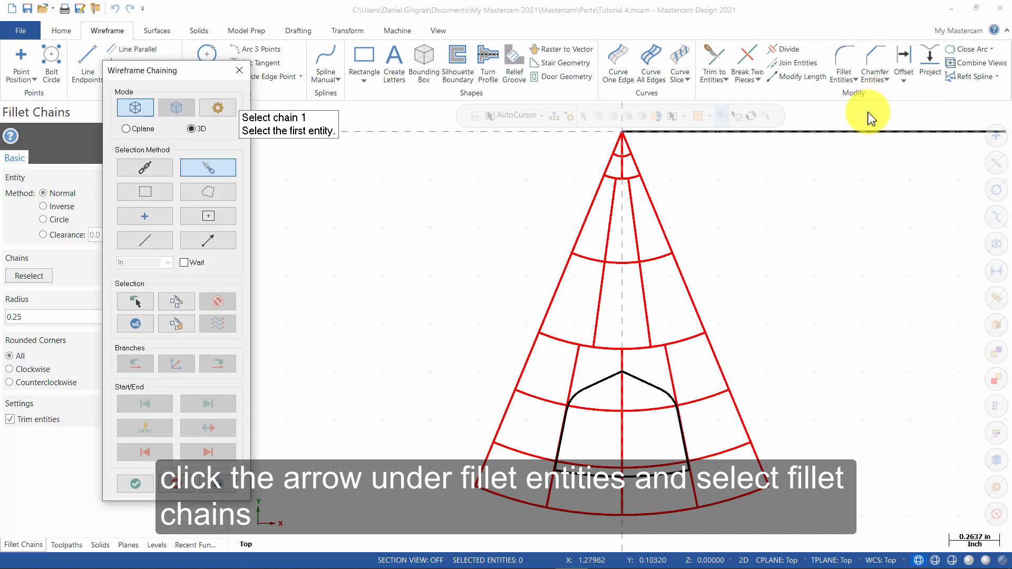
pyautogui.click(144, 170)
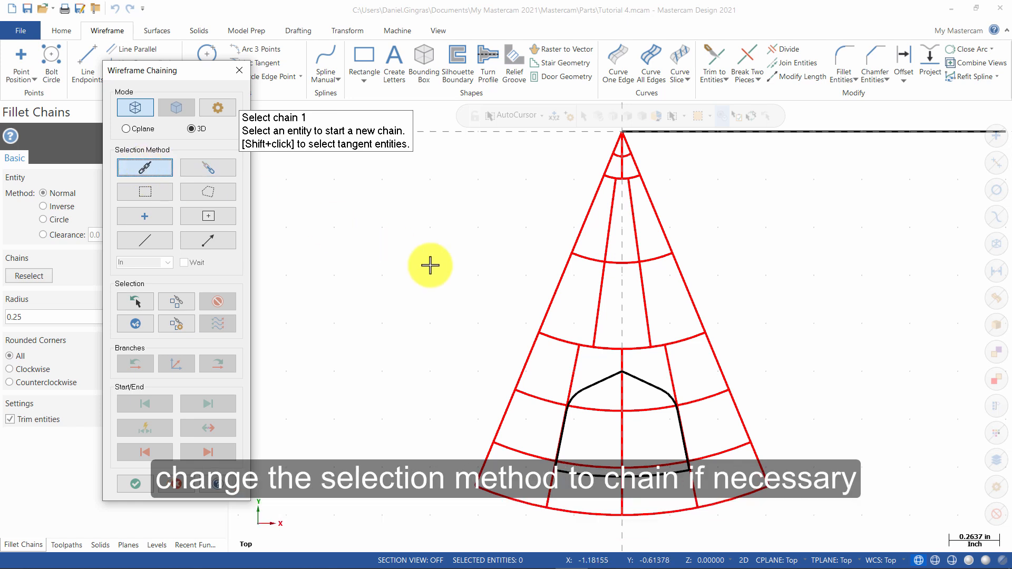
pyautogui.click(683, 456)
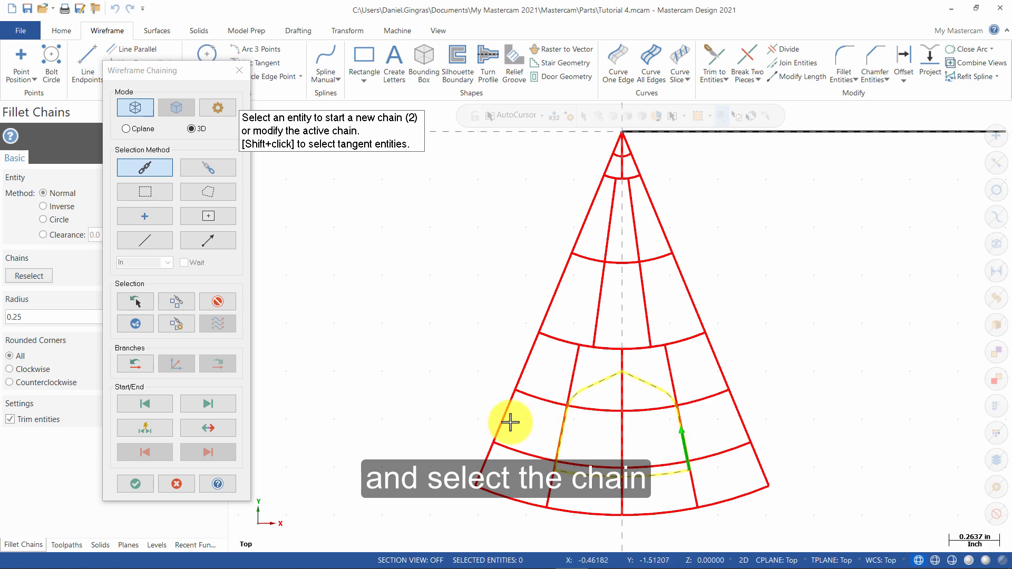
pyautogui.click(138, 483)
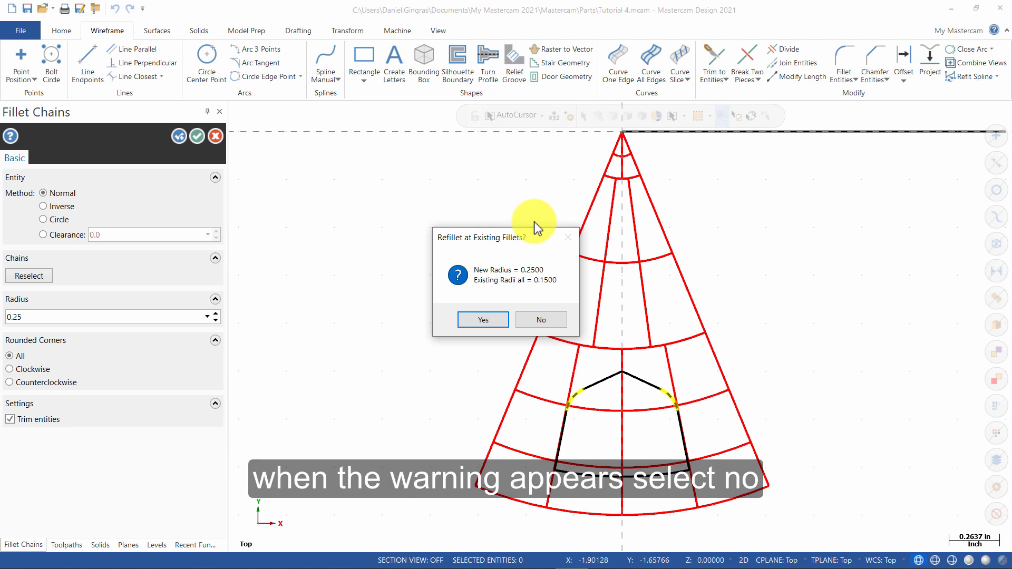
pyautogui.click(550, 323)
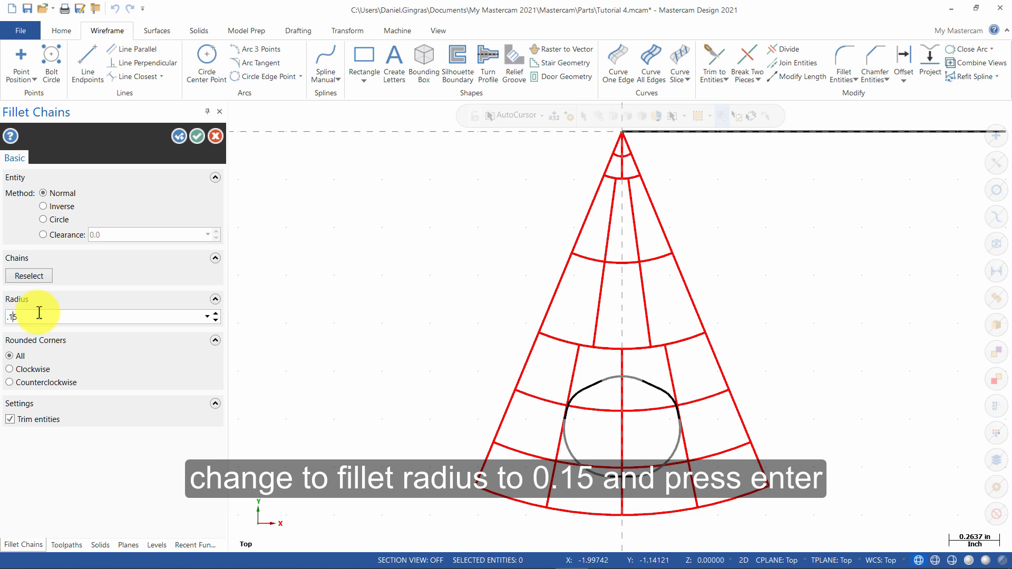
pyautogui.press('Return')
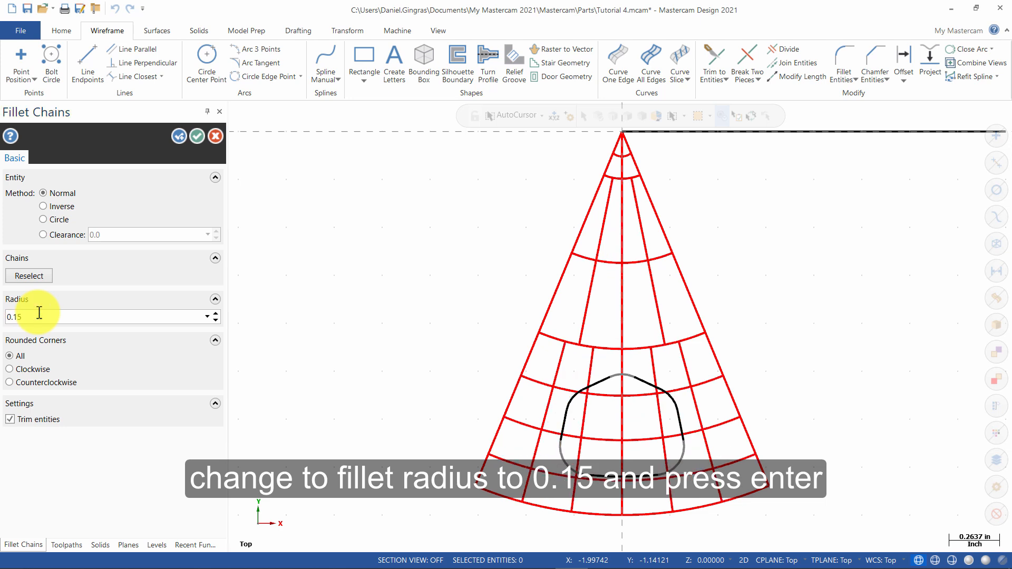
pyautogui.click(198, 136)
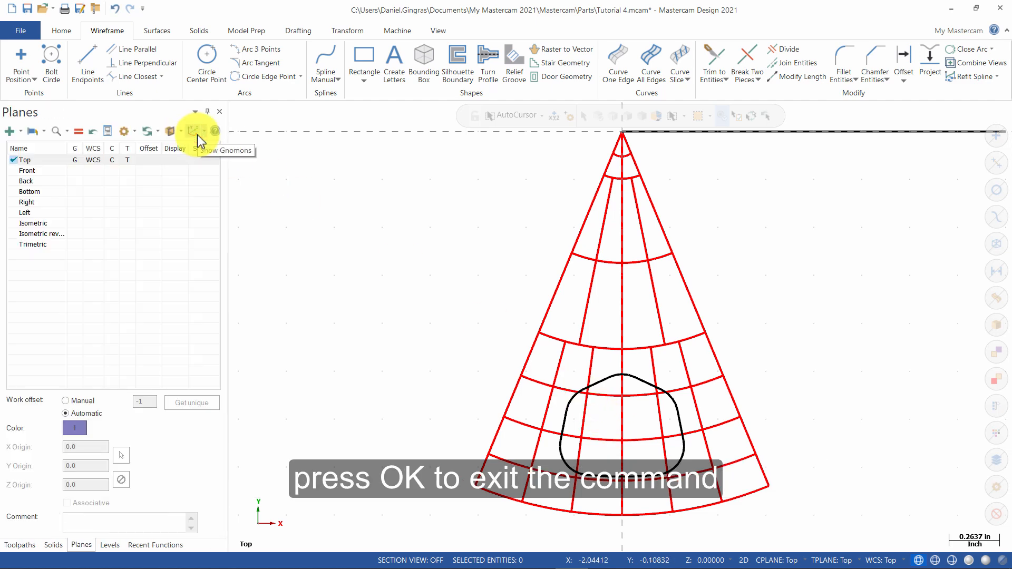
# - Set up a Project transform of the entire closed filleted profile using the Move method
pyautogui.click(350, 32)
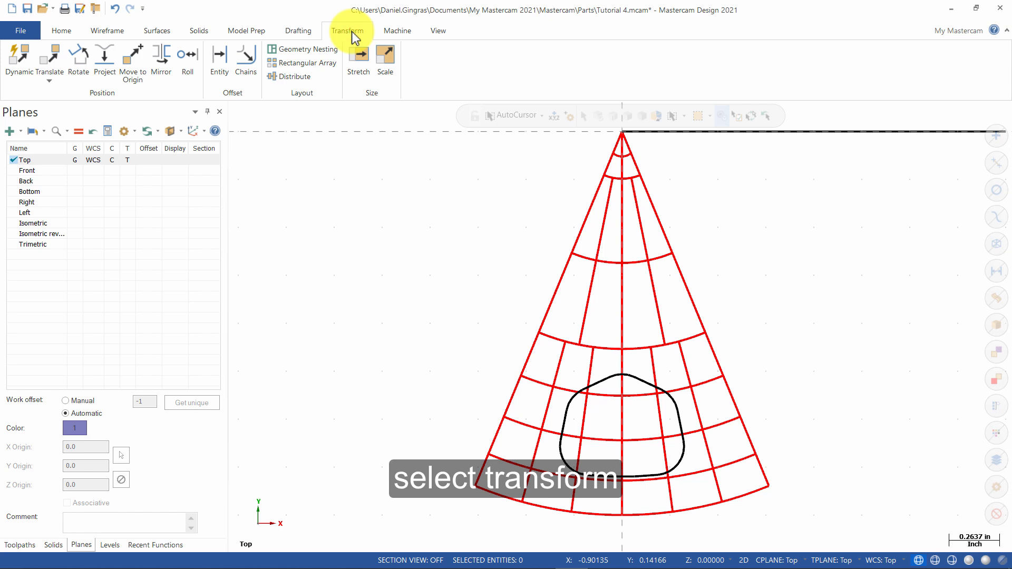
pyautogui.click(105, 59)
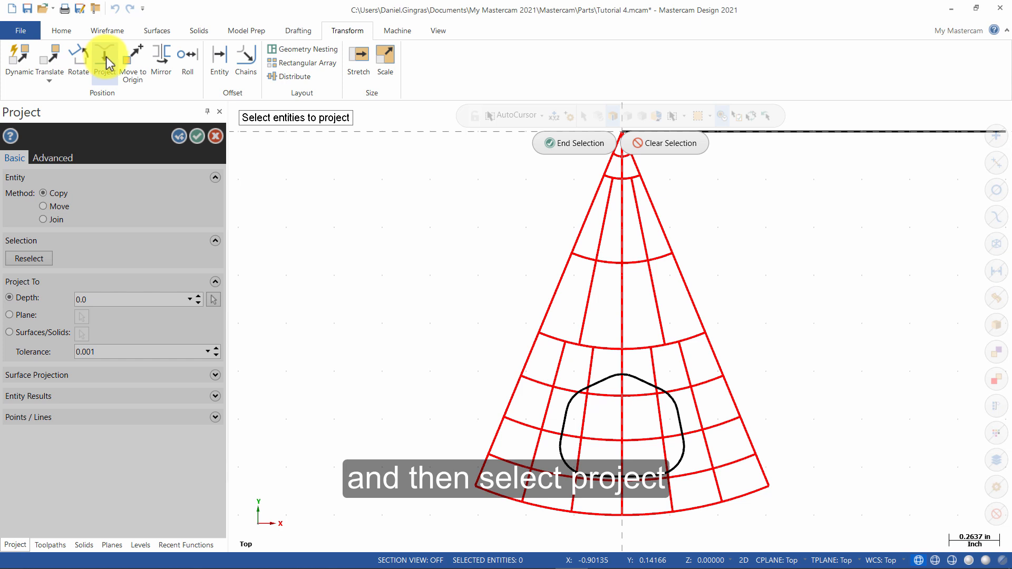
pyautogui.keyDown('shift'); pyautogui.click(680, 424); pyautogui.keyUp('shift')
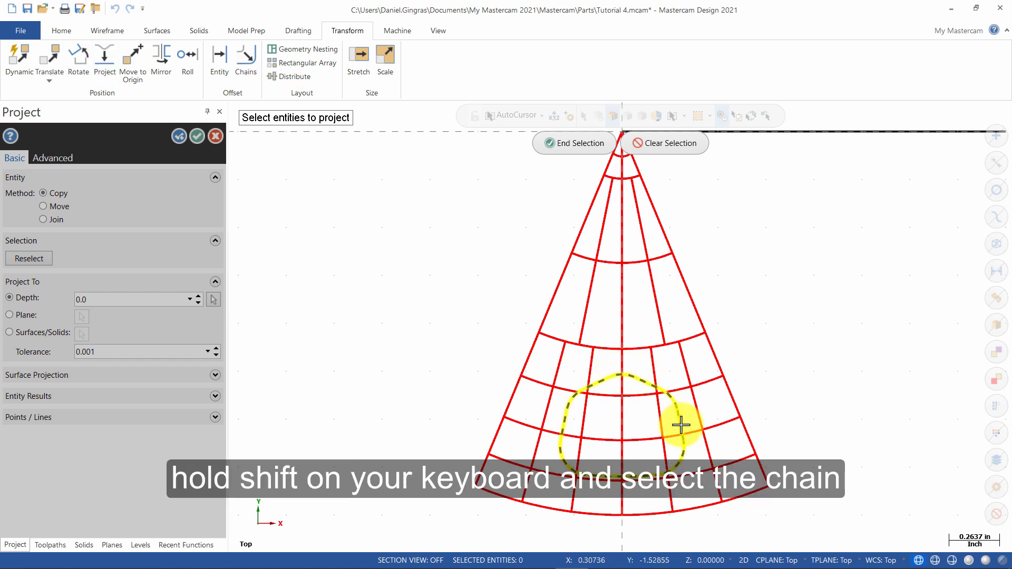
pyautogui.click(555, 148)
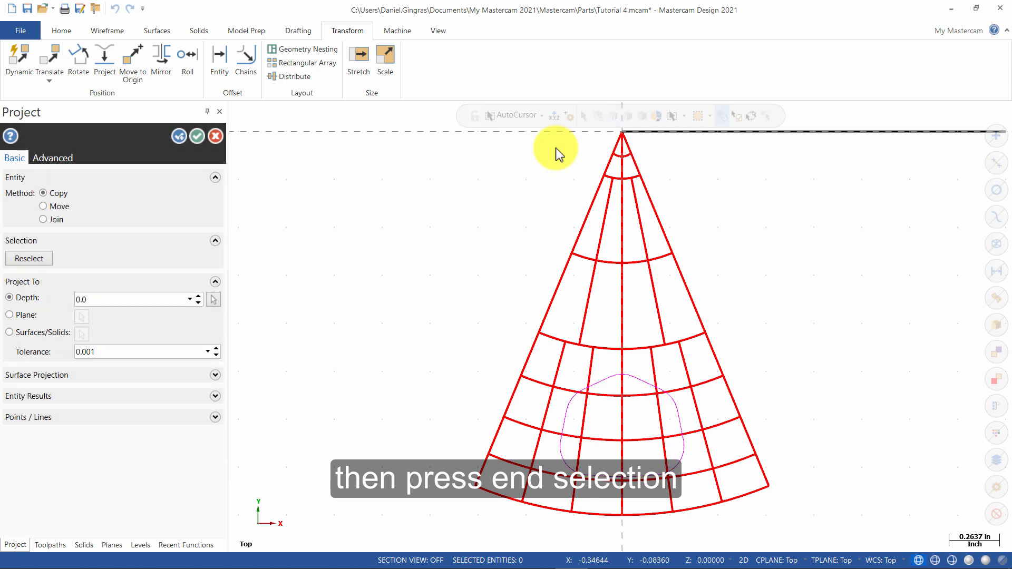
pyautogui.click(63, 206)
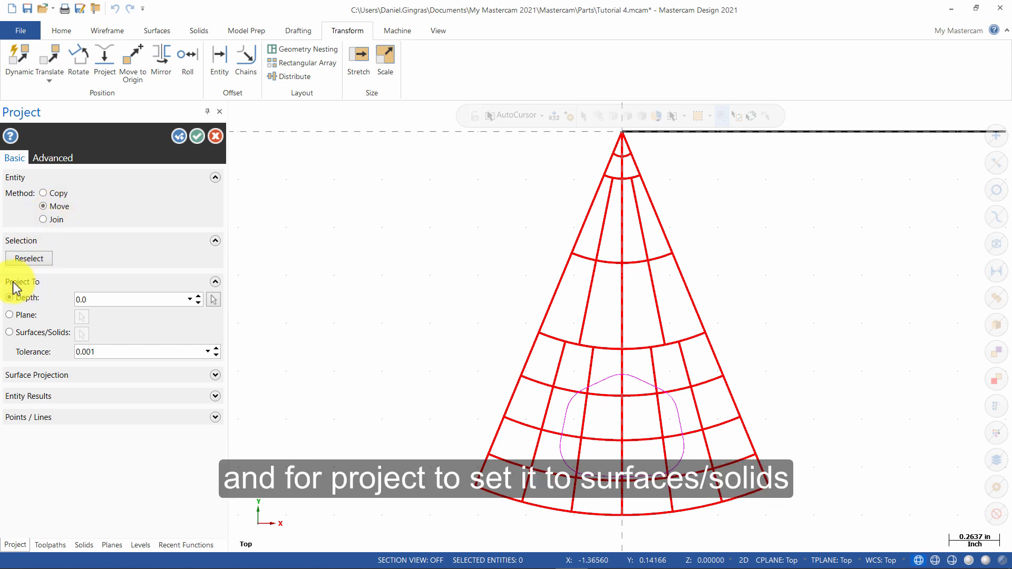
# - Project the profile onto the large lower red surface in shaded display, with the View projection type
pyautogui.click(44, 333)
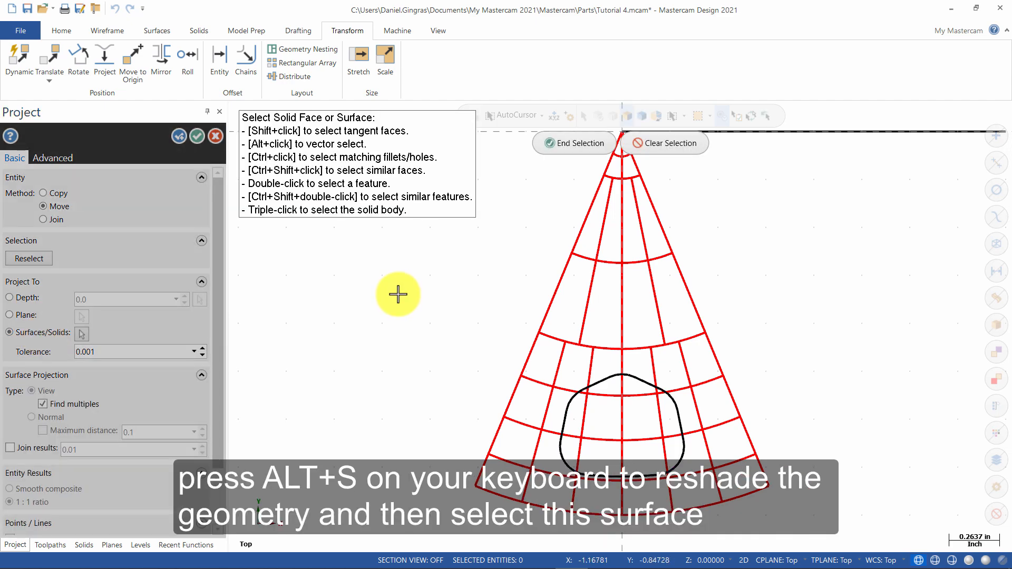
pyautogui.hotkey('alt', 's')
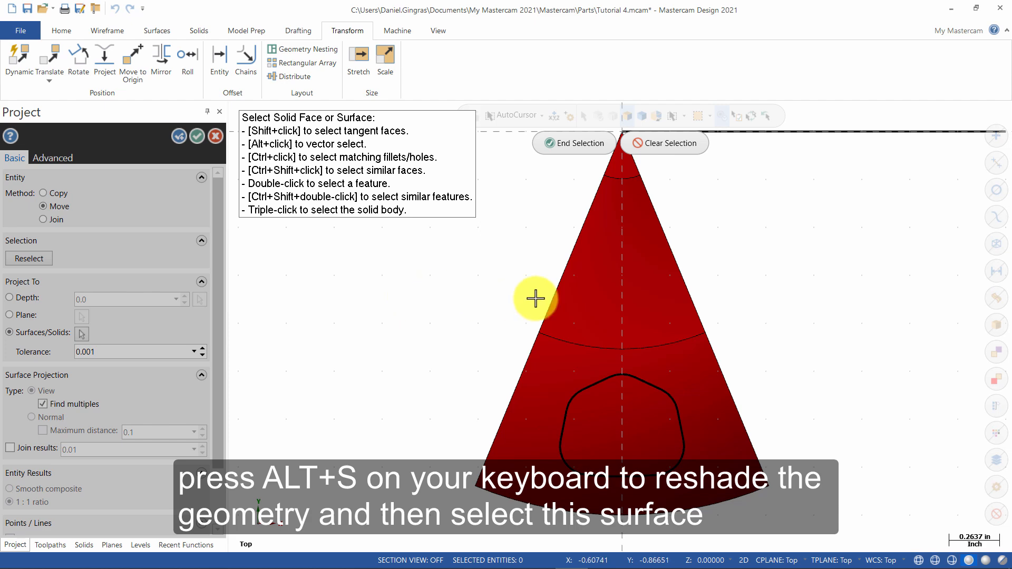
pyautogui.click(712, 429)
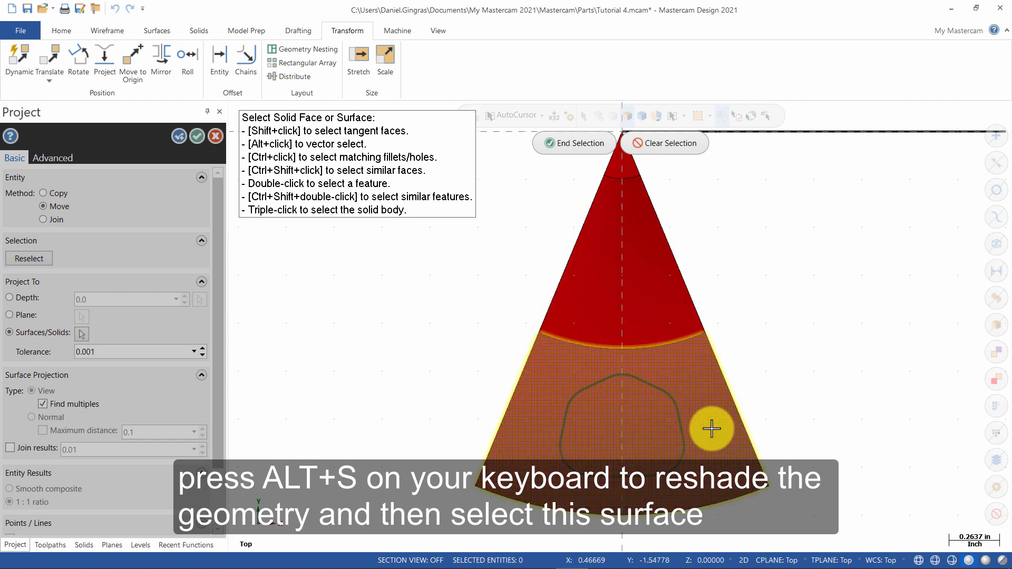
pyautogui.click(574, 143)
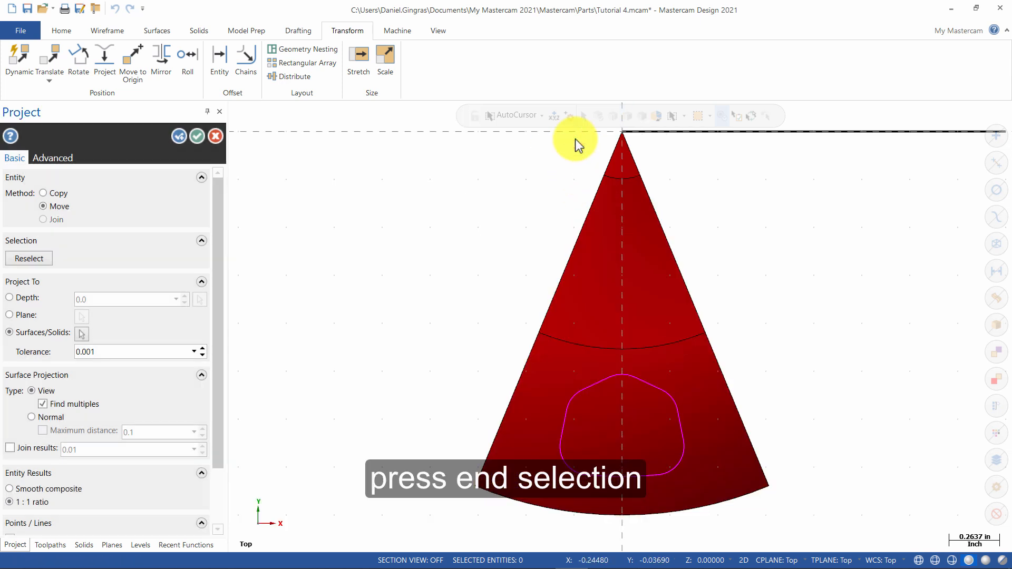
pyautogui.rightClick(737, 227)
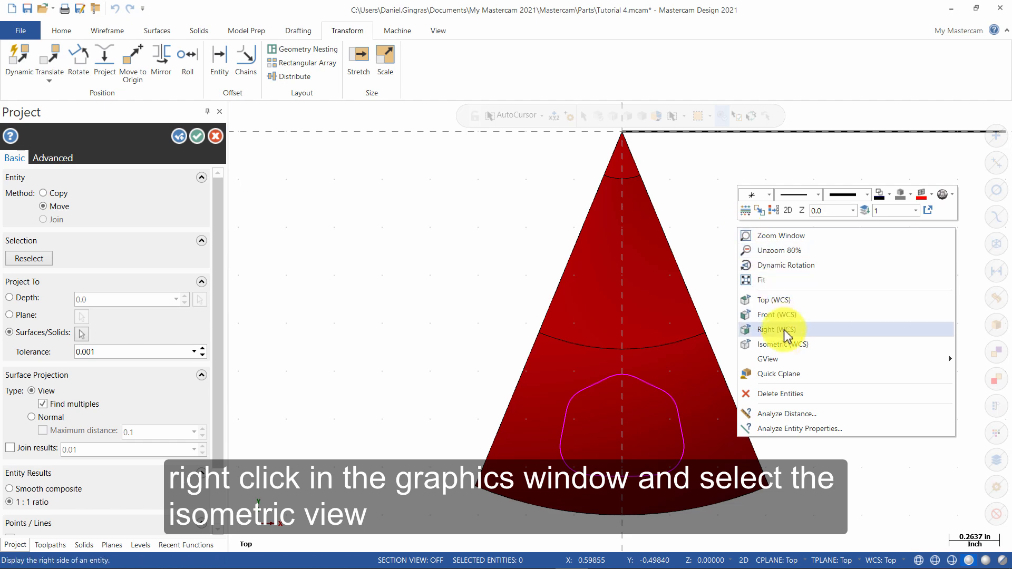
pyautogui.click(785, 340)
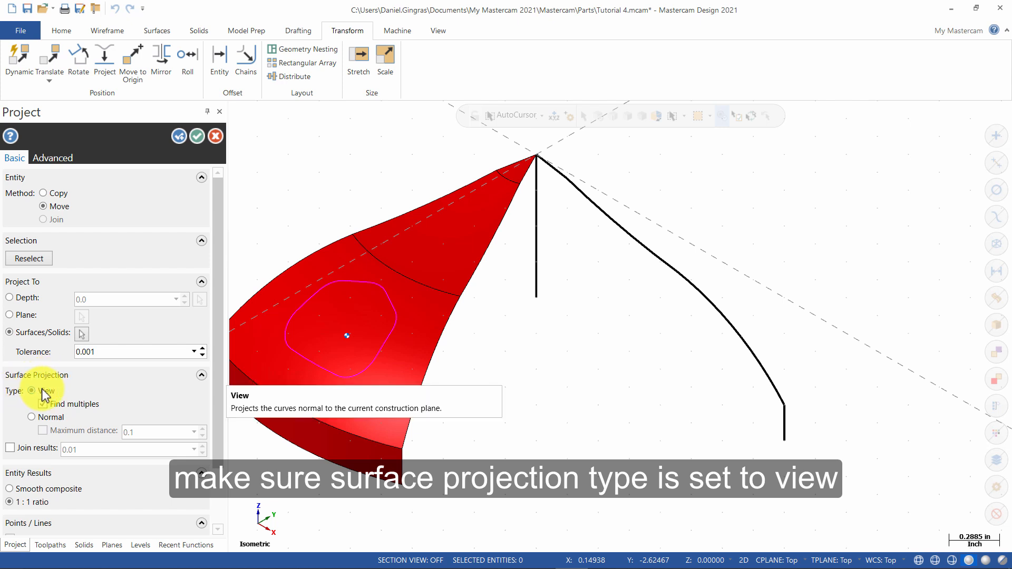
pyautogui.click(197, 137)
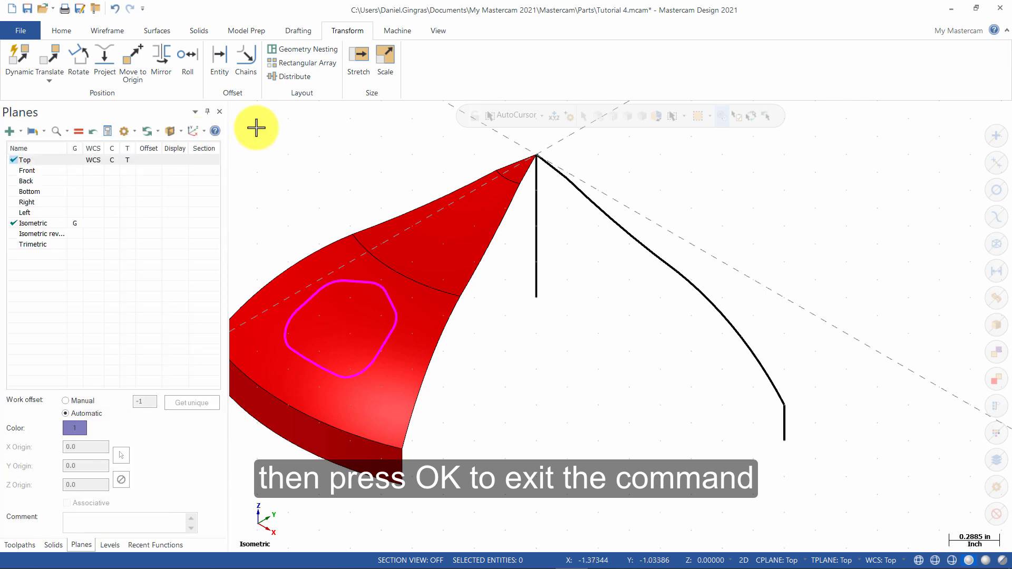
# - Clear the result colors from the projected profile and hide everything except its chain
pyautogui.rightClick(606, 298)
pyautogui.click(642, 282)
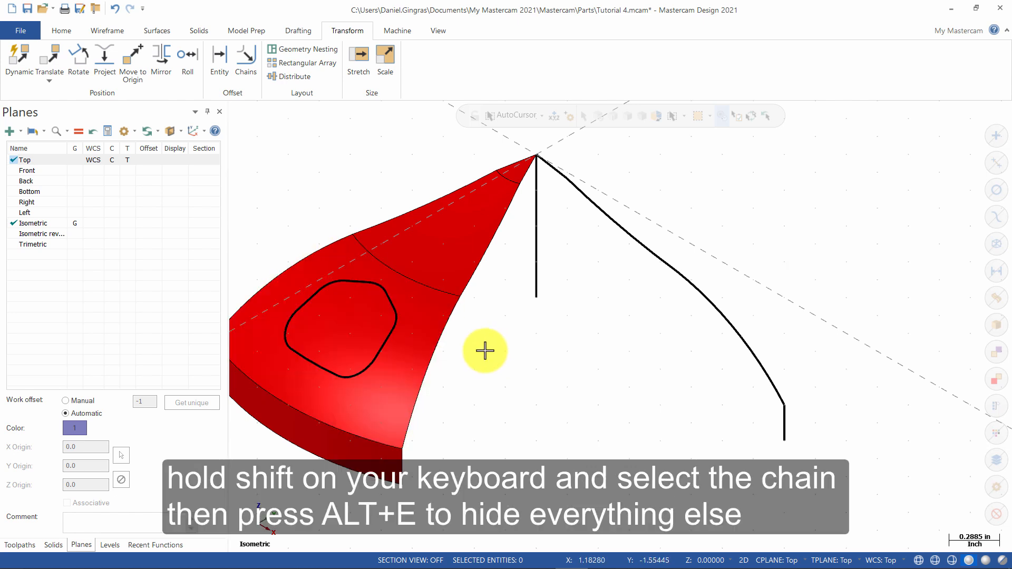
pyautogui.keyDown('shift'); pyautogui.click(378, 347); pyautogui.keyUp('shift')
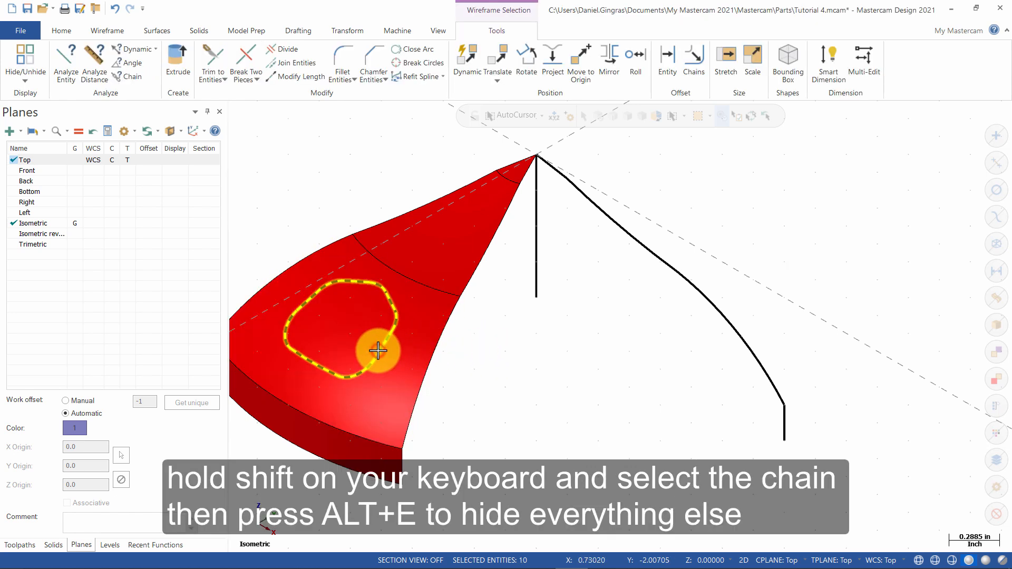
pyautogui.hotkey('alt', 'e')
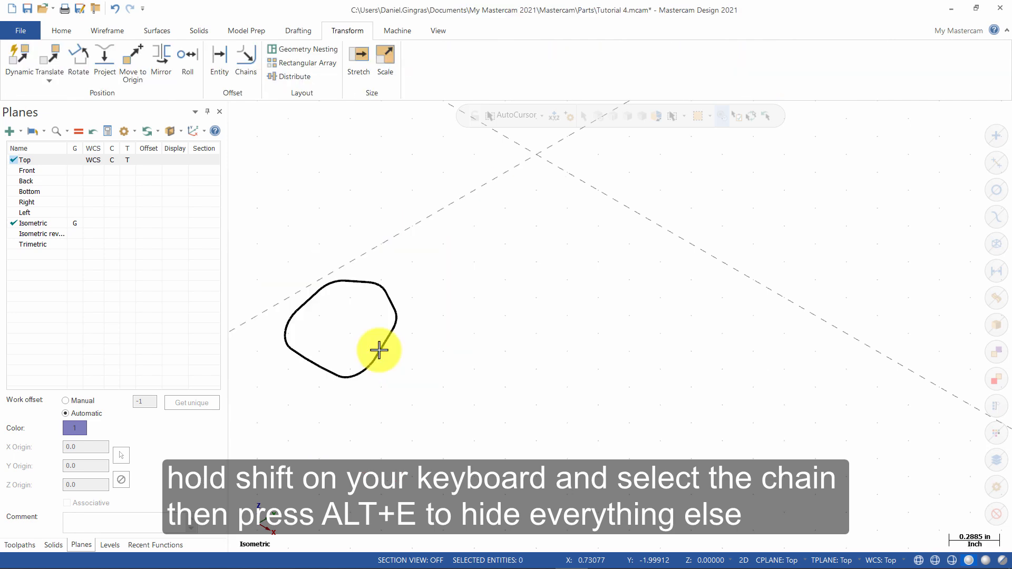
# - Analyze the projected profile chain for overlapping entities and direction reversals
pyautogui.click(62, 34)
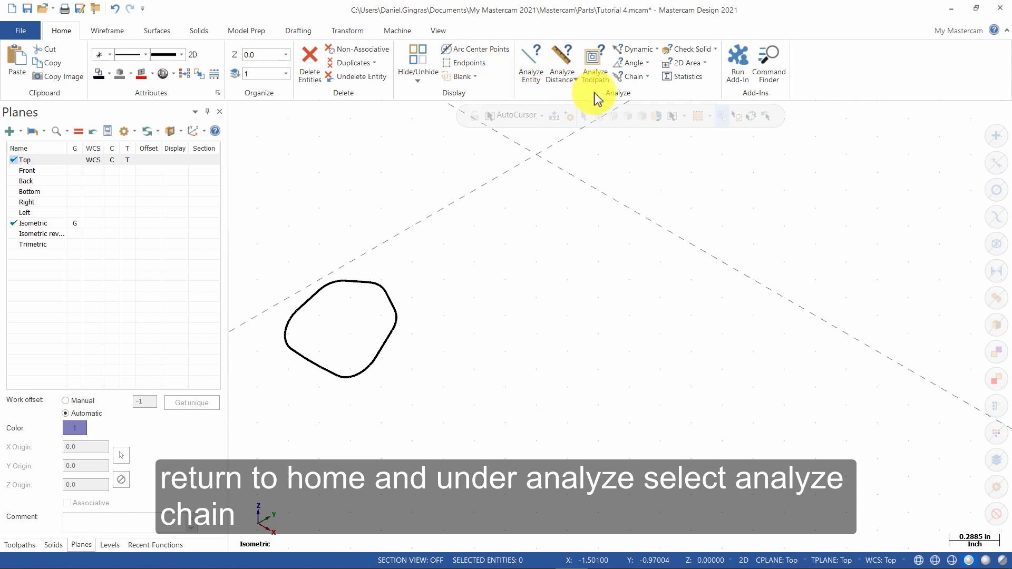
pyautogui.click(632, 79)
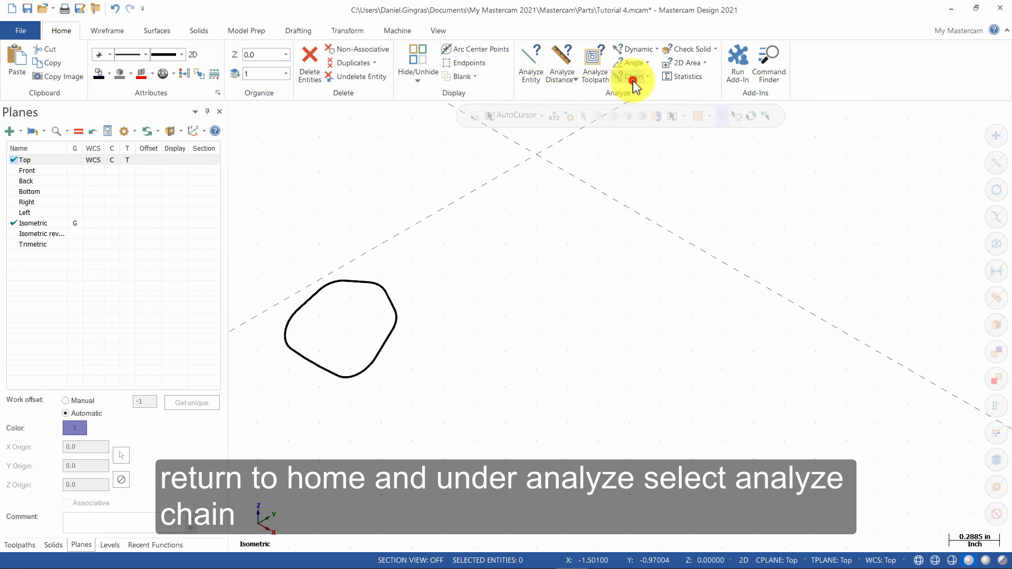
pyautogui.click(308, 299)
pyautogui.click(137, 483)
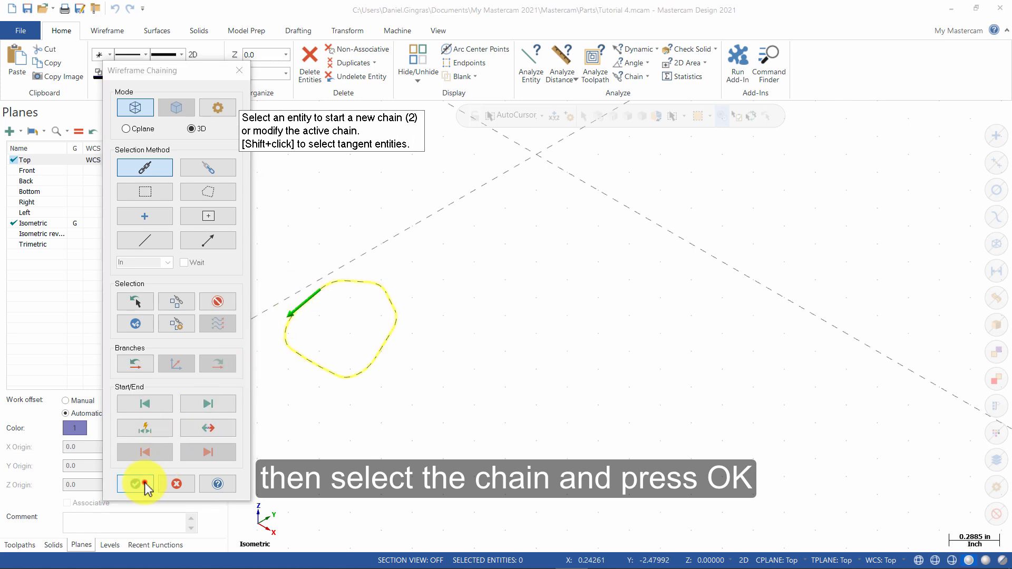
pyautogui.moveTo(65, 138); pyautogui.dragTo(513, 91)
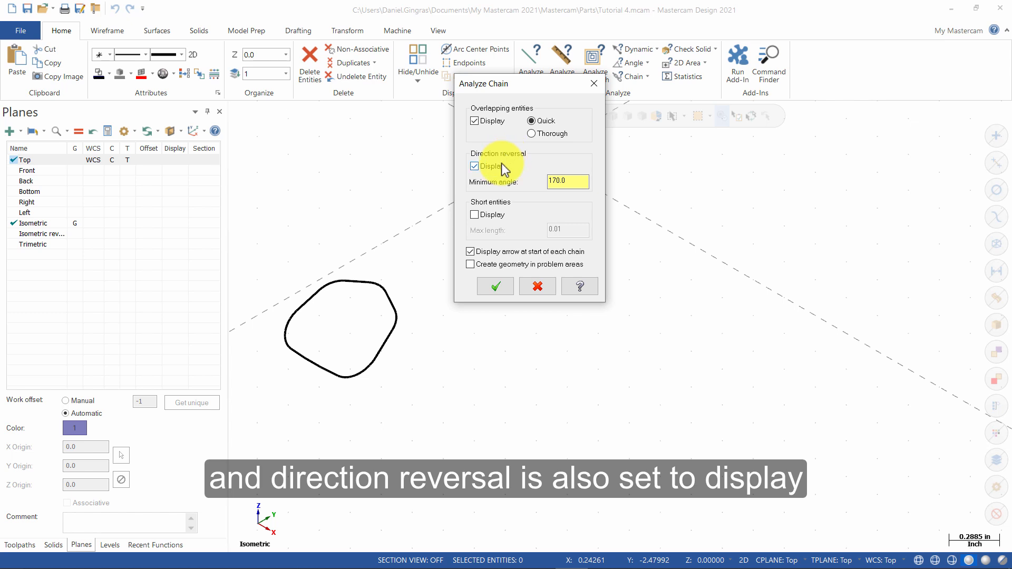
pyautogui.click(497, 290)
pyautogui.moveTo(494, 238); pyautogui.dragTo(517, 180)
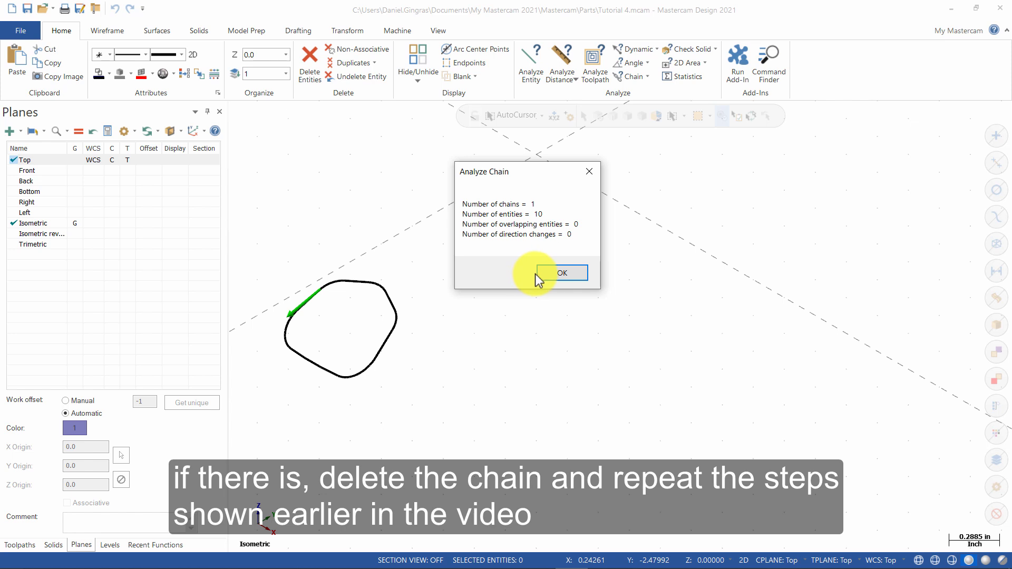
pyautogui.click(565, 273)
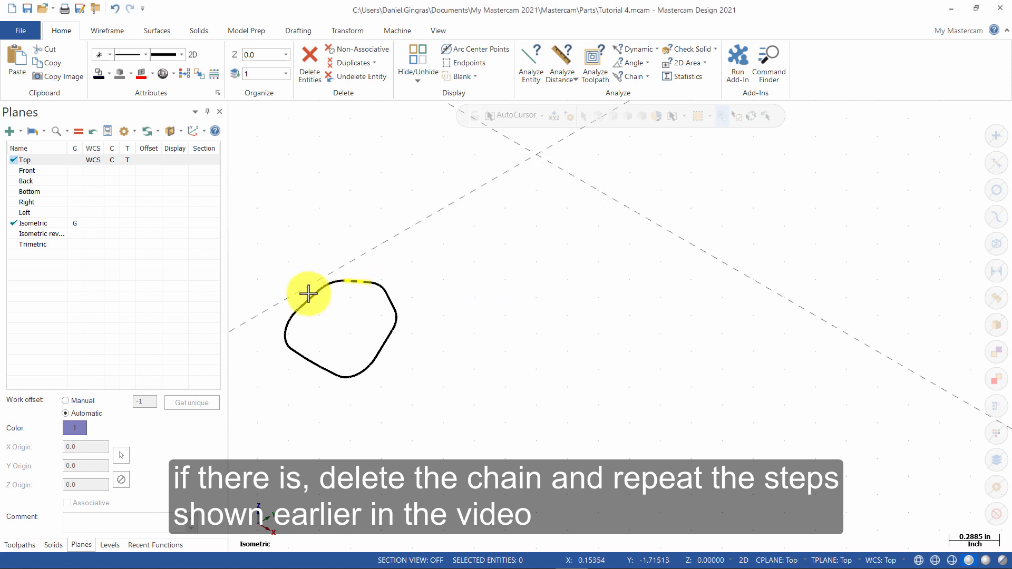
# - Bring back the hidden surfaces and wireframe around the isolated profile chain
pyautogui.scroll(2, 269, 365)
pyautogui.scroll(1, 269, 365)
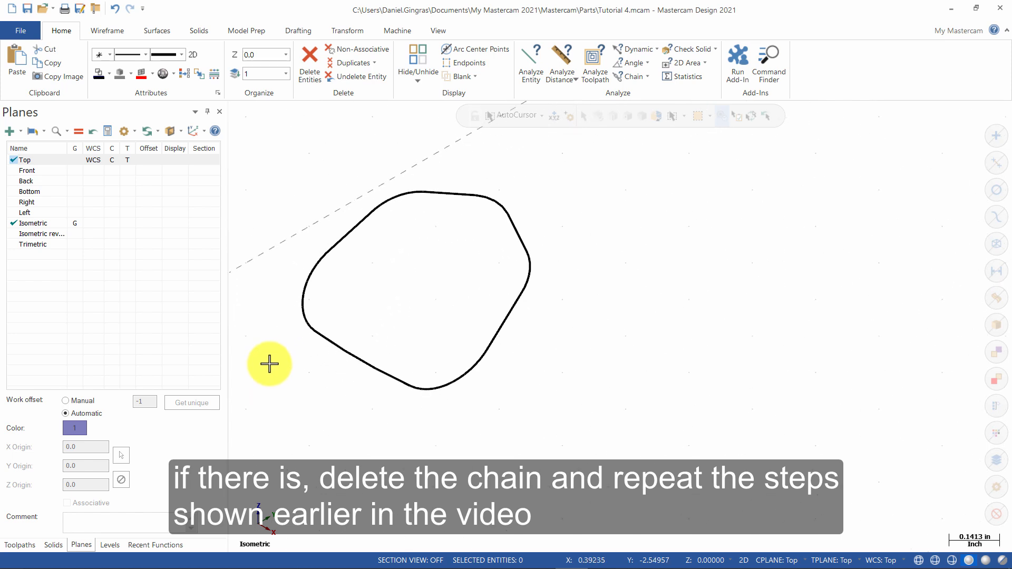
pyautogui.scroll(1, 270, 364)
pyautogui.scroll(-1, 407, 243)
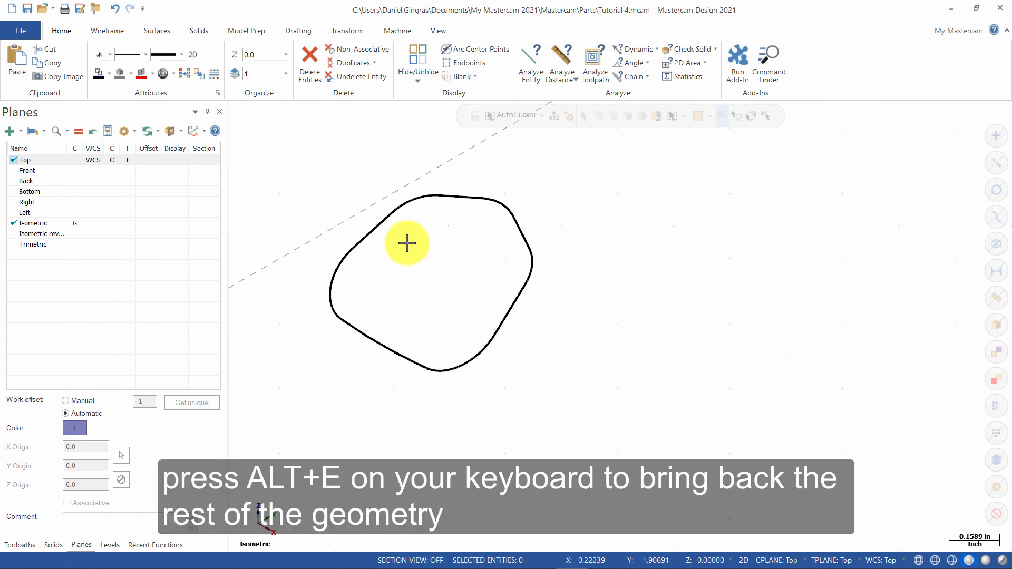
pyautogui.hotkey('alt', 'e')
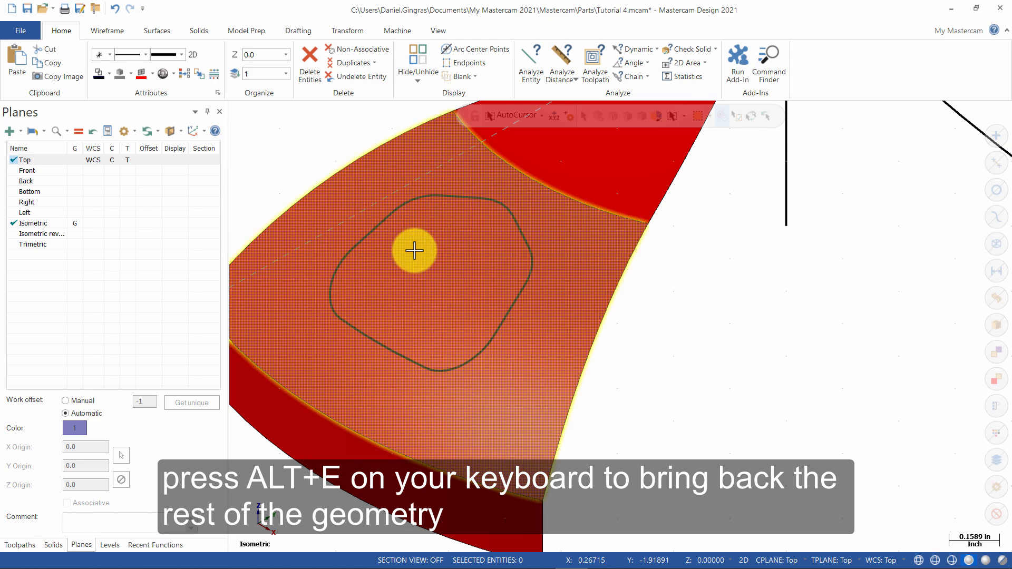
pyautogui.scroll(-1, 414, 250)
pyautogui.scroll(-3, 479, 411)
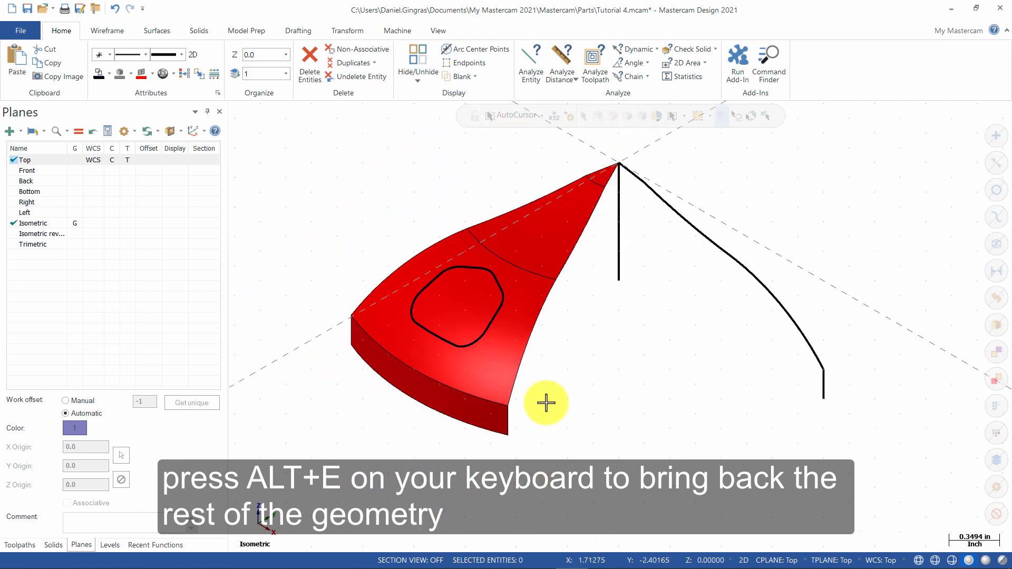
pyautogui.scroll(-1, 336, 237)
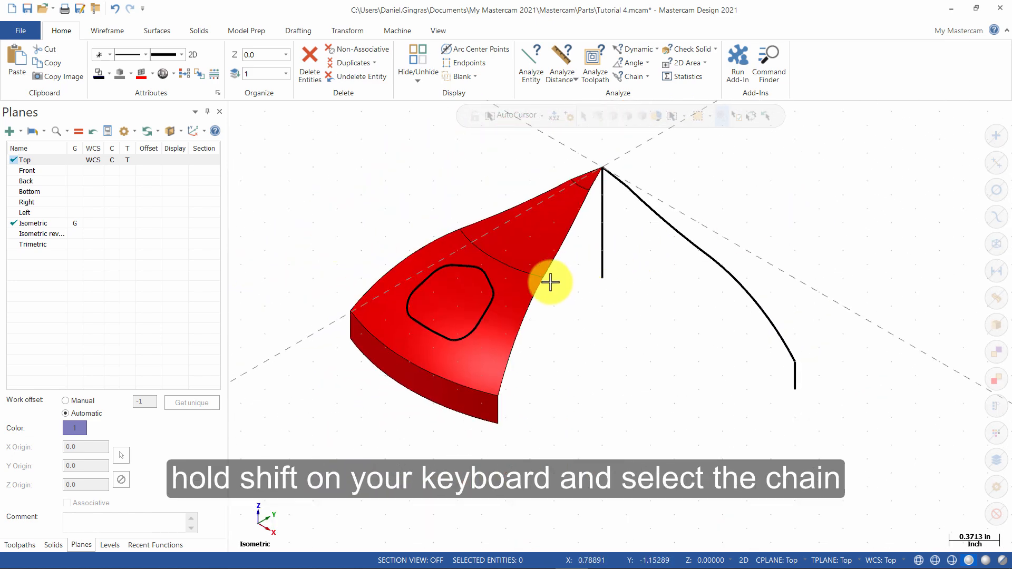
# - Translate one copy of the projected profile chain by a Z delta of -0.25, with shading turned off
pyautogui.keyDown('shift'); pyautogui.click(484, 311); pyautogui.keyUp('shift')
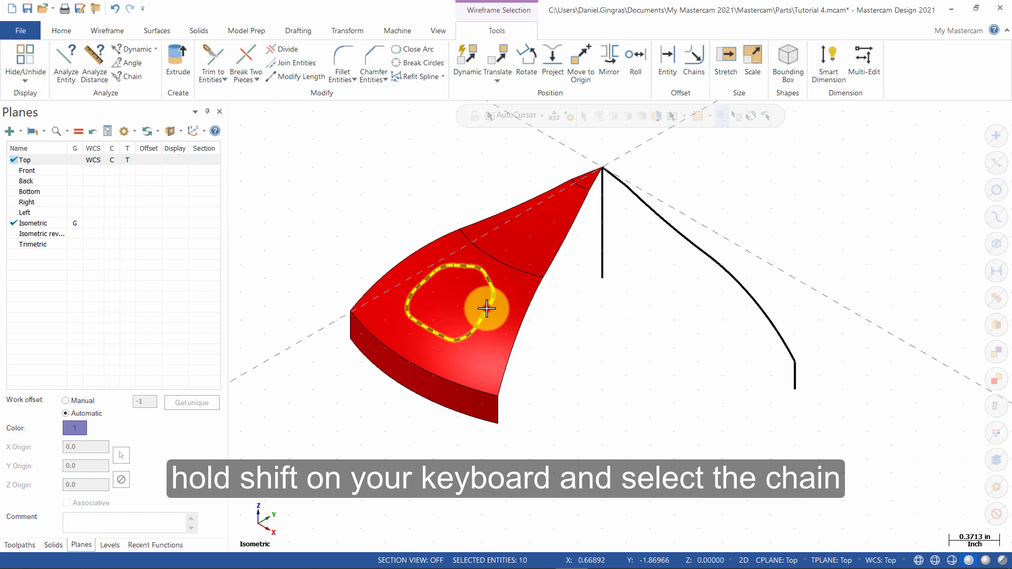
pyautogui.click(348, 32)
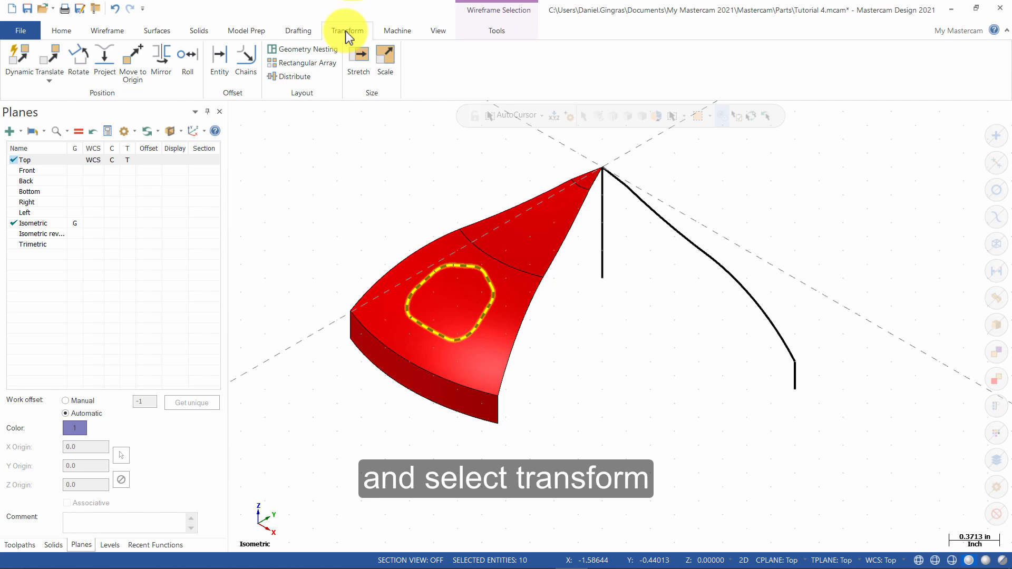
pyautogui.click(49, 57)
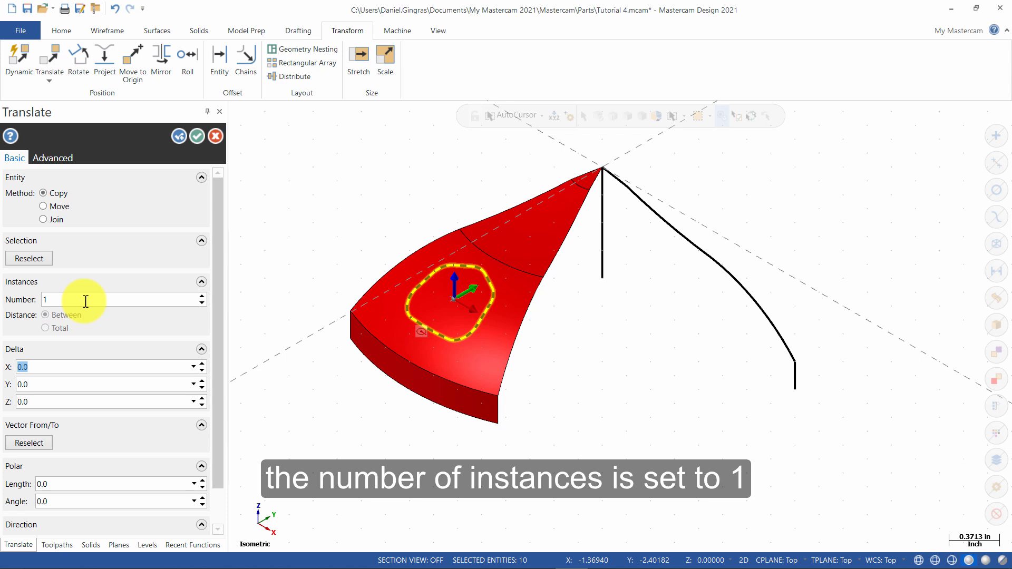
pyautogui.click(60, 396)
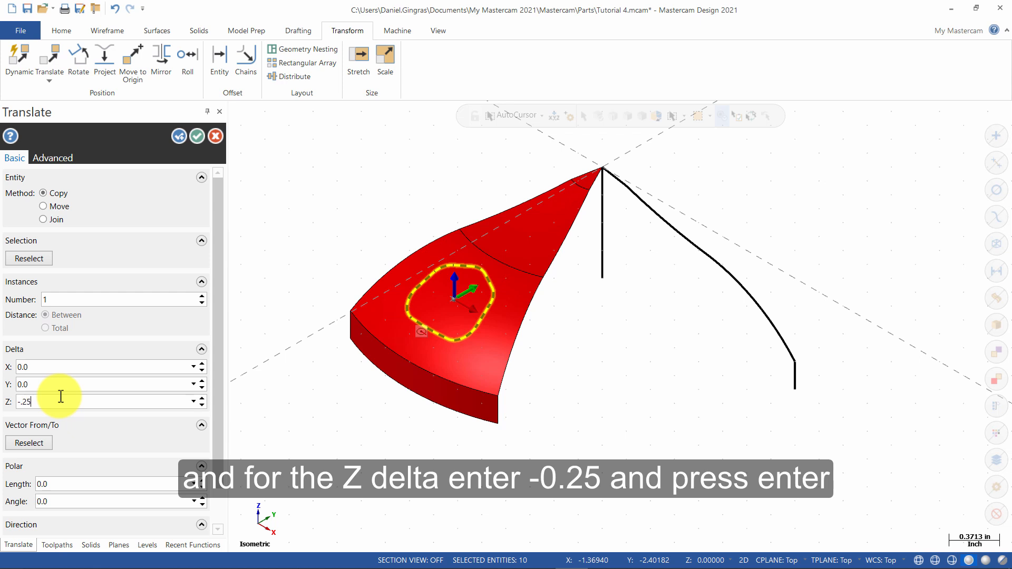
pyautogui.press('Return')
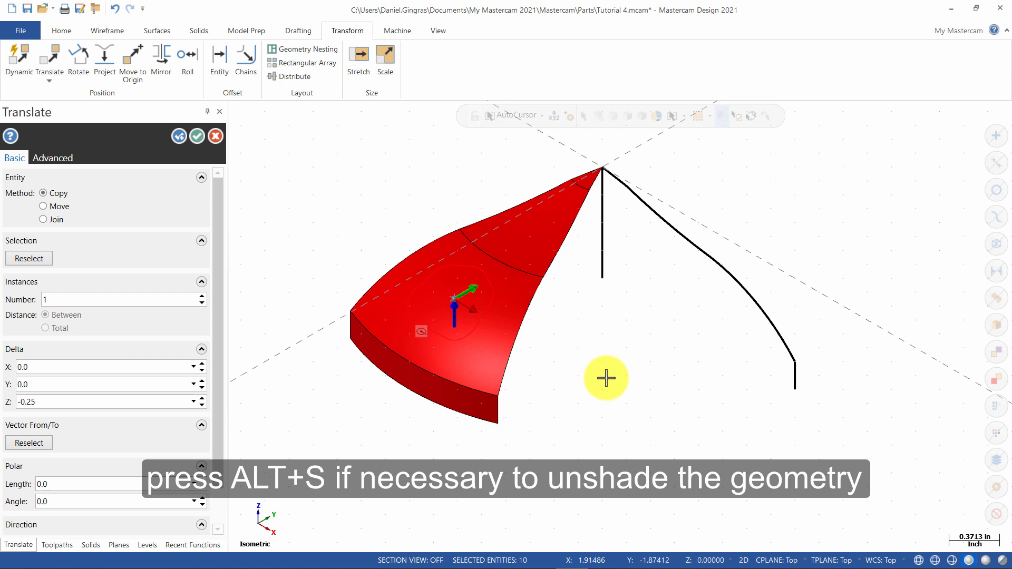
pyautogui.hotkey('alt', 's')
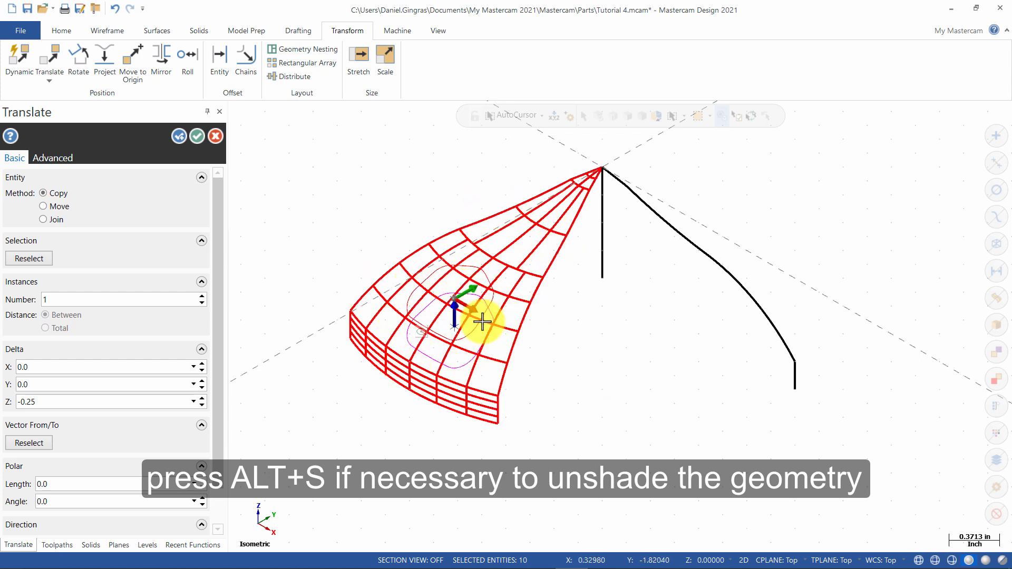
pyautogui.click(197, 136)
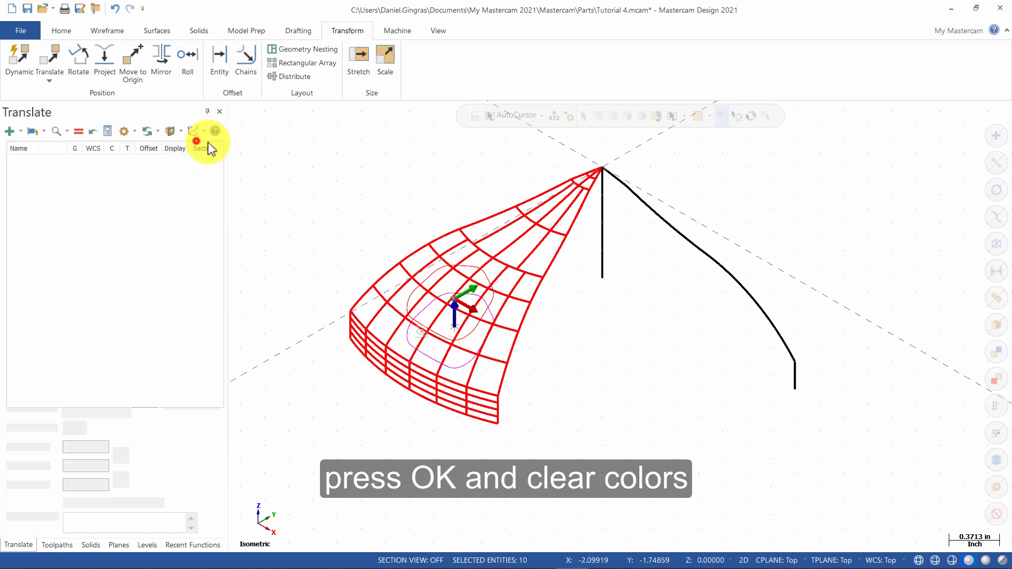
# - Clear the result colors from the profile chains and set the default surface color to green
pyautogui.rightClick(583, 306)
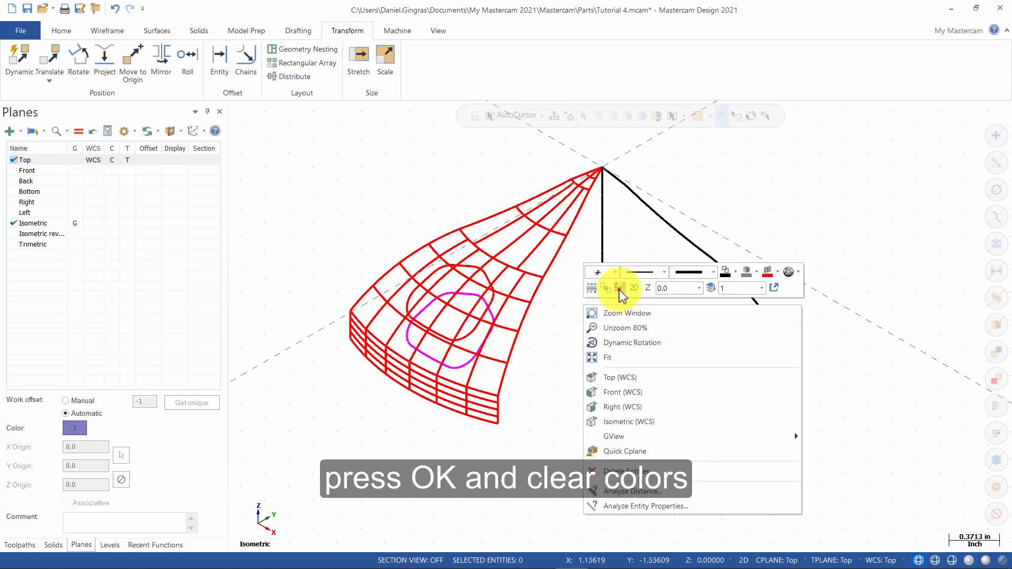
pyautogui.click(620, 288)
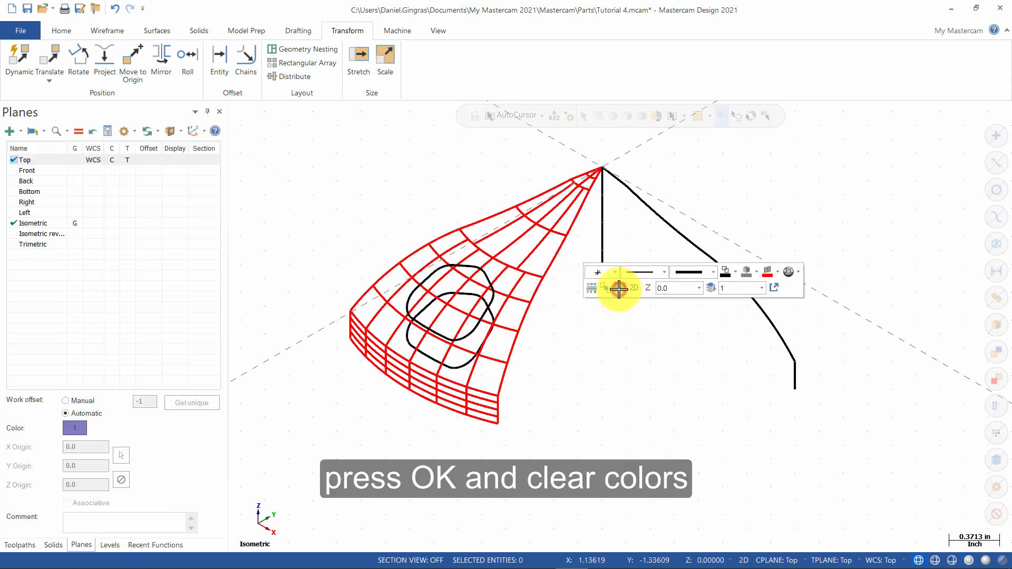
pyautogui.rightClick(584, 309)
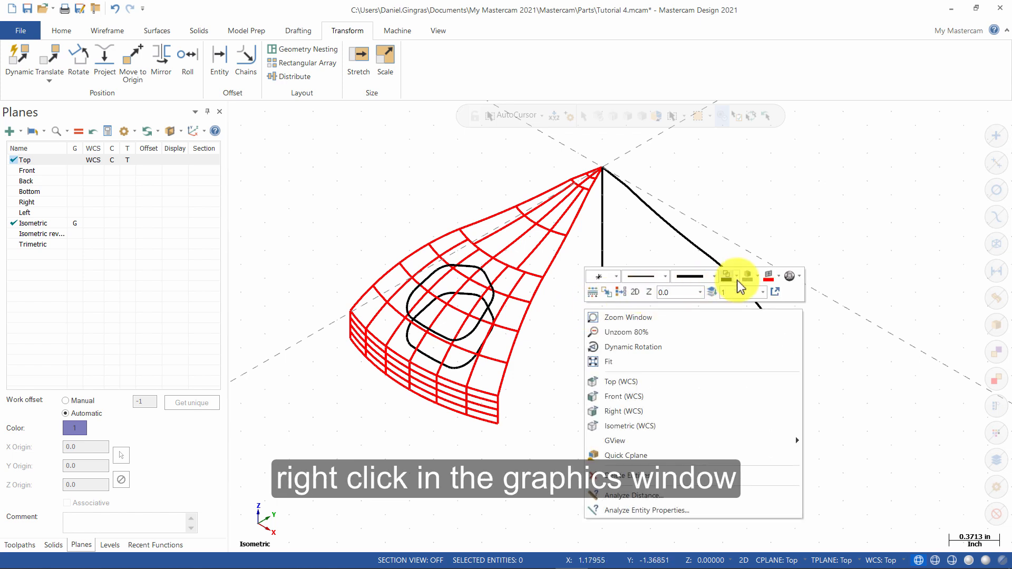
pyautogui.click(779, 280)
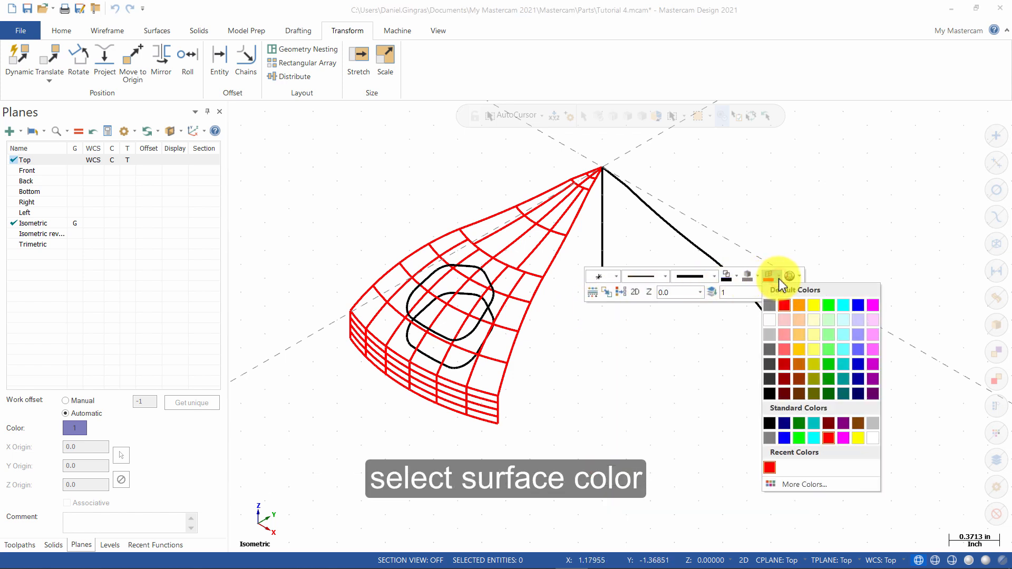
pyautogui.click(801, 424)
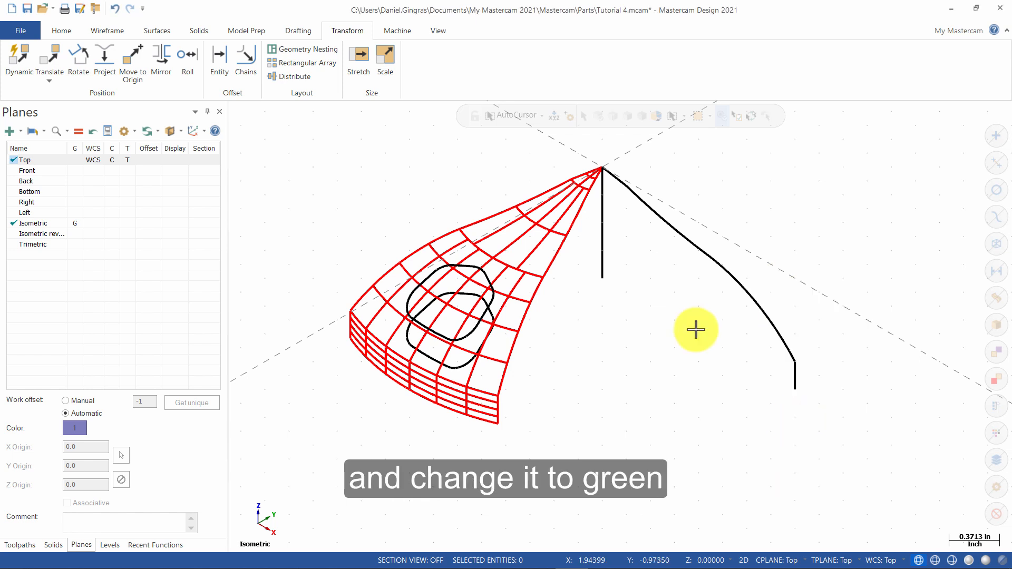
# - Create a lofted surface between the projected profile chain and its lower copy, and inspect it shaded for twisting
pyautogui.click(167, 30)
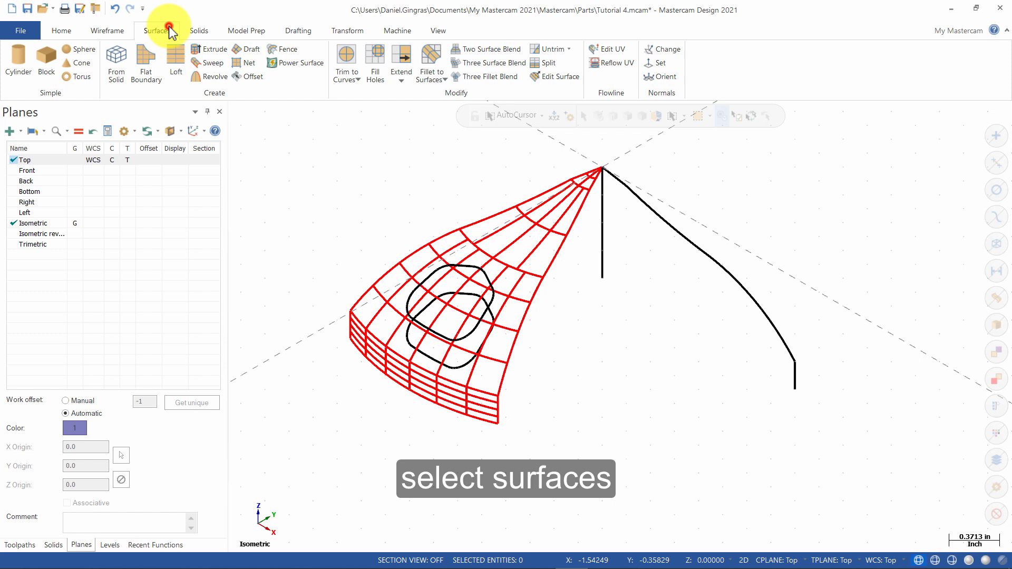
pyautogui.click(170, 59)
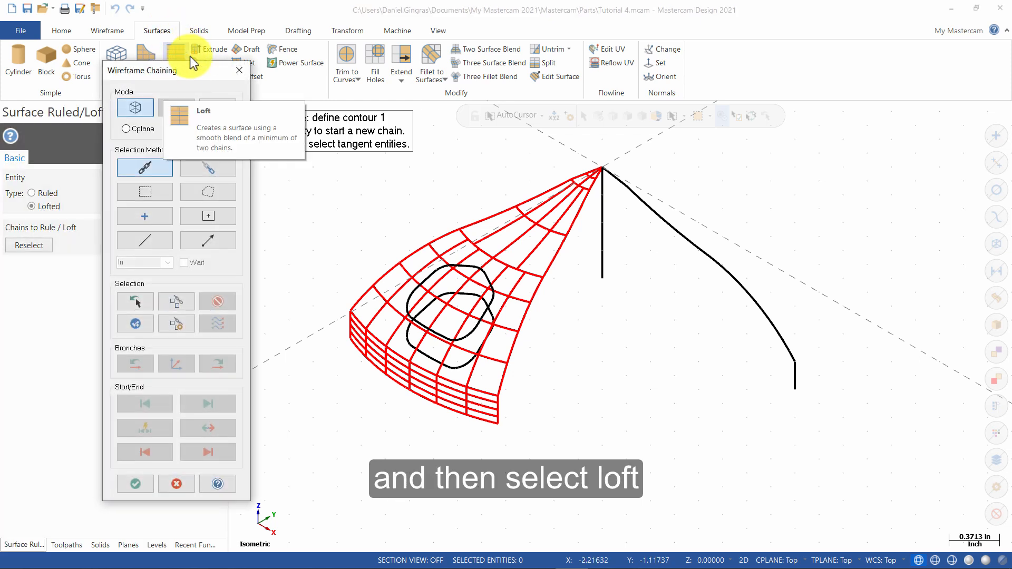
pyautogui.click(449, 339)
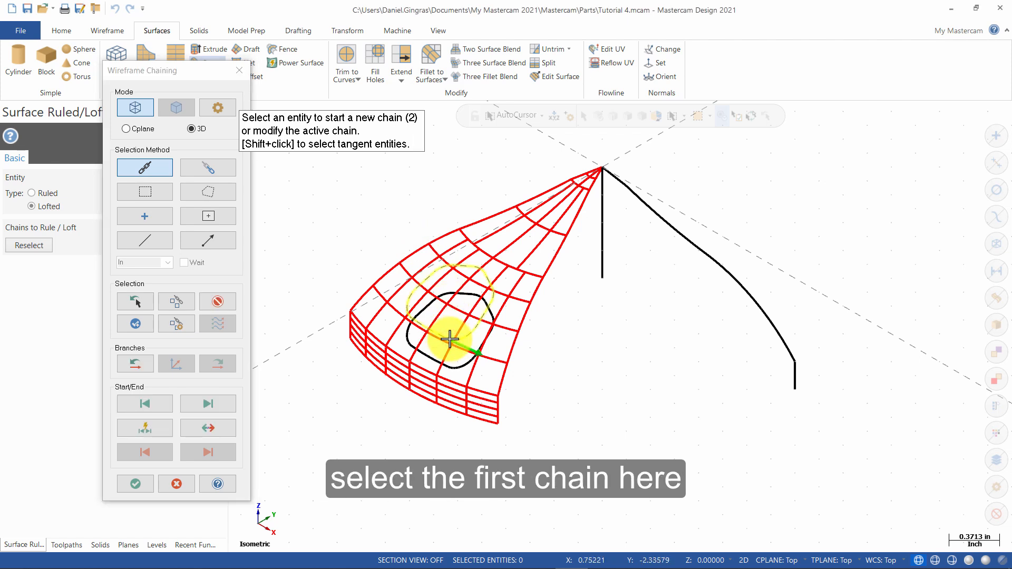
pyautogui.click(450, 368)
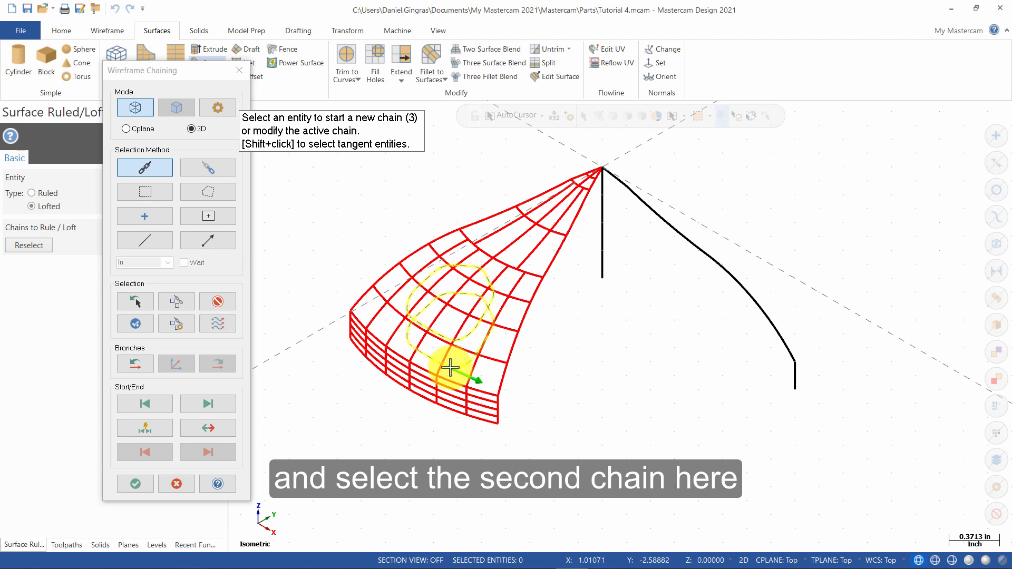
pyautogui.click(144, 481)
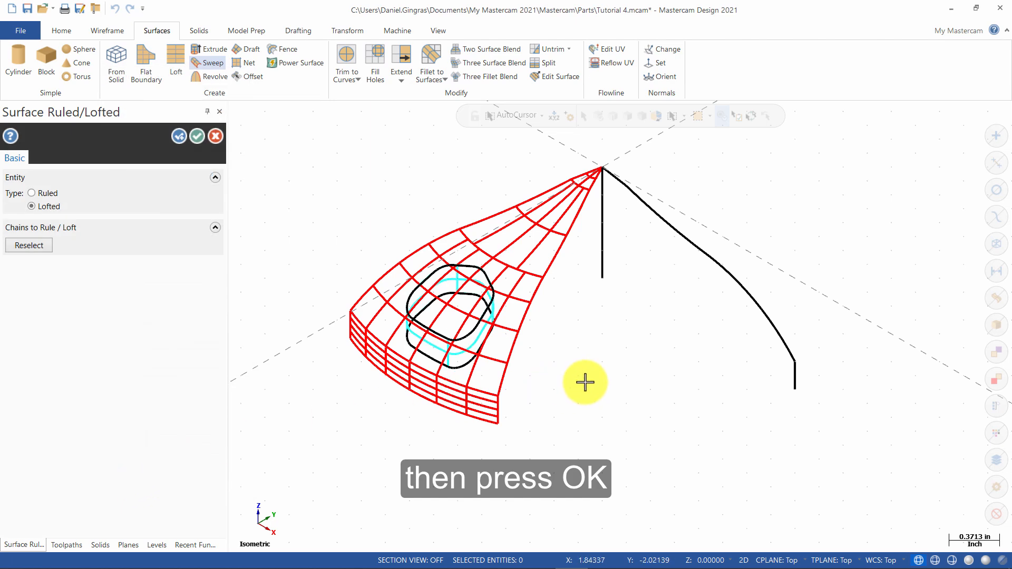
pyautogui.hotkey('alt', 's')
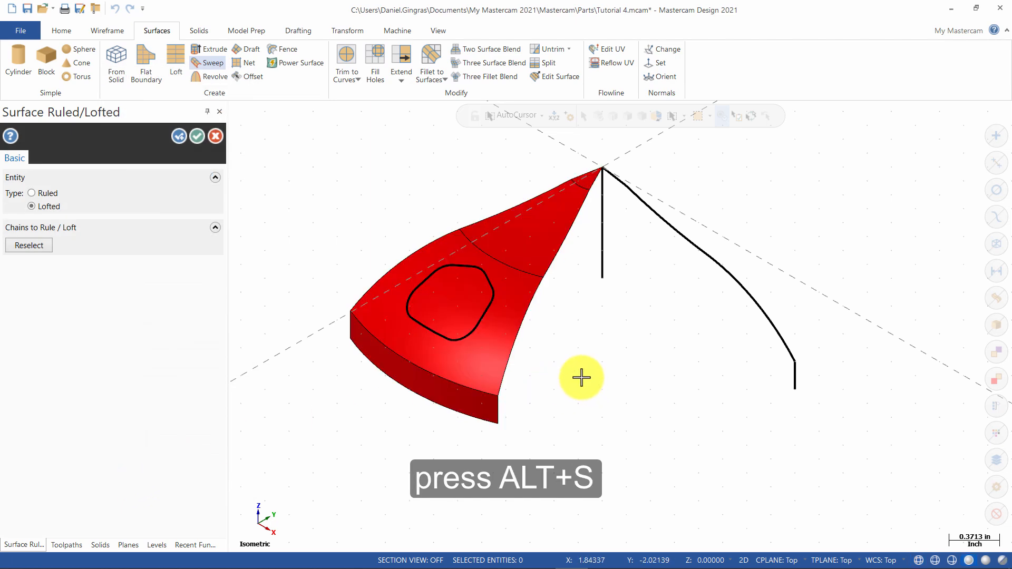
pyautogui.moveTo(582, 378); pyautogui.dragTo(466, 303, button='middle')
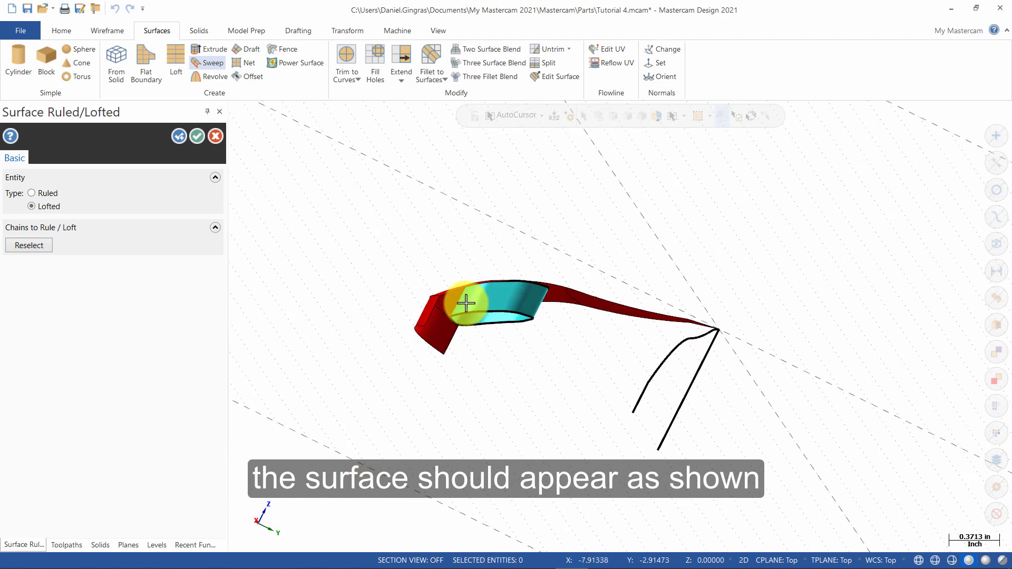
pyautogui.scroll(5, 466, 303)
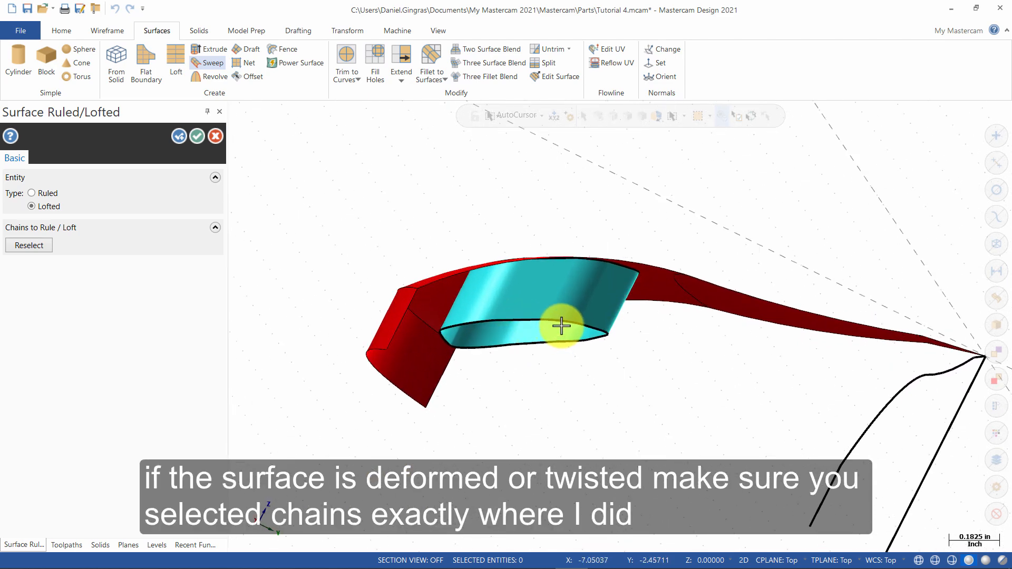
pyautogui.moveTo(481, 323); pyautogui.dragTo(509, 342, button='middle')
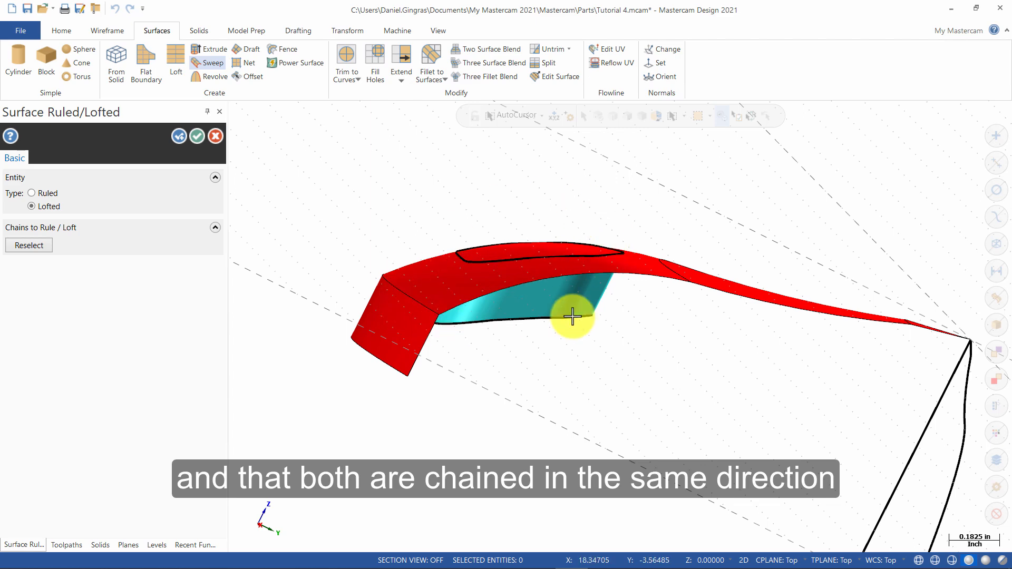
pyautogui.moveTo(478, 282); pyautogui.dragTo(513, 322, button='middle')
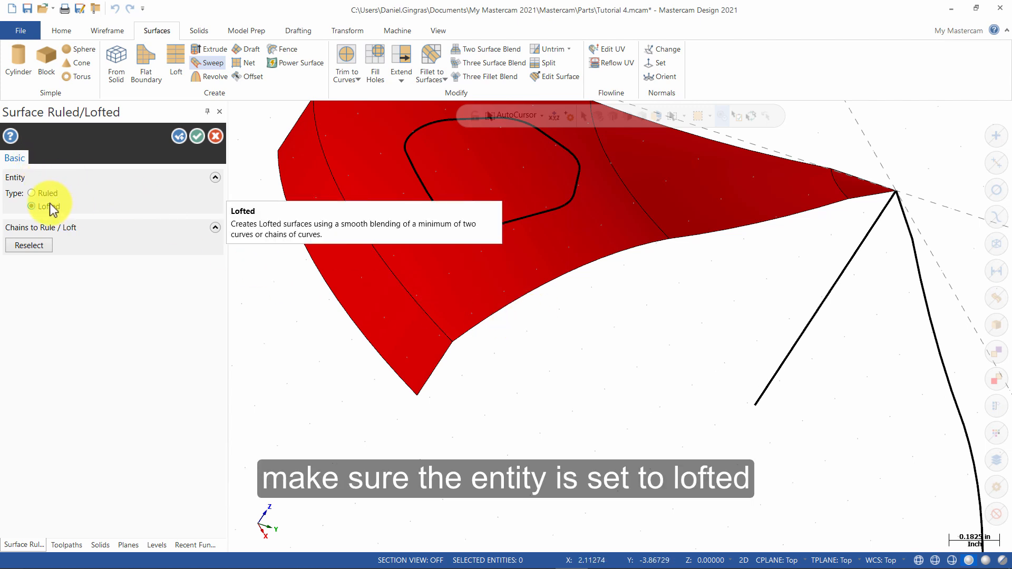
pyautogui.click(198, 138)
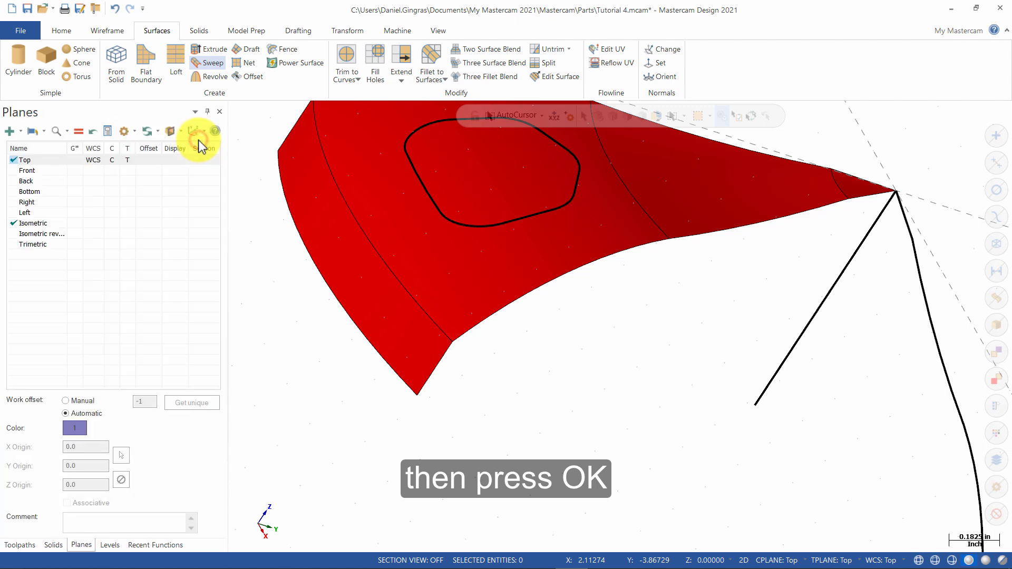
# - Split the large lower red surface along the projected chain with Trim to Curves, using Normal projection and Split model, indicating the area outside the chain
pyautogui.rightClick(681, 262)
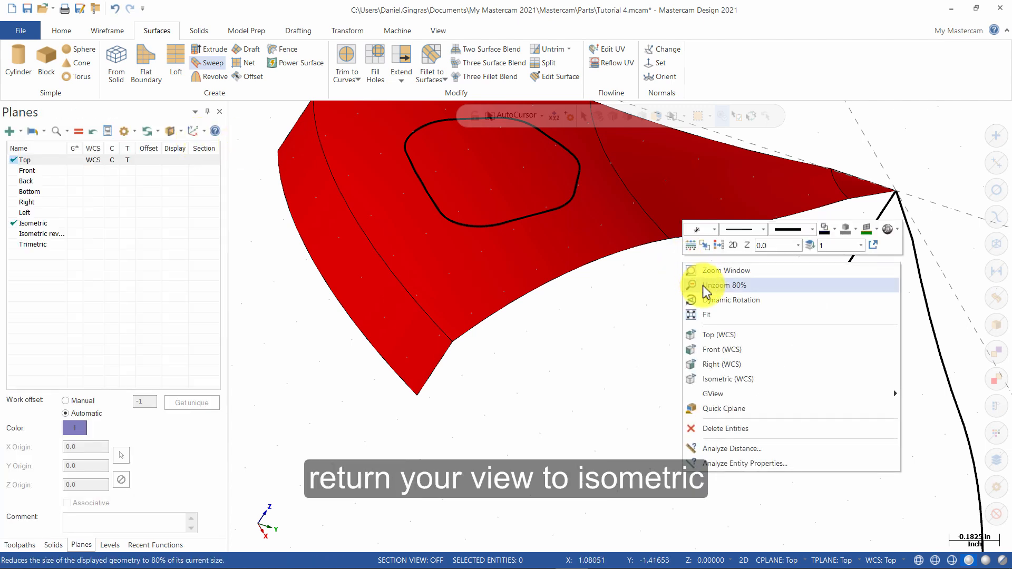
pyautogui.click(744, 380)
pyautogui.scroll(2, 389, 233)
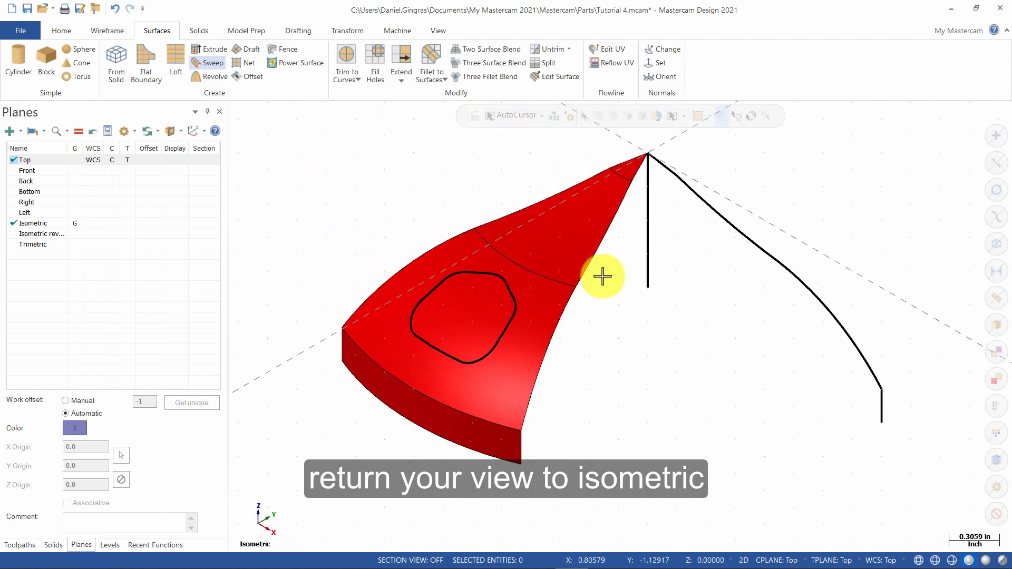
pyautogui.click(346, 63)
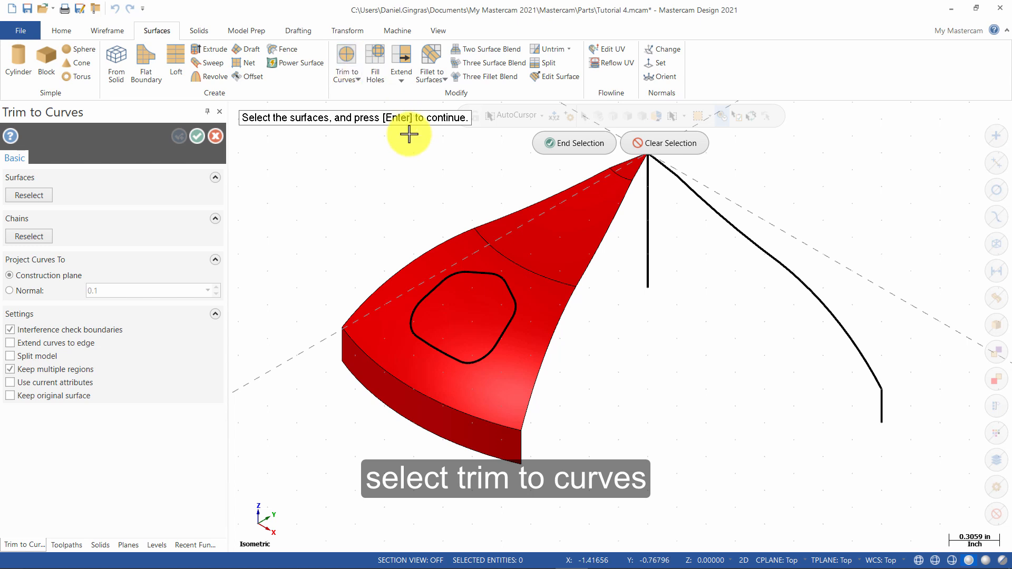
pyautogui.click(534, 331)
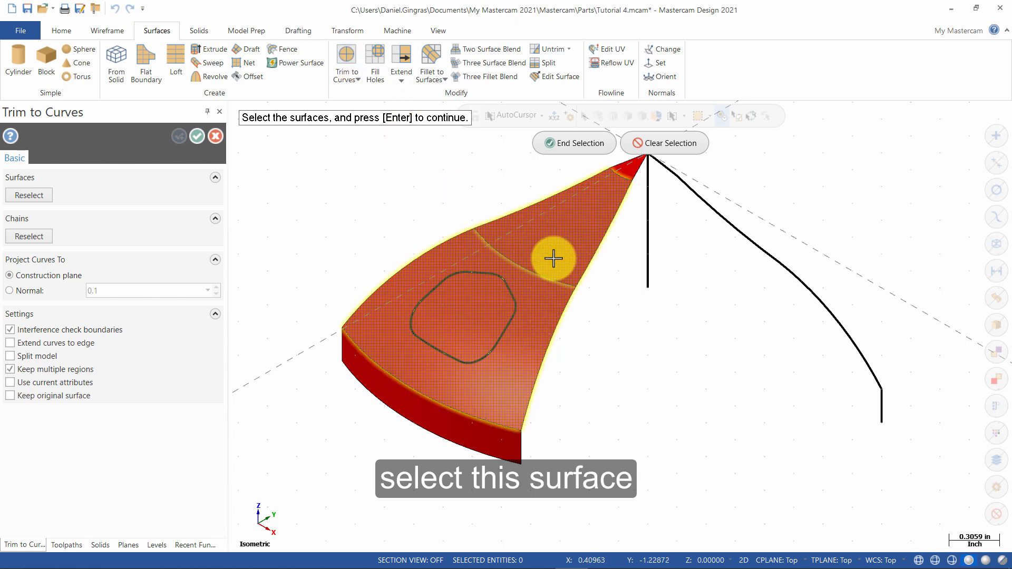
pyautogui.click(575, 142)
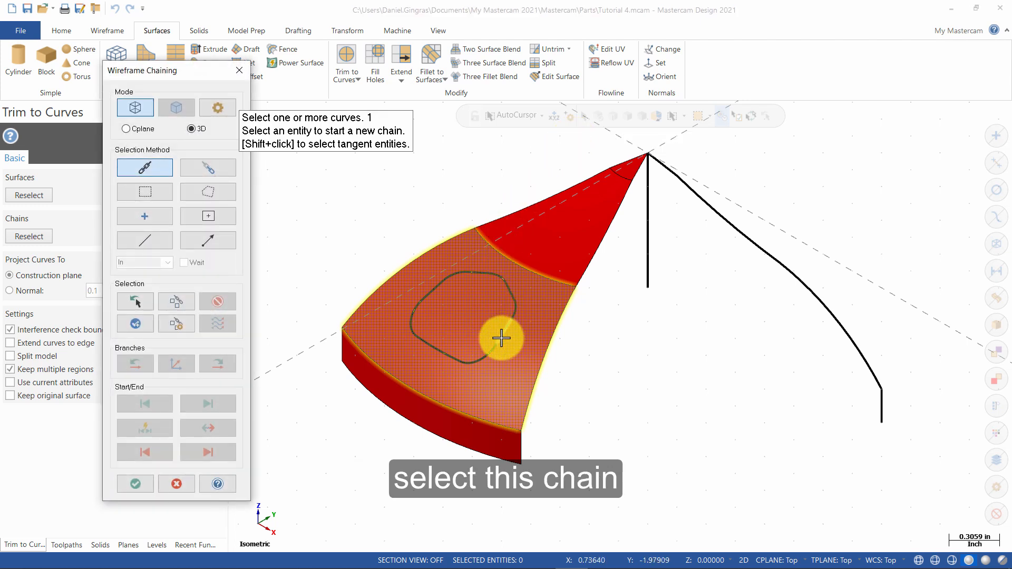
pyautogui.click(498, 340)
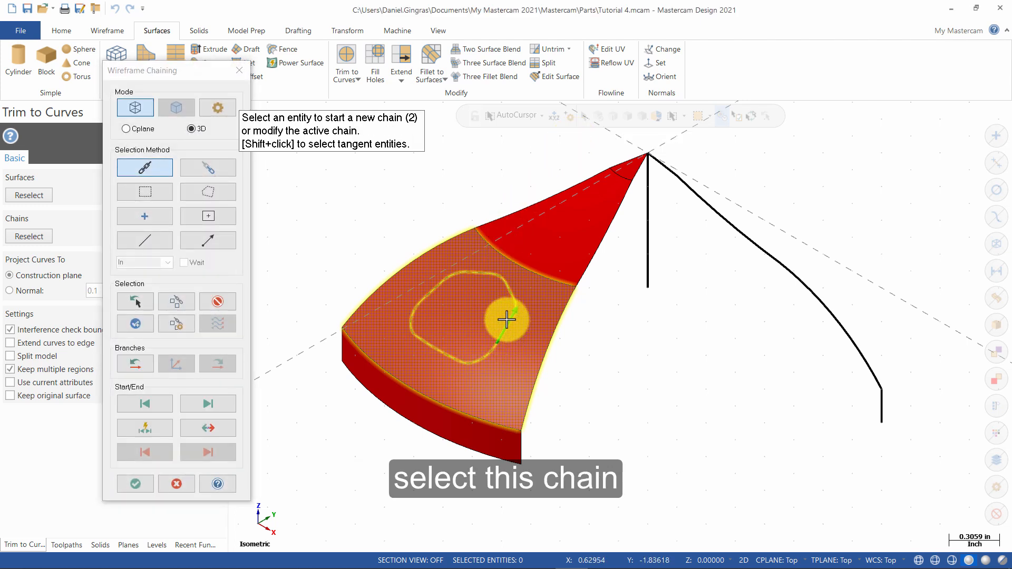
pyautogui.click(136, 483)
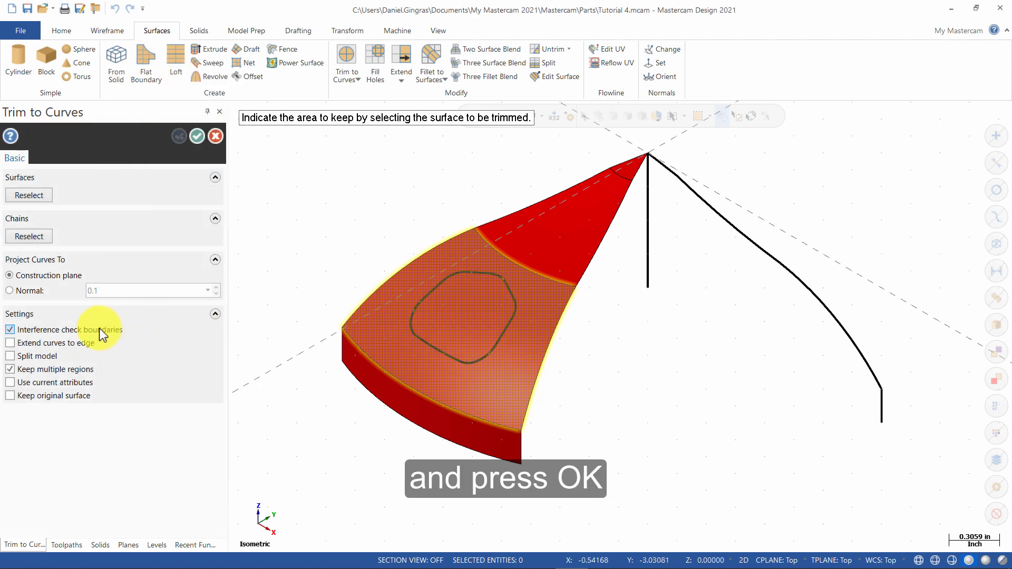
pyautogui.click(45, 356)
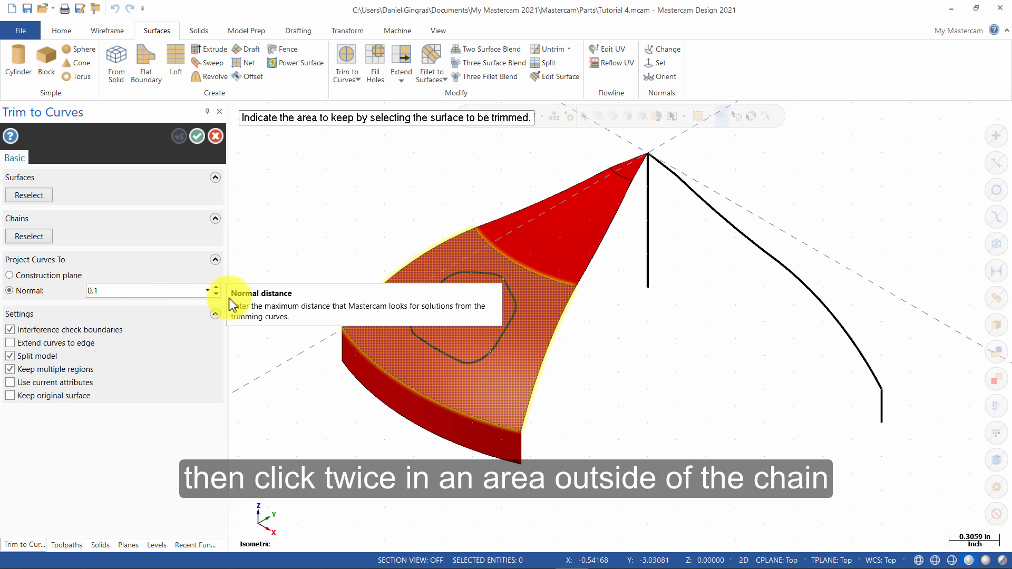
pyautogui.click(542, 299)
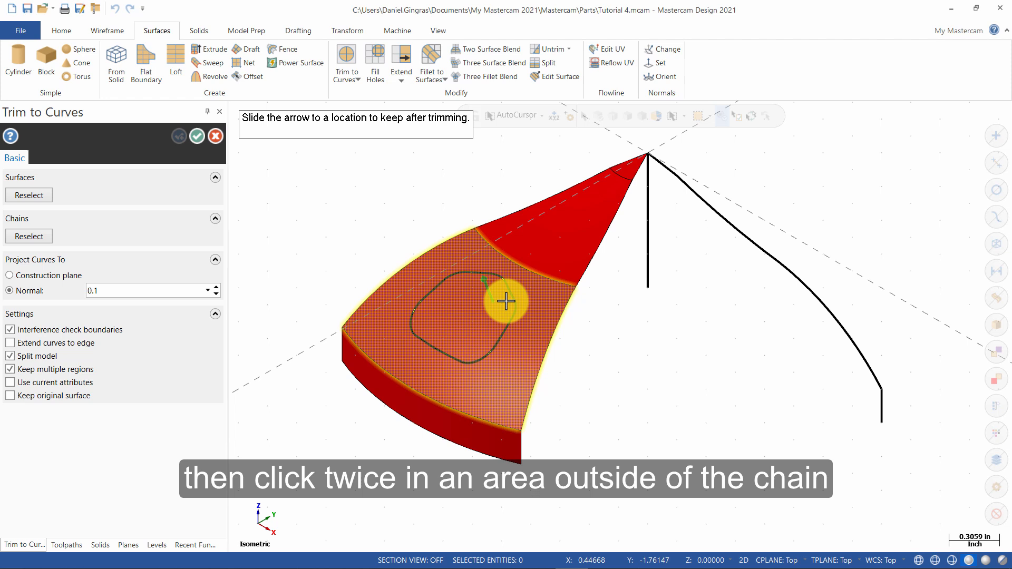
pyautogui.click(543, 306)
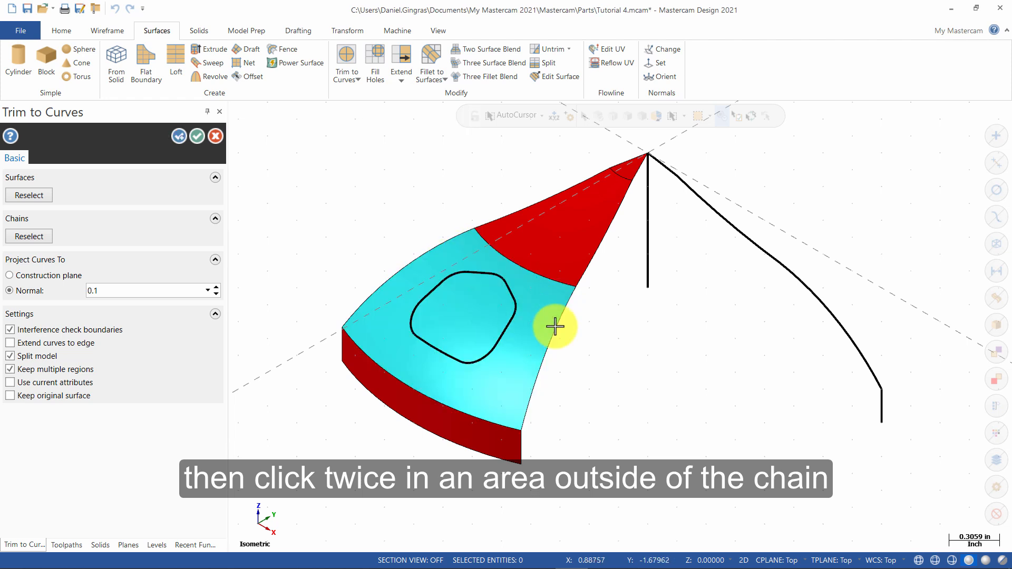
pyautogui.click(197, 137)
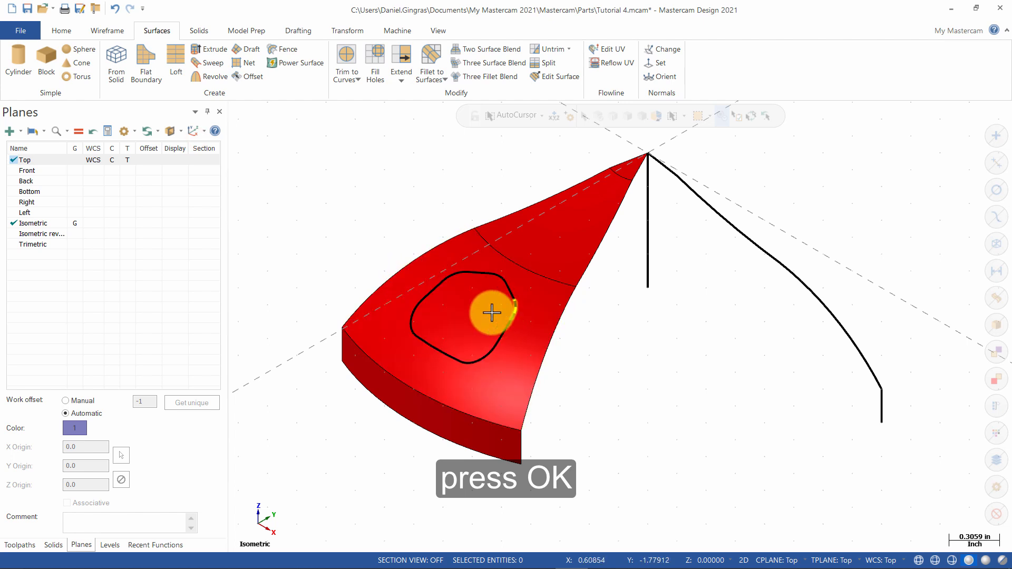
# - Move the split surface patch inside the projected profile by a Z delta of -0.25 to form the pocket floor
pyautogui.click(475, 315)
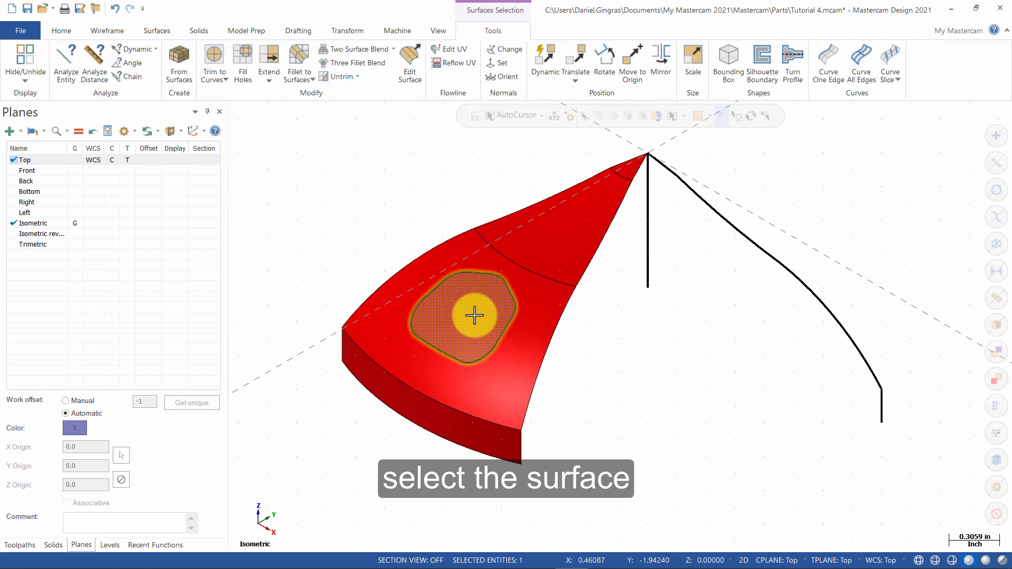
pyautogui.click(578, 53)
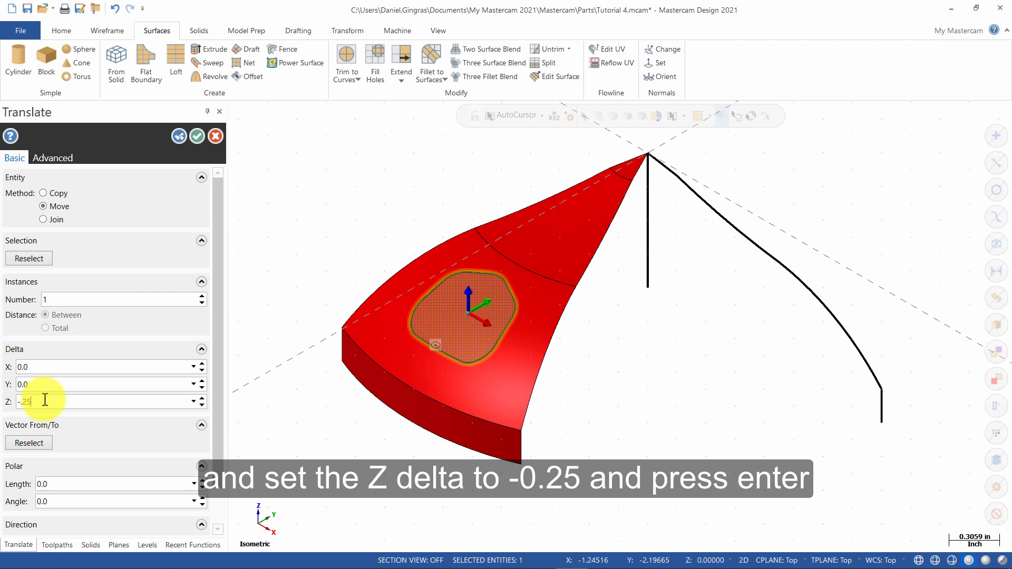
pyautogui.press('Return')
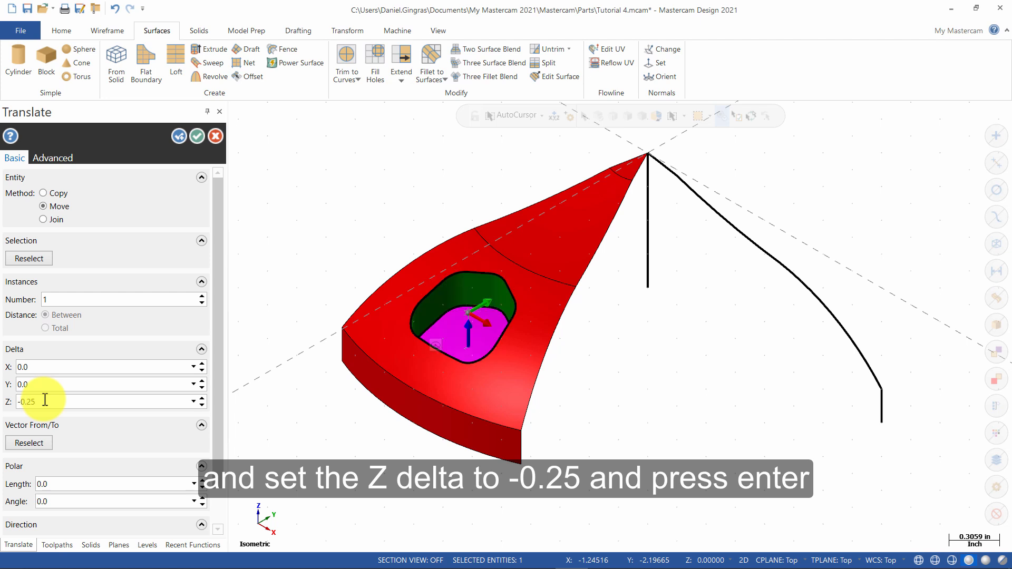
pyautogui.click(197, 137)
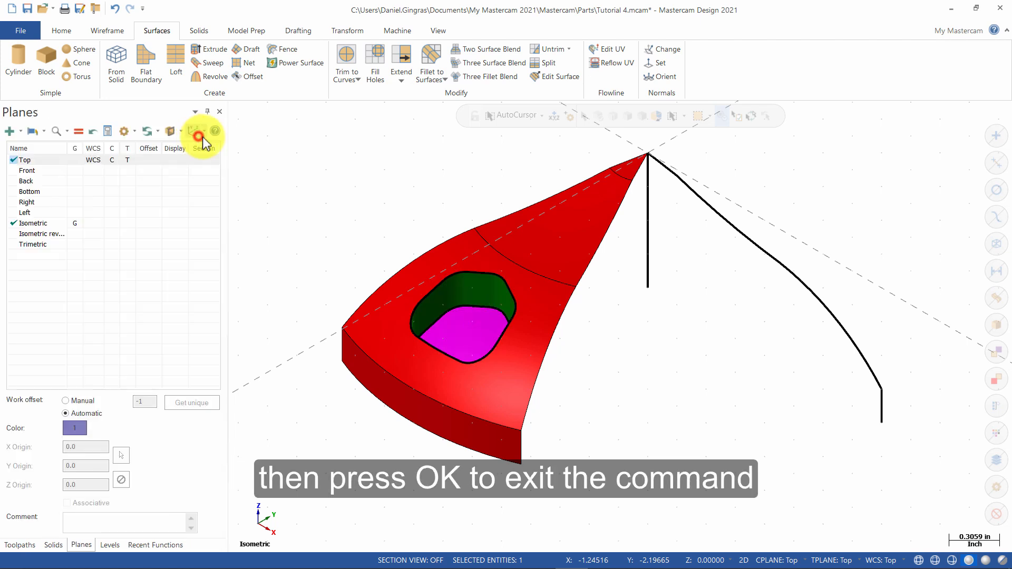
# - Clear the result colors from the moved floor surface and set the default surface color to number 138
pyautogui.rightClick(654, 329)
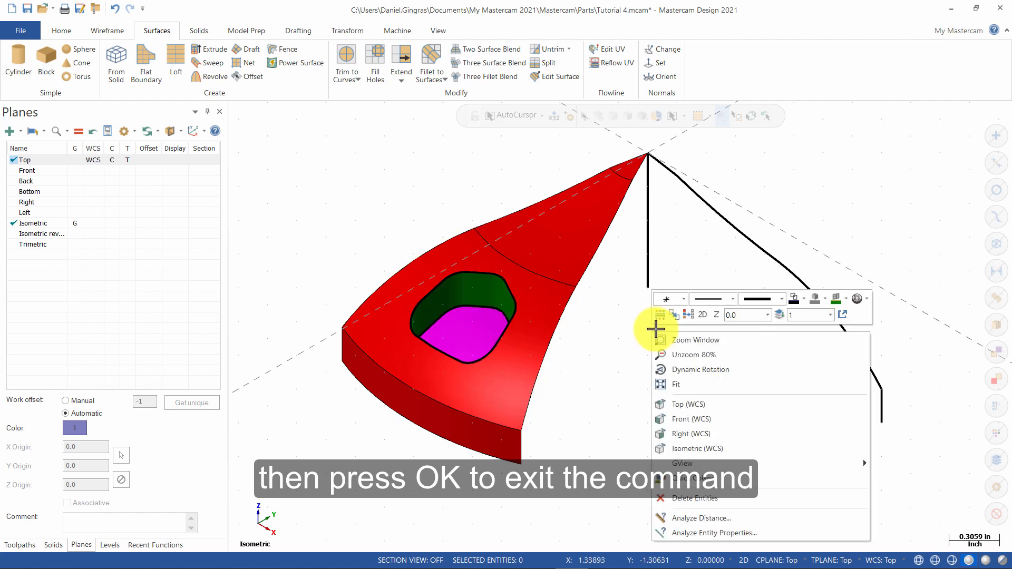
pyautogui.click(688, 316)
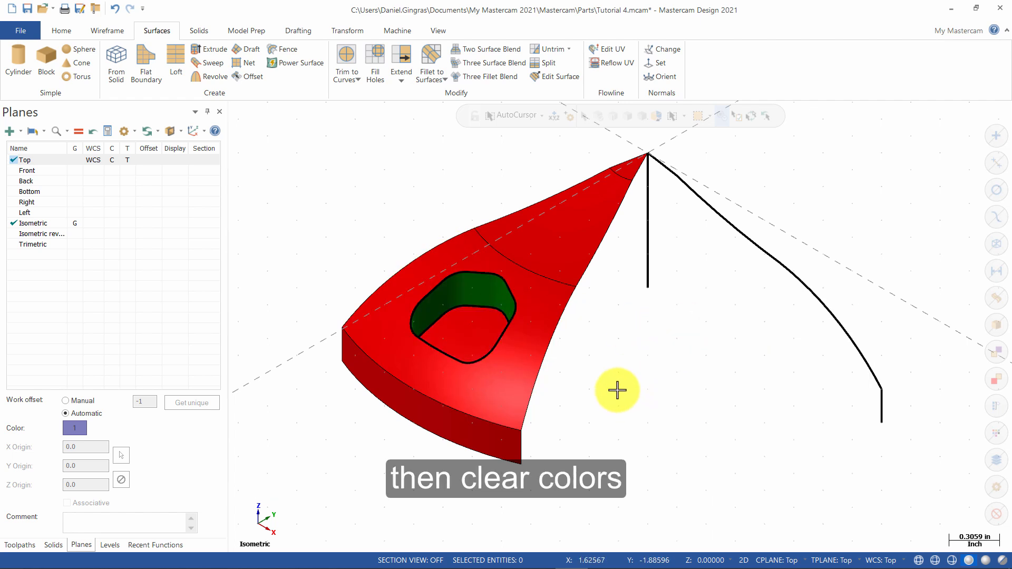
pyautogui.rightClick(680, 264)
pyautogui.click(875, 232)
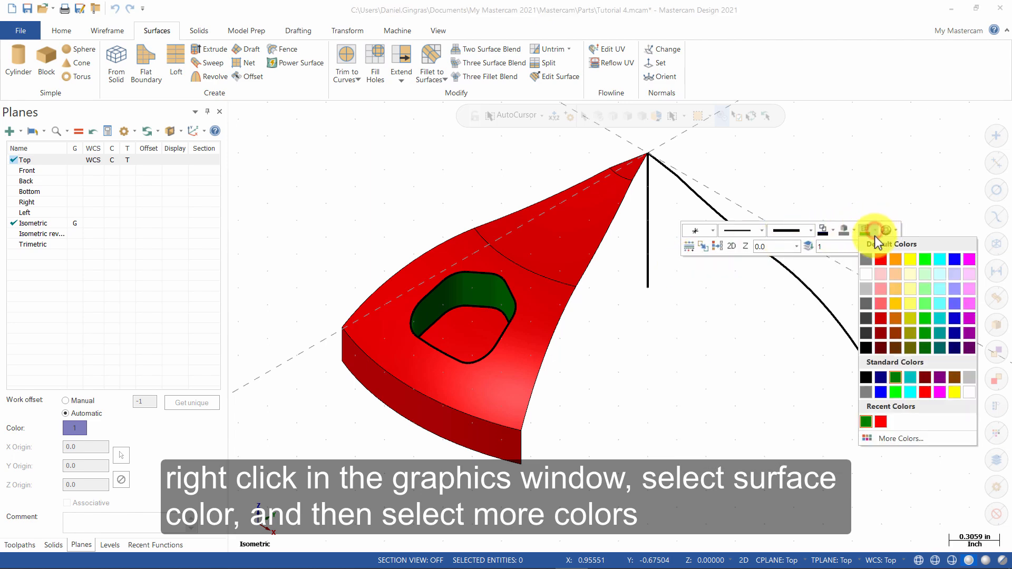
pyautogui.click(901, 440)
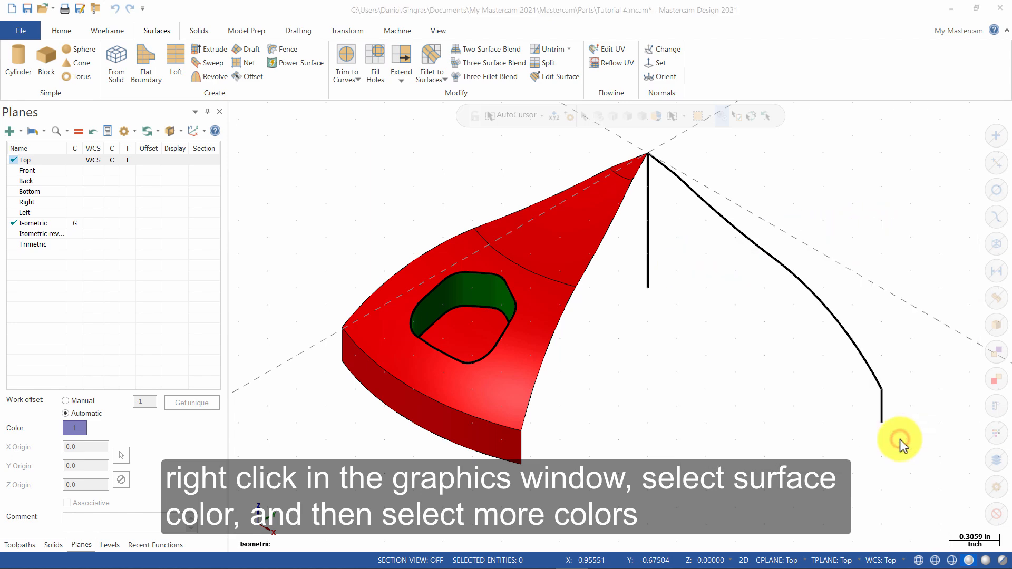
pyautogui.moveTo(178, 132); pyautogui.dragTo(537, 95)
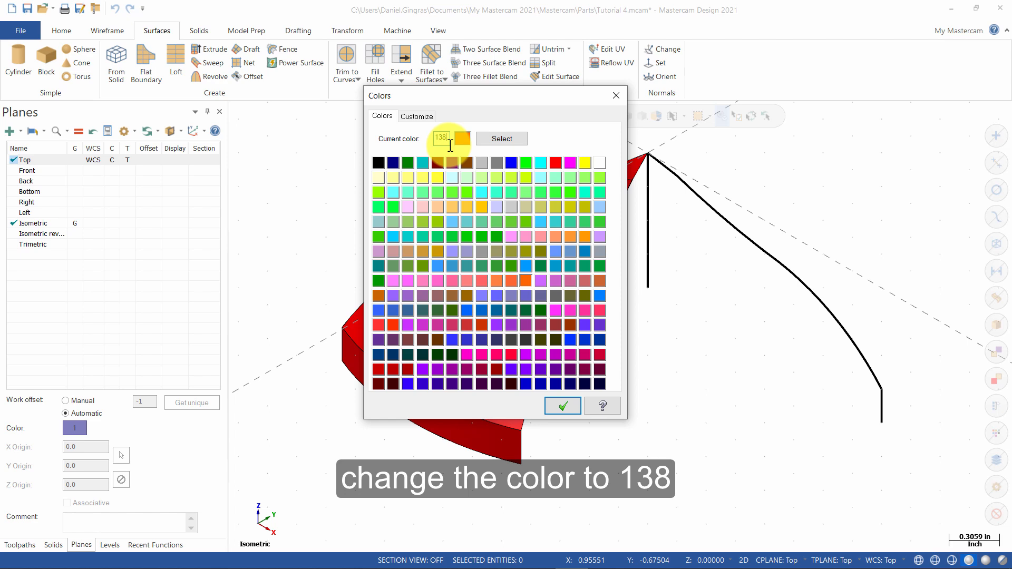
pyautogui.click(561, 404)
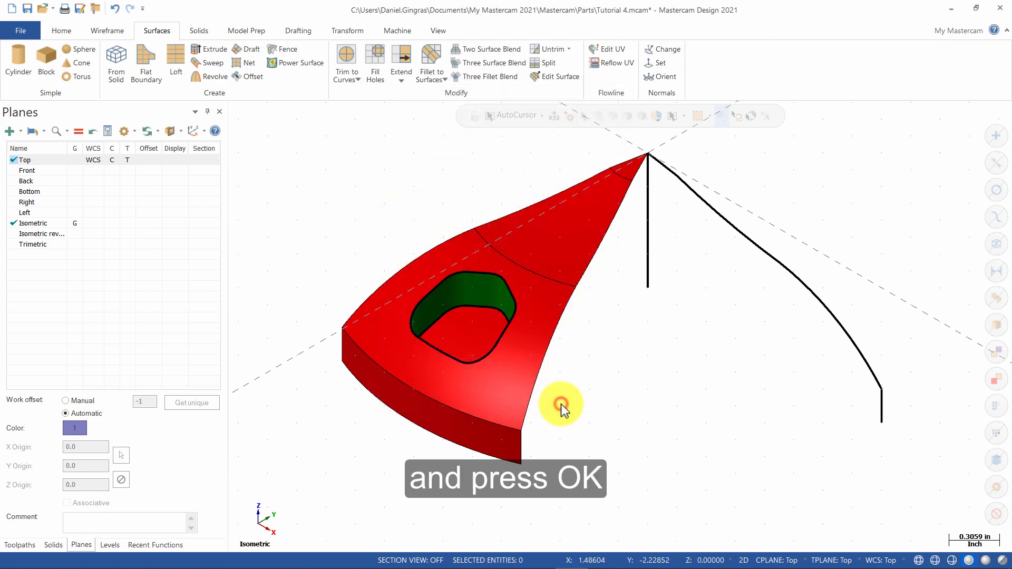
# - Set up a Fillet to Surfaces between the pocket floor as first set and the green walls as second set, with radius 0.0625
pyautogui.click(432, 54)
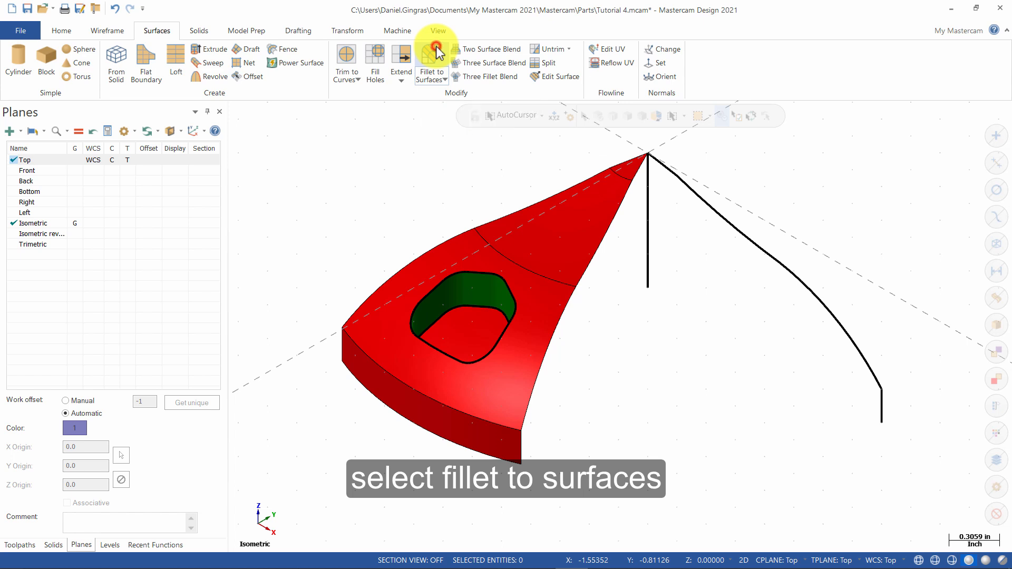
pyautogui.click(463, 331)
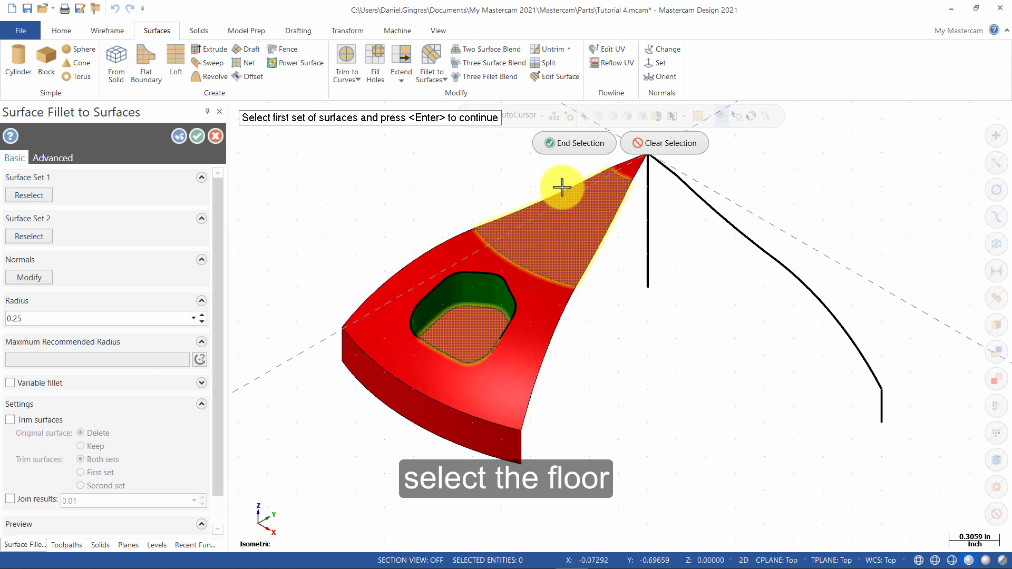
pyautogui.click(584, 140)
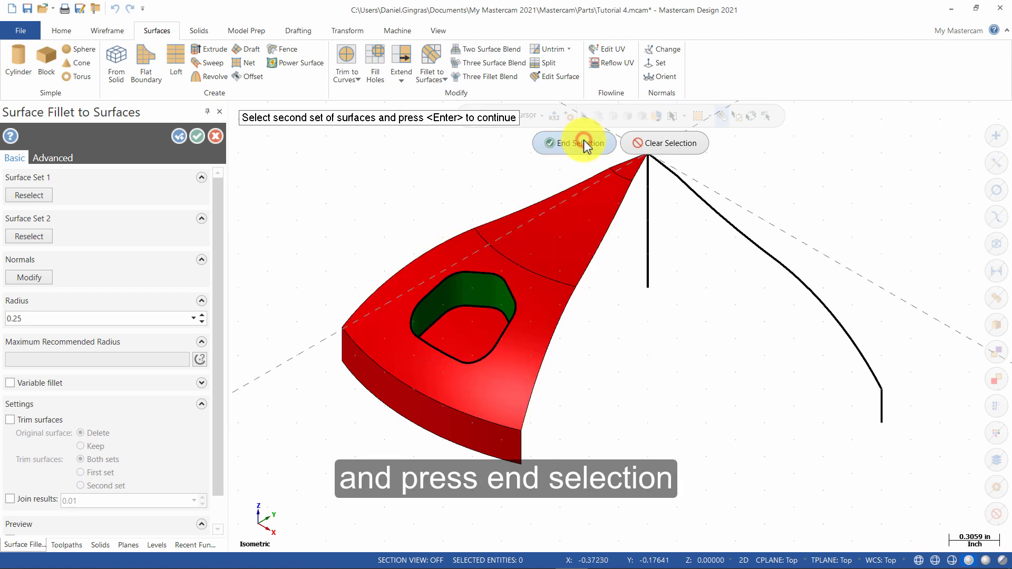
pyautogui.click(455, 295)
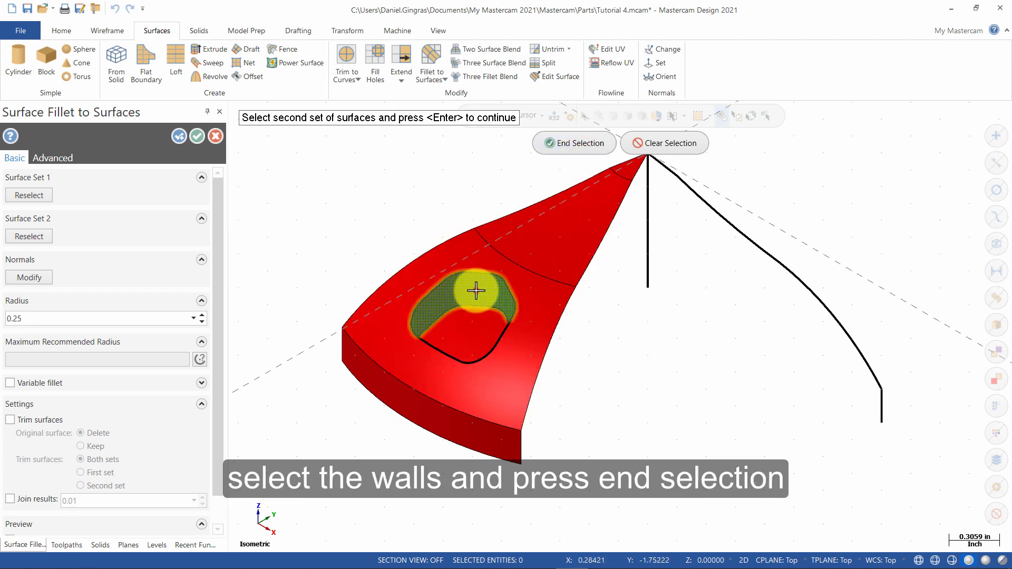
pyautogui.click(576, 142)
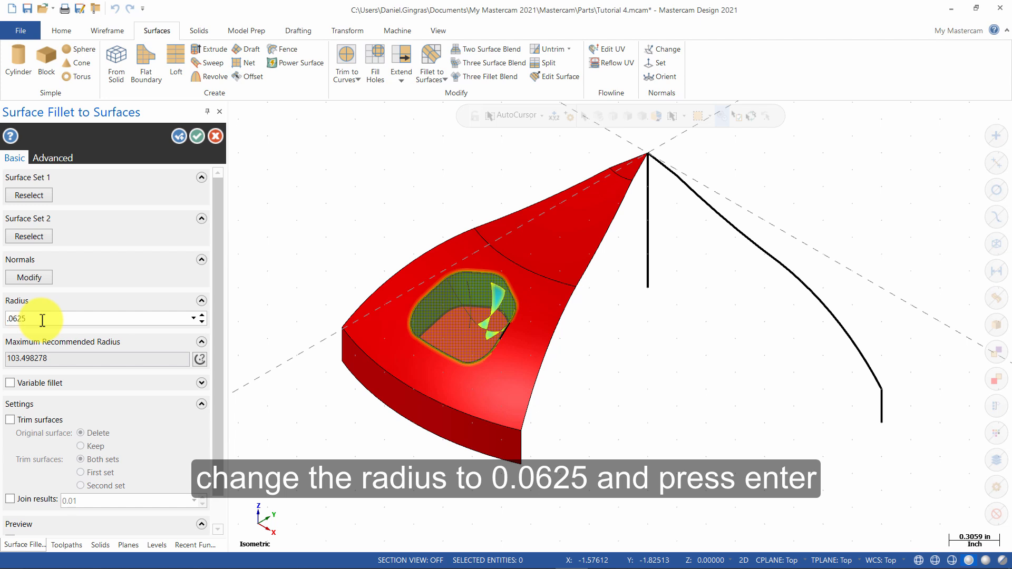
pyautogui.press('Return')
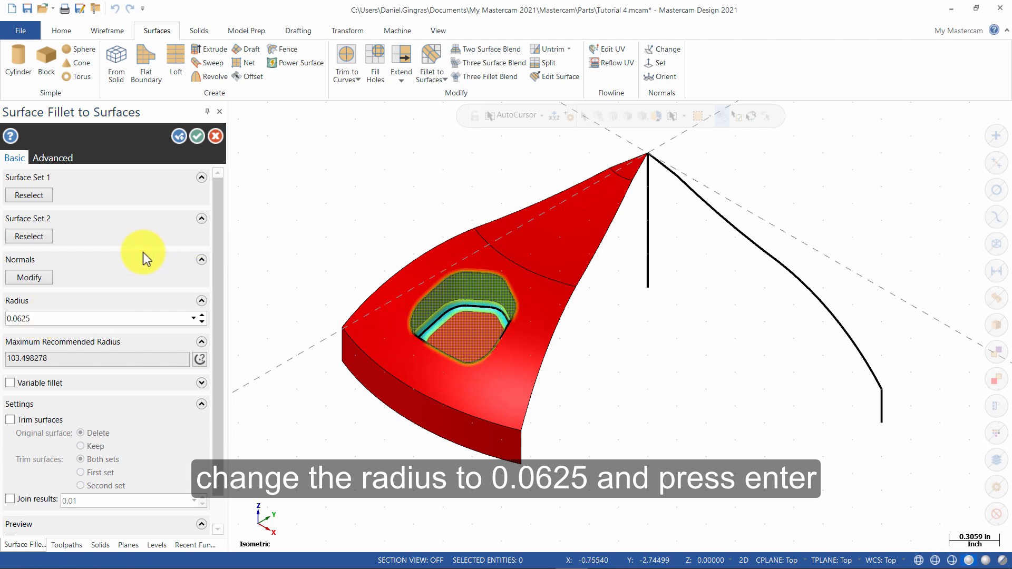
# - Review the normals of the pocket wall and floor surfaces for the fillet, flipping any that do not point into the pocket
pyautogui.click(40, 279)
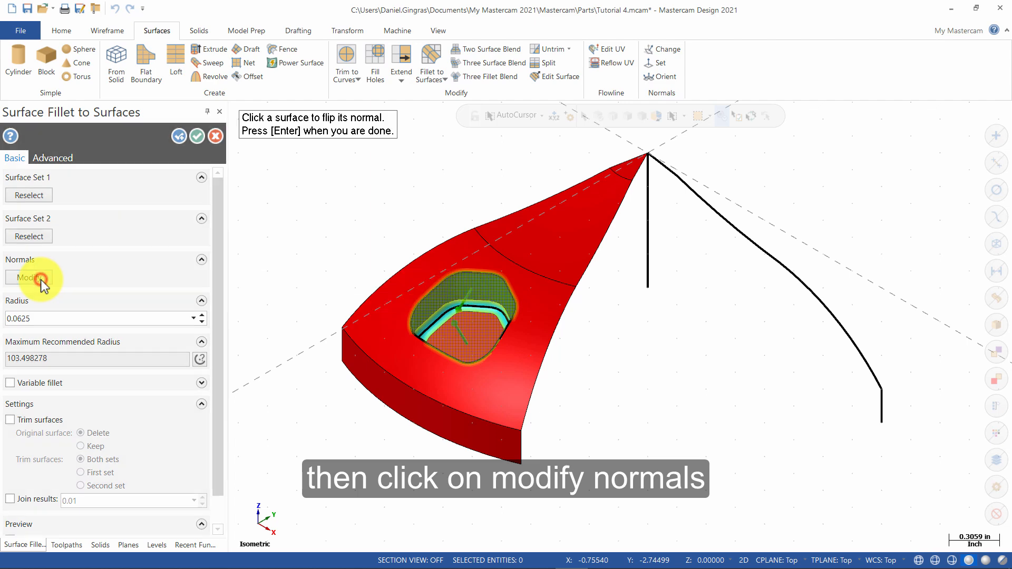
pyautogui.scroll(6, 432, 321)
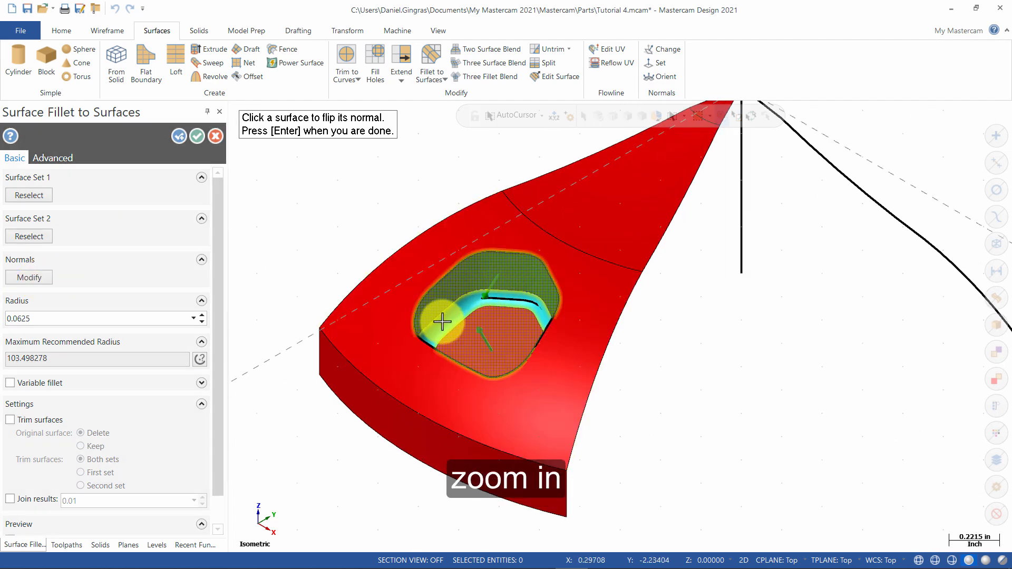
pyautogui.scroll(2, 466, 315)
pyautogui.moveTo(619, 306)
pyautogui.mouseDown(button='middle')
pyautogui.moveTo(576, 314)
pyautogui.moveTo(565, 332)
pyautogui.moveTo(561, 253)
pyautogui.mouseUp(button='middle')
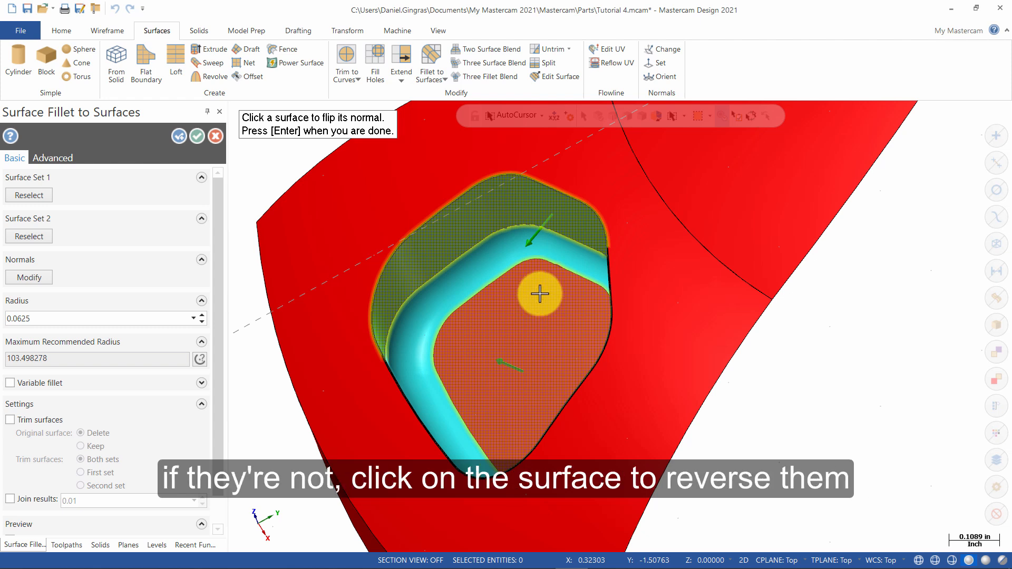
pyautogui.click(561, 215)
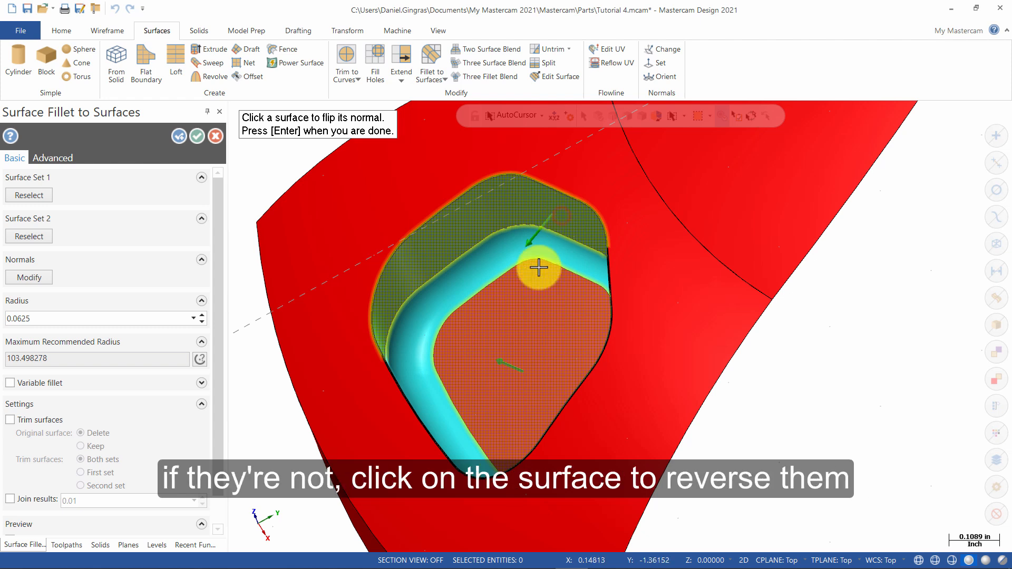
pyautogui.click(523, 335)
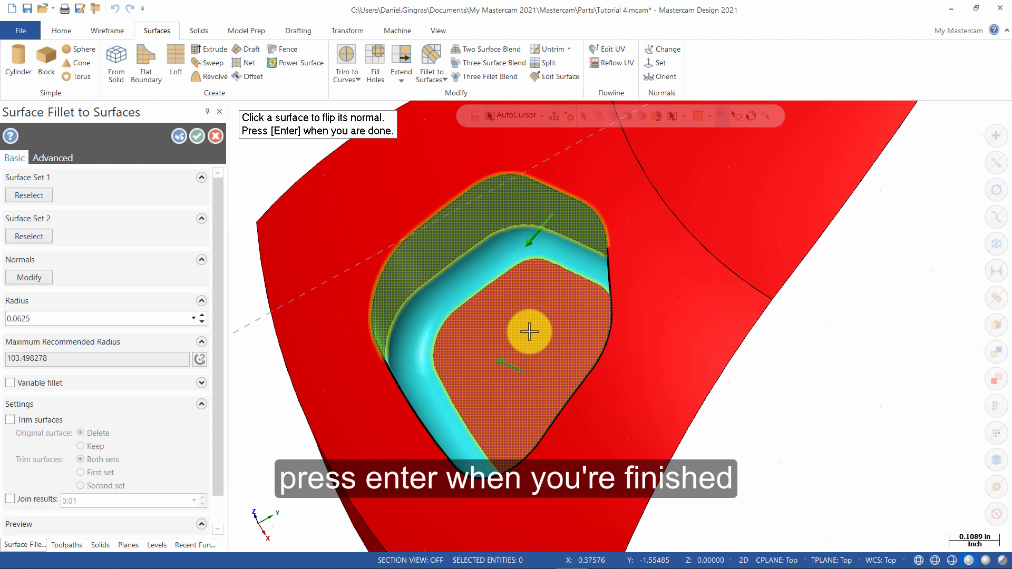
pyautogui.press('Return')
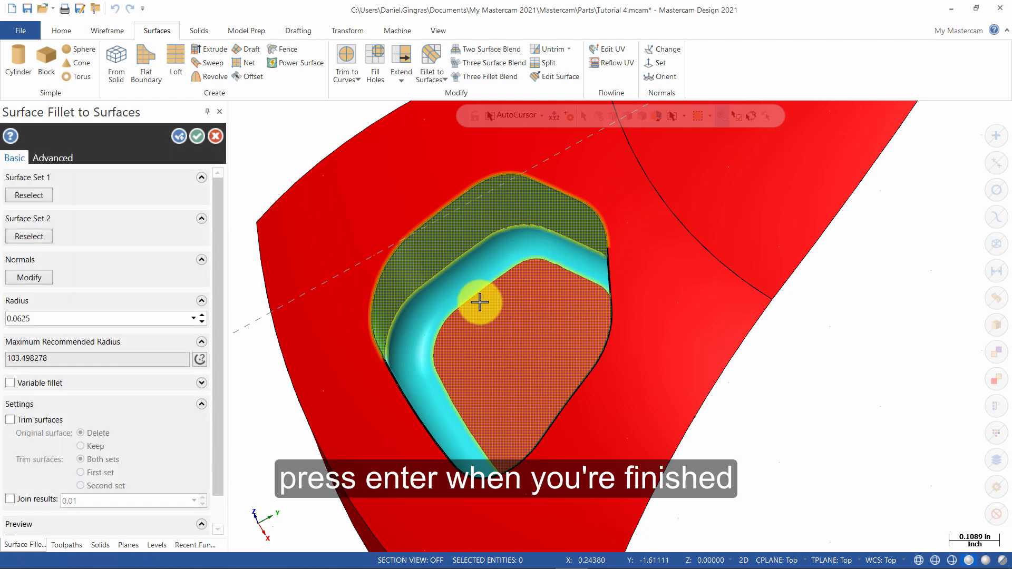
# - Enable trimming of both surface sets and accept the 0.0625 fillet between the pocket wall and floor
pyautogui.click(38, 420)
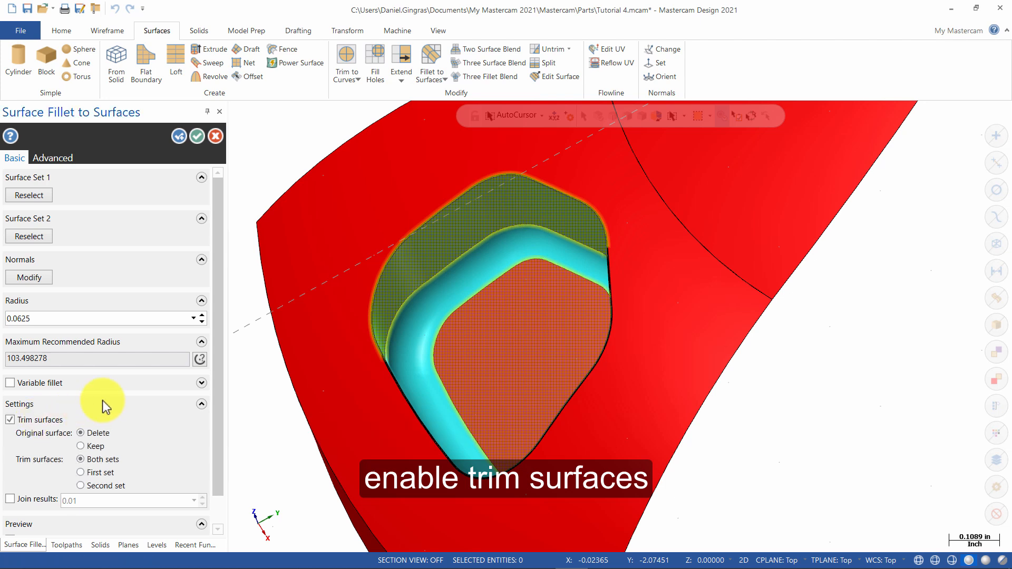
pyautogui.scroll(-1, 100, 403)
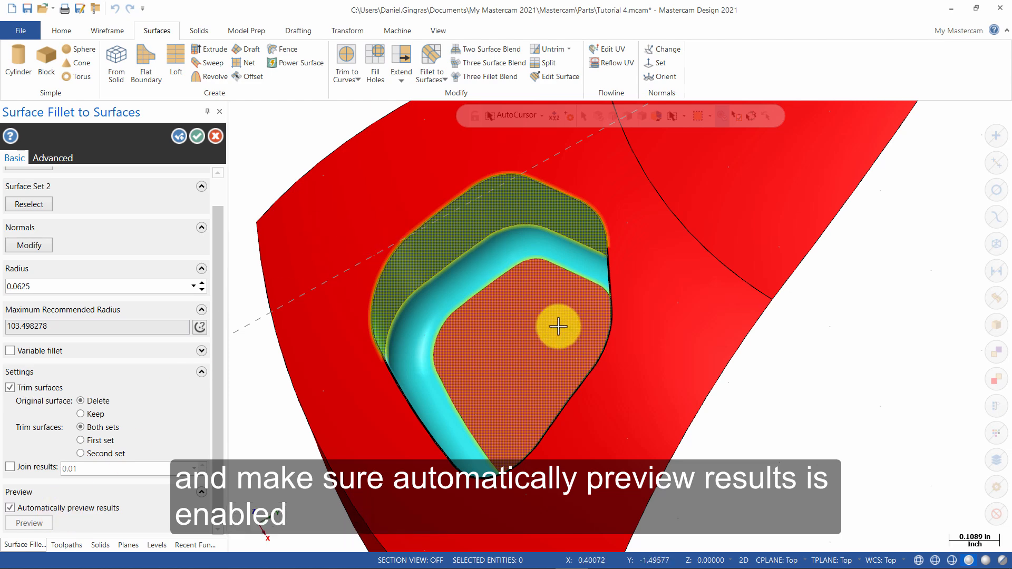
pyautogui.moveTo(556, 326); pyautogui.dragTo(583, 339, button='middle')
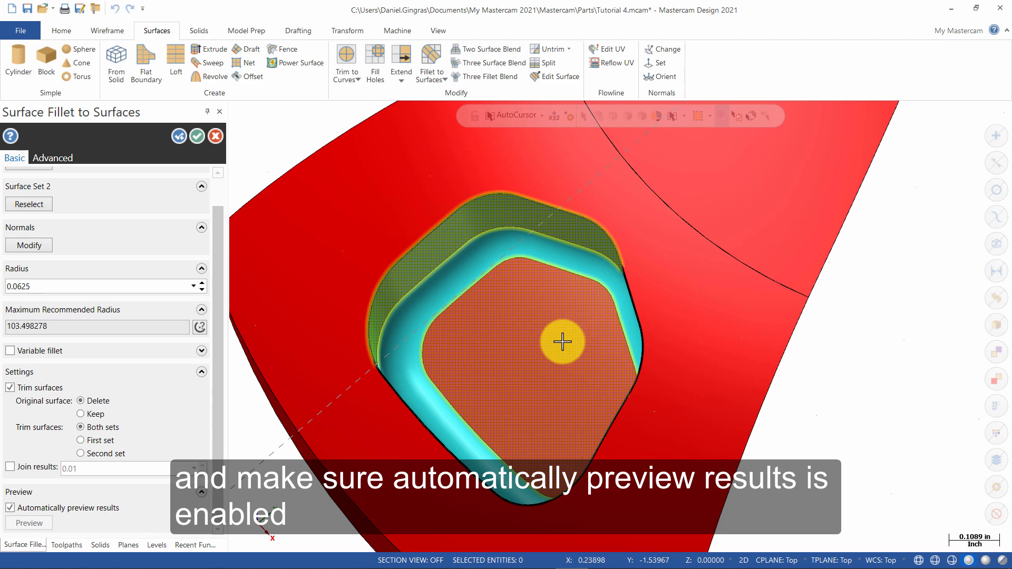
pyautogui.click(196, 136)
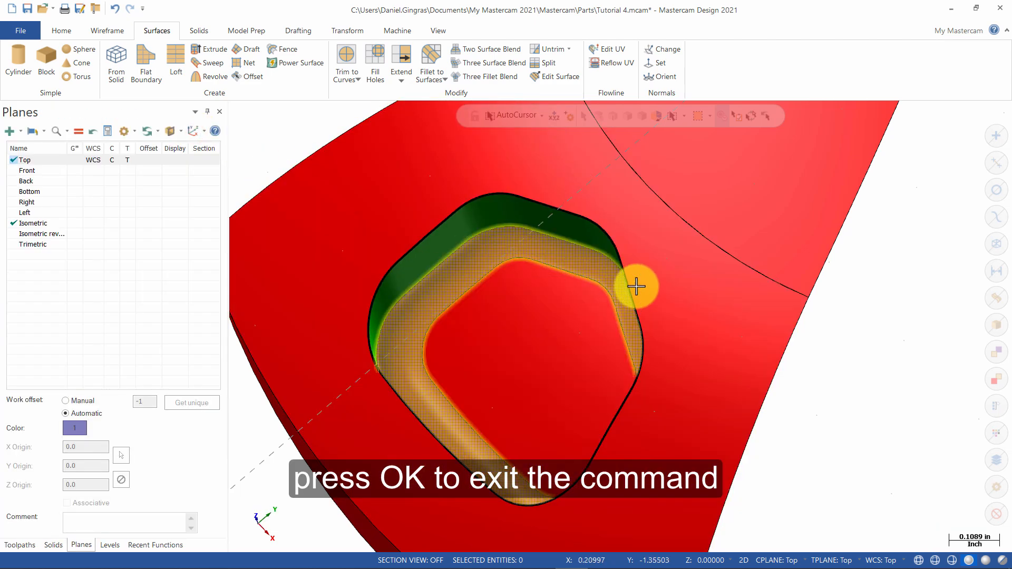
# - Return the model to the isometric view and save the file
pyautogui.rightClick(822, 295)
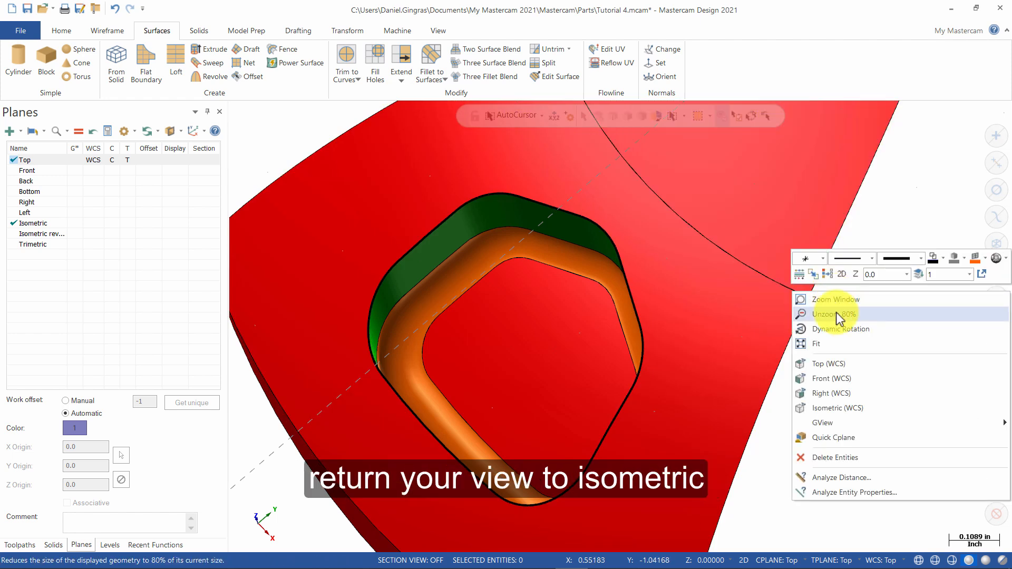
pyautogui.click(836, 404)
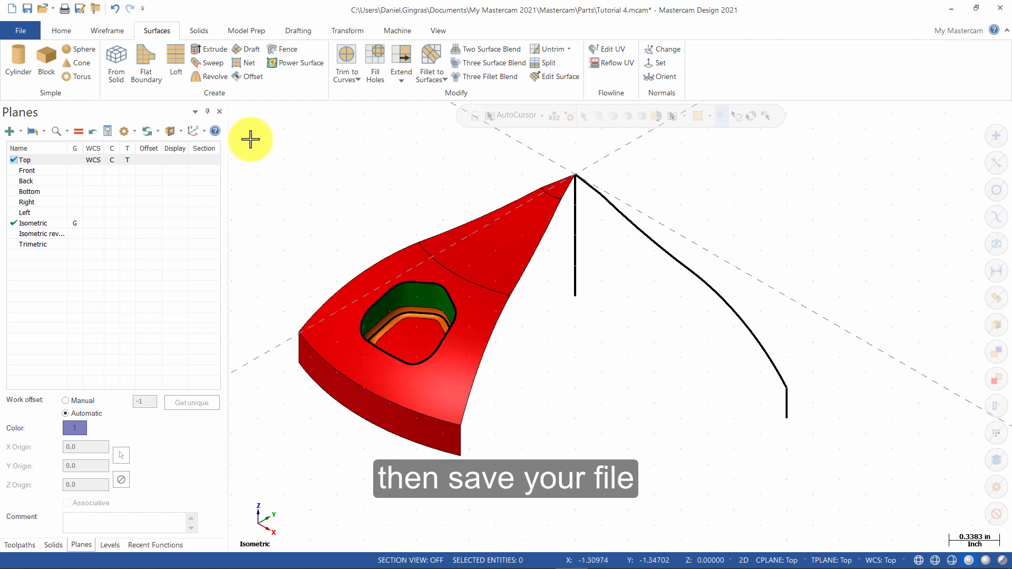
pyautogui.click(27, 8)
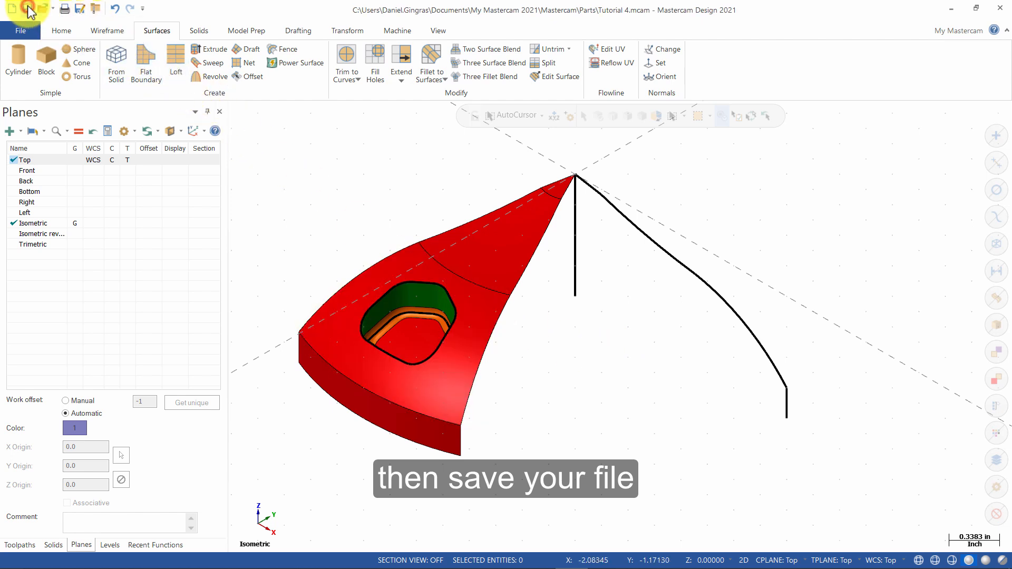
# - Set the construction Z depth to -1
pyautogui.rightClick(595, 258)
pyautogui.click(695, 244)
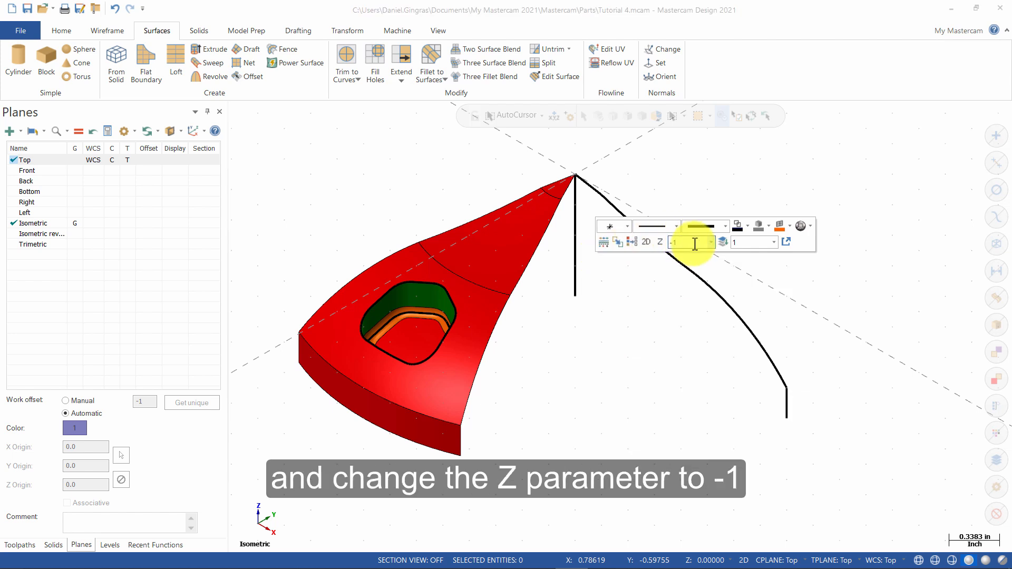
pyautogui.write('-1')
pyautogui.press('Return')
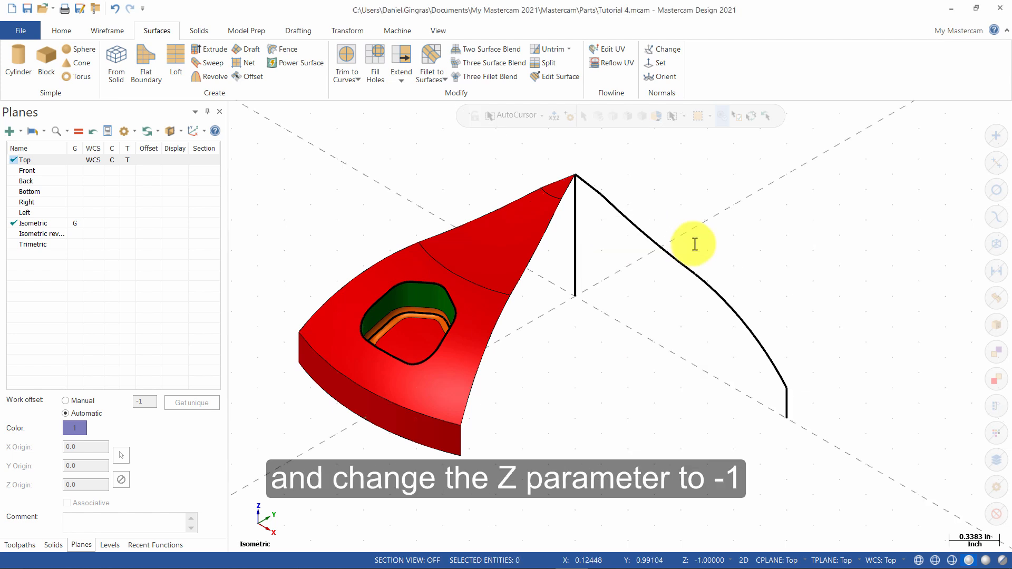
# - Start the Line Endpoints command and set the wireframe color to blue
pyautogui.click(109, 31)
pyautogui.click(88, 59)
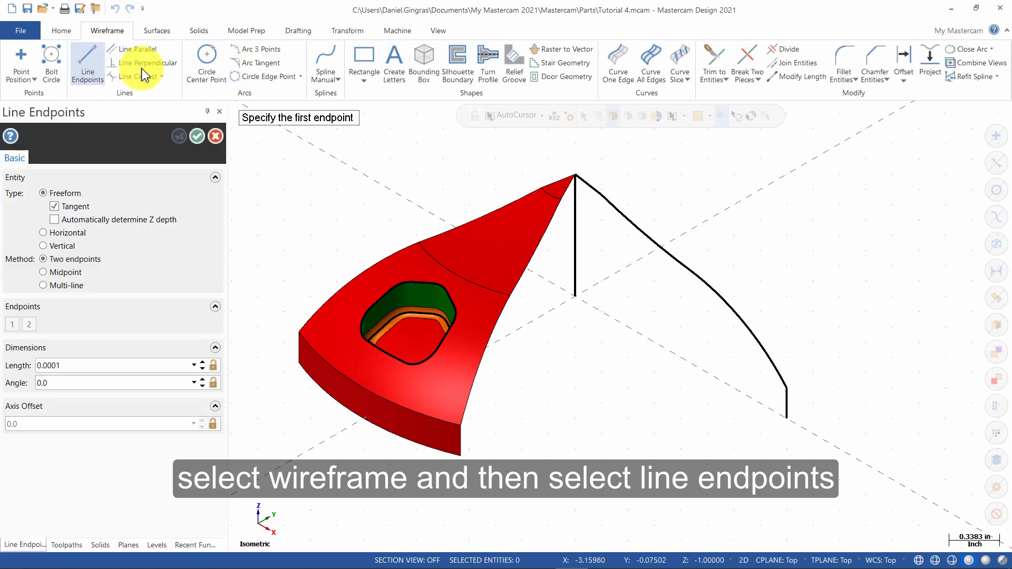
pyautogui.rightClick(583, 258)
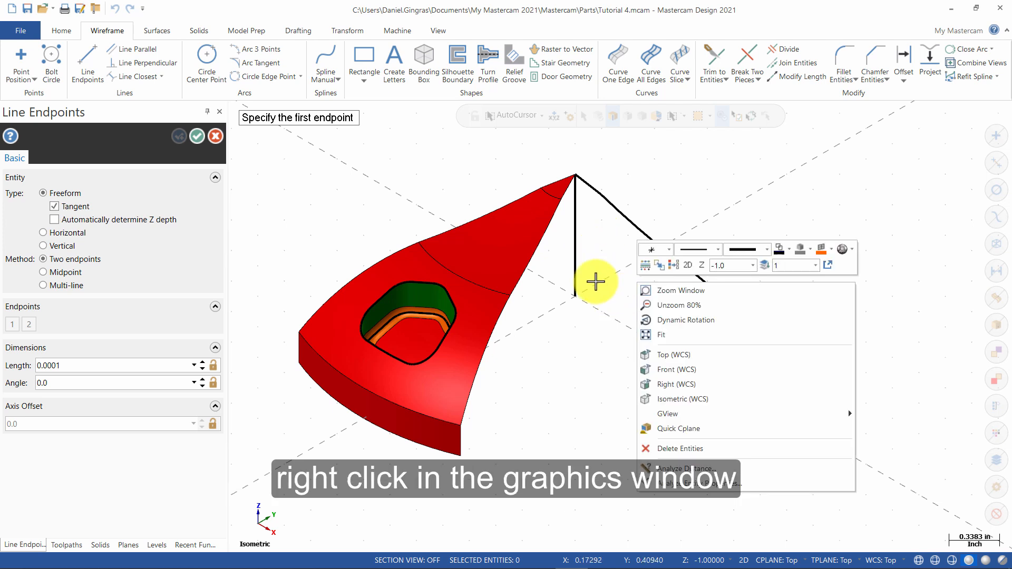
pyautogui.click(791, 248)
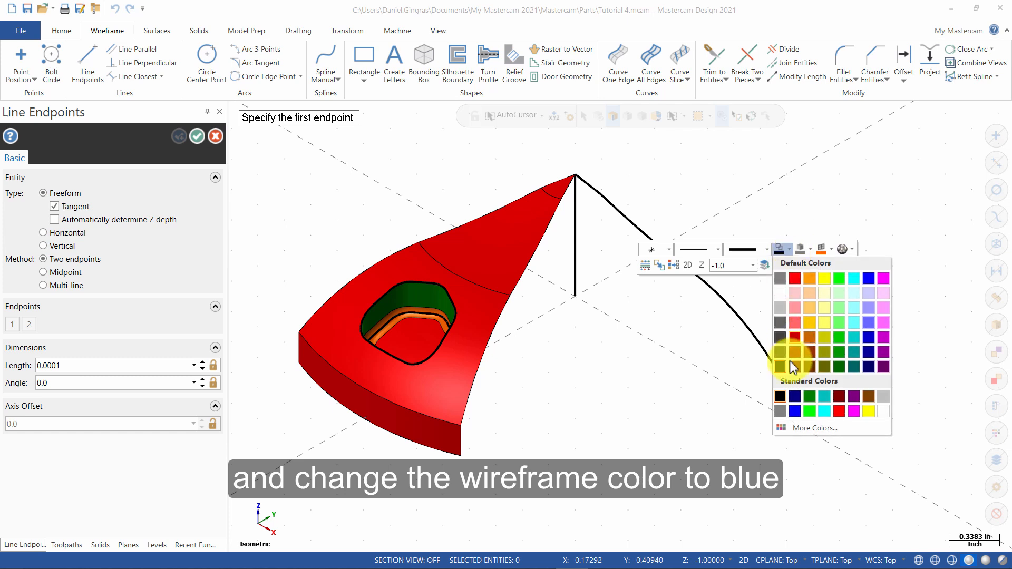
pyautogui.click(796, 412)
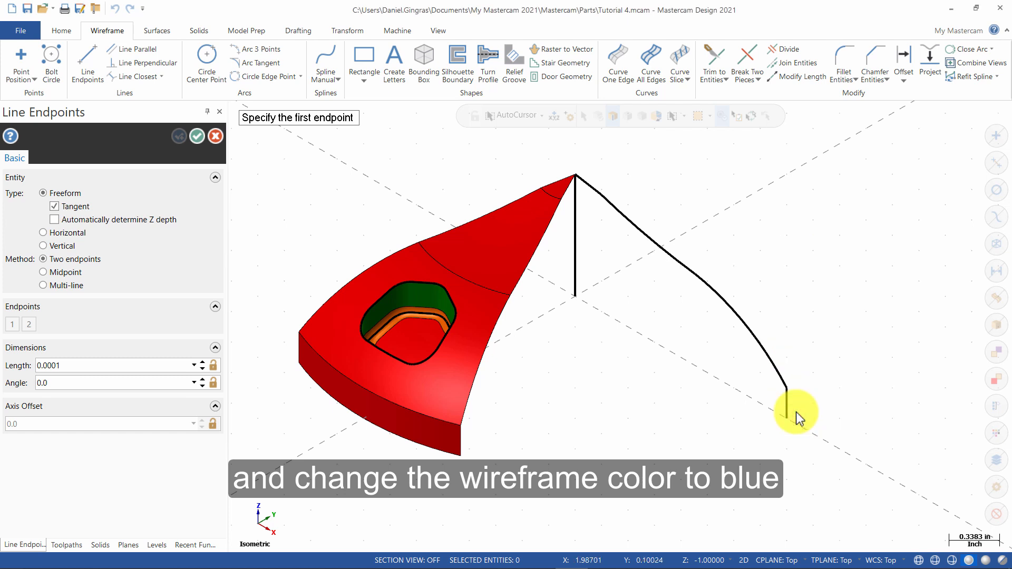
# - Create a line from the lower end of the central vertical line, with length 1.75 and angle 292.5
pyautogui.click(576, 297)
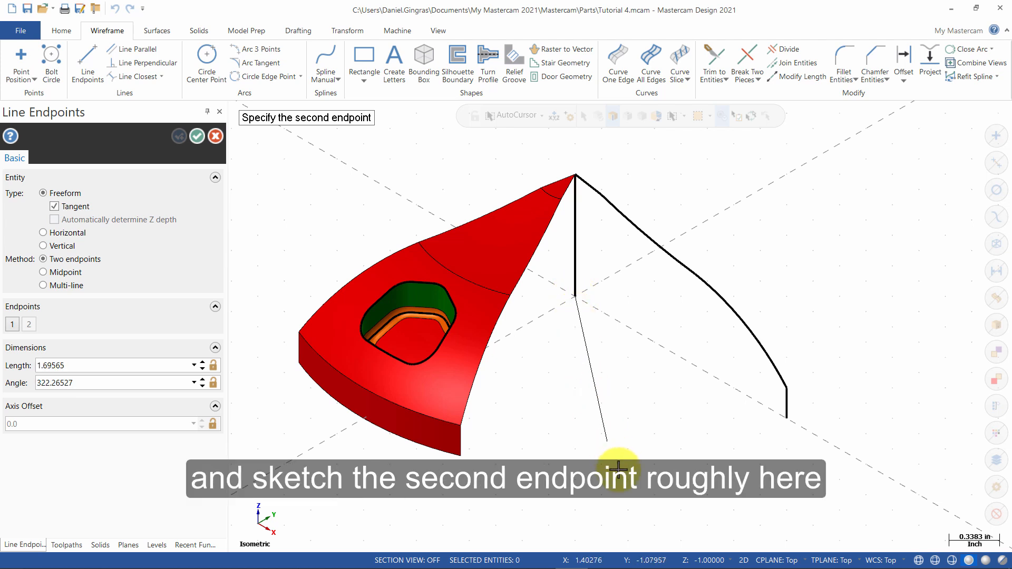
pyautogui.click(637, 492)
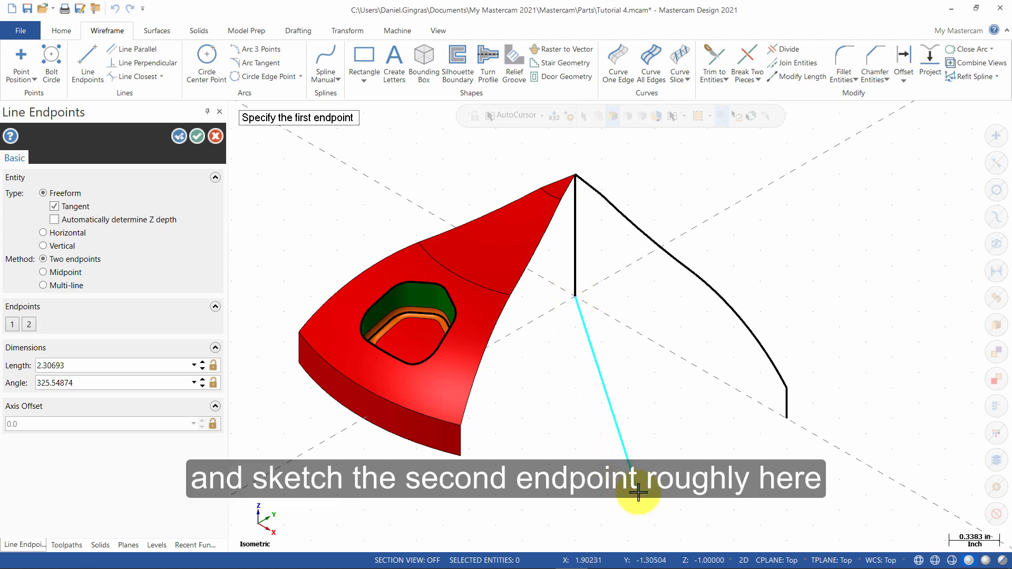
pyautogui.click(162, 365)
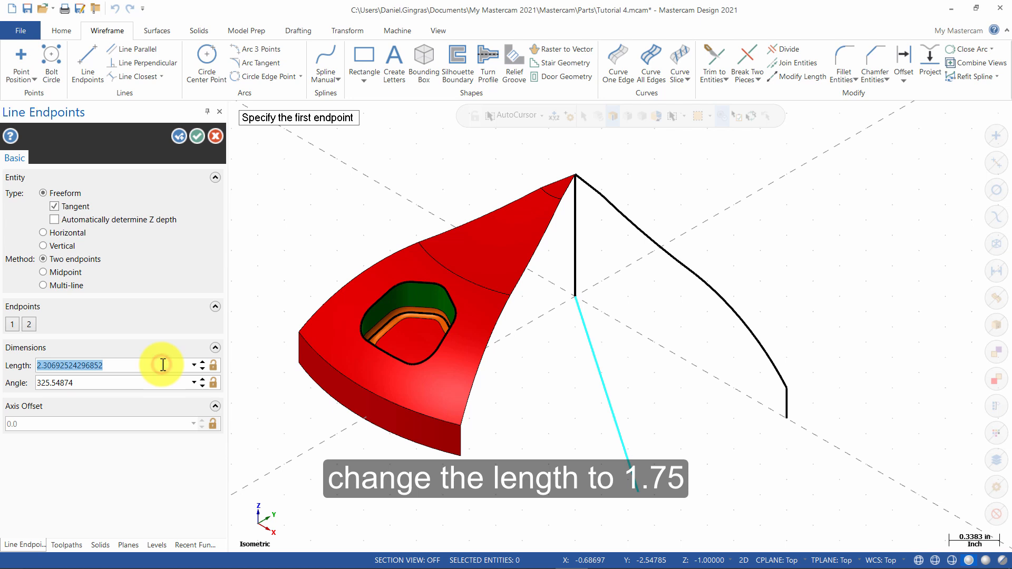
pyautogui.write('1.75')
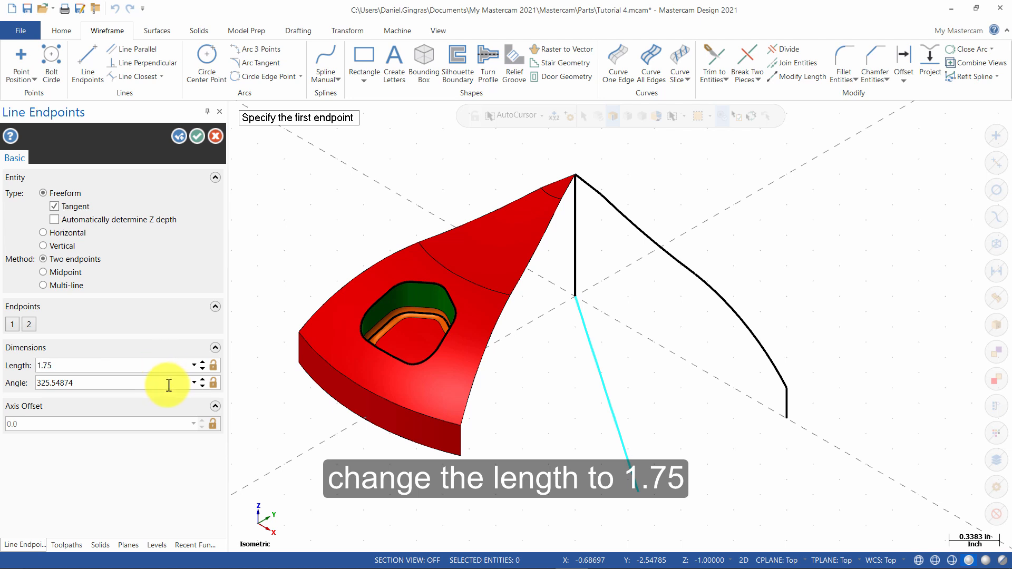
pyautogui.click(153, 384)
pyautogui.write('292.5')
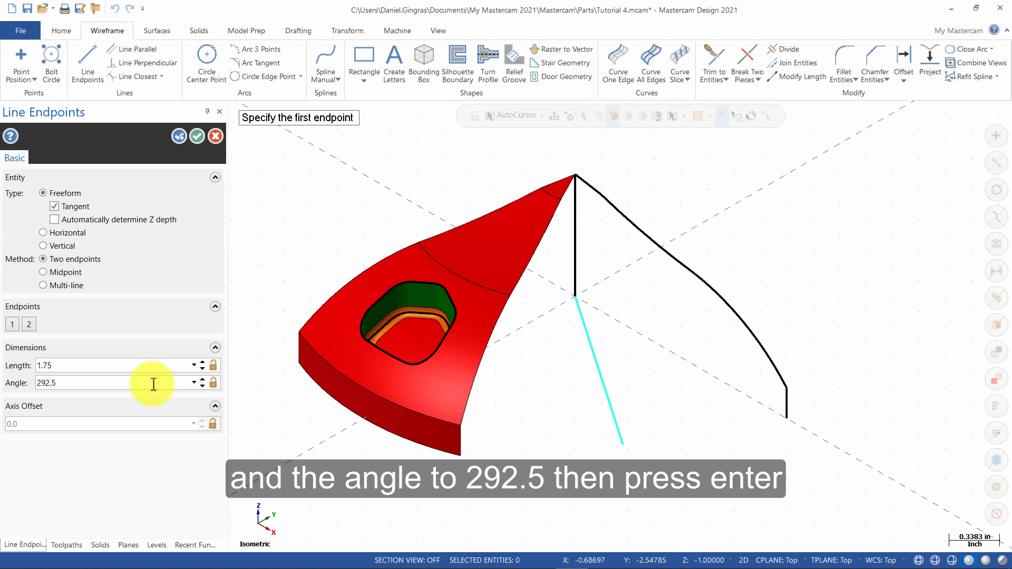
pyautogui.press('Return')
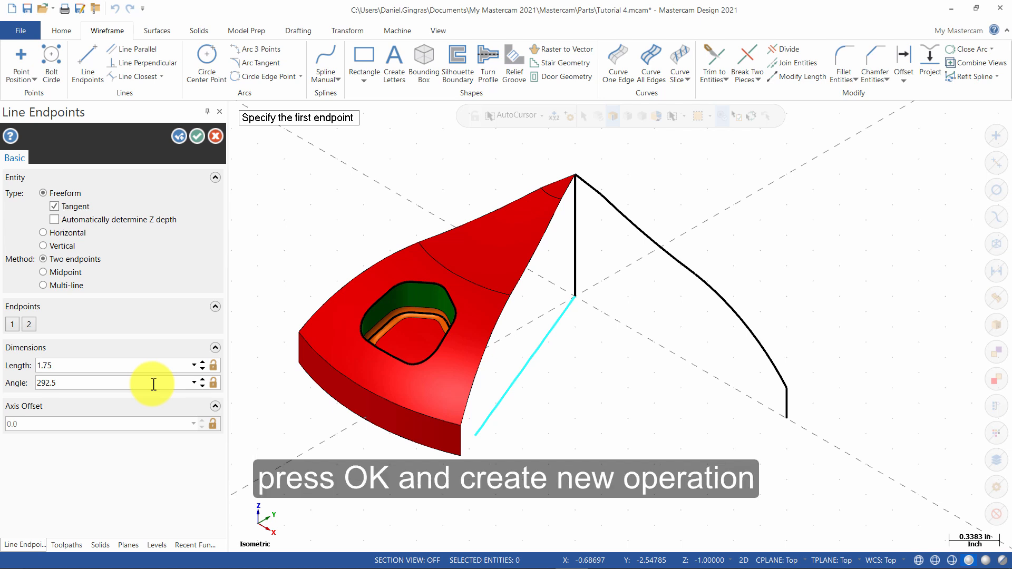
pyautogui.click(178, 138)
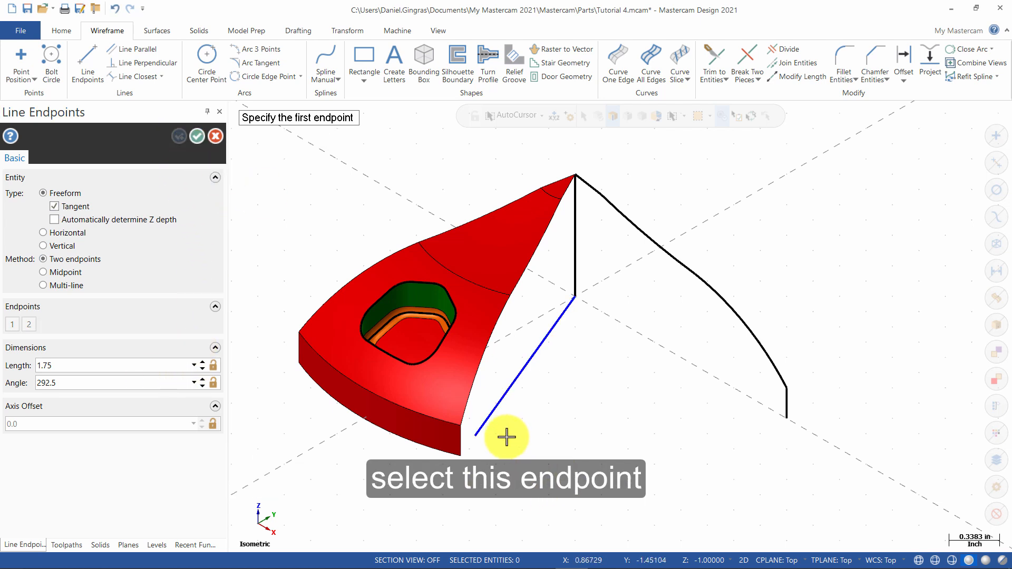
# - Create a second line from the free end of the 1.75 line, with length 0.45 and angle 345
pyautogui.click(476, 435)
pyautogui.click(476, 436)
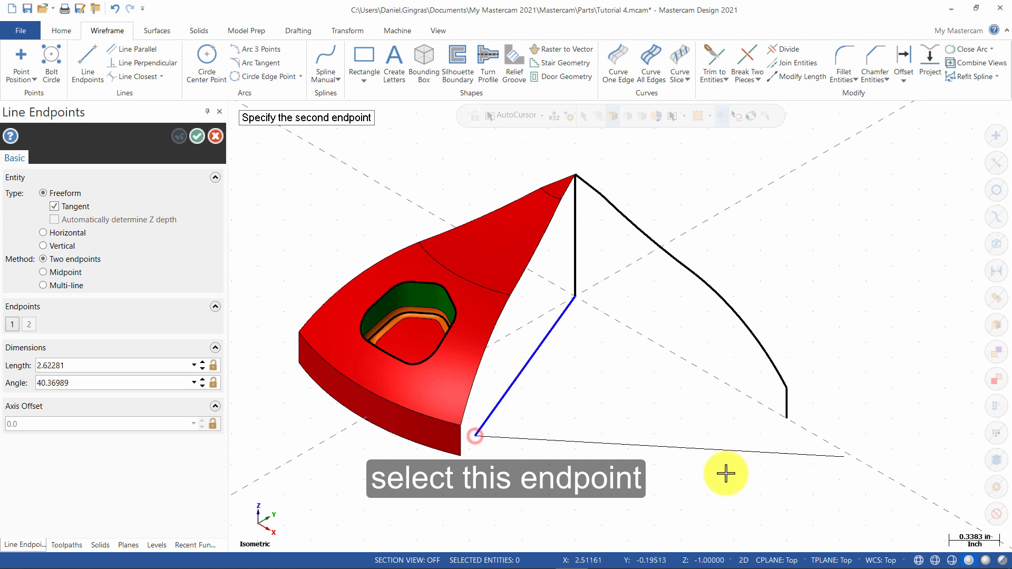
pyautogui.click(501, 466)
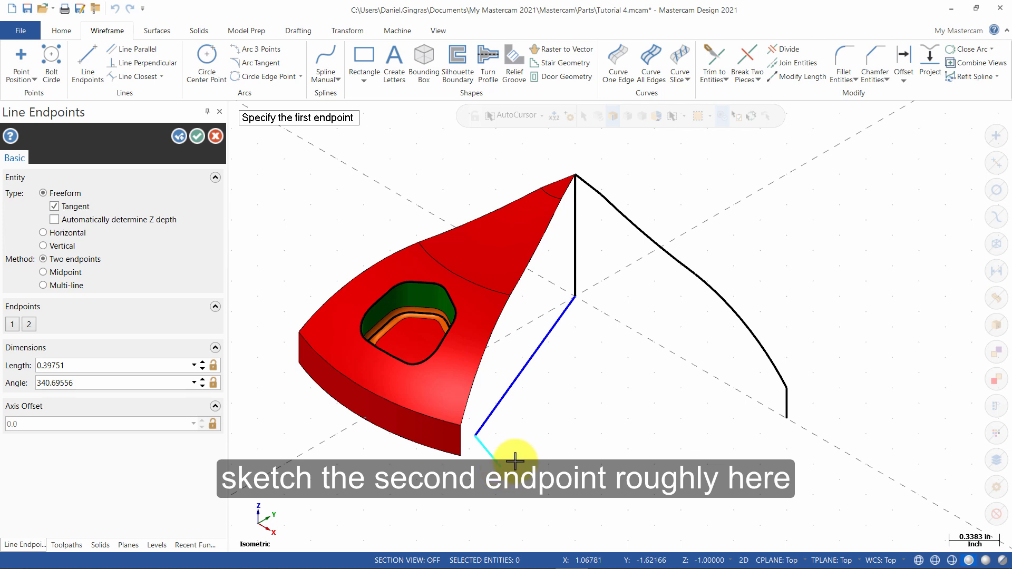
pyautogui.click(108, 365)
pyautogui.write('.45')
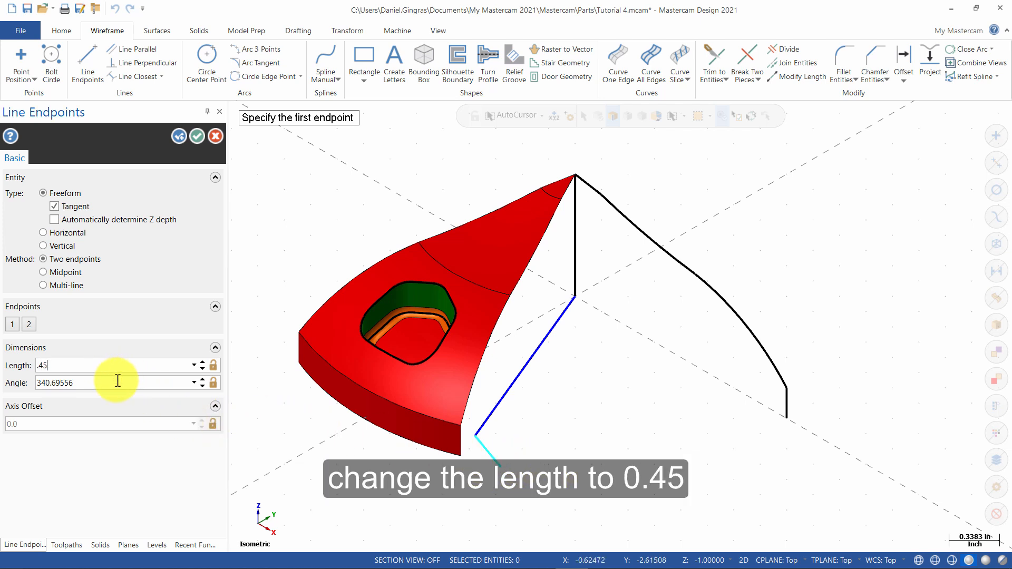
pyautogui.click(117, 380)
pyautogui.write('345.0')
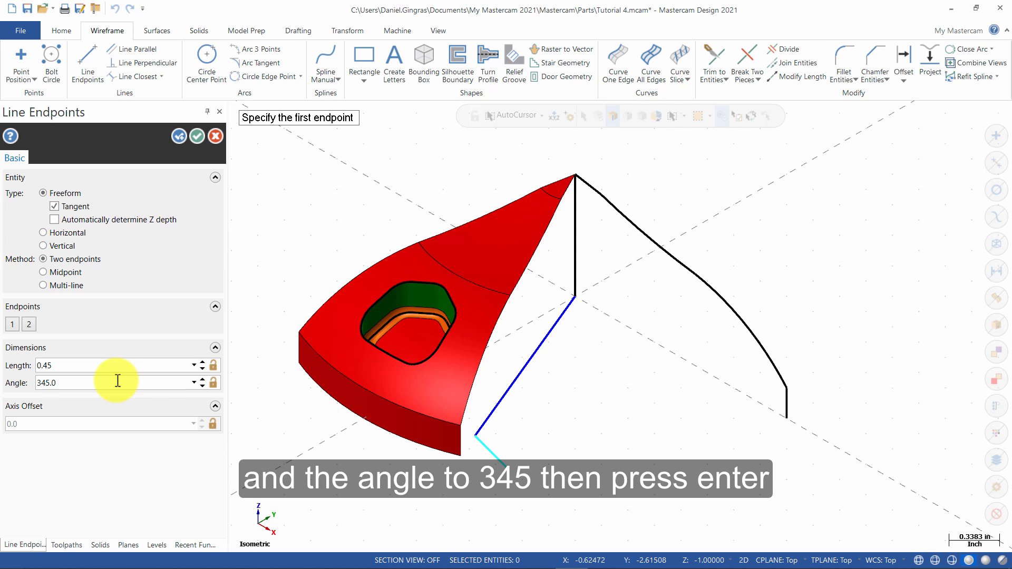
pyautogui.click(197, 138)
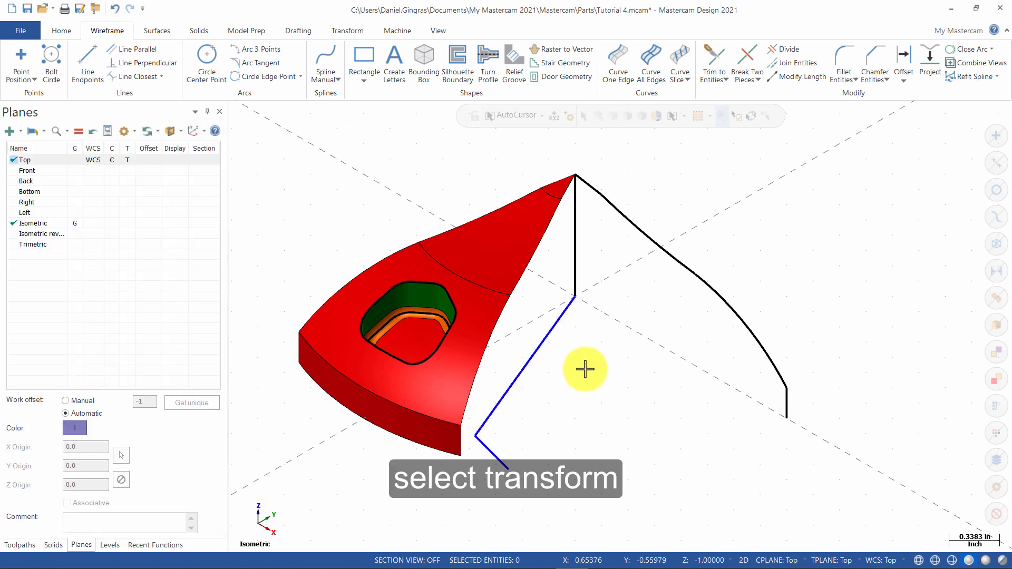
# - Mirror a copy of the short blue line about the long blue line as the vector axis, and clear the result colors
pyautogui.click(346, 30)
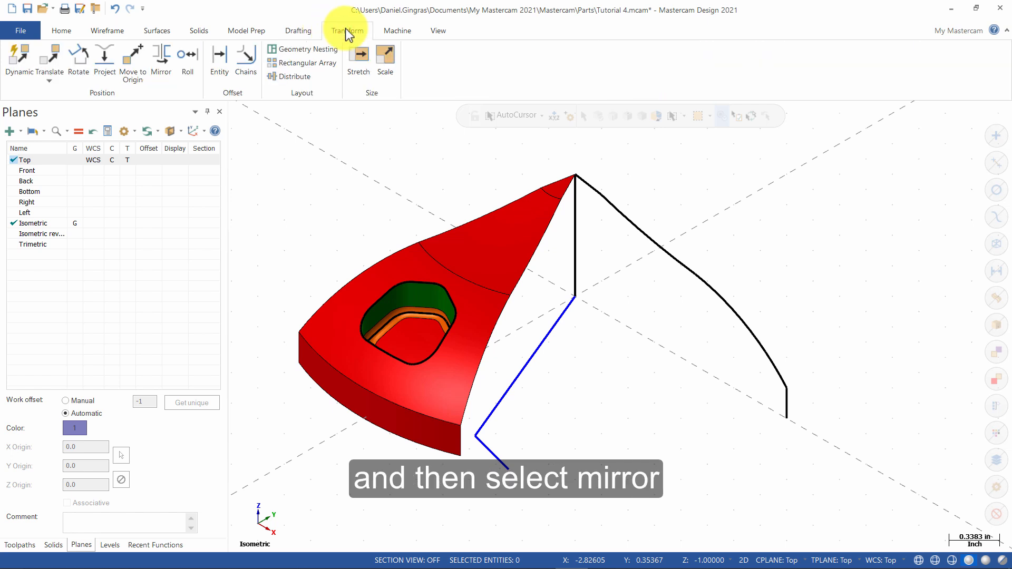
pyautogui.click(161, 61)
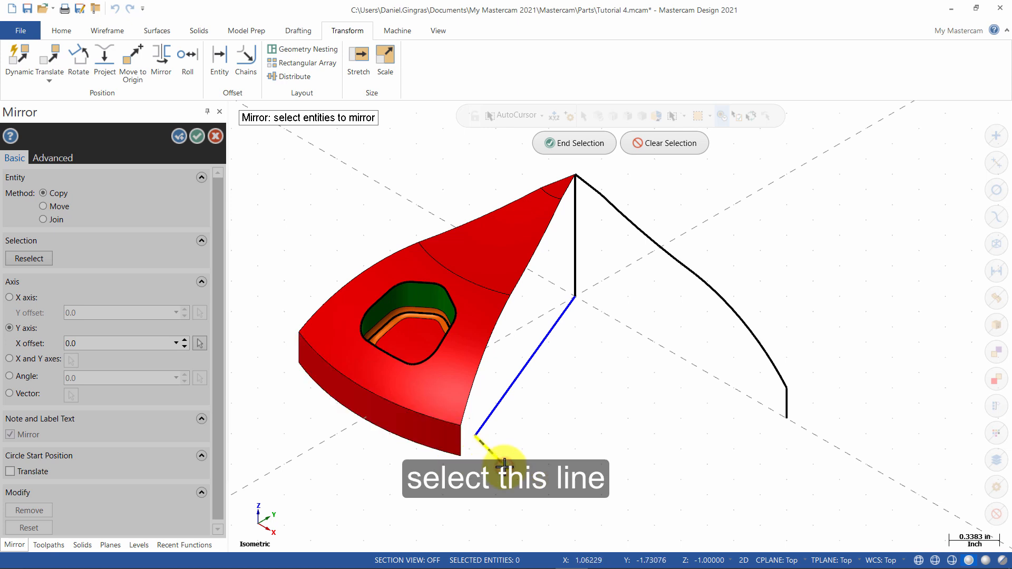
pyautogui.click(504, 462)
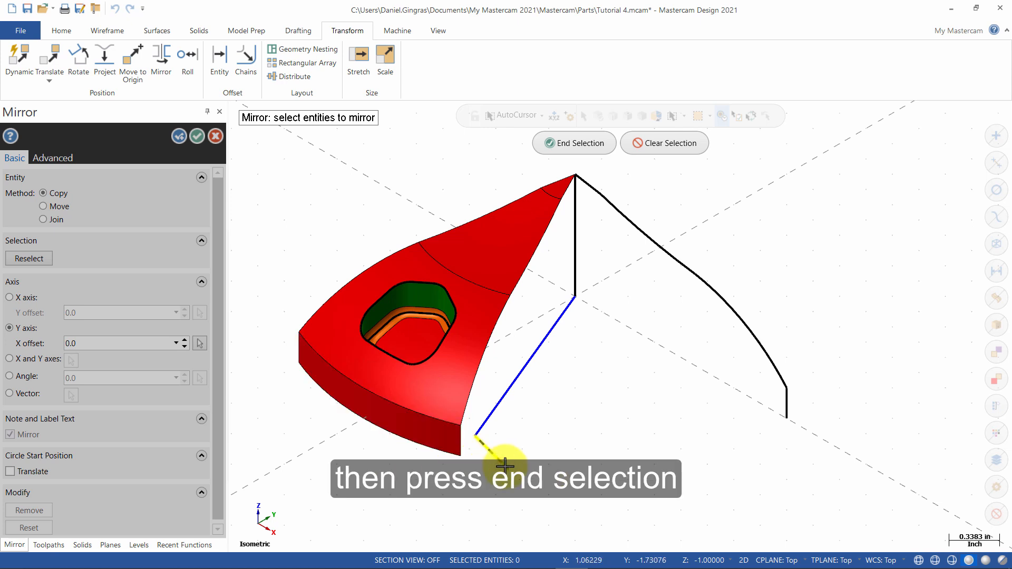
pyautogui.click(582, 142)
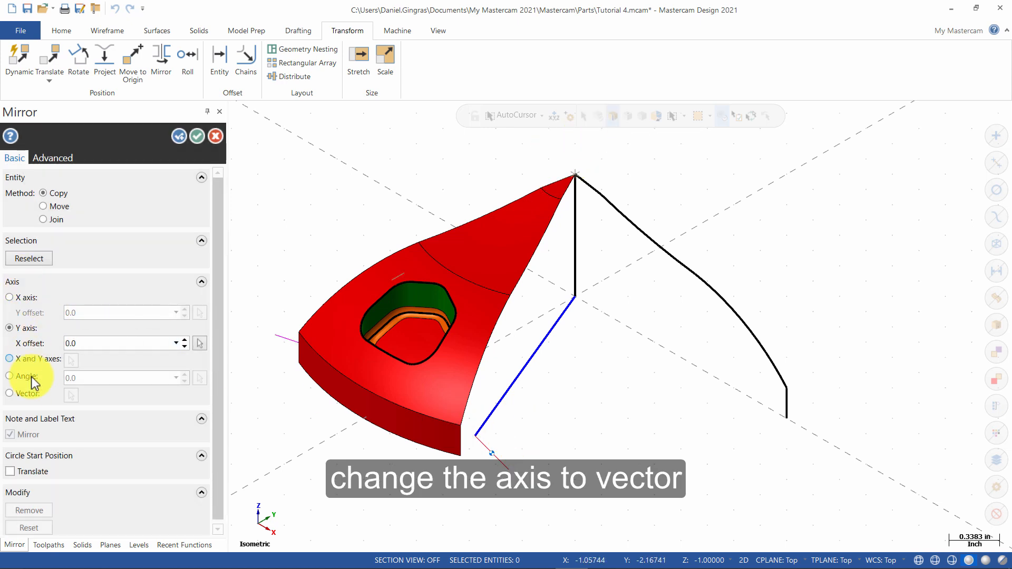
pyautogui.click(27, 394)
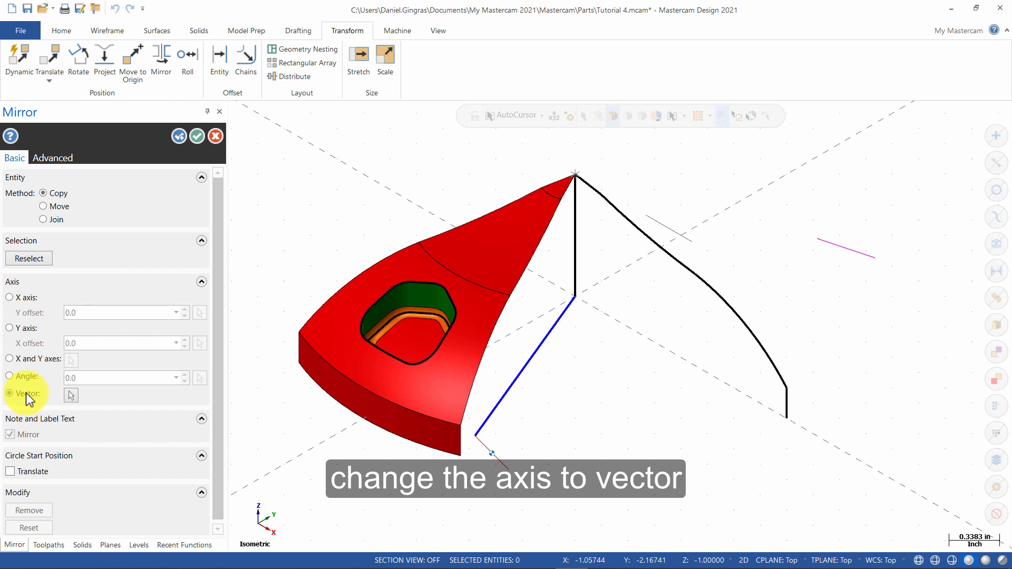
pyautogui.click(72, 394)
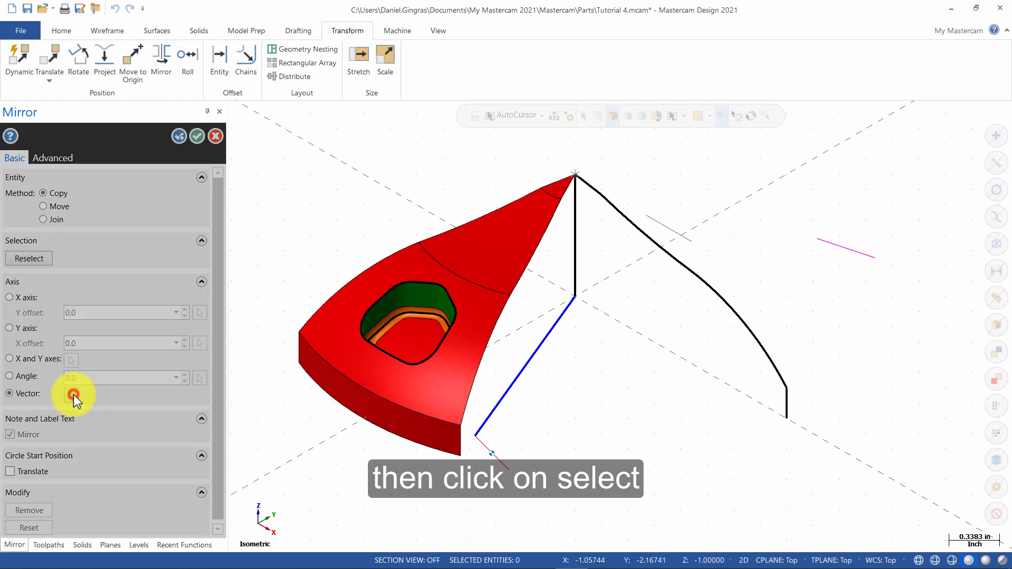
pyautogui.click(505, 400)
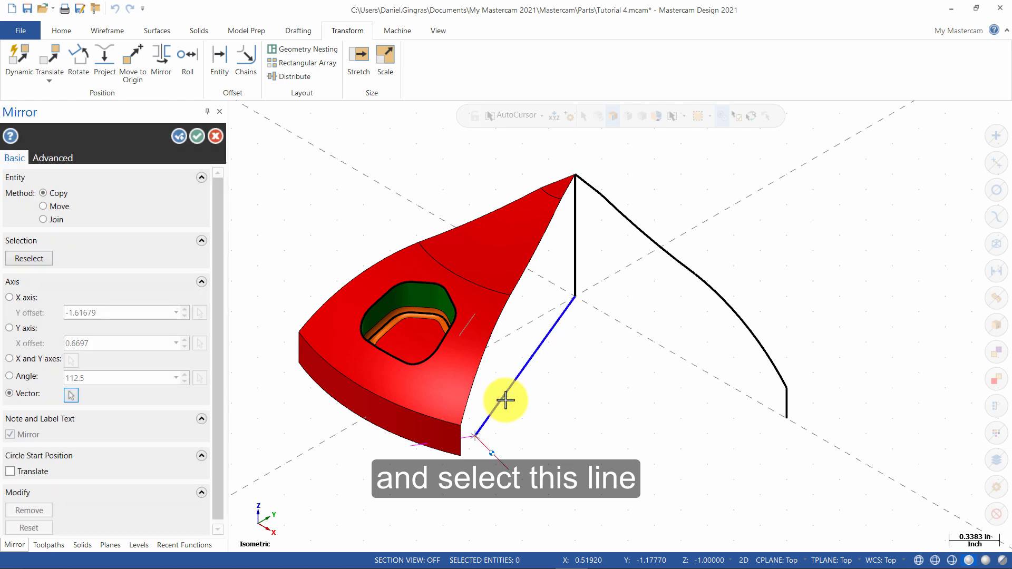
pyautogui.click(198, 135)
pyautogui.rightClick(583, 406)
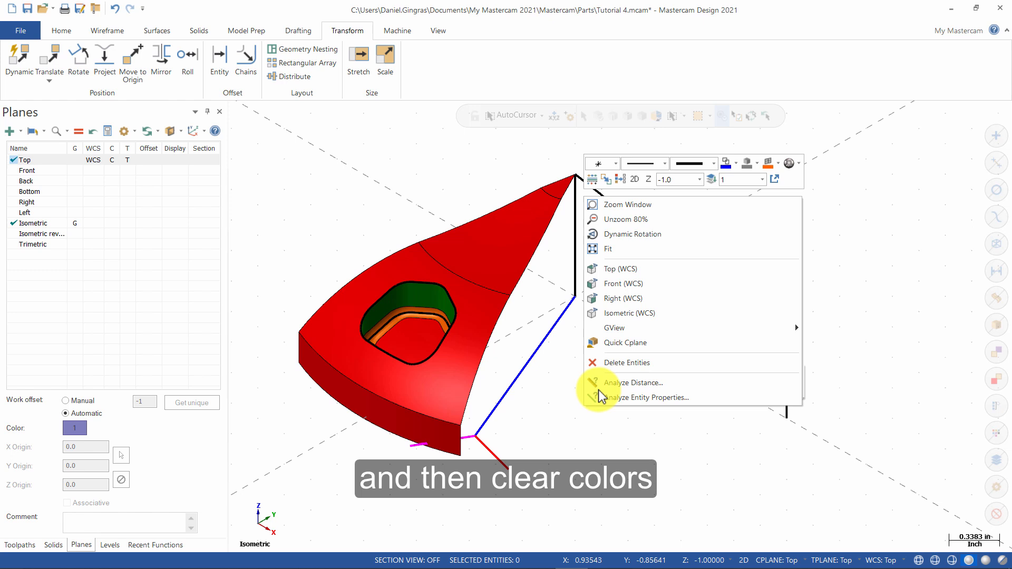
pyautogui.click(618, 181)
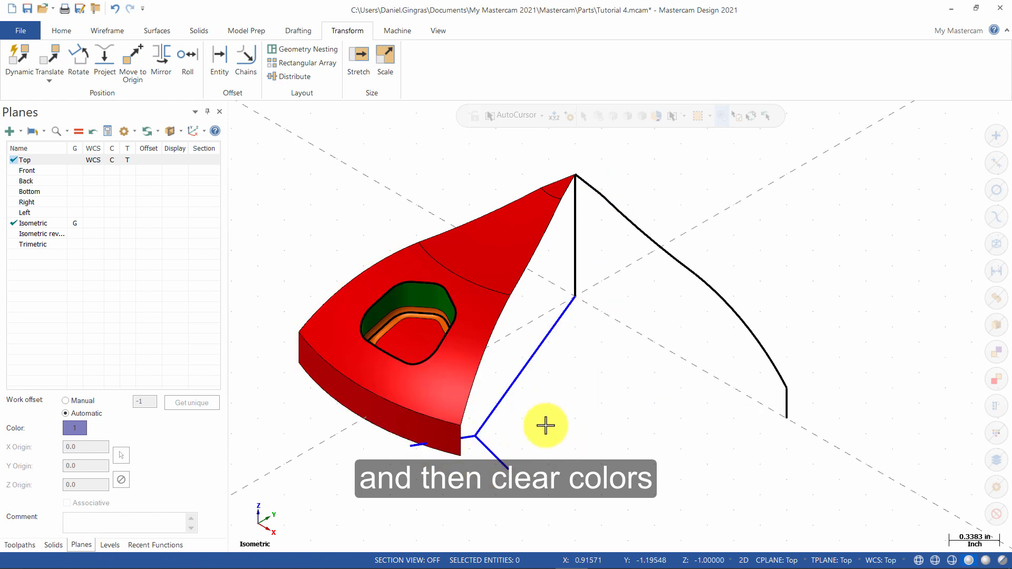
# - Fillet the corner between the short blue line and its mirrored copy with a 0.0625 radius, trimming both lines
pyautogui.click(107, 30)
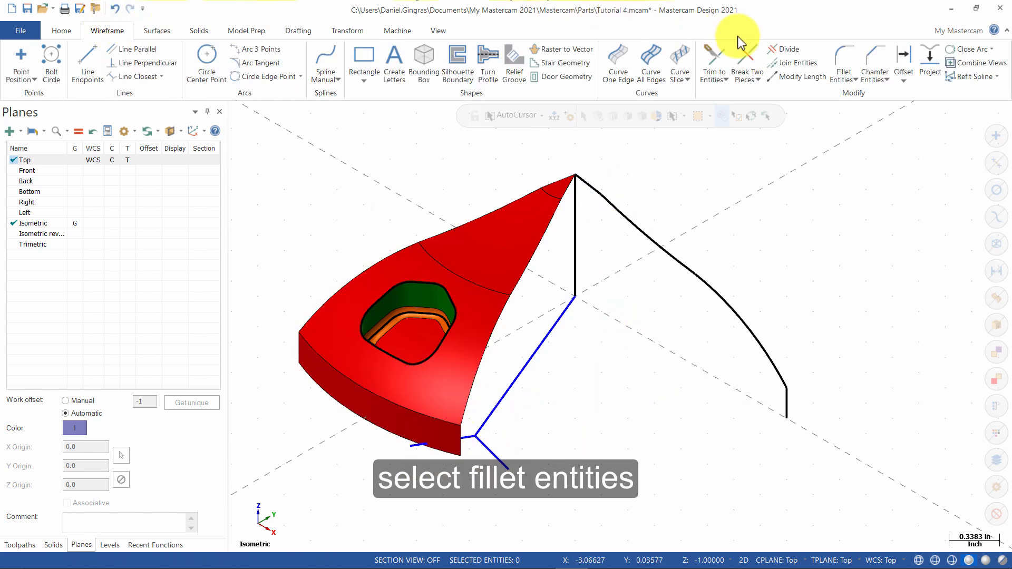
pyautogui.click(843, 59)
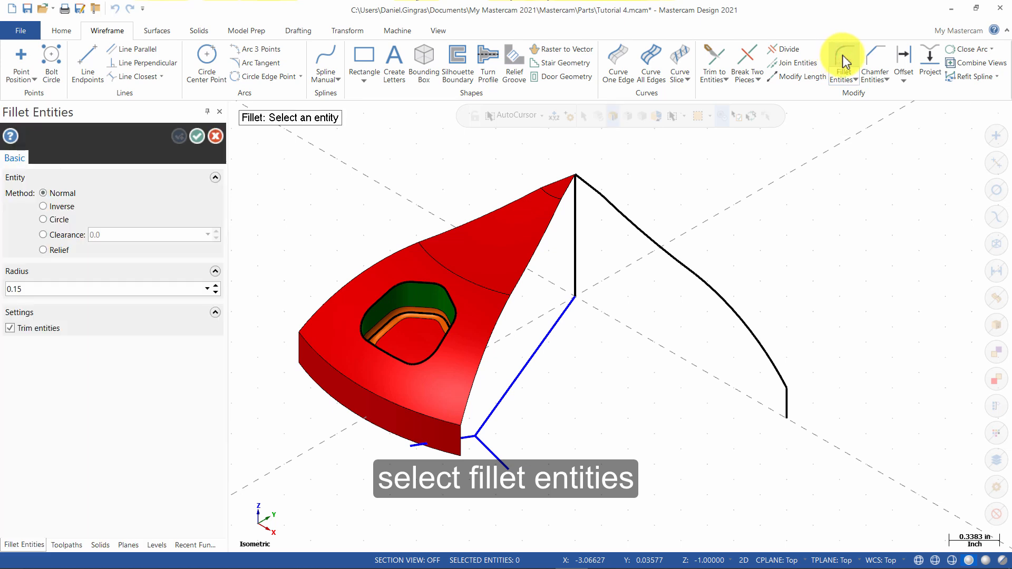
pyautogui.click(86, 289)
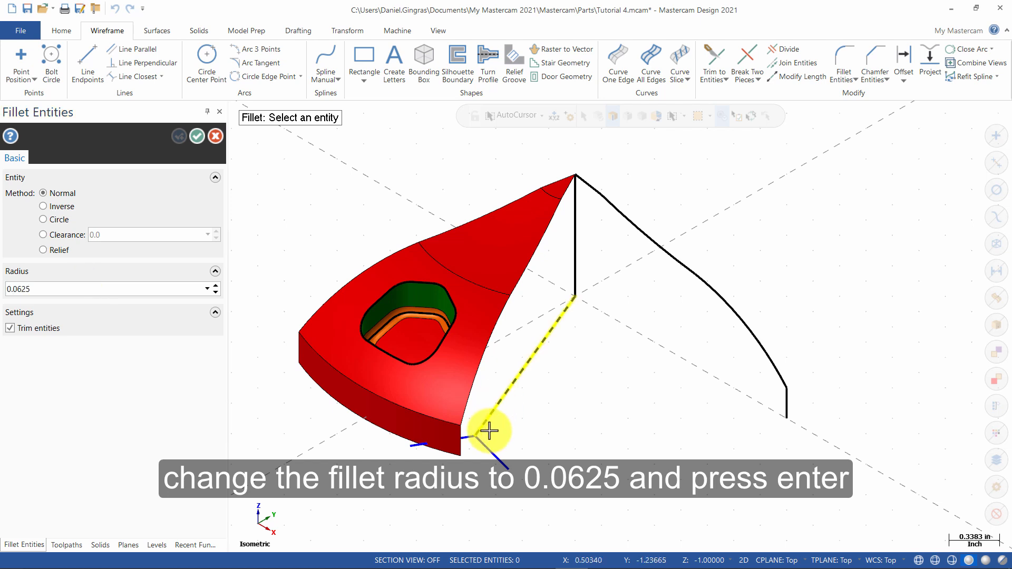
pyautogui.click(474, 444)
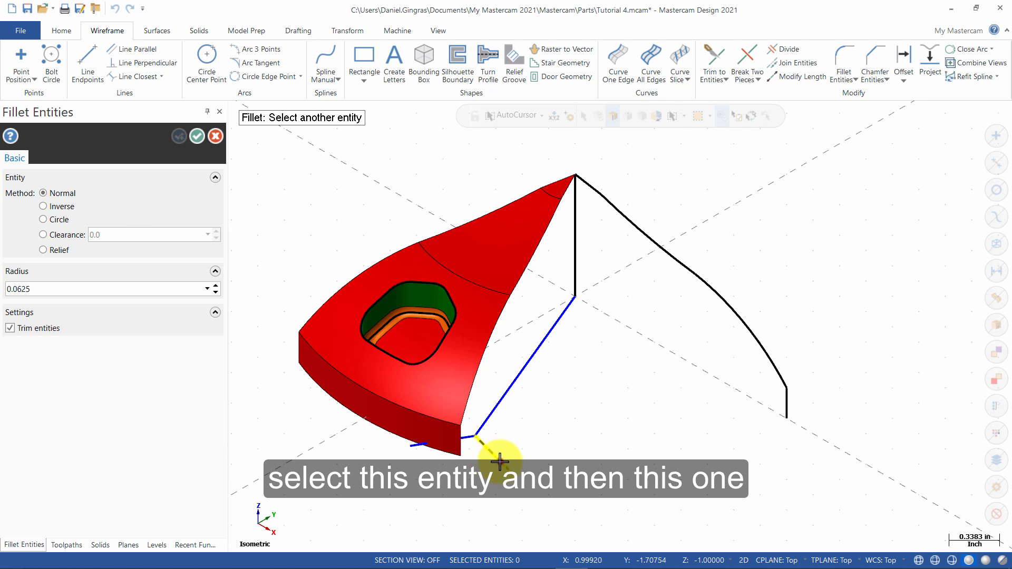
pyautogui.click(471, 440)
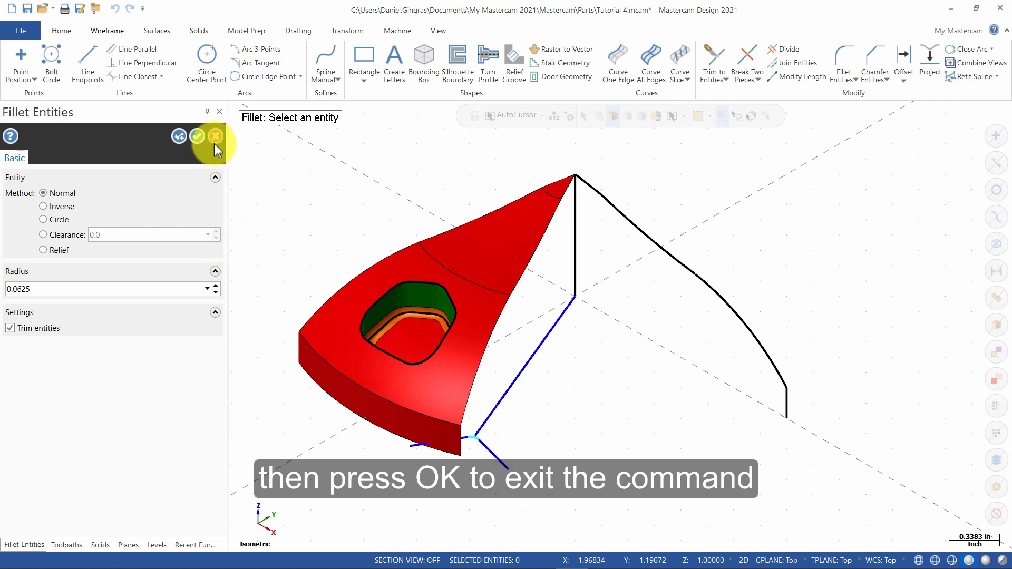
pyautogui.click(197, 137)
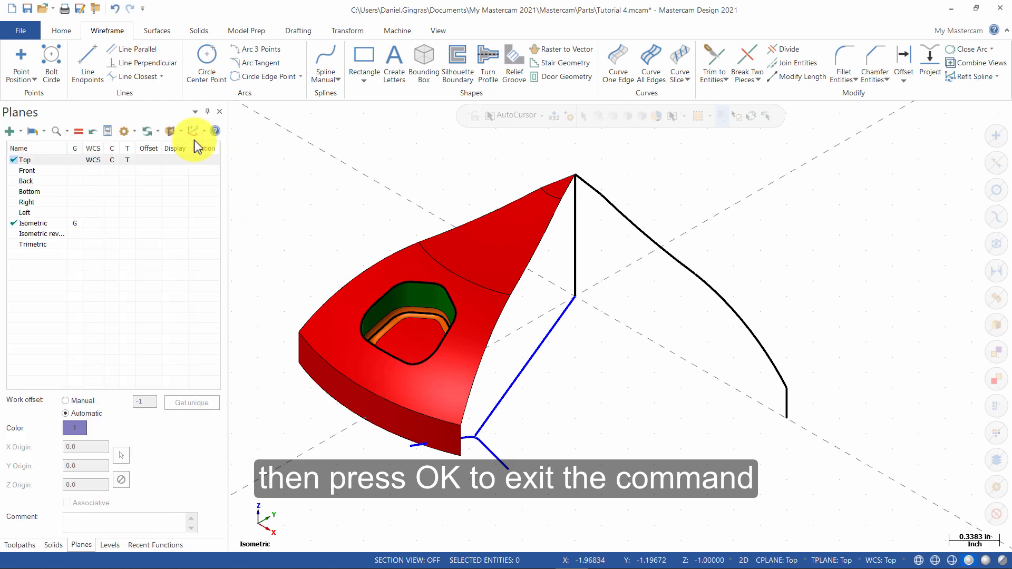
# - Break the new fillet arc into two pieces at its midpoint
pyautogui.scroll(5, 443, 458)
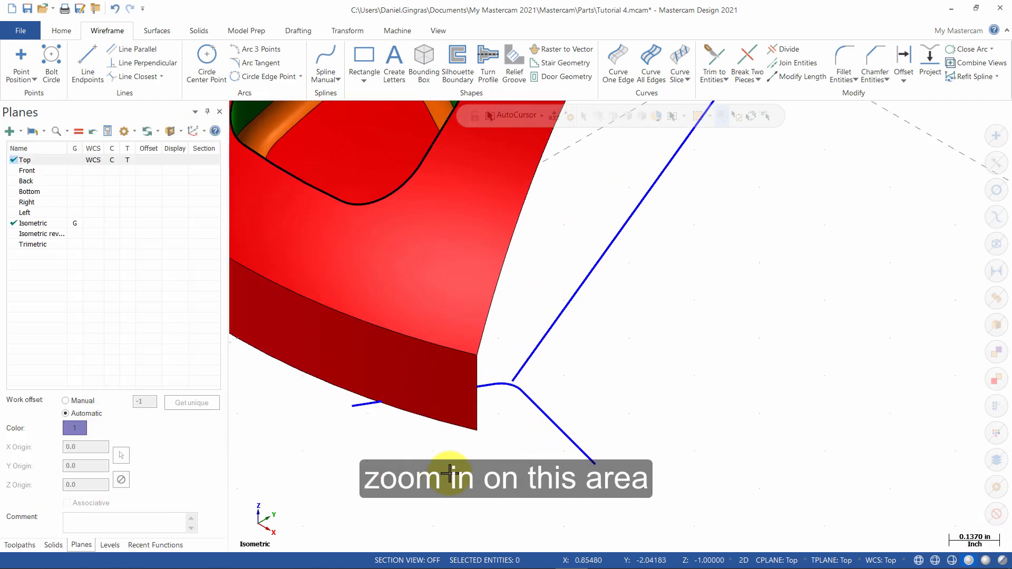
pyautogui.scroll(1, 449, 474)
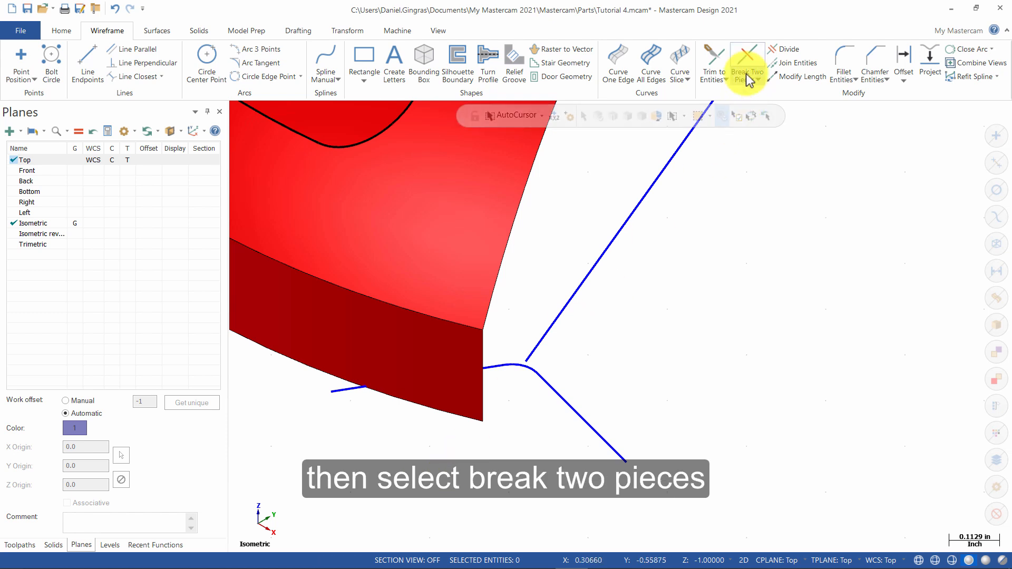
pyautogui.click(747, 52)
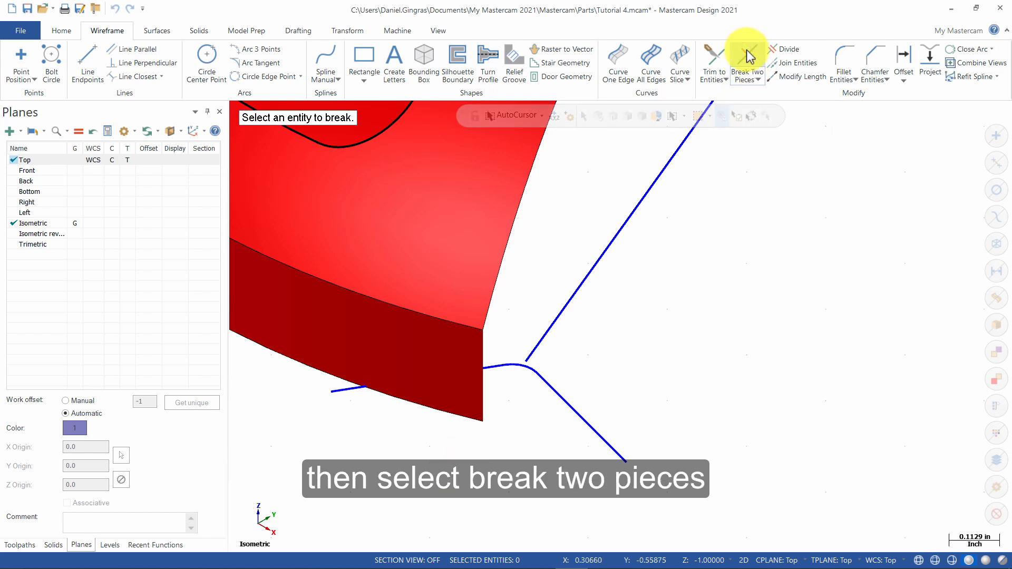
pyautogui.click(529, 370)
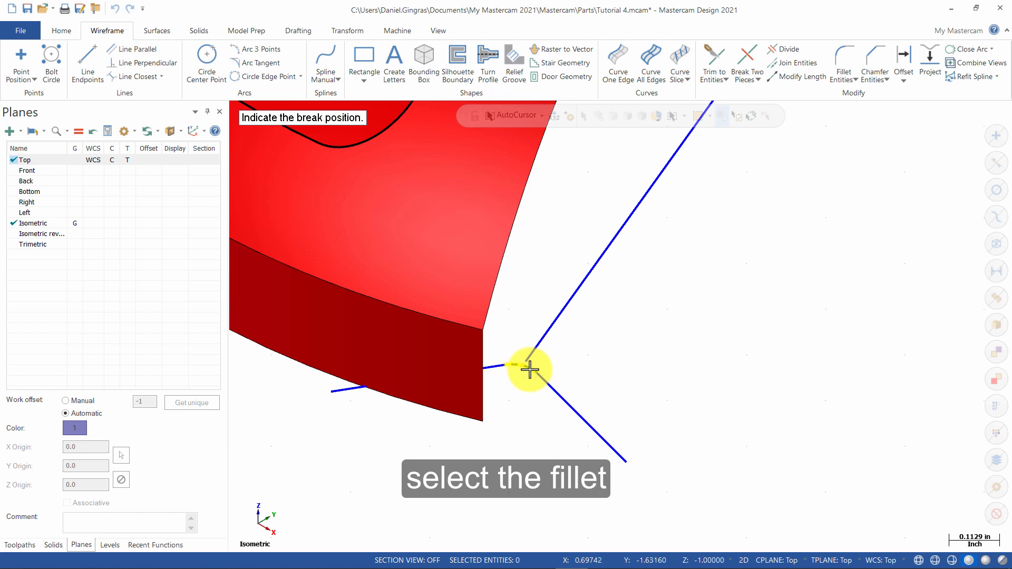
pyautogui.scroll(8, 529, 369)
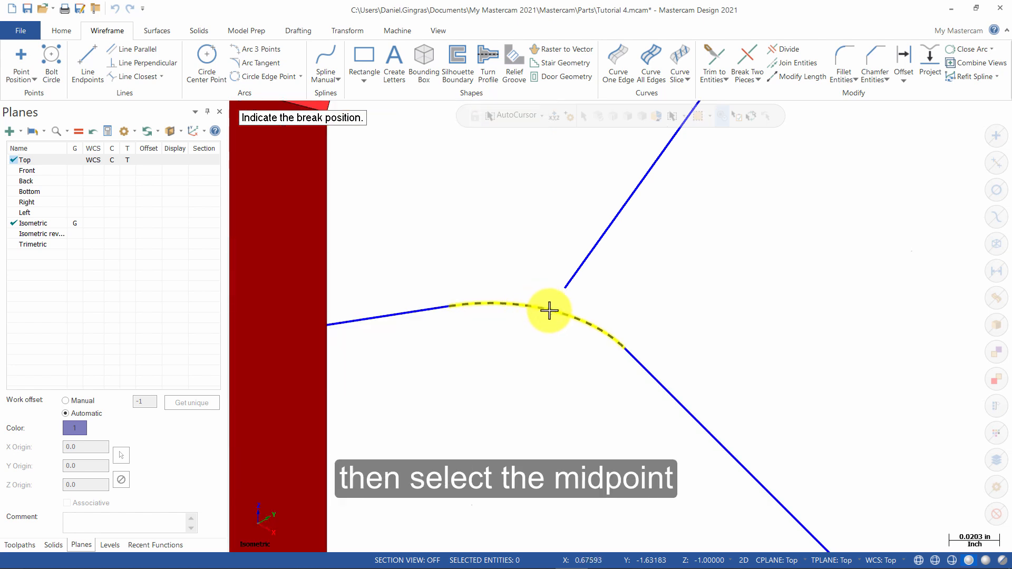
pyautogui.click(549, 310)
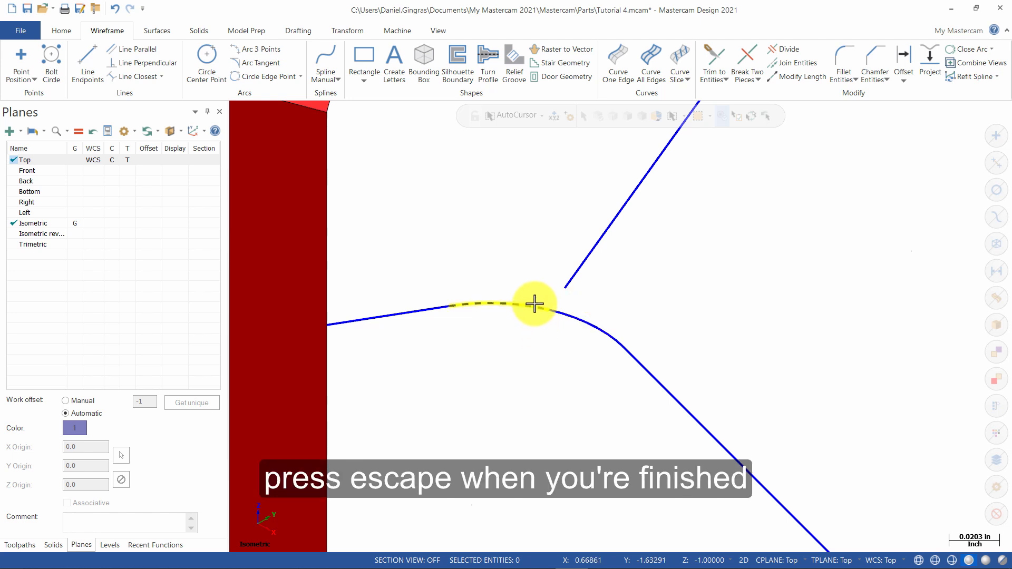
# - Delete the long blue line, the original short line and the half of the fillet arc adjoining it
pyautogui.scroll(-7, 585, 321)
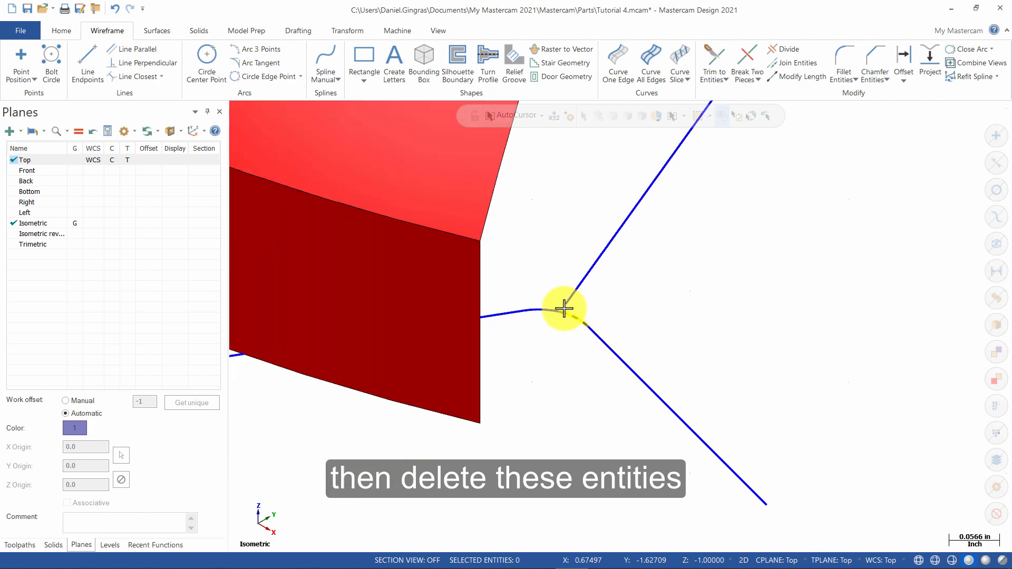
pyautogui.click(589, 280)
pyautogui.press('Delete')
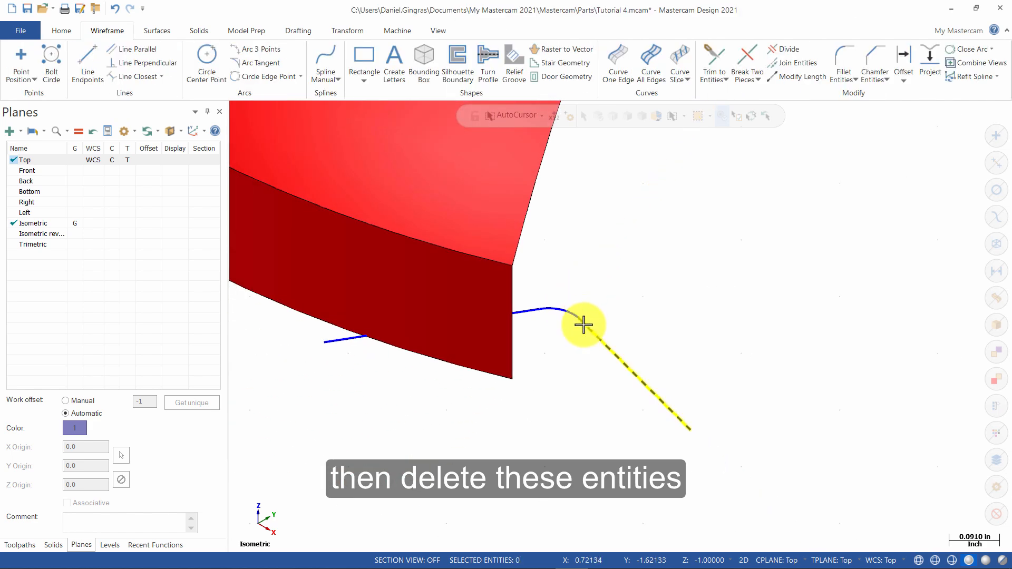
pyautogui.click(583, 327)
pyautogui.press('Delete')
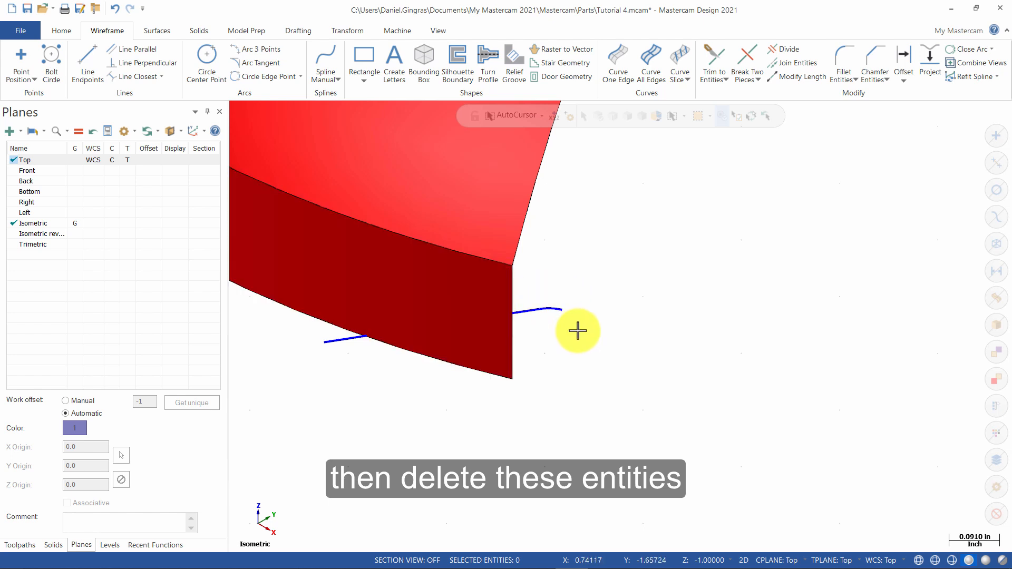
# - Set the surface color to magenta
pyautogui.rightClick(632, 218)
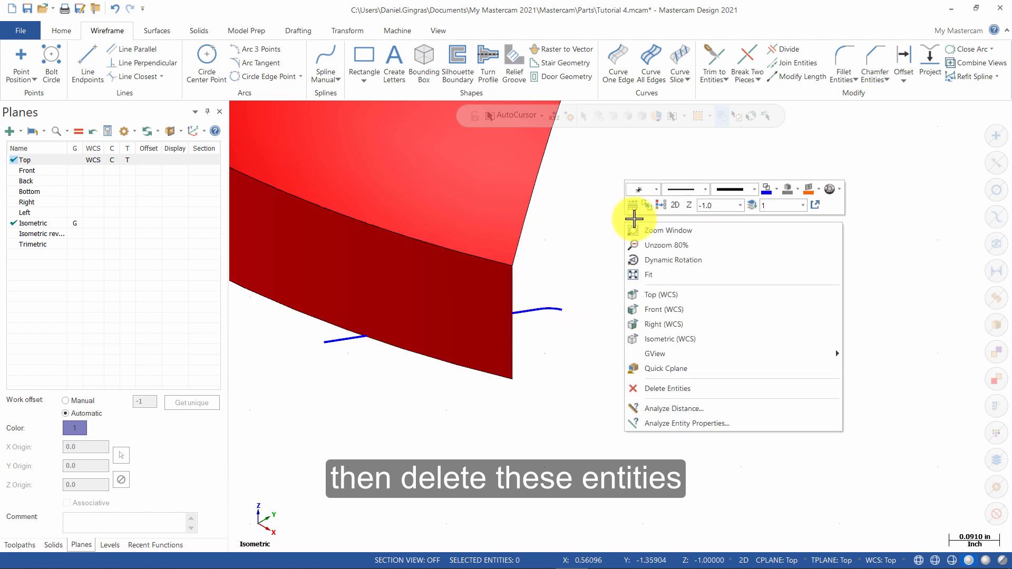
pyautogui.click(818, 191)
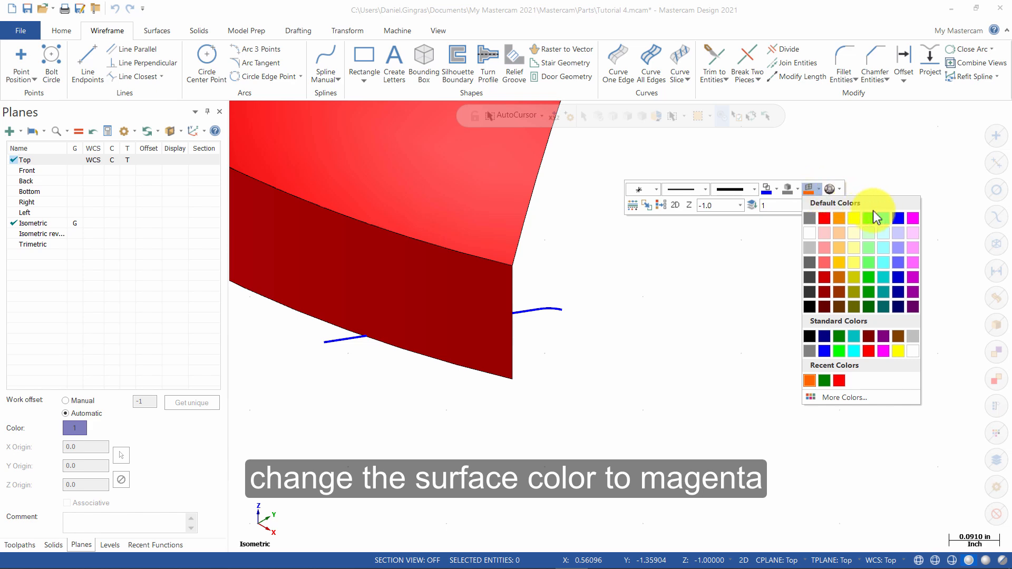
pyautogui.click(911, 217)
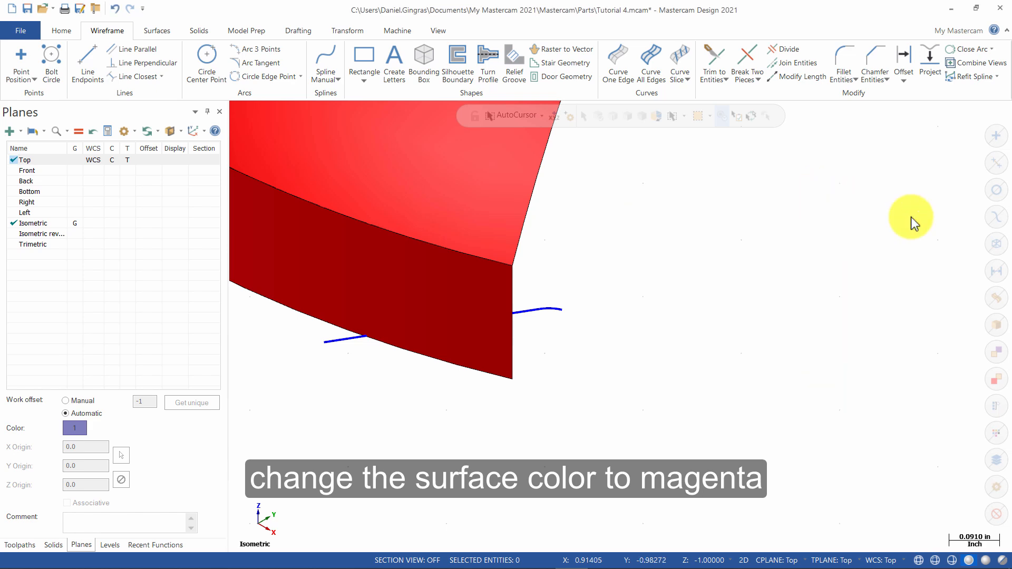
# - Create draft surfaces from the blue line-and-arc chain with a length of 0.75 and an angle of -10 degrees
pyautogui.click(157, 31)
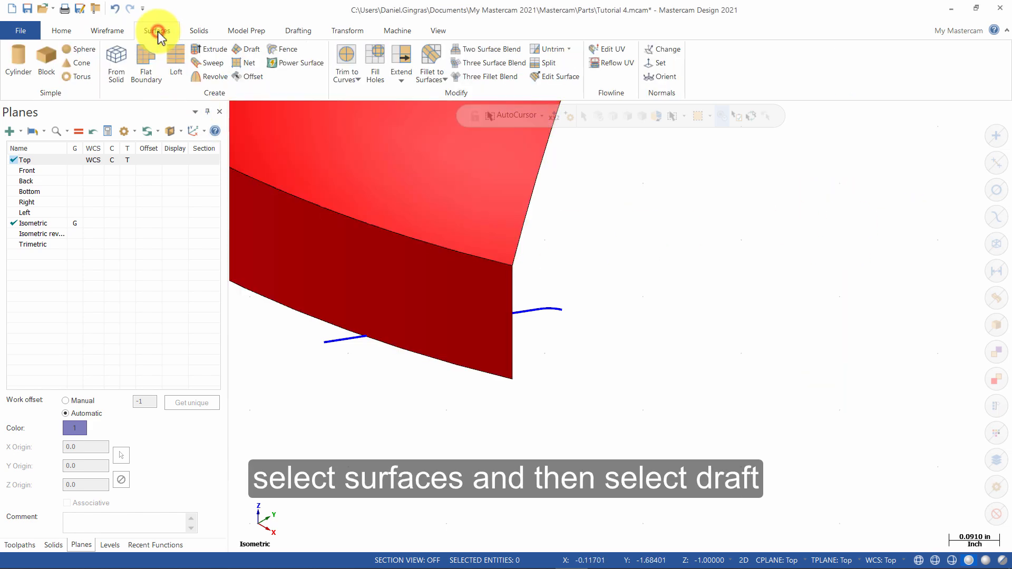
pyautogui.click(251, 50)
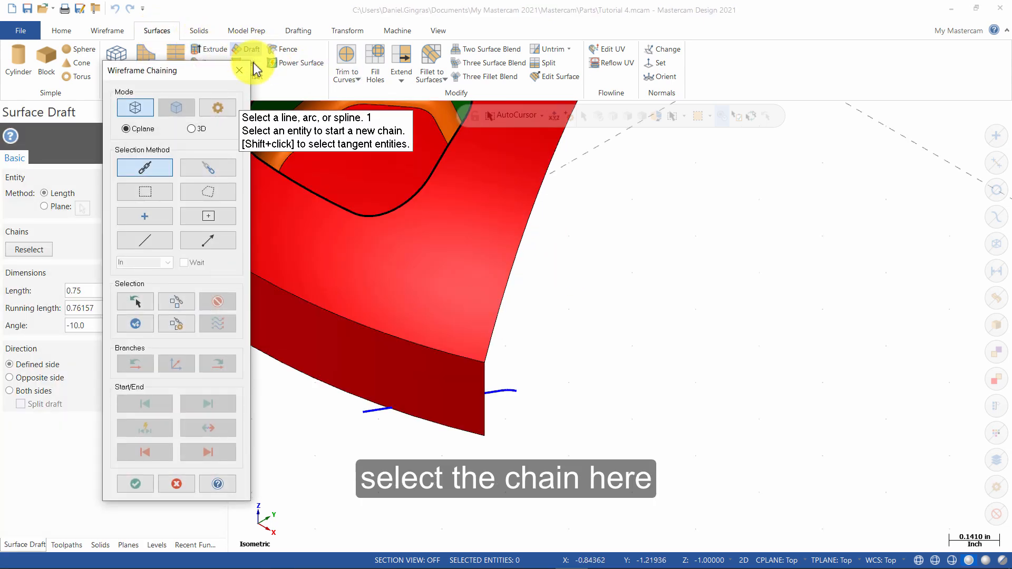
pyautogui.click(521, 392)
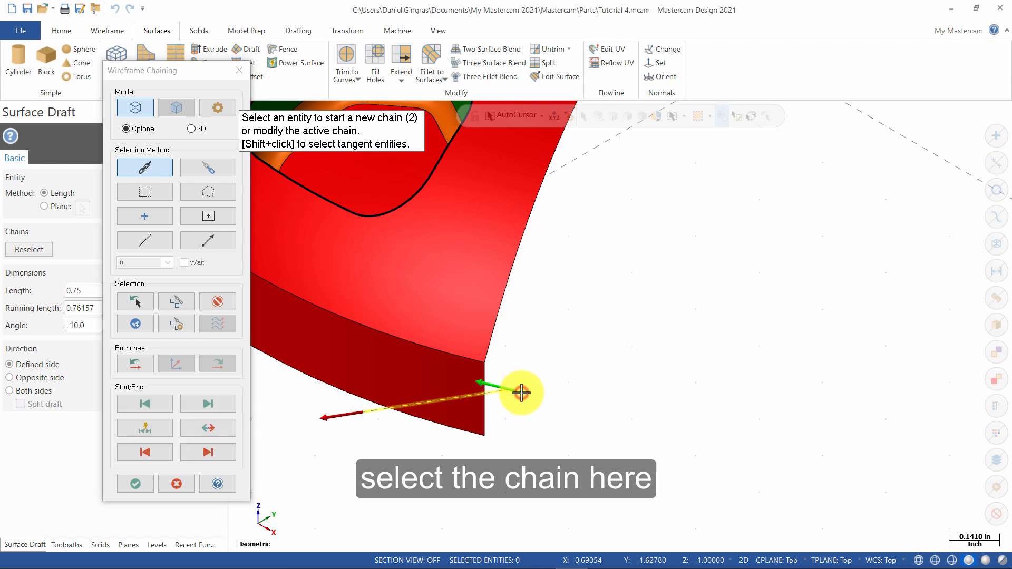
pyautogui.click(135, 484)
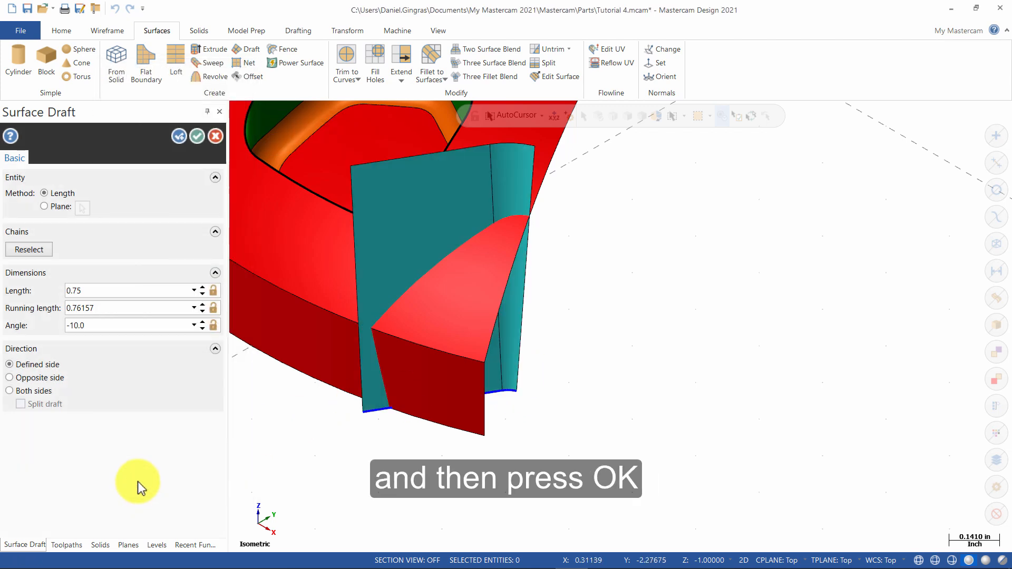
pyautogui.click(107, 287)
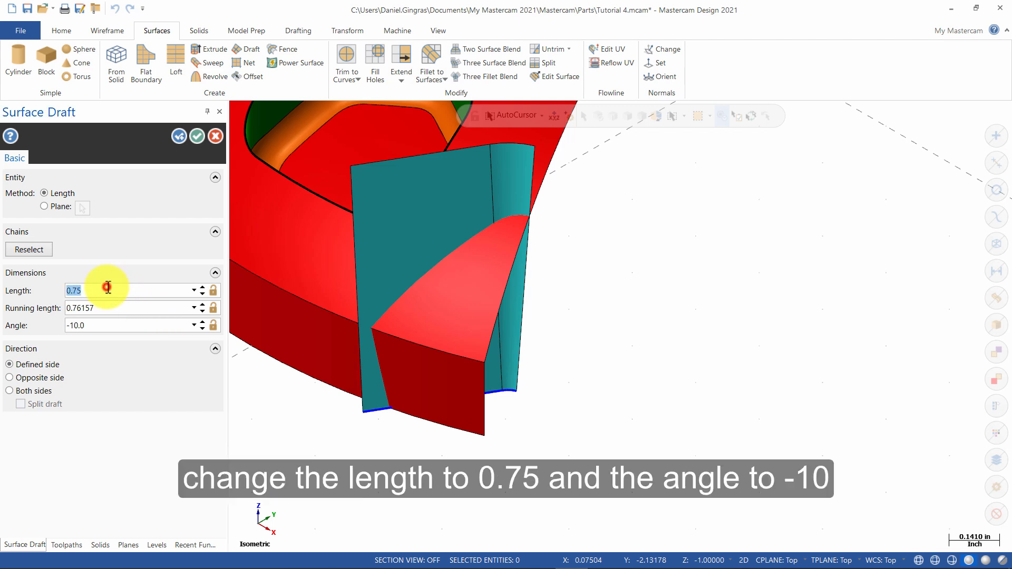
pyautogui.click(111, 327)
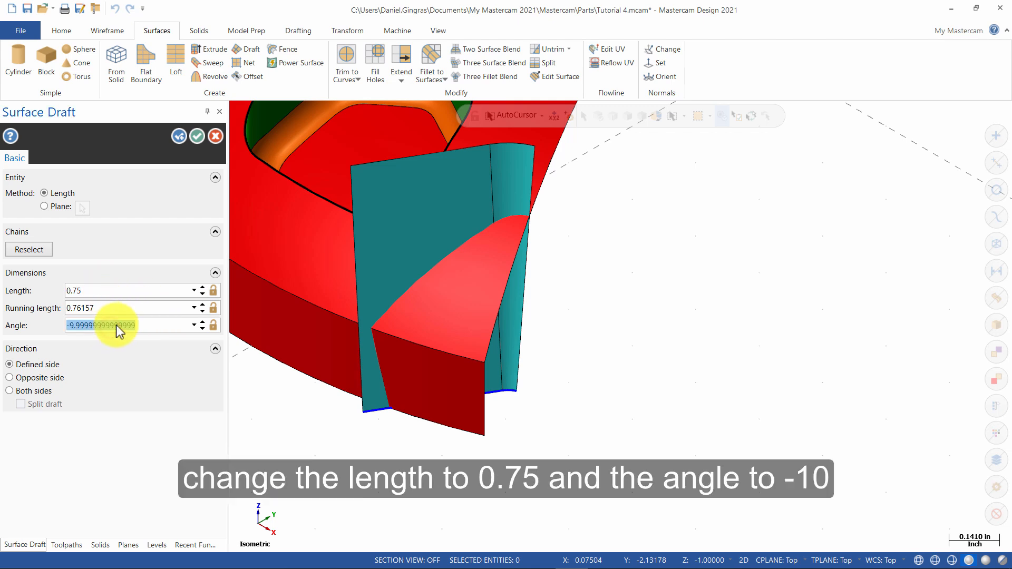
pyautogui.write('-10')
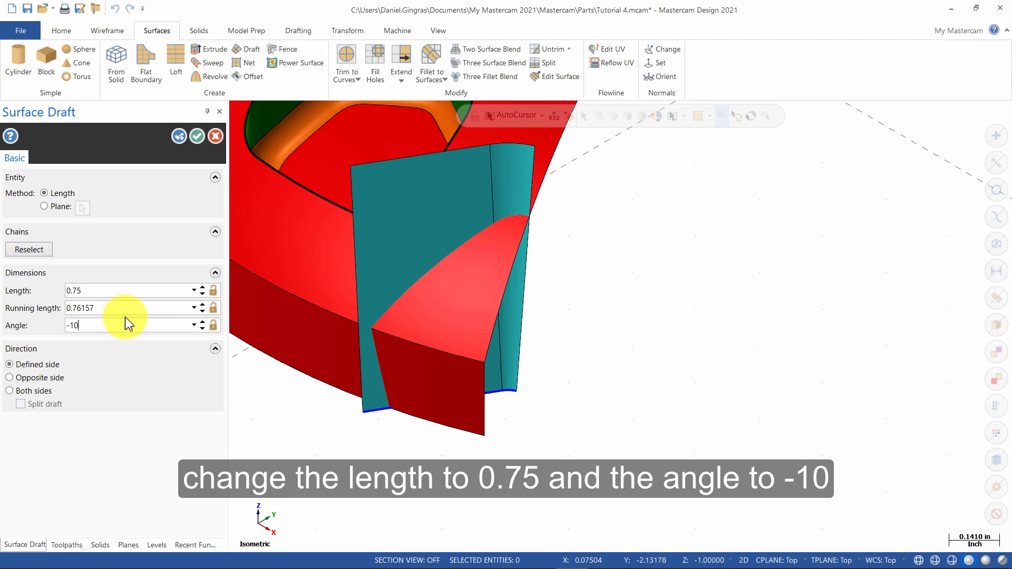
pyautogui.press('Return')
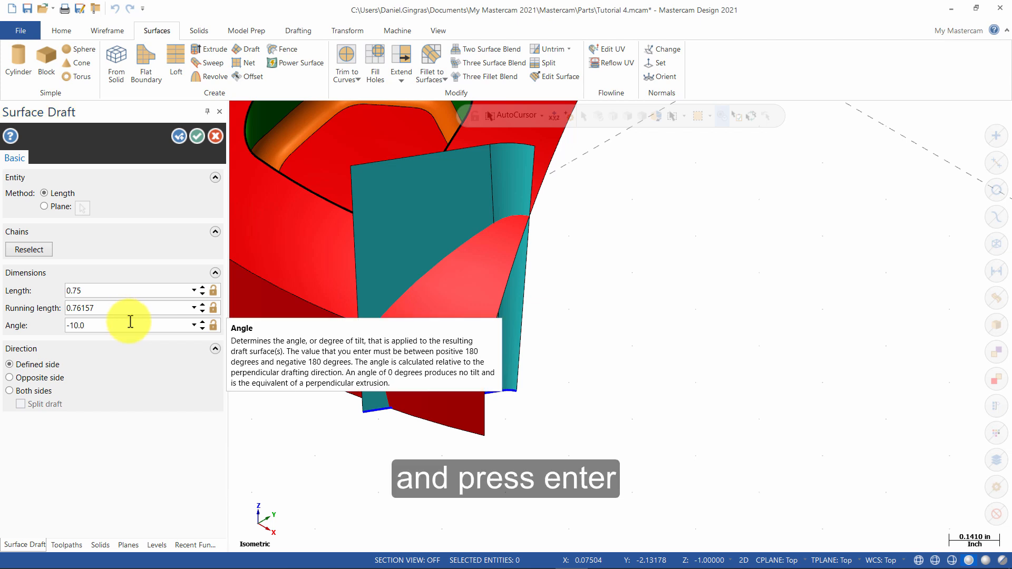
pyautogui.click(197, 136)
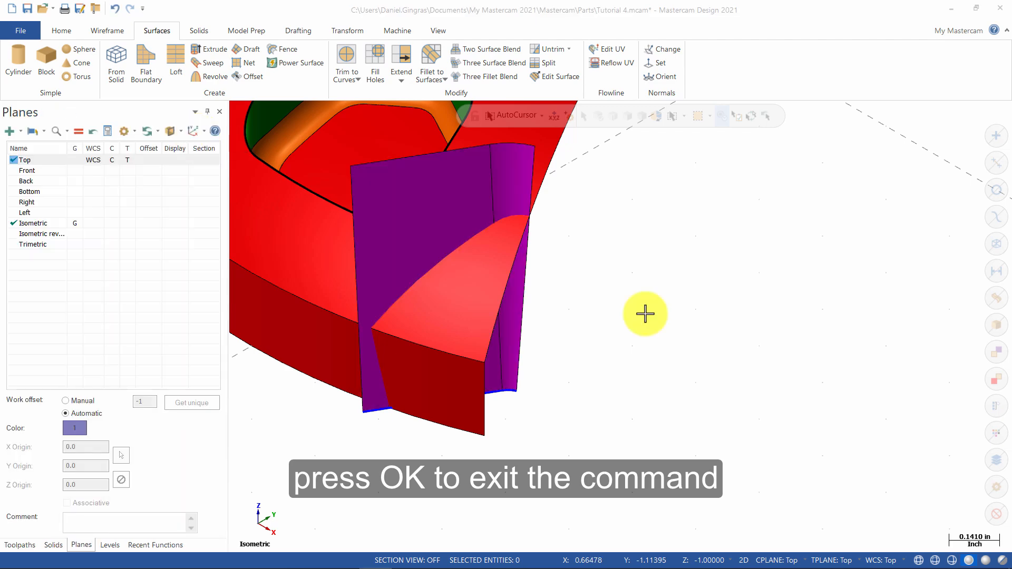
# - Create intersection curves between the magenta draft surfaces and the red top and side surfaces, keeping the default tolerance and offsets
pyautogui.click(104, 33)
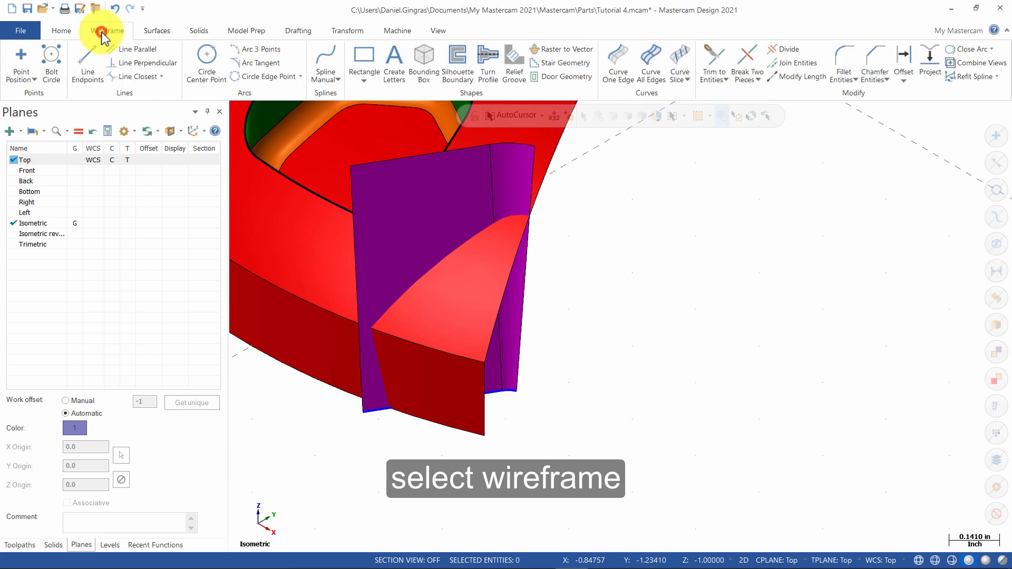
pyautogui.click(691, 82)
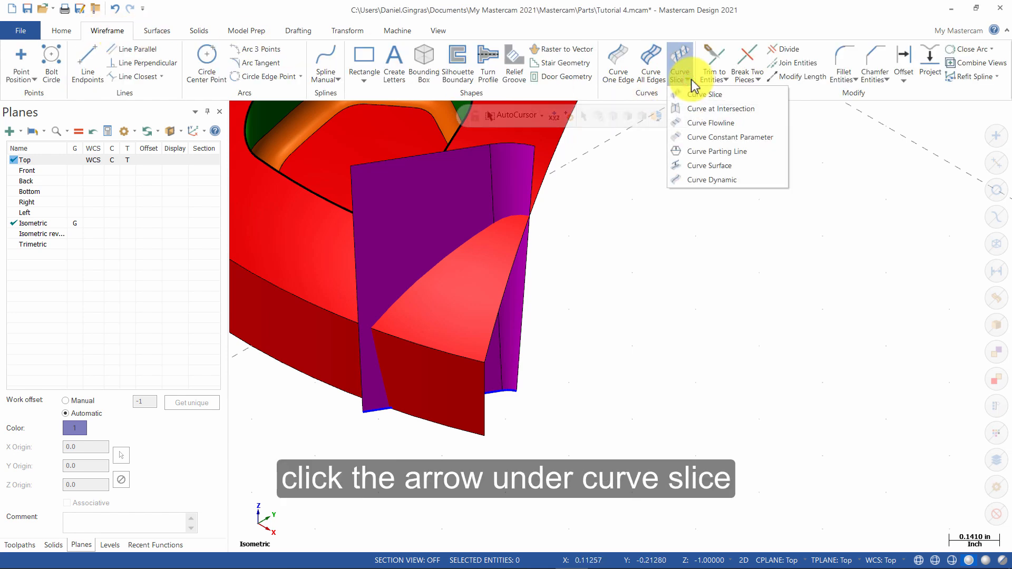
pyautogui.click(706, 109)
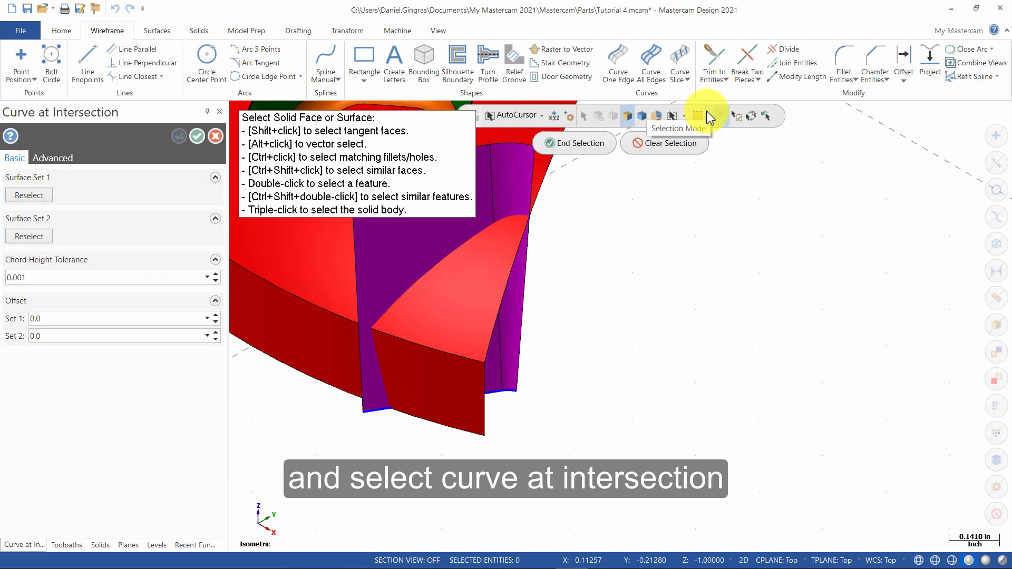
pyautogui.click(526, 199)
pyautogui.click(399, 241)
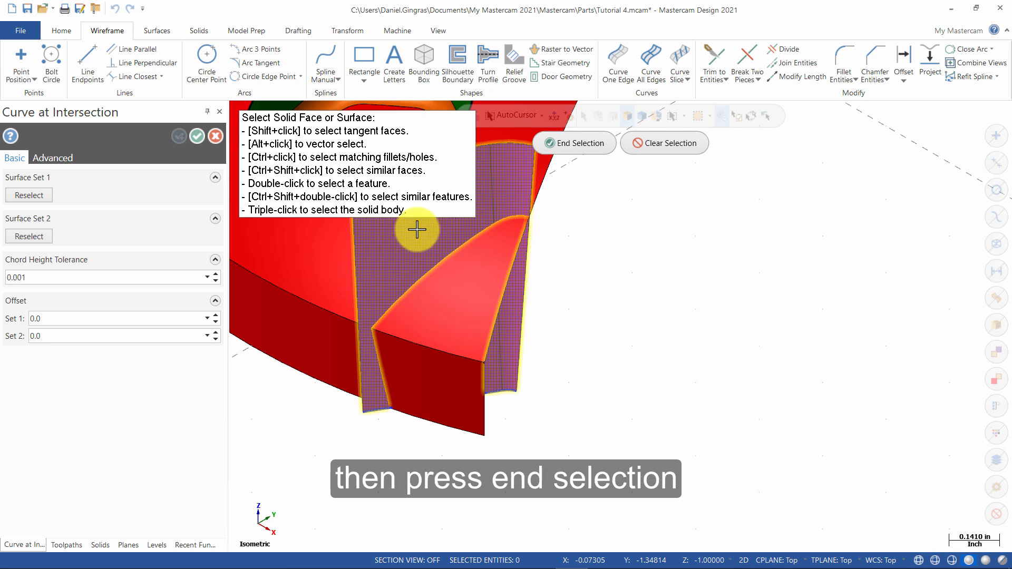
pyautogui.click(594, 147)
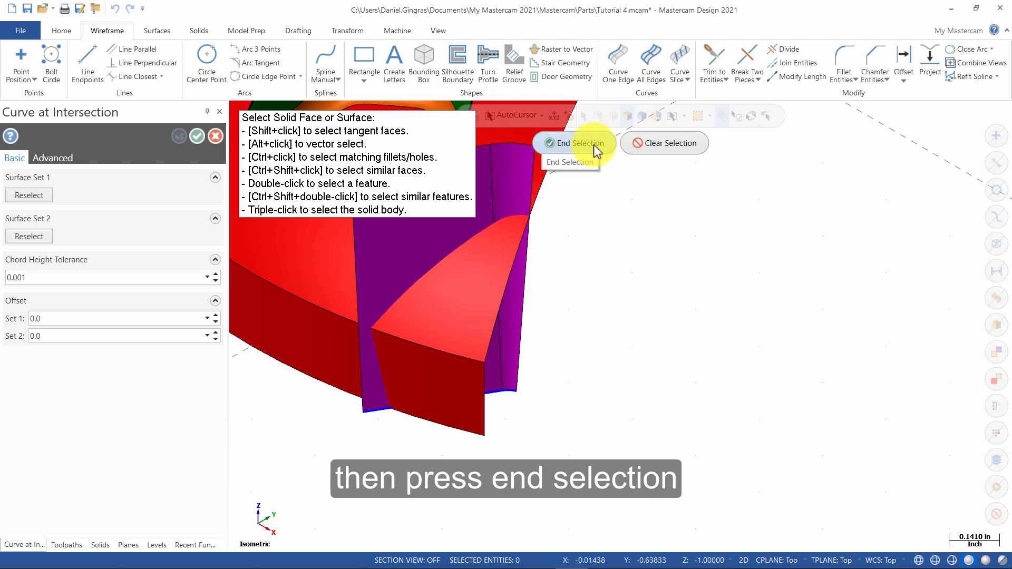
pyautogui.click(477, 279)
pyautogui.click(435, 369)
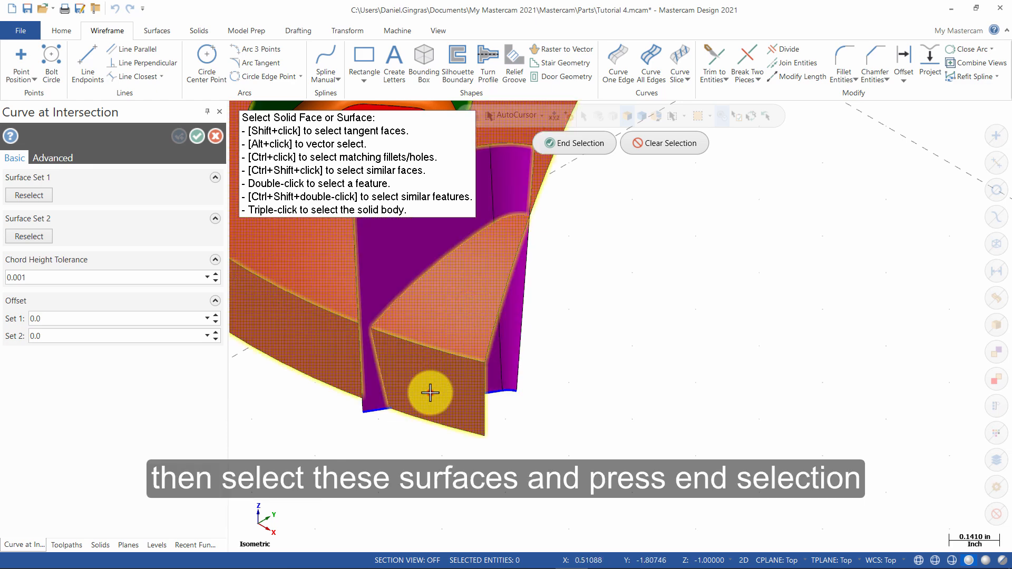
pyautogui.click(584, 144)
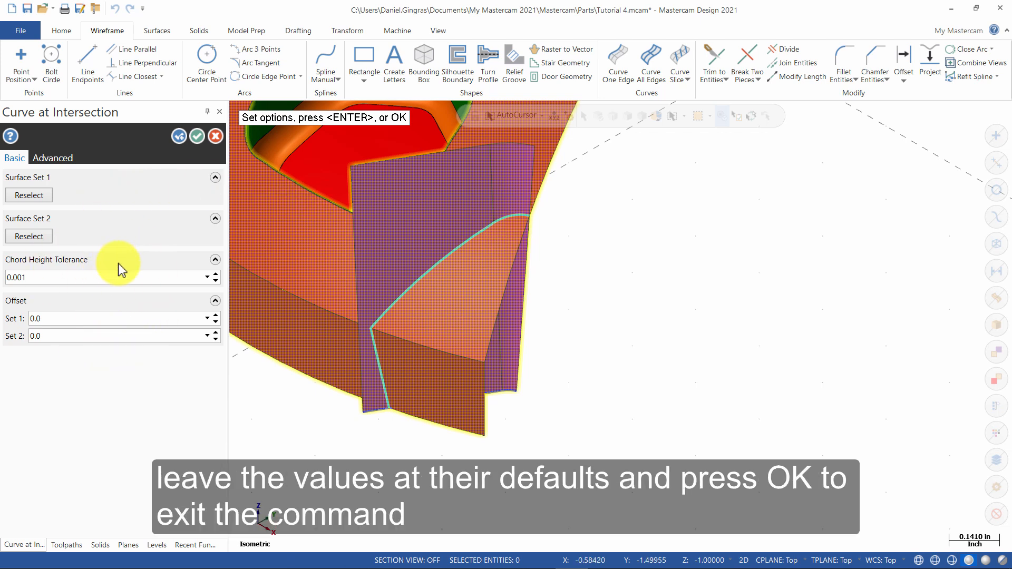
pyautogui.click(198, 138)
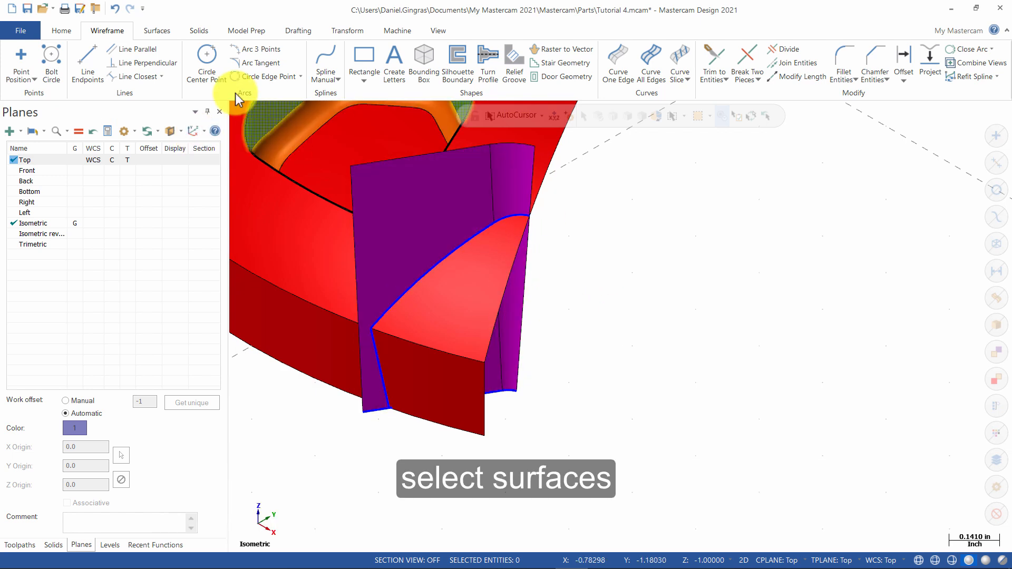
# - Start a Trim to Curves operation on the magenta draft surfaces, chaining the blue intersection curves in 3D mode as the trimming boundary
pyautogui.click(166, 30)
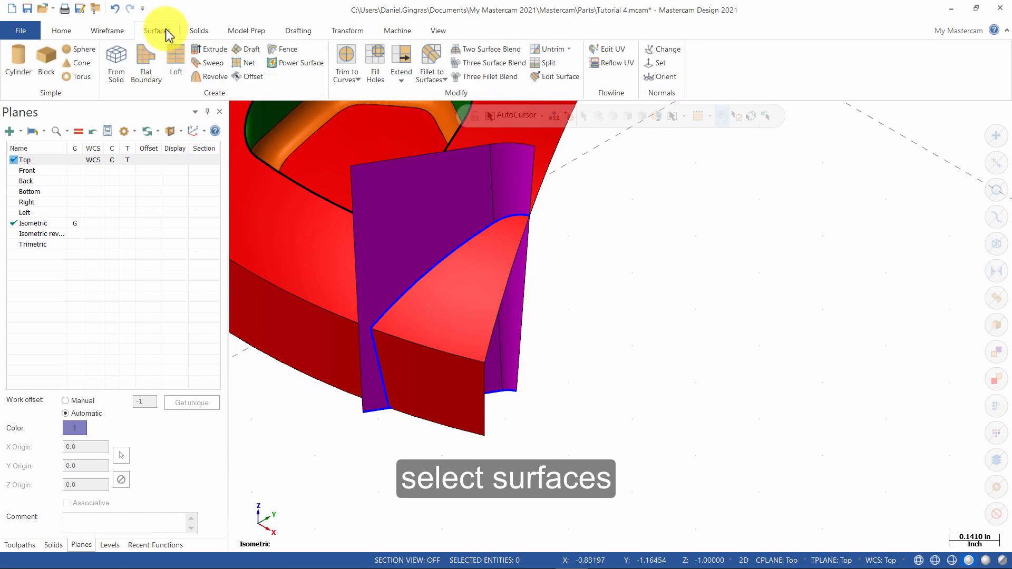
pyautogui.click(347, 57)
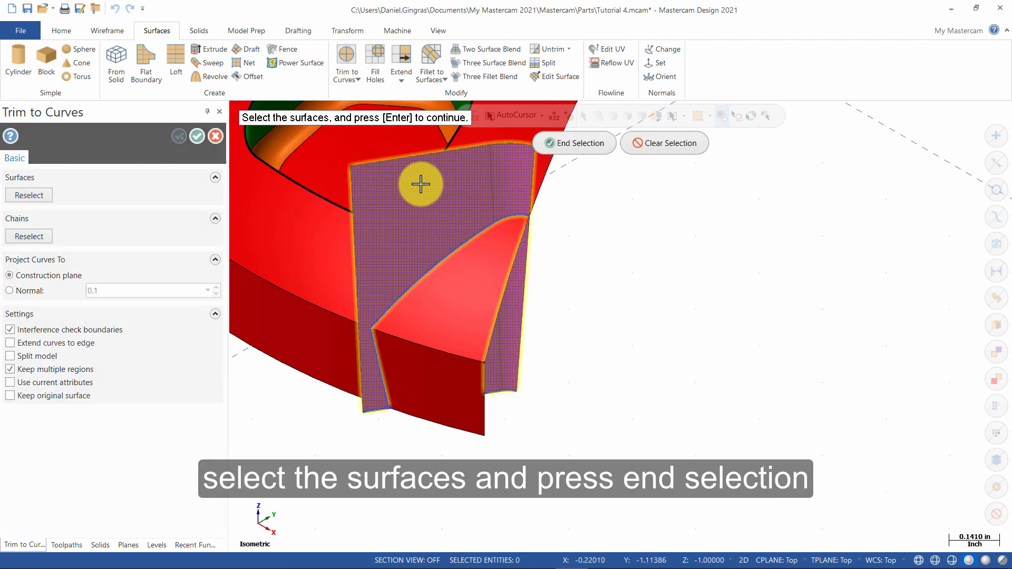
pyautogui.click(421, 184)
pyautogui.click(578, 139)
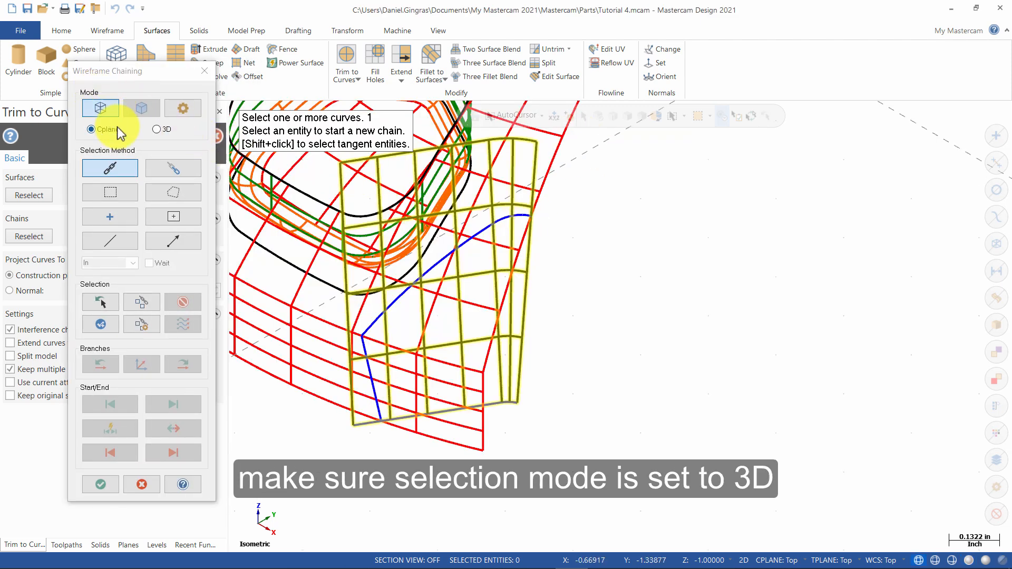
pyautogui.click(169, 129)
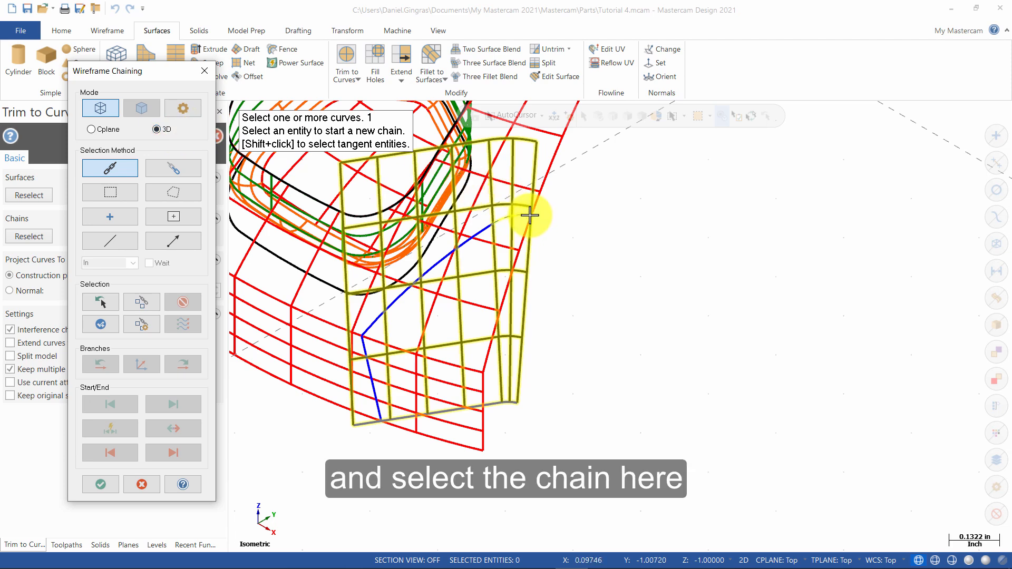
pyautogui.click(530, 216)
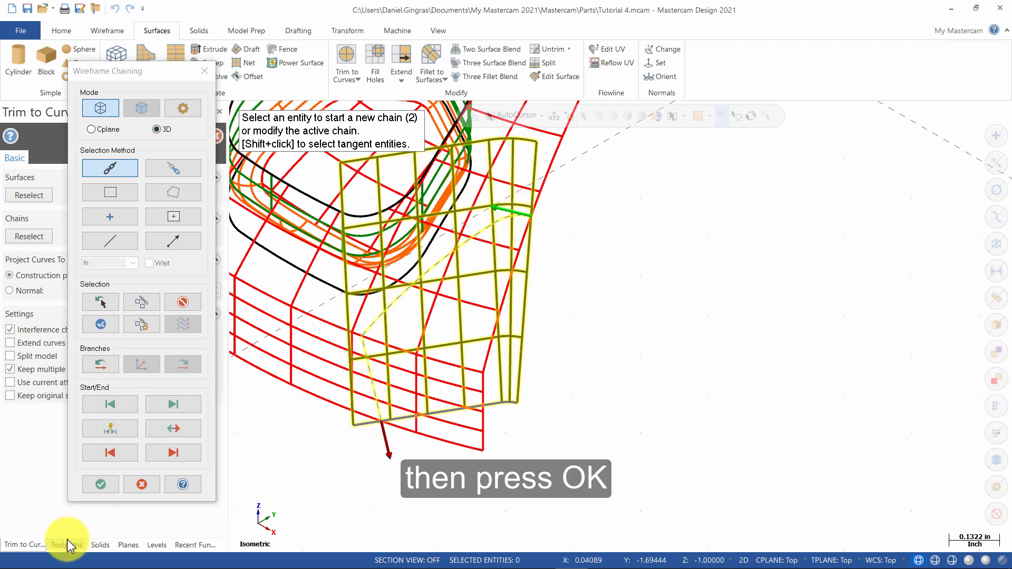
pyautogui.click(103, 484)
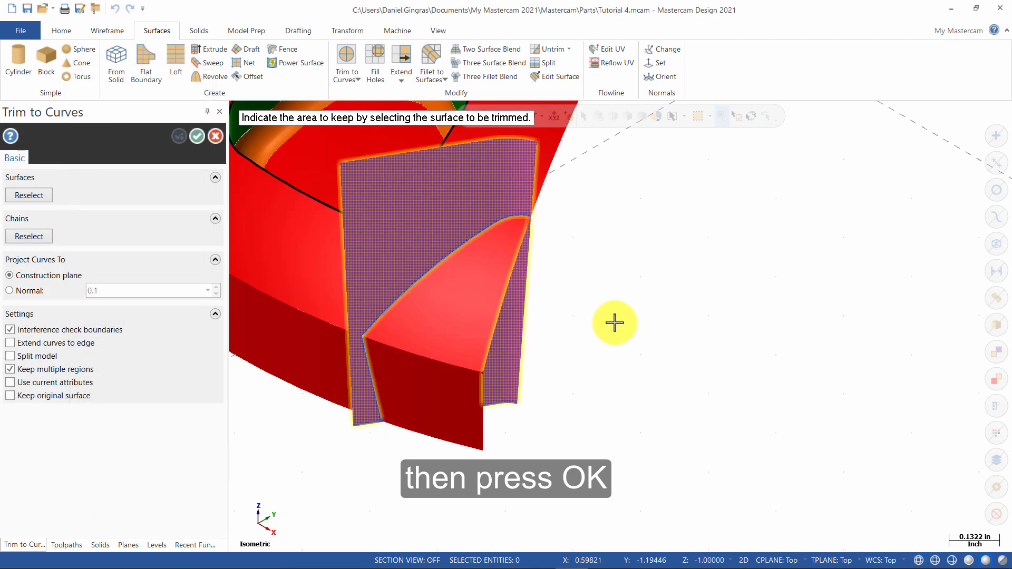
# - Project the curves Normal at 0.1, extend them to the edge, and keep the magenta area beneath the red top surface at the corner
pyautogui.click(9, 291)
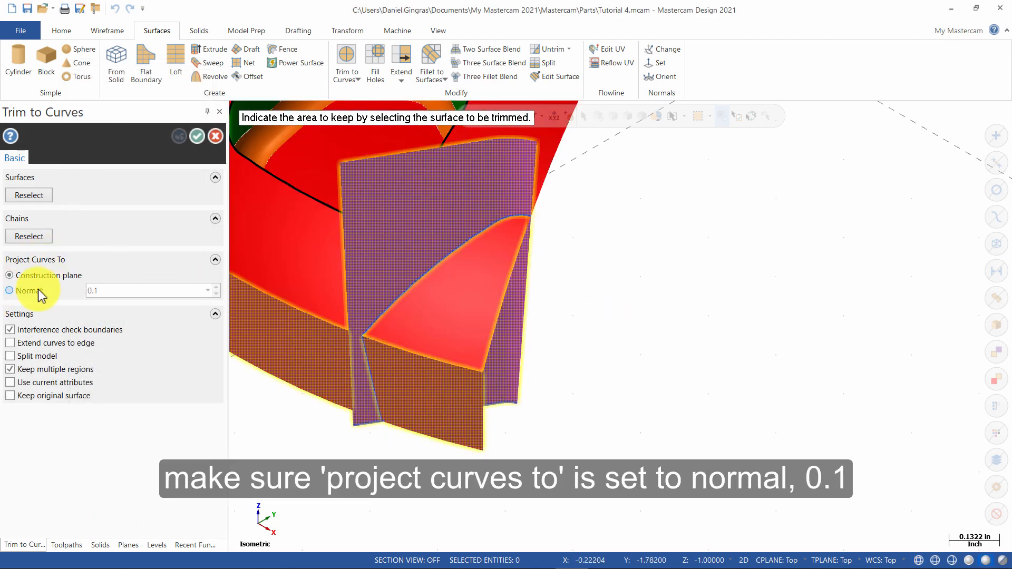
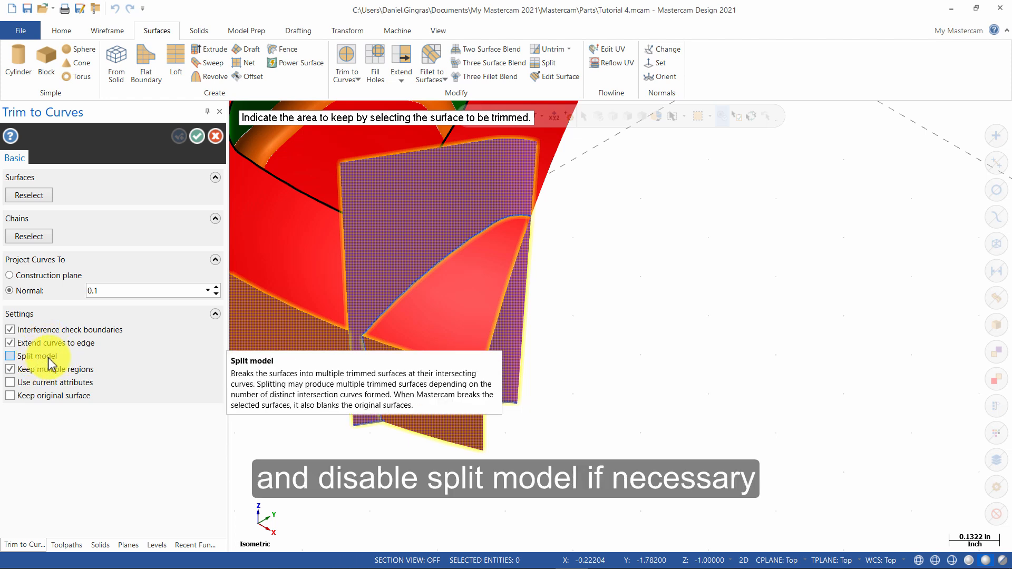
pyautogui.moveTo(685, 341); pyautogui.dragTo(673, 293, button='middle')
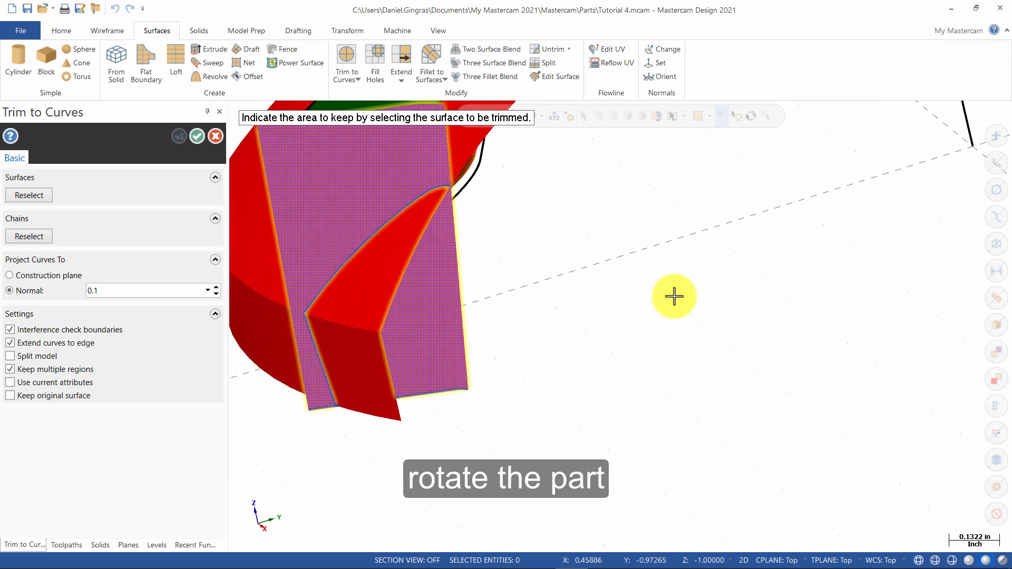
pyautogui.click(417, 364)
pyautogui.click(417, 362)
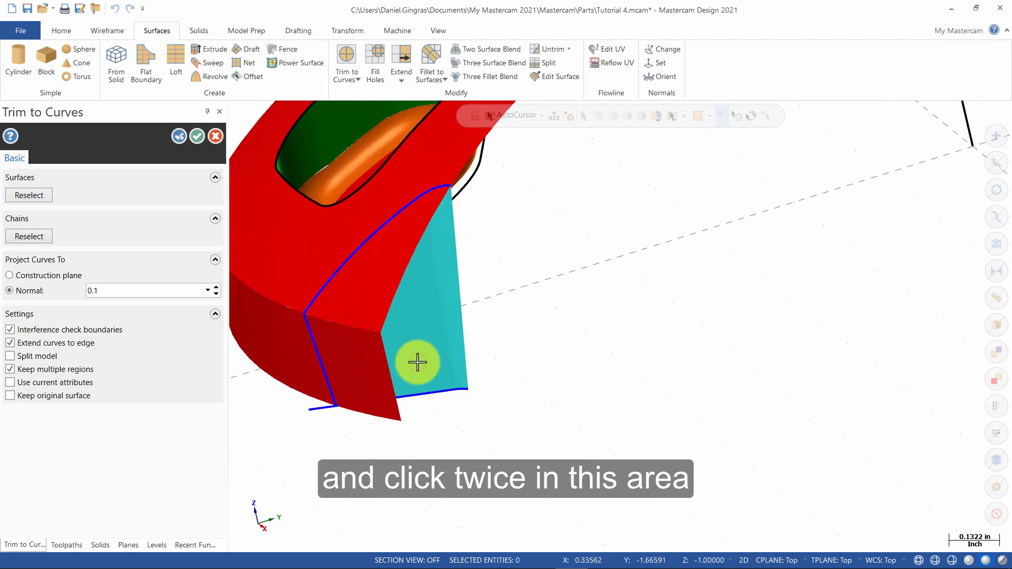
pyautogui.click(179, 137)
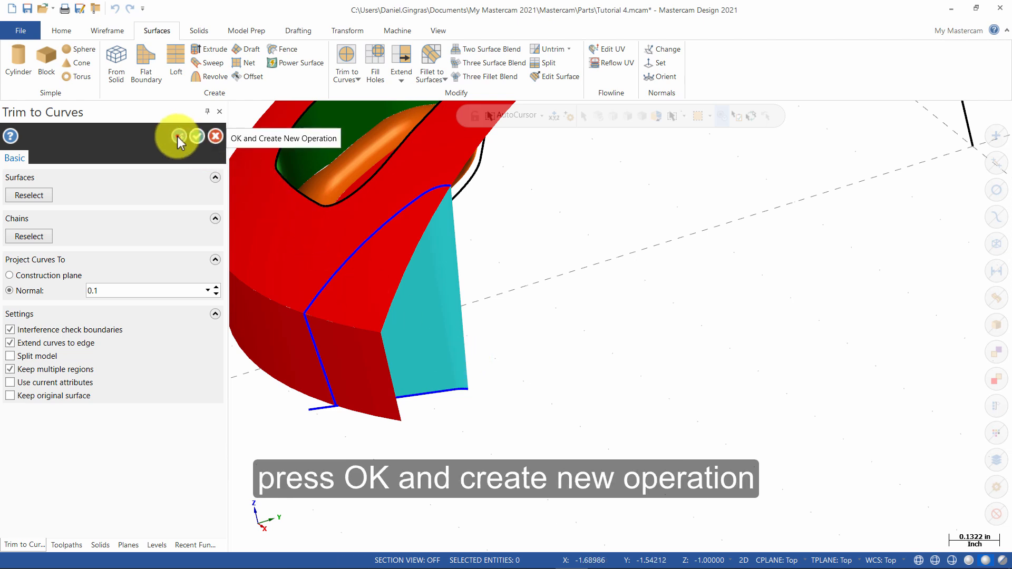
pyautogui.click(177, 136)
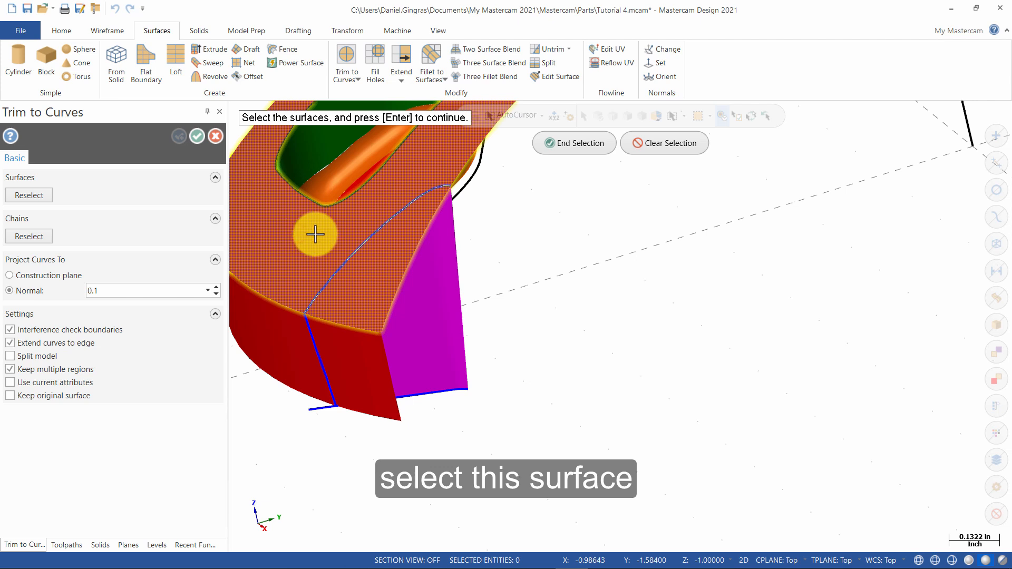
# - Trim the red top surface to the blue intersection chain, keeping the large area around the pocket
pyautogui.moveTo(526, 248); pyautogui.dragTo(603, 263, button='middle')
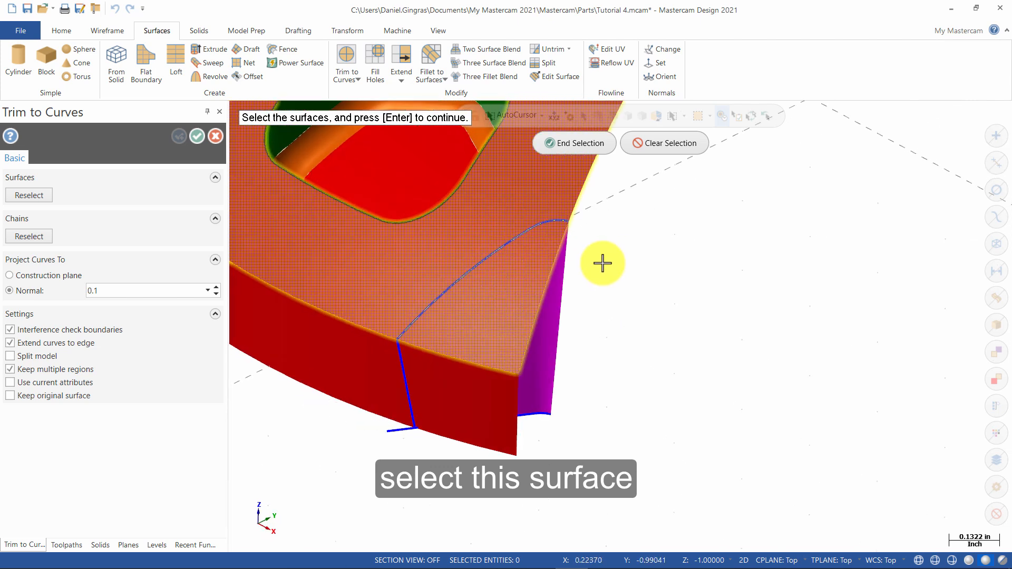
pyautogui.click(592, 143)
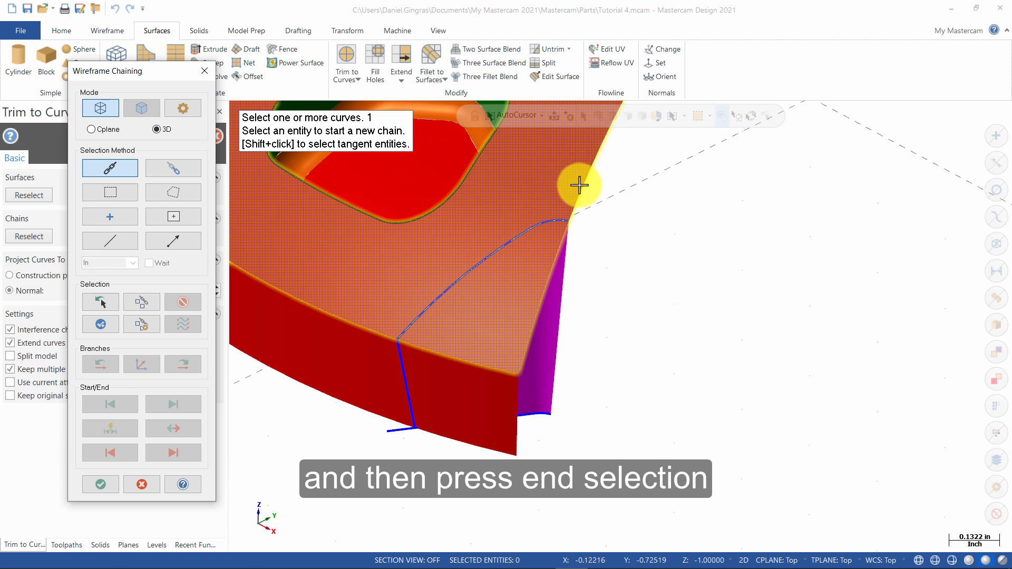
pyautogui.click(564, 220)
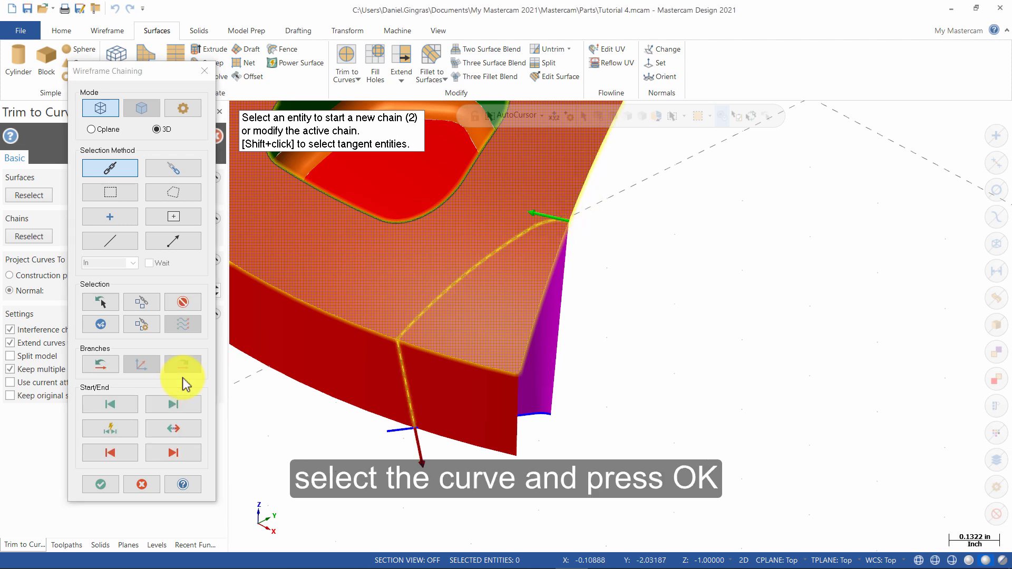
pyautogui.click(93, 484)
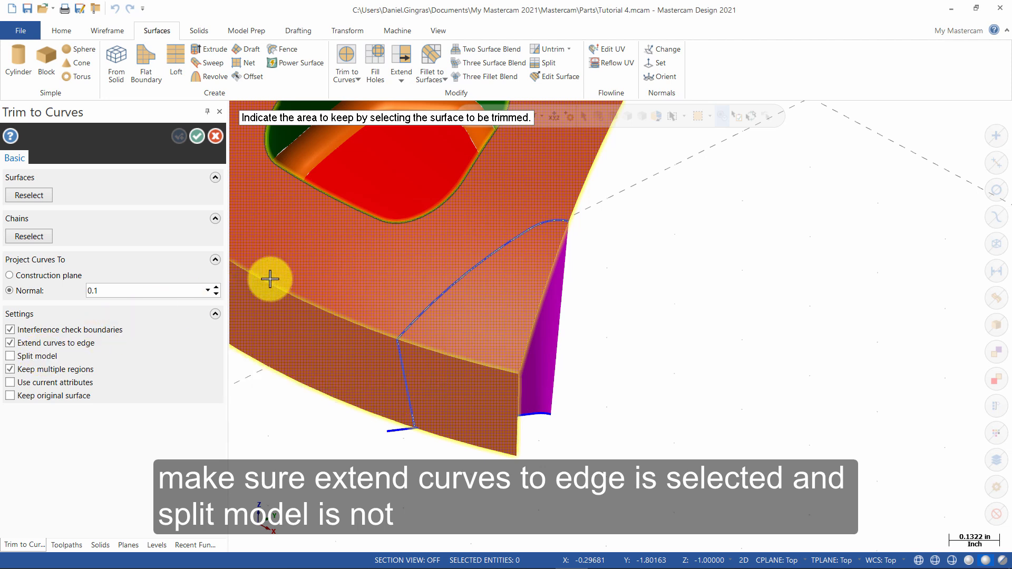
pyautogui.click(409, 254)
pyautogui.click(406, 258)
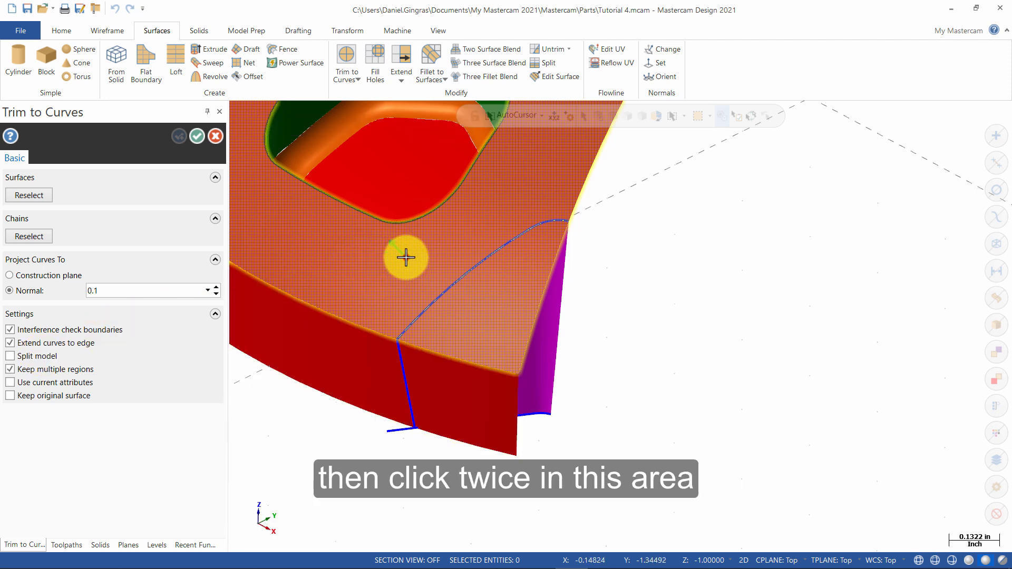
pyautogui.click(180, 135)
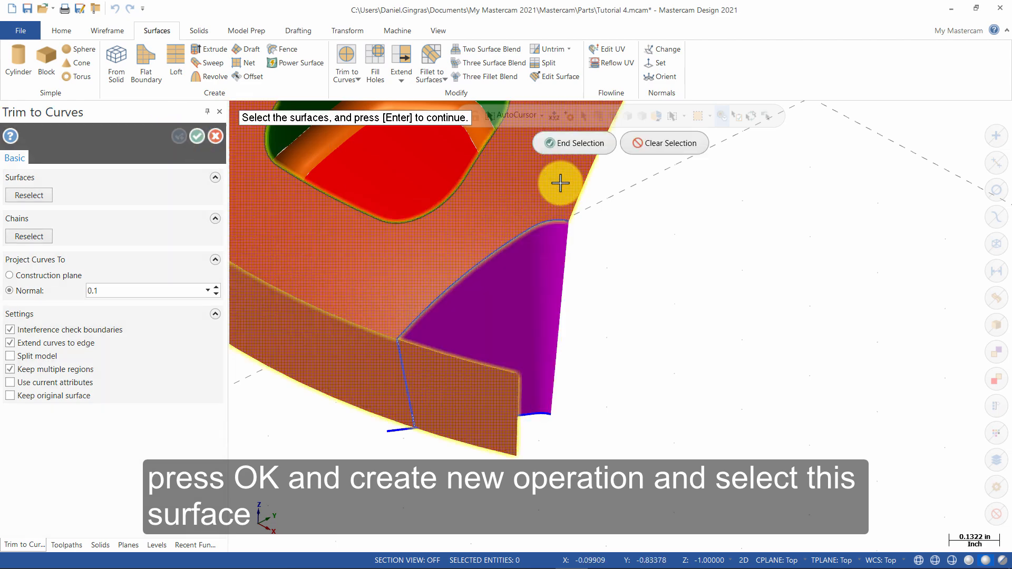
# - Trim the red side surface to the blue intersection chain, keeping the area away from the magenta corner, and finish trimming
pyautogui.click(576, 142)
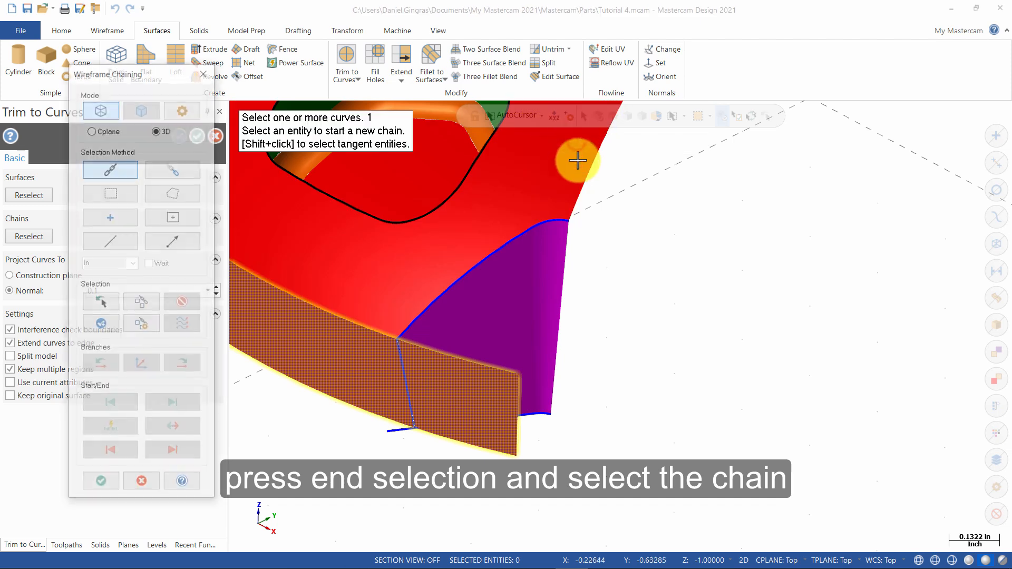
pyautogui.click(562, 217)
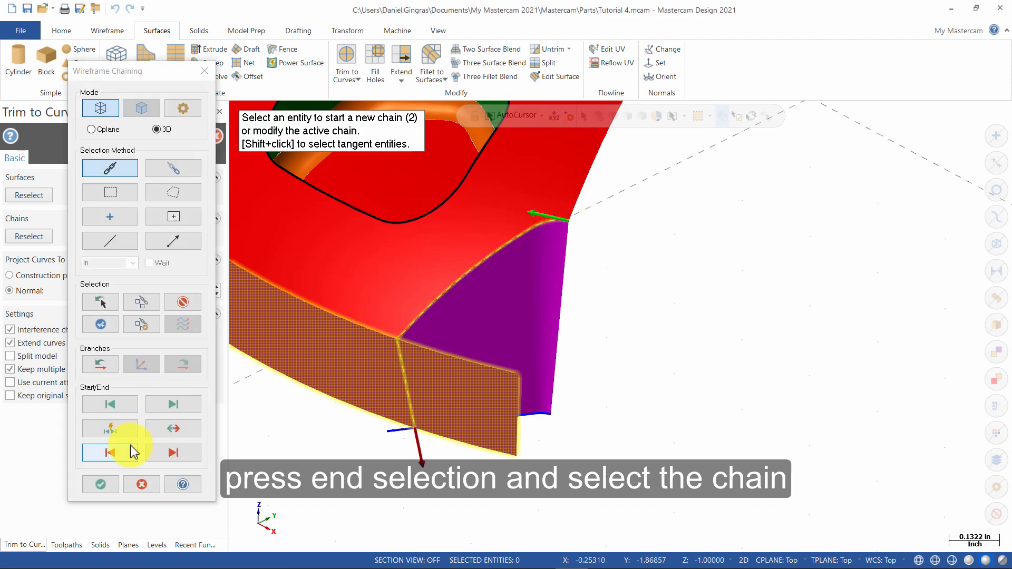
pyautogui.click(103, 482)
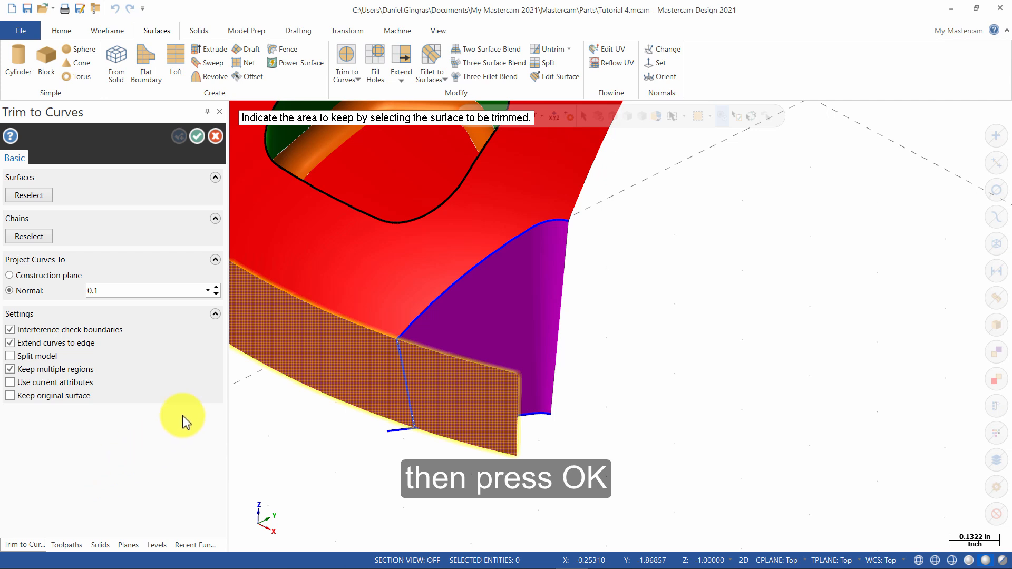
pyautogui.click(344, 355)
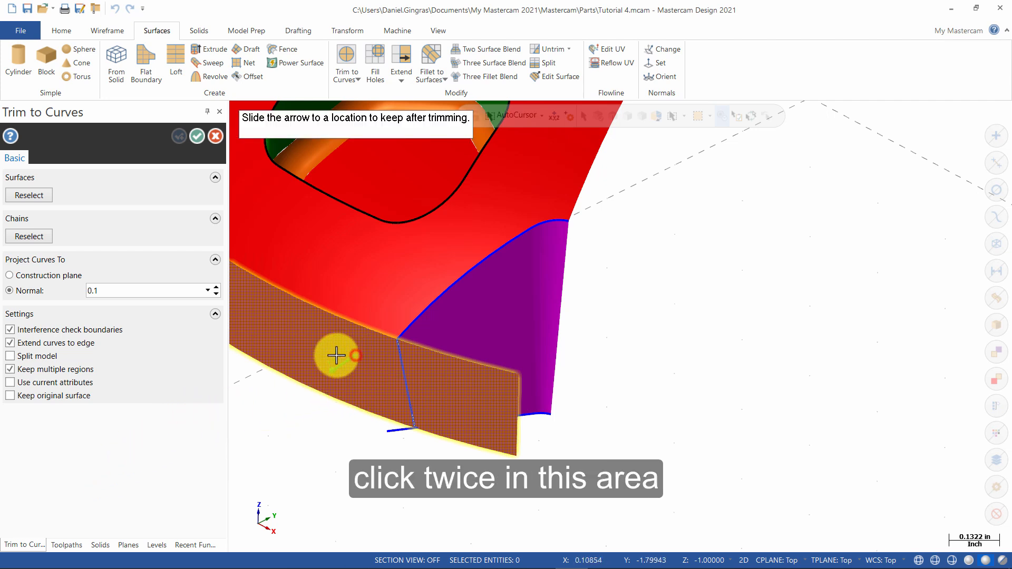
pyautogui.click(336, 355)
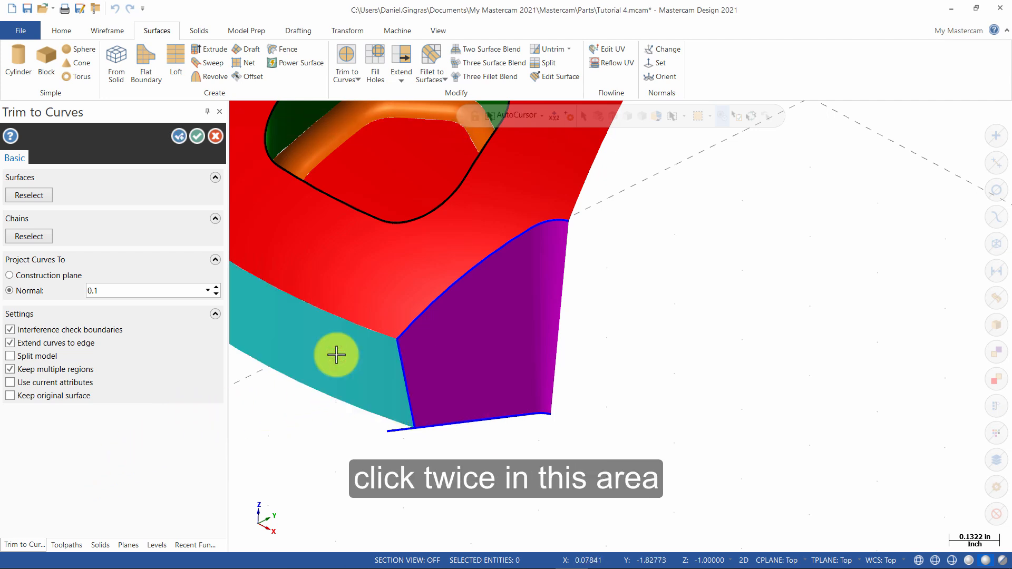
pyautogui.click(202, 136)
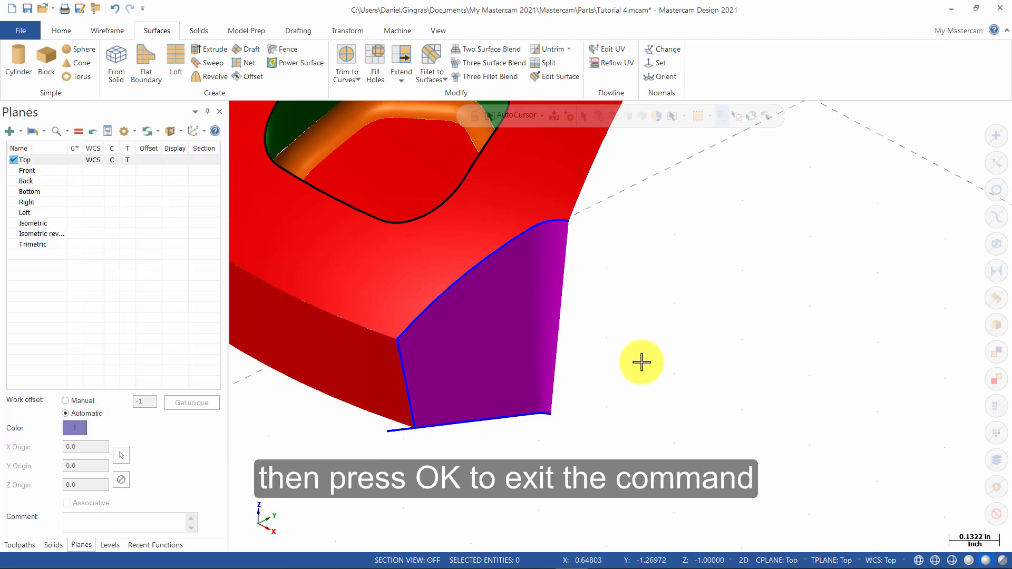
# - Mirror a copy of the two magenta draft surfaces and their blue intersection curves about the Y axis with an X offset of 0.0
pyautogui.click(348, 33)
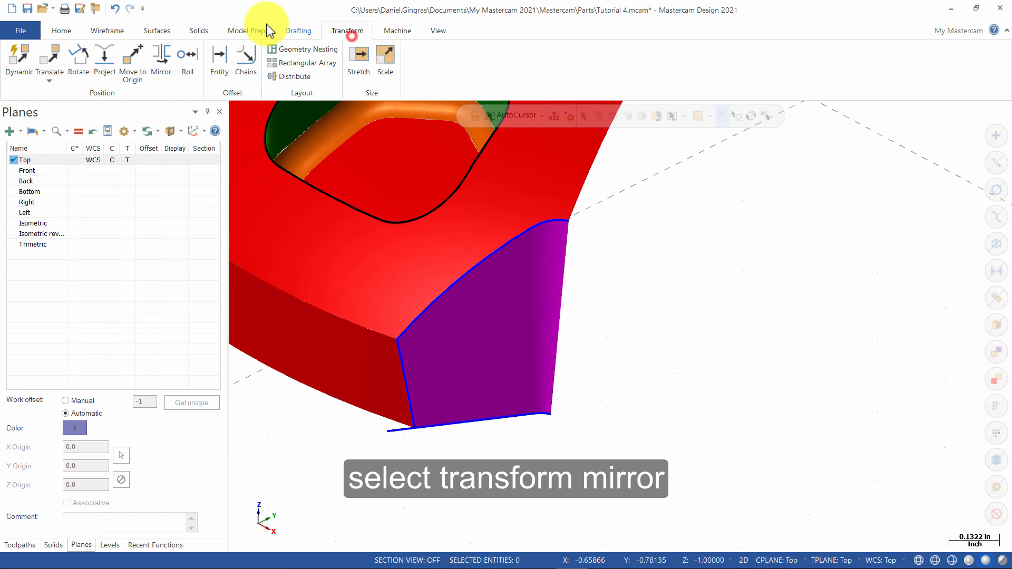
pyautogui.click(166, 55)
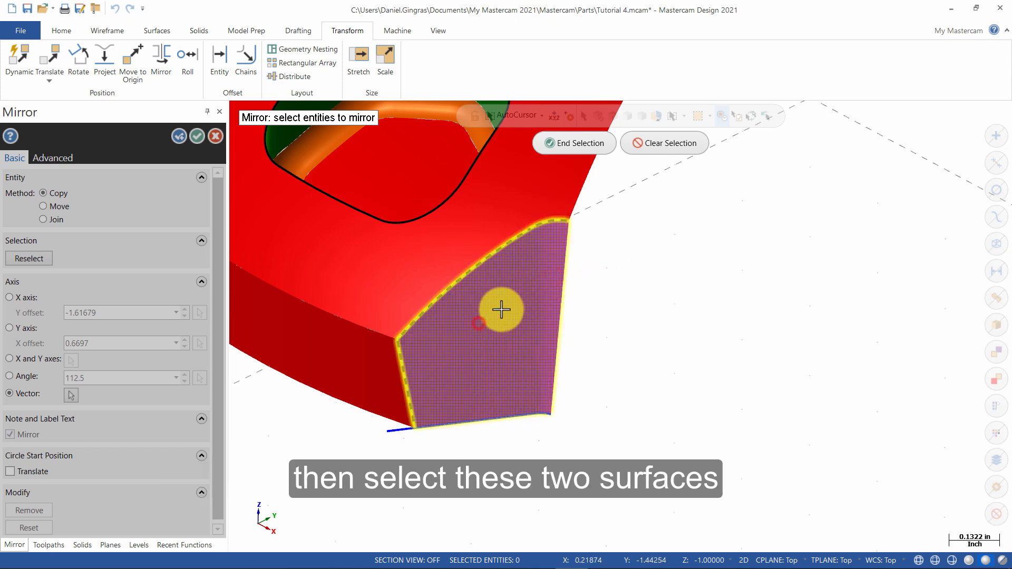
pyautogui.click(535, 336)
pyautogui.click(582, 143)
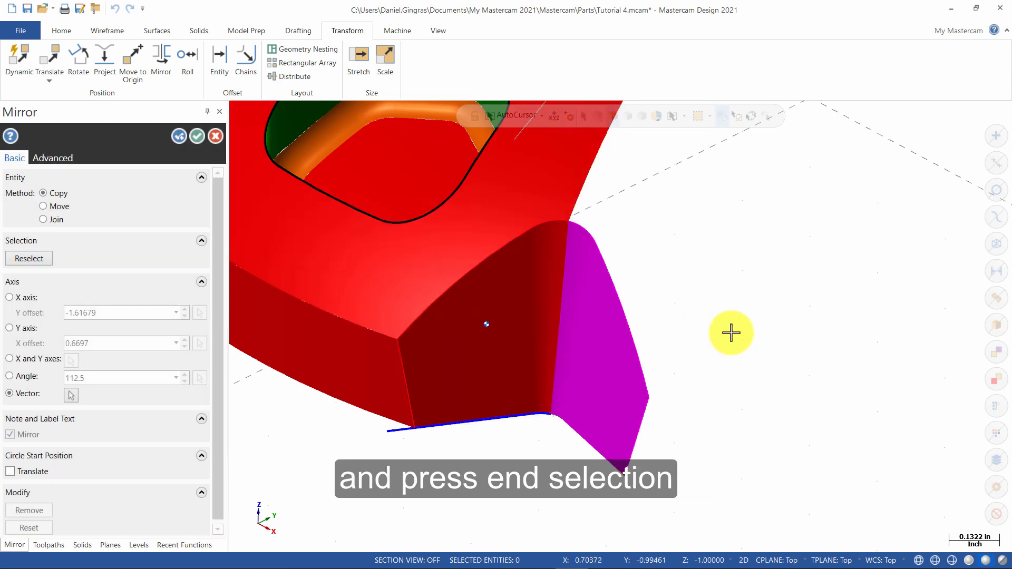
pyautogui.scroll(-4, 730, 332)
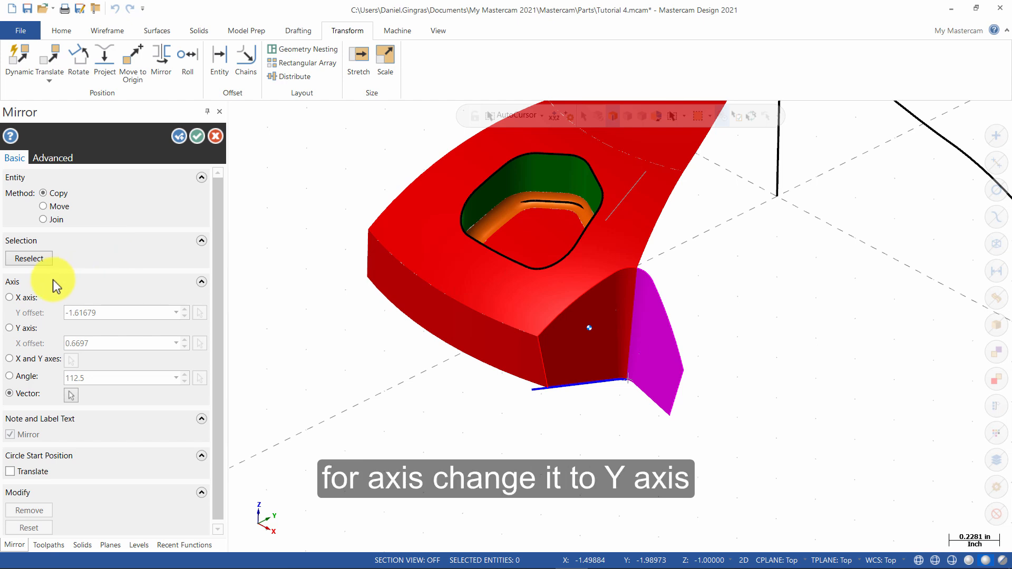
pyautogui.click(26, 328)
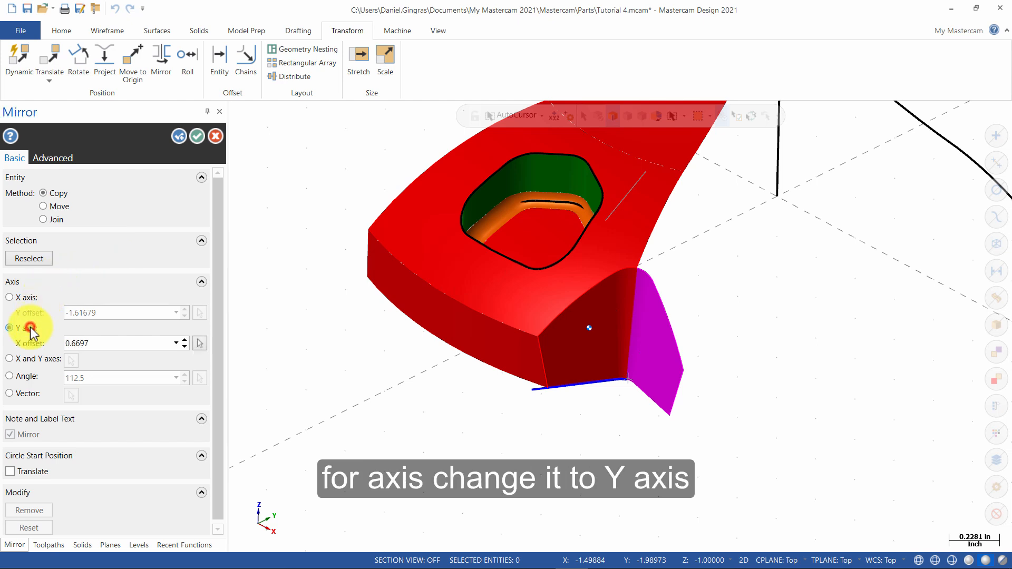
pyautogui.doubleClick(110, 343)
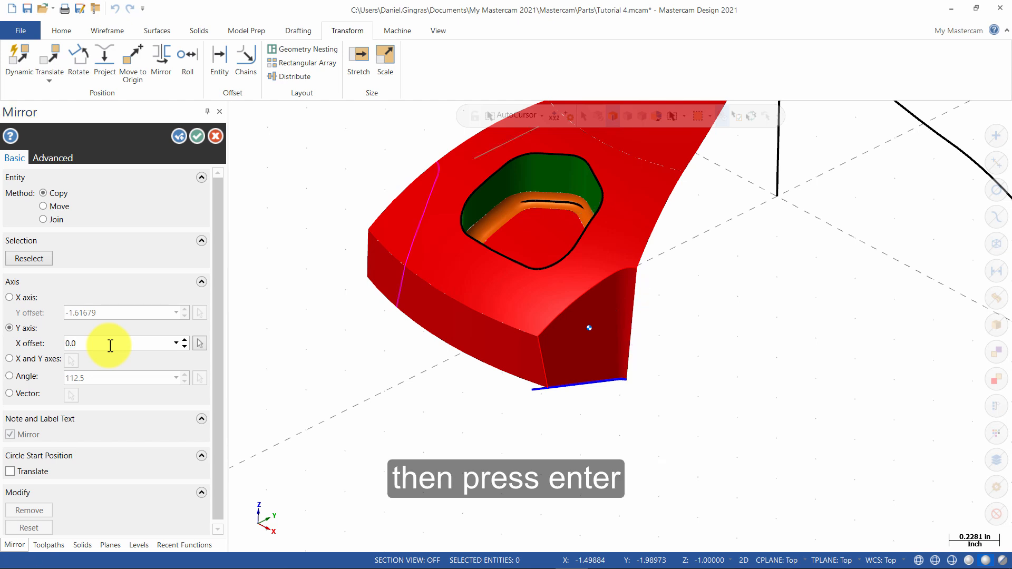
pyautogui.click(198, 136)
# - Clear the temporary transform colors from the mirrored geometry
pyautogui.moveTo(338, 278); pyautogui.dragTo(483, 318, button='middle')
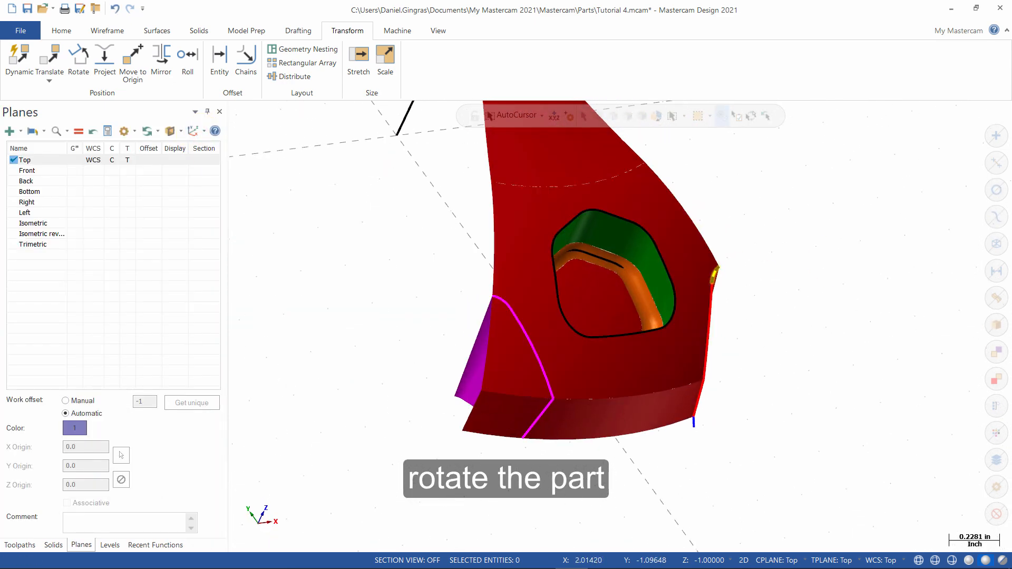
pyautogui.rightClick(780, 289)
pyautogui.click(818, 274)
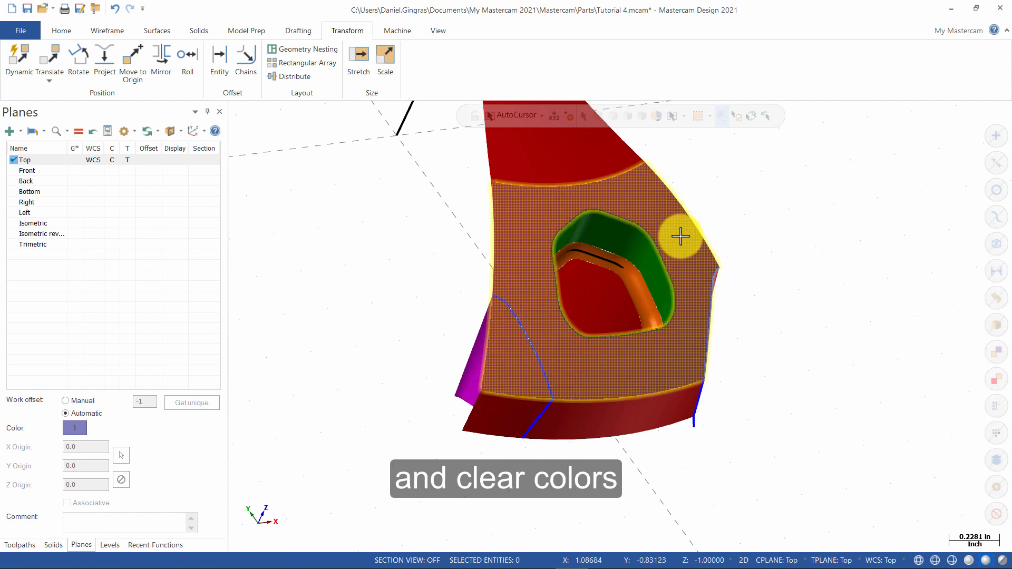
# - Trim the red top surface to the mirrored blue curve chain with Trim to Curves, keeping the area around the pocket
pyautogui.moveTo(678, 235)
pyautogui.mouseDown(button='middle')
pyautogui.moveTo(694, 216)
pyautogui.moveTo(684, 210)
pyautogui.moveTo(685, 222)
pyautogui.mouseUp(button='middle')
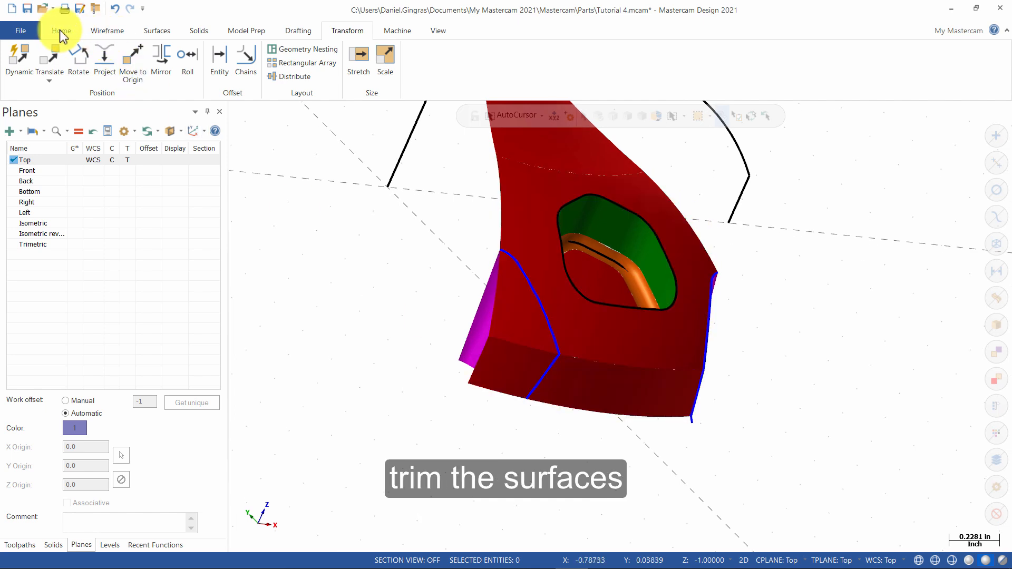
pyautogui.click(158, 31)
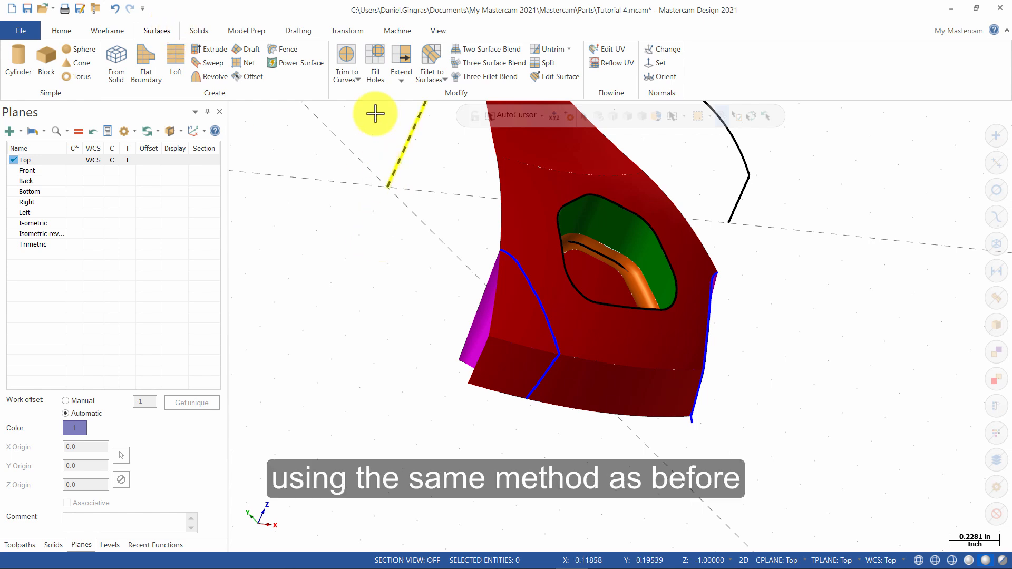
pyautogui.click(348, 53)
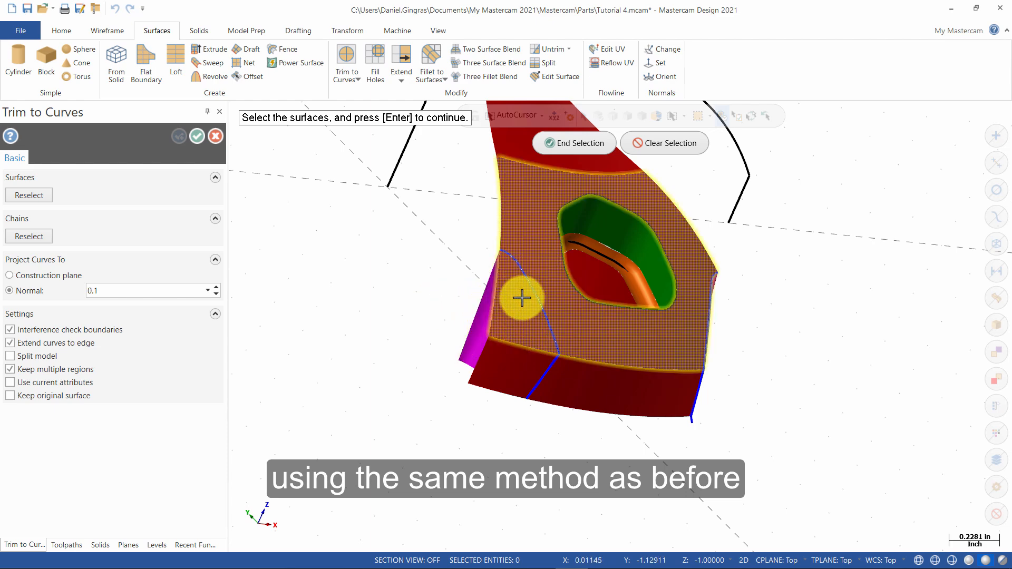
pyautogui.click(559, 143)
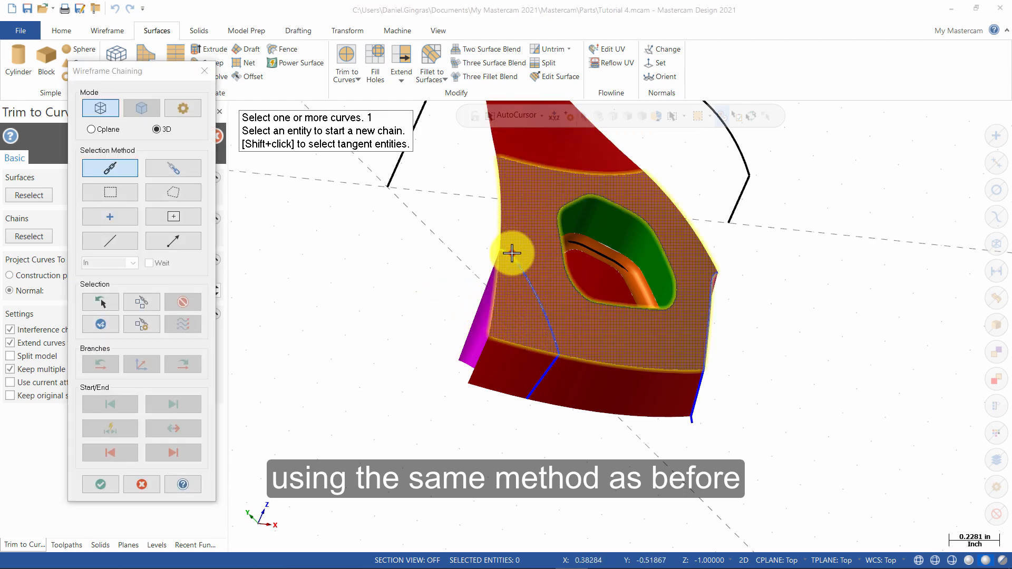
pyautogui.click(515, 253)
pyautogui.click(101, 484)
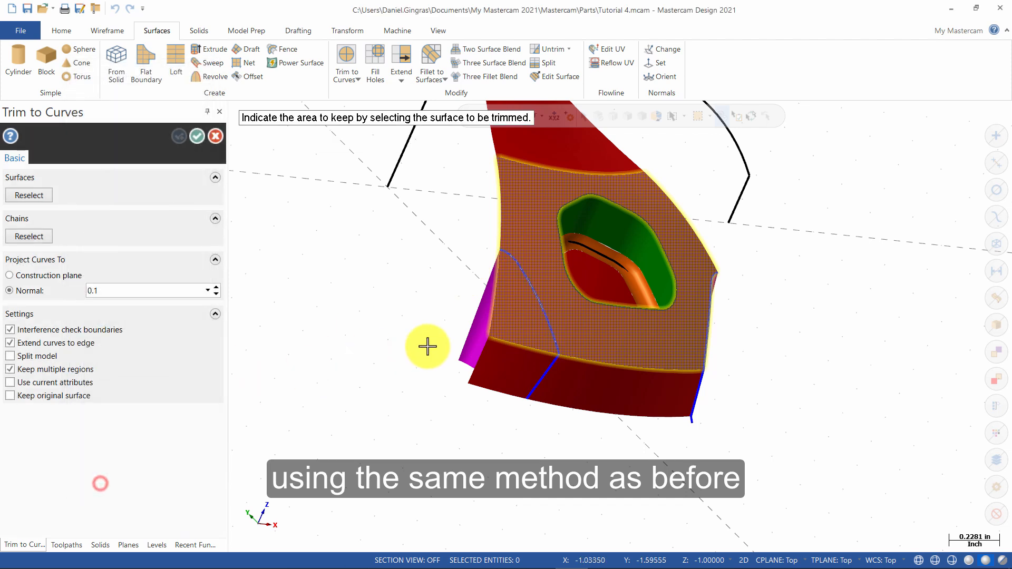
pyautogui.click(587, 321)
pyautogui.click(591, 325)
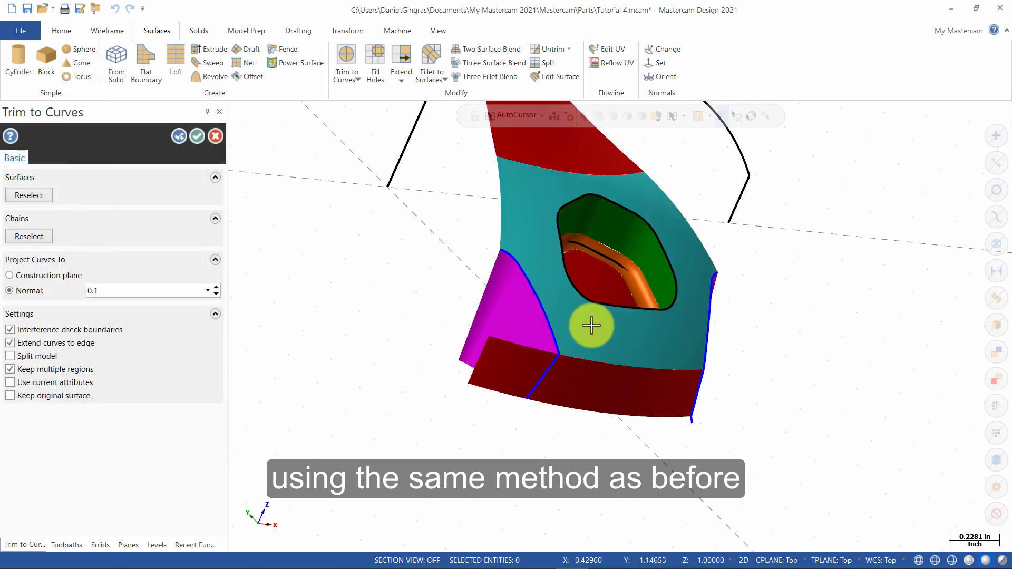
# - Trim the red side surface to the mirrored blue curve chain, keeping the area between the two magenta corners, and finish the command
pyautogui.click(179, 136)
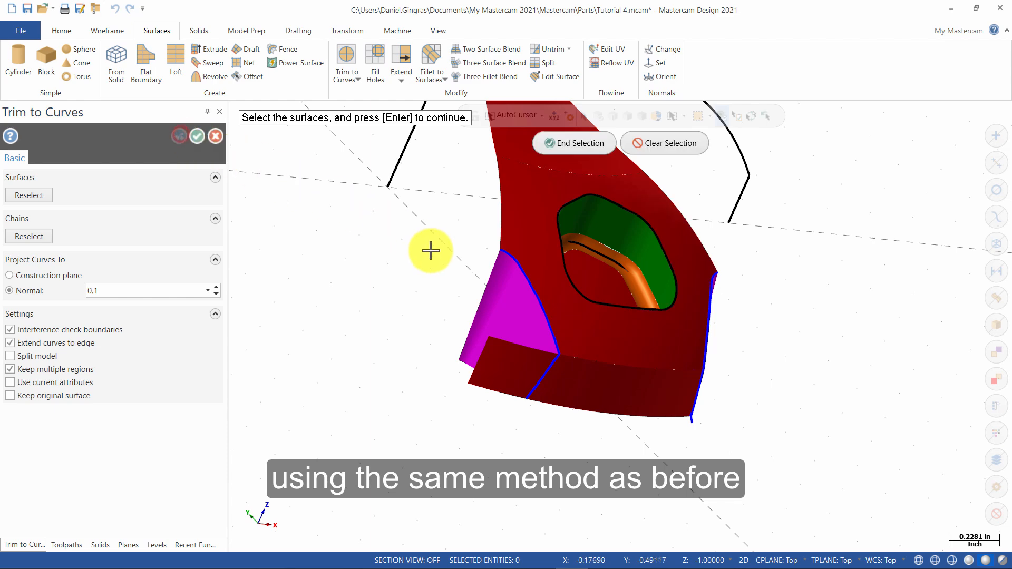
pyautogui.click(568, 378)
pyautogui.click(546, 210)
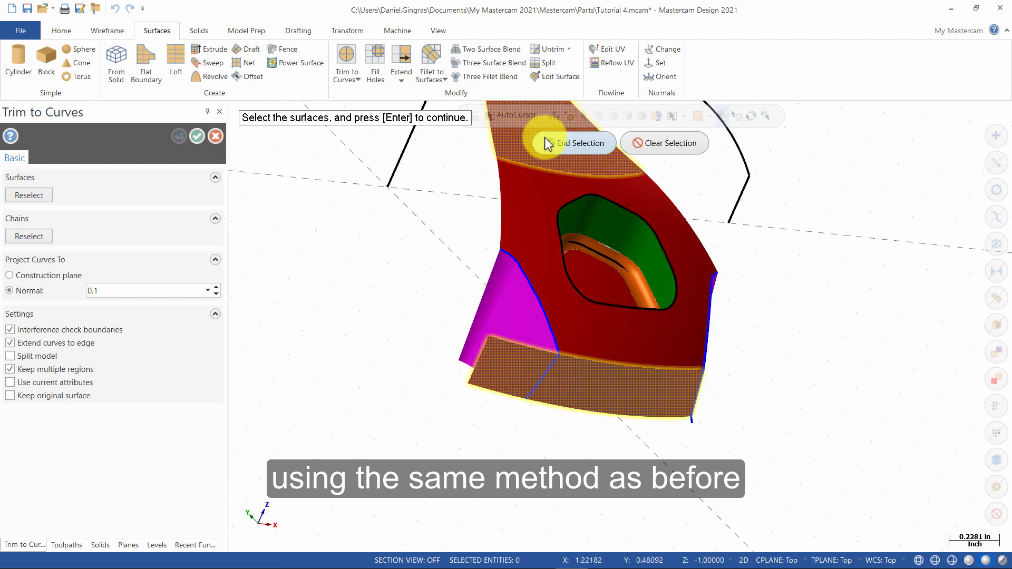
pyautogui.click(553, 143)
pyautogui.click(509, 253)
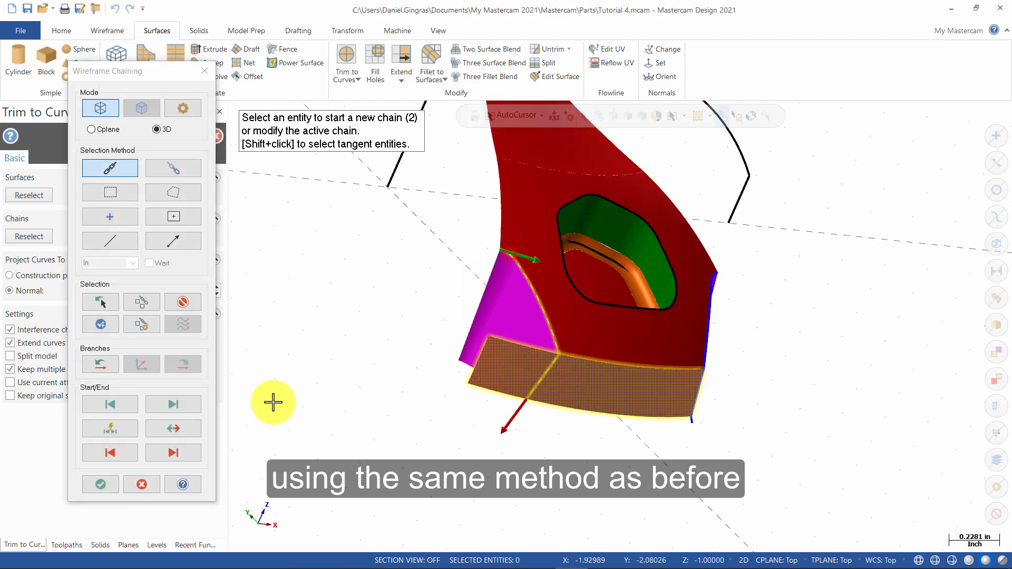
pyautogui.click(93, 483)
pyautogui.click(579, 390)
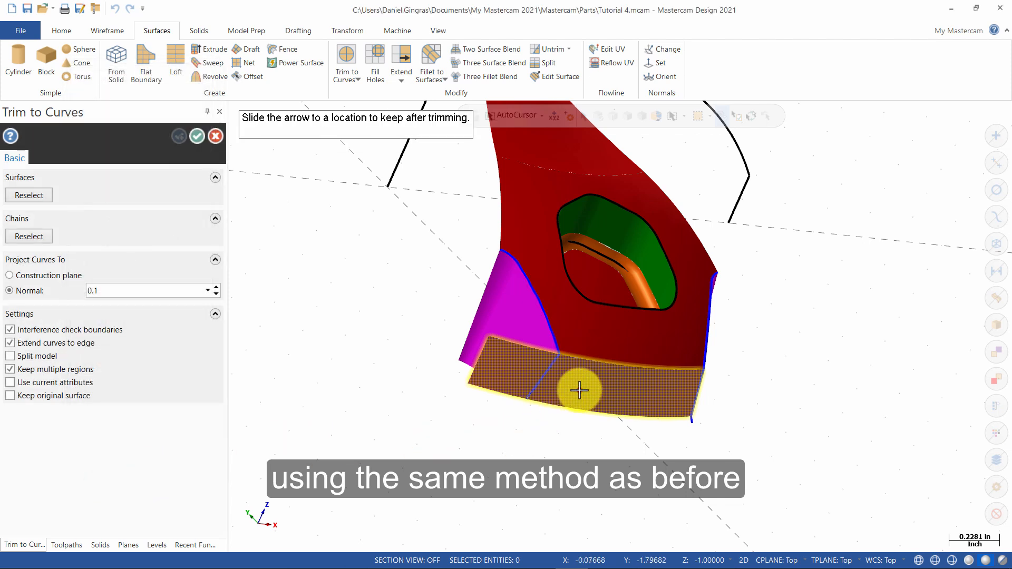
pyautogui.click(592, 389)
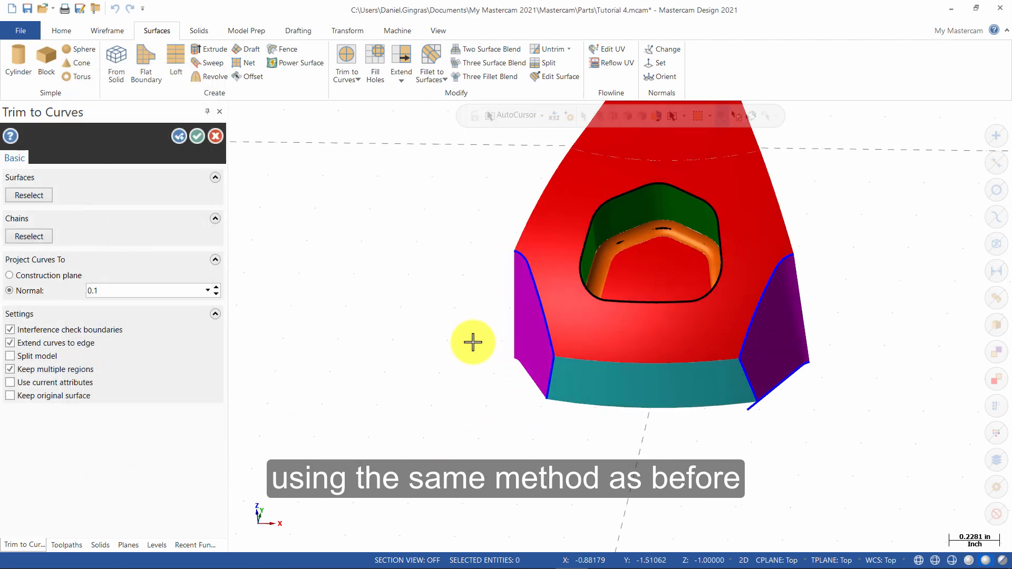
pyautogui.click(625, 333)
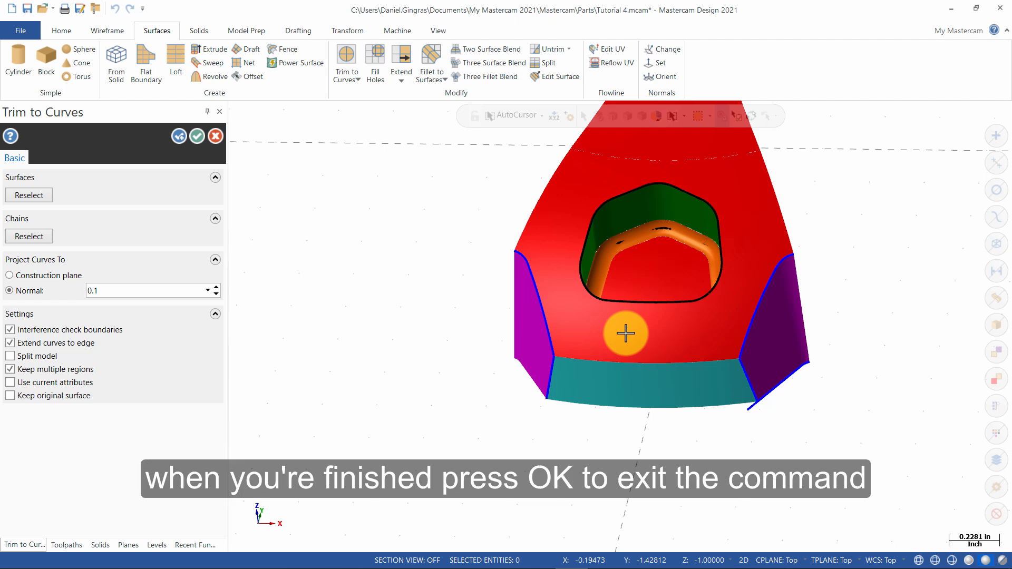
pyautogui.click(197, 137)
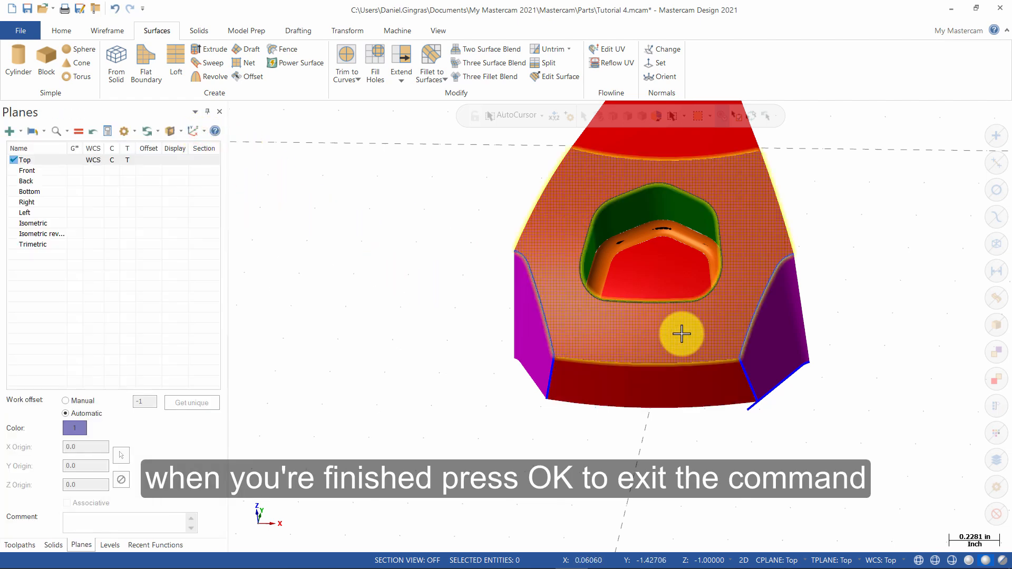
# - Set up a 0.25 surface fillet between the original magenta draft surfaces and the red top surface, and dismiss the warning
pyautogui.click(431, 56)
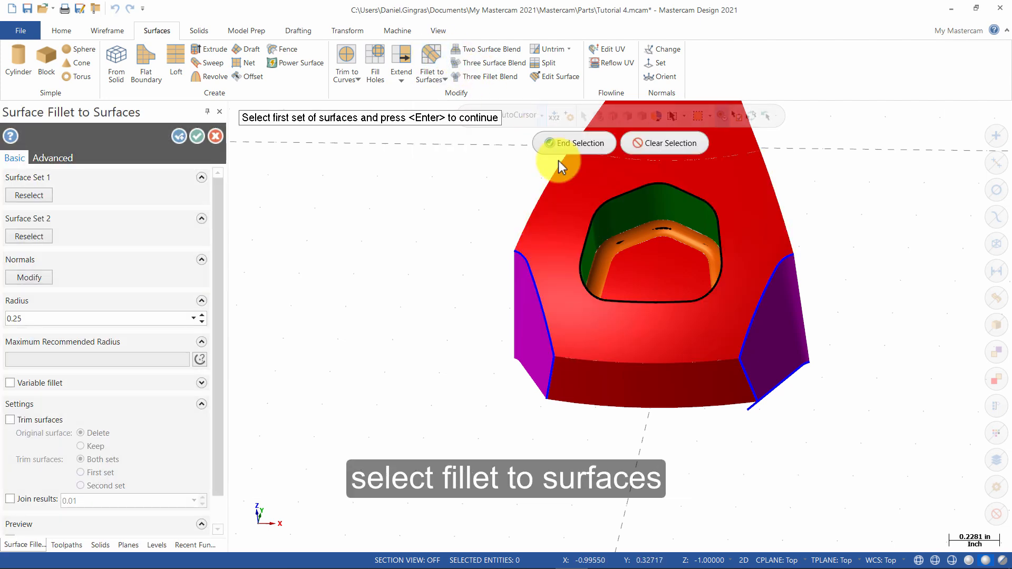
pyautogui.click(776, 333)
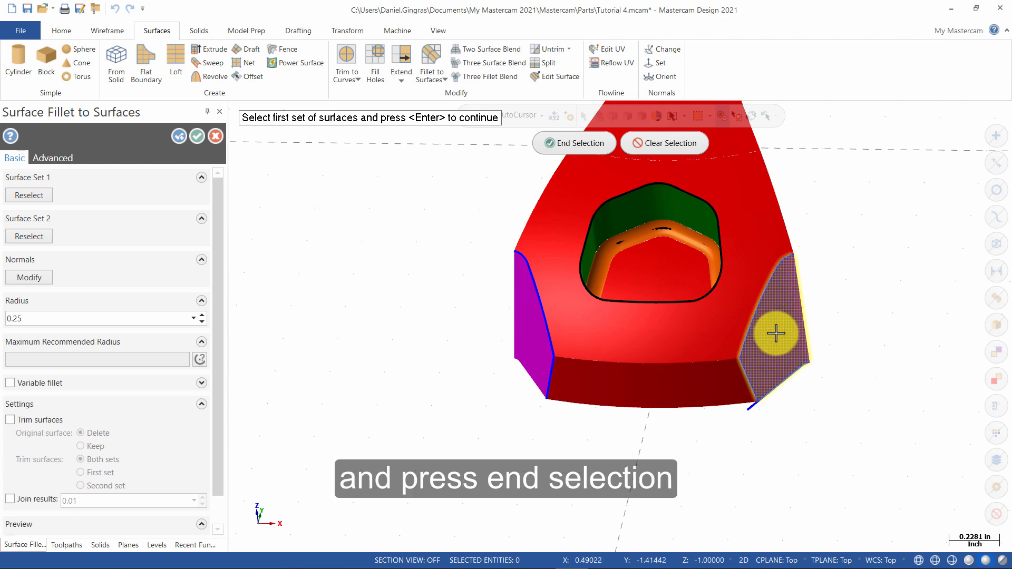
pyautogui.click(565, 142)
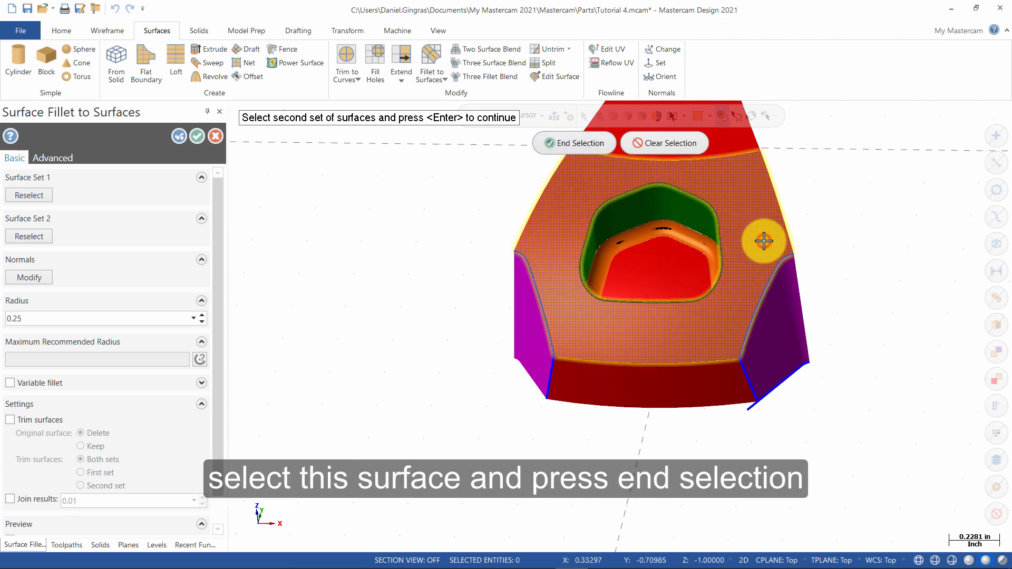
pyautogui.click(764, 241)
pyautogui.click(567, 144)
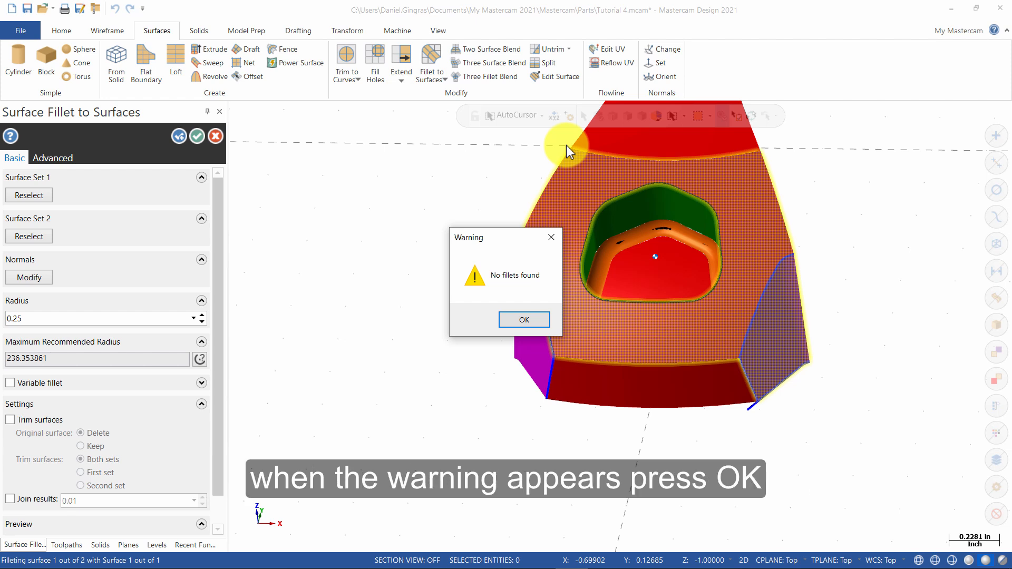
pyautogui.click(529, 320)
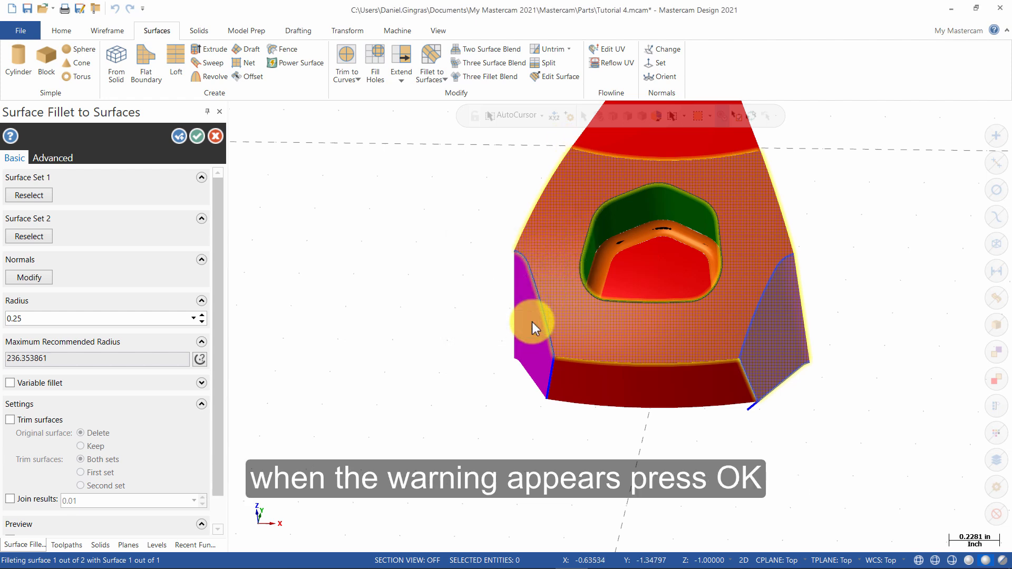
# - Flip the normals of the red top and magenta draft surfaces to point downwards and inwards, and set the fillet radius to 0.0625
pyautogui.click(37, 283)
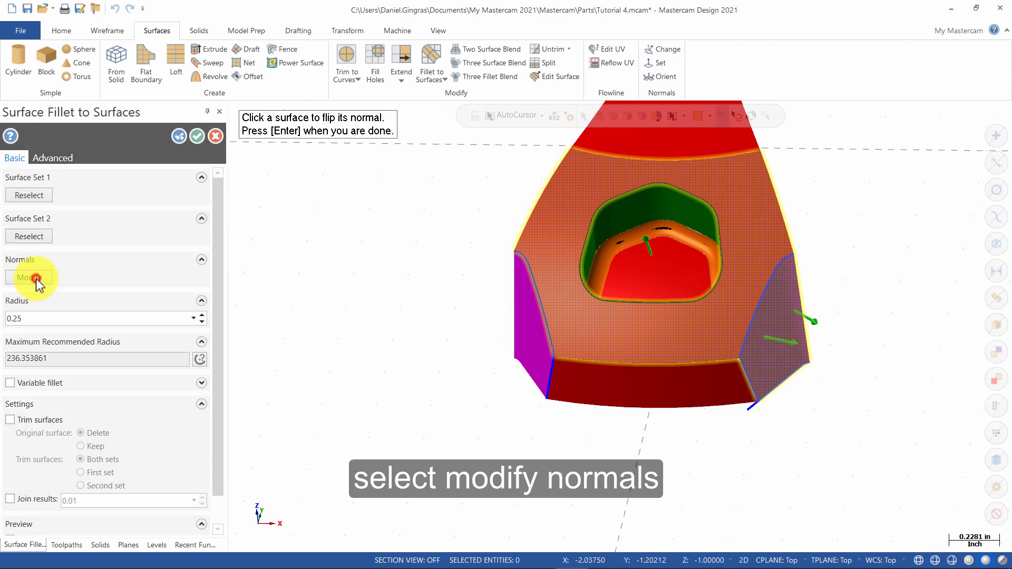
pyautogui.moveTo(657, 315); pyautogui.dragTo(573, 274, button='middle')
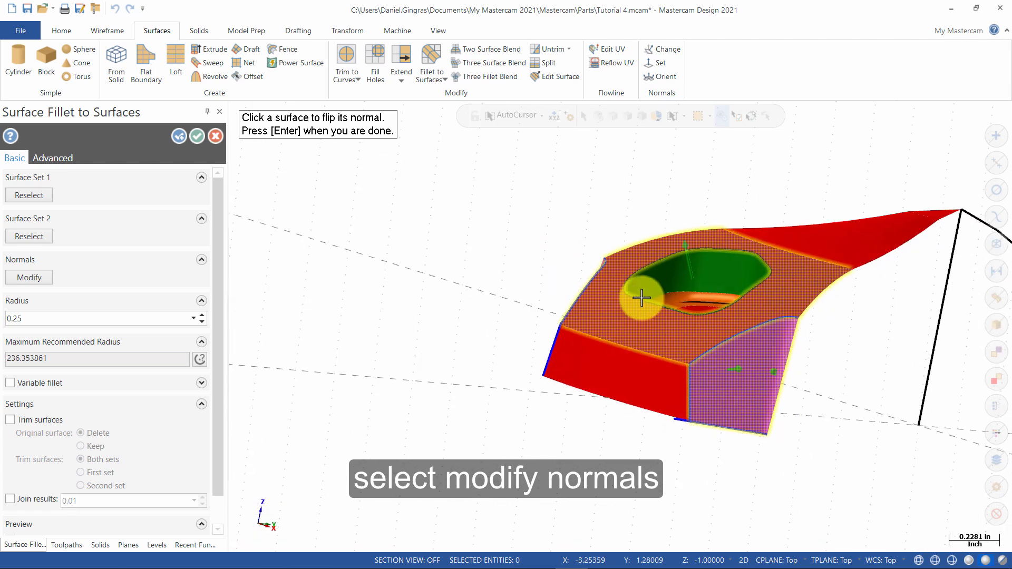
pyautogui.click(692, 343)
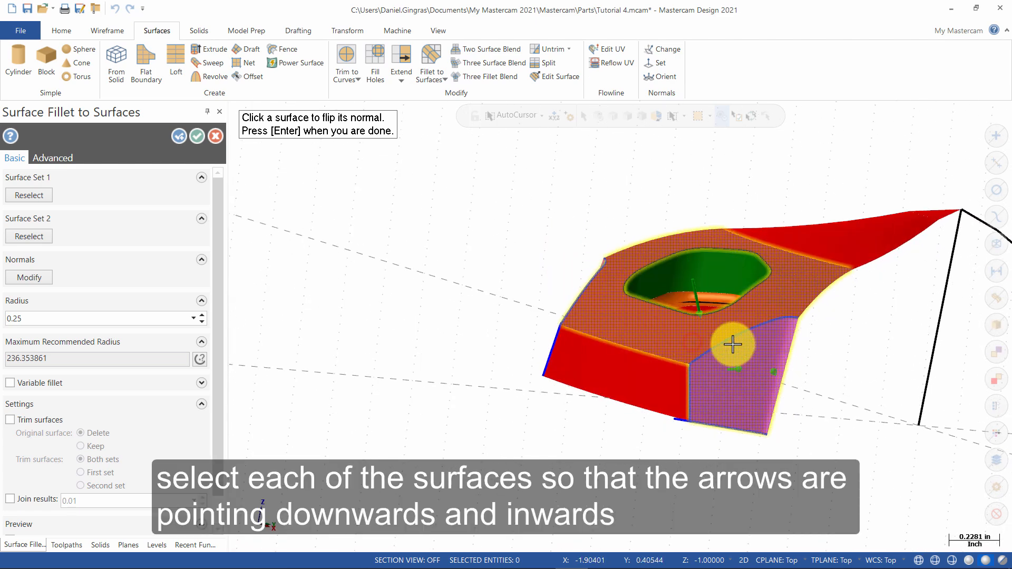
pyautogui.click(774, 353)
pyautogui.moveTo(763, 314); pyautogui.dragTo(754, 378, button='middle')
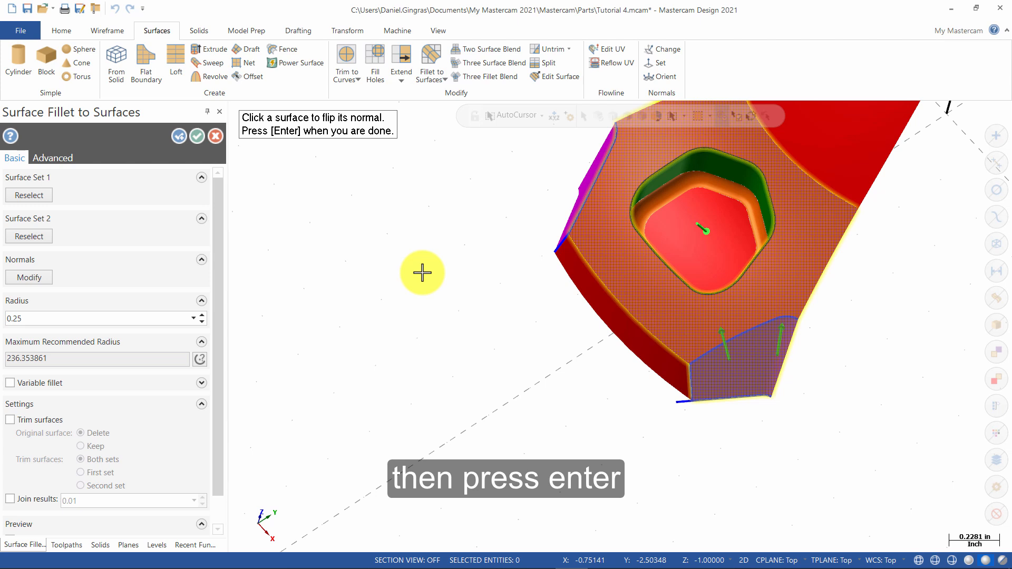
pyautogui.press('Return')
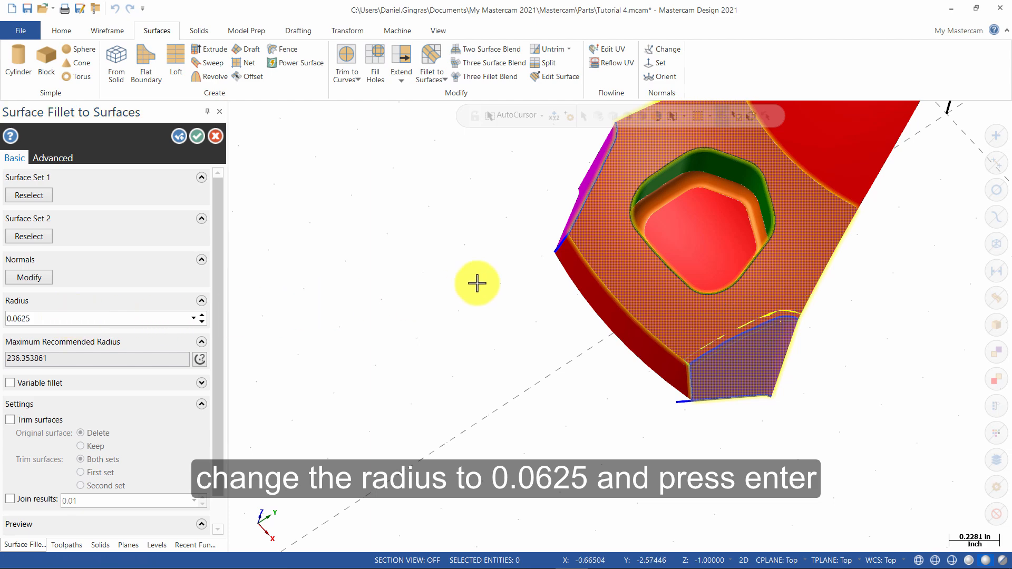
# - Enable Trim surfaces and Extend surfaces for the fillet, and apply it while keeping the command open for another fillet
pyautogui.moveTo(547, 271); pyautogui.dragTo(566, 218, button='middle')
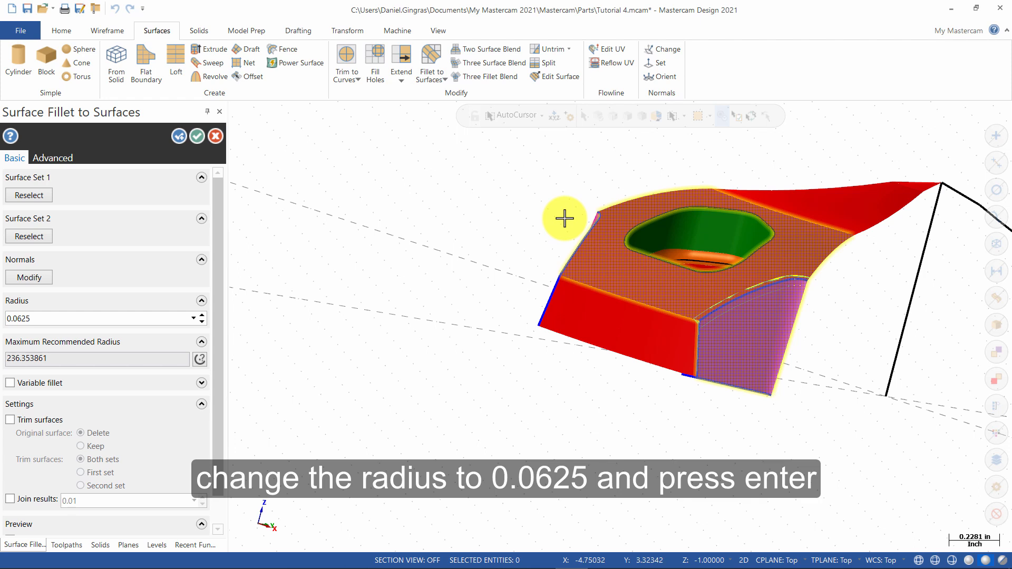
pyautogui.click(54, 420)
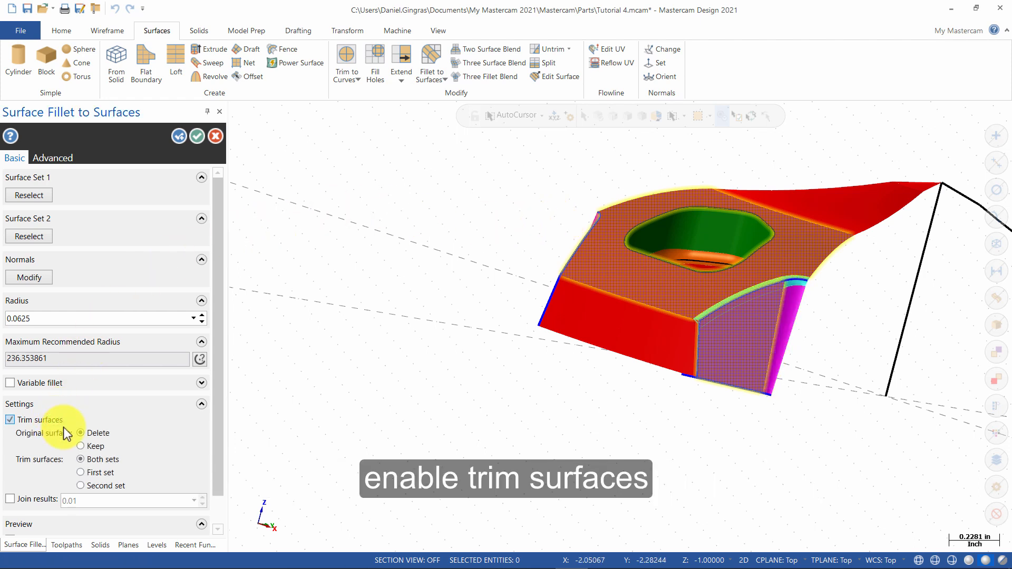
pyautogui.scroll(-1, 65, 434)
pyautogui.moveTo(662, 315); pyautogui.dragTo(724, 351, button='middle')
pyautogui.scroll(5, 719, 301)
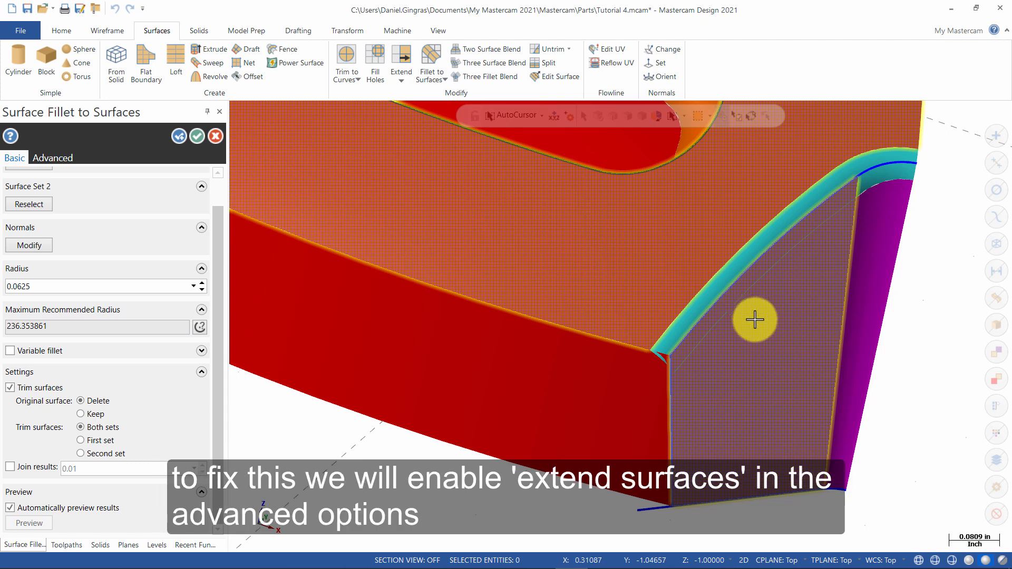
pyautogui.click(53, 158)
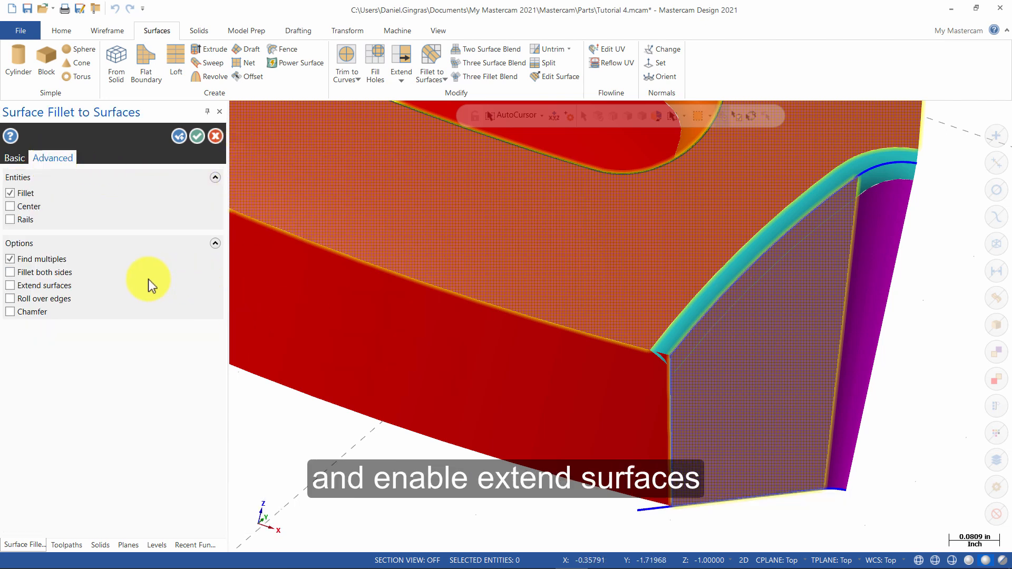
pyautogui.click(55, 284)
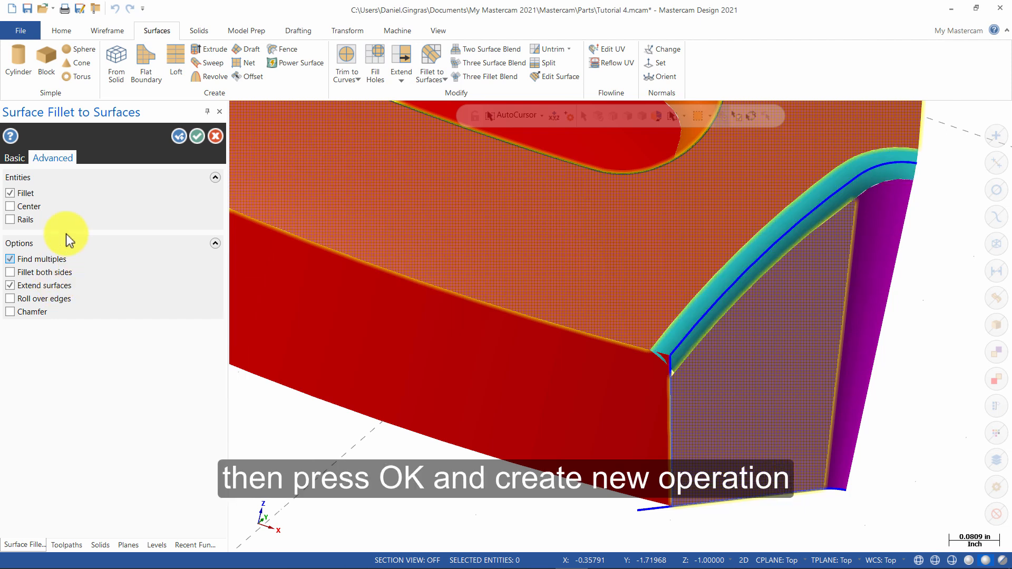
pyautogui.click(179, 136)
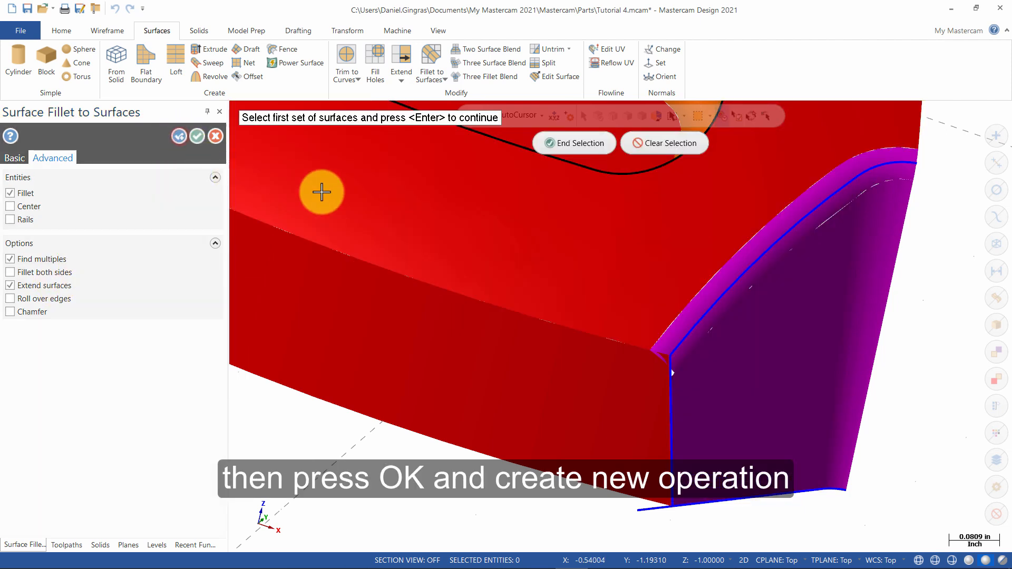
# - Choose the mirrored magenta draft surfaces as the first fillet set and the red top surface as the second, and dismiss the warning
pyautogui.scroll(-5, 778, 305)
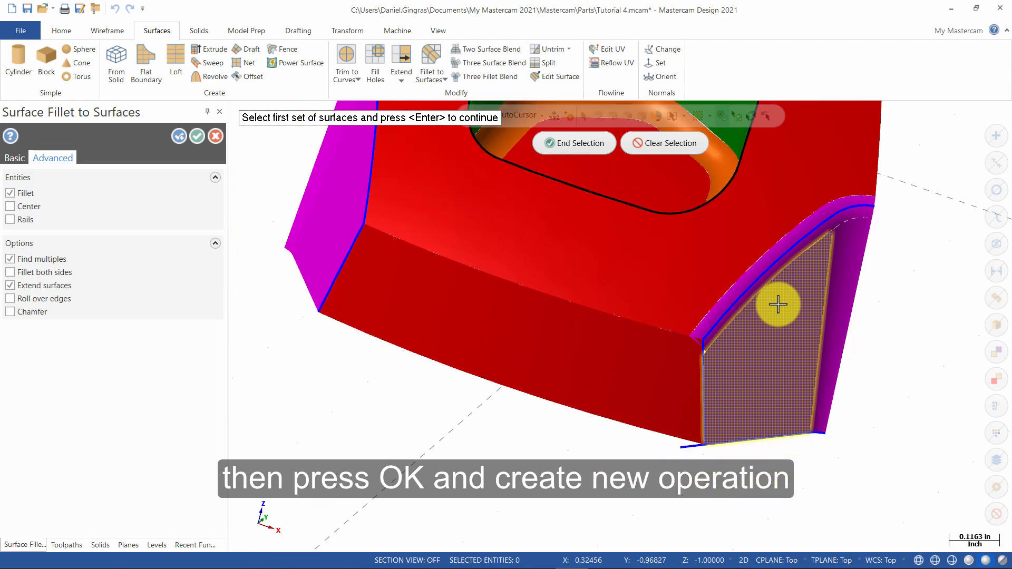
pyautogui.moveTo(313, 259); pyautogui.dragTo(373, 327, button='middle')
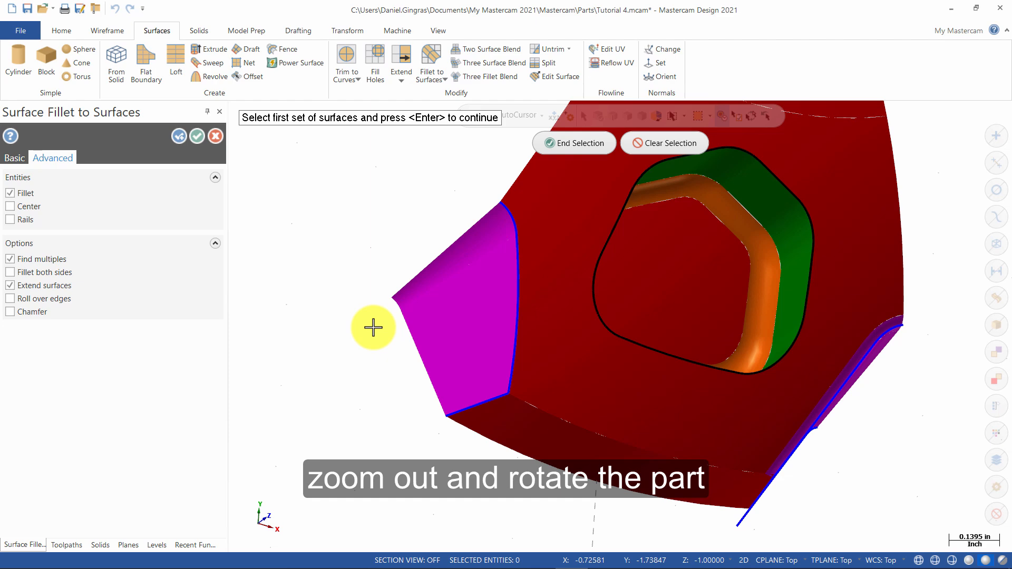
pyautogui.click(491, 282)
pyautogui.click(532, 211)
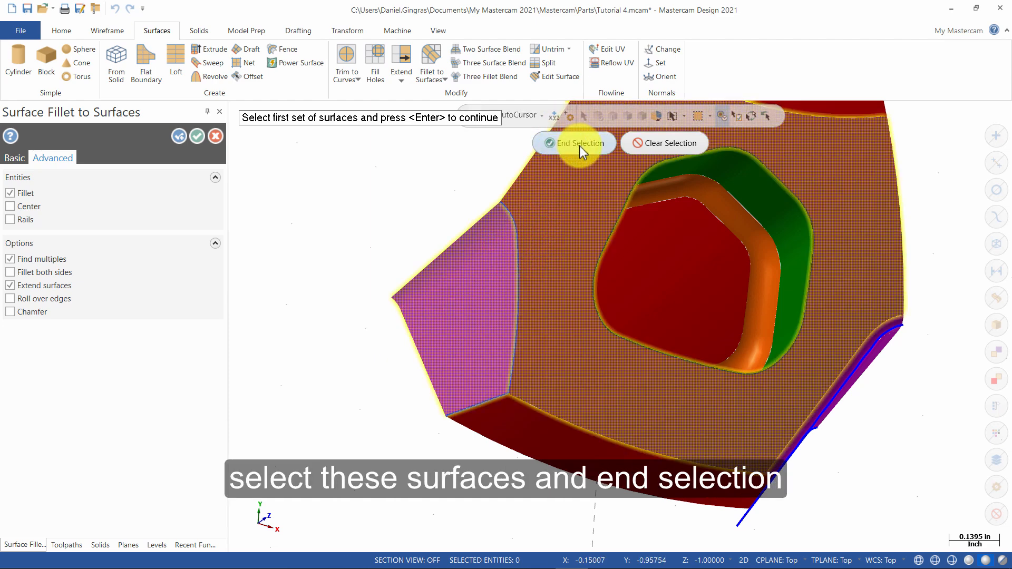
pyautogui.click(580, 145)
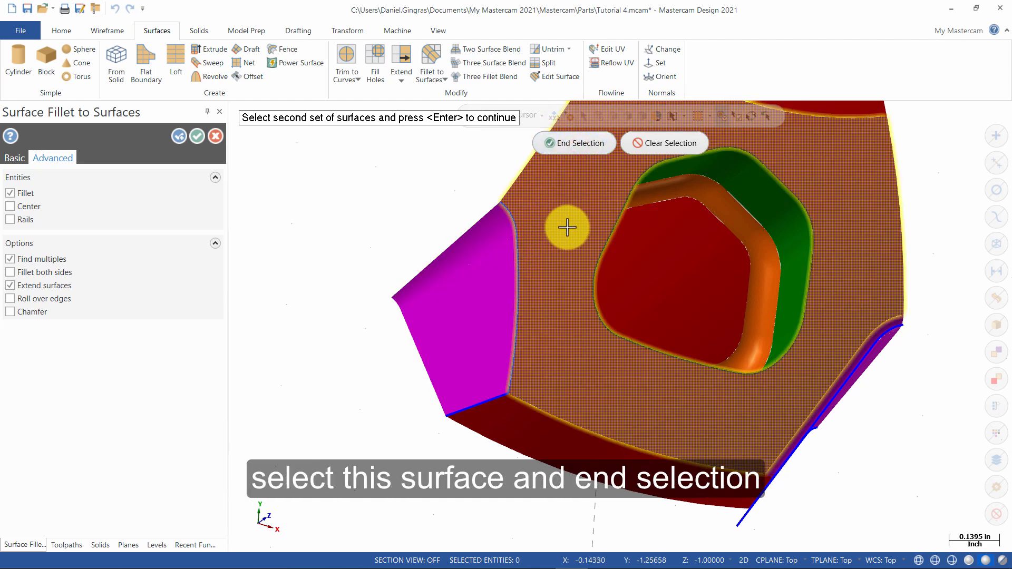
pyautogui.click(580, 145)
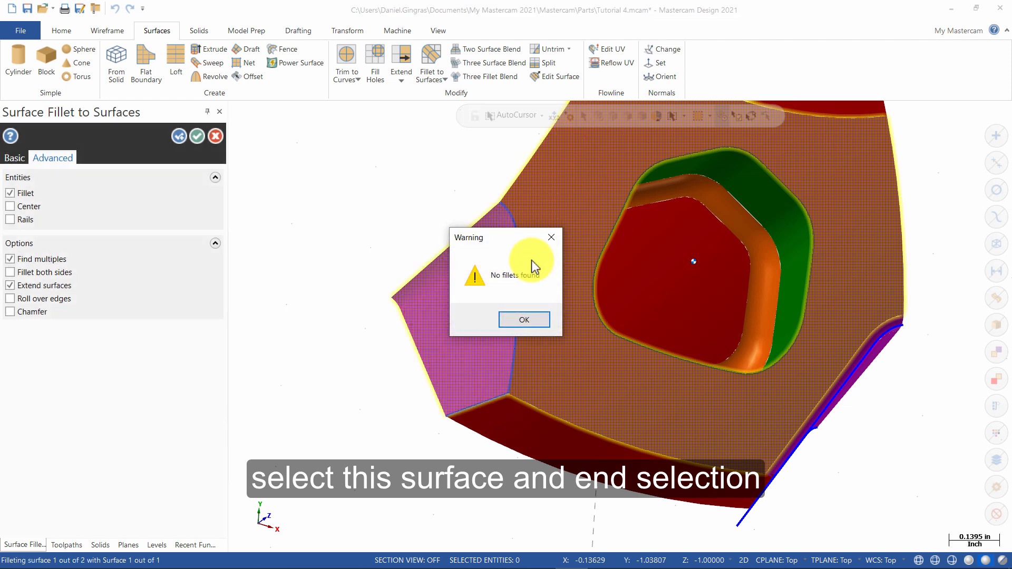
pyautogui.click(524, 320)
# - Flip the normals of the mirrored magenta surfaces inwards and apply their fillet to the red top surface, ready for another operation
pyautogui.click(15, 158)
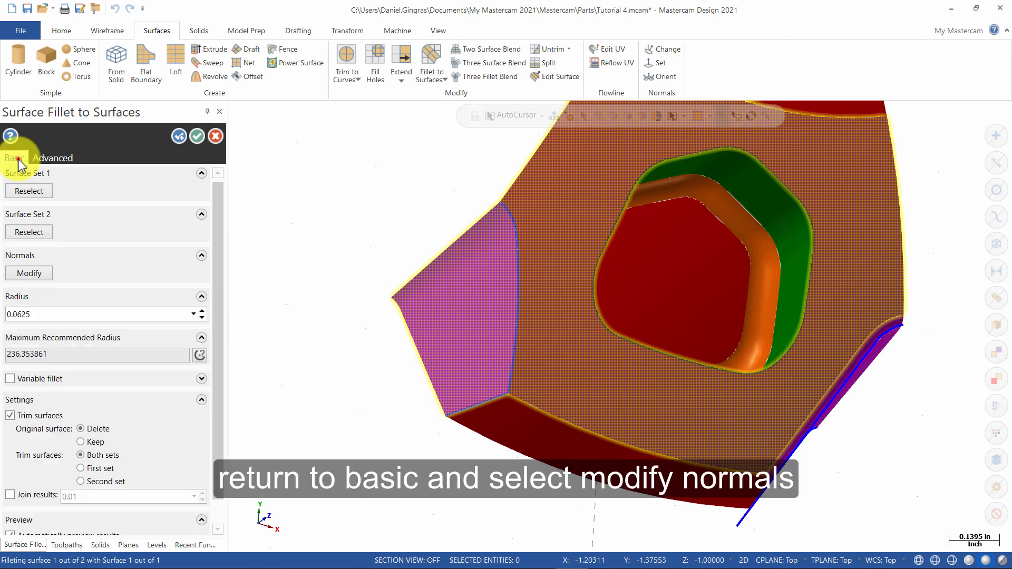
pyautogui.click(33, 274)
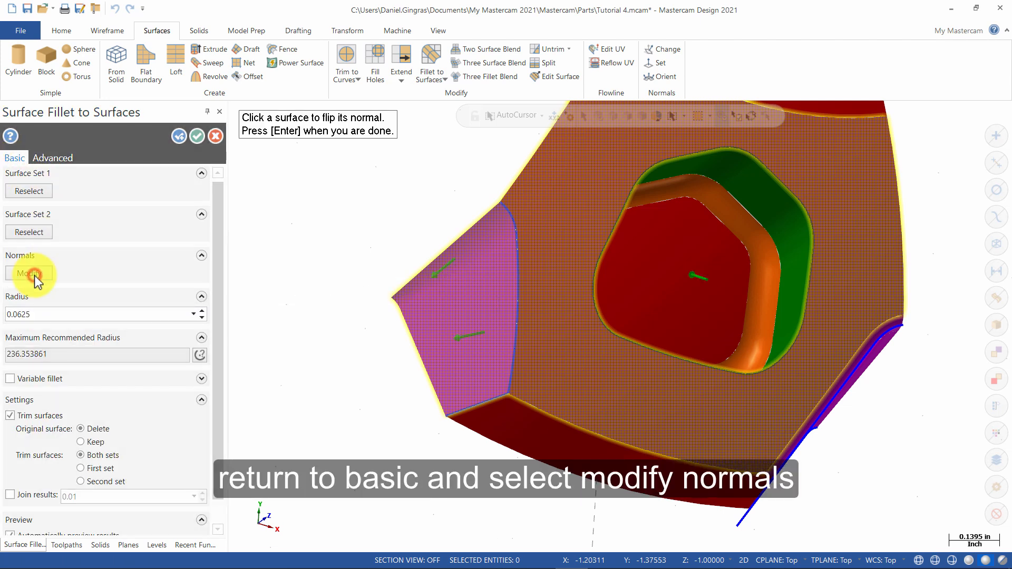
pyautogui.click(458, 257)
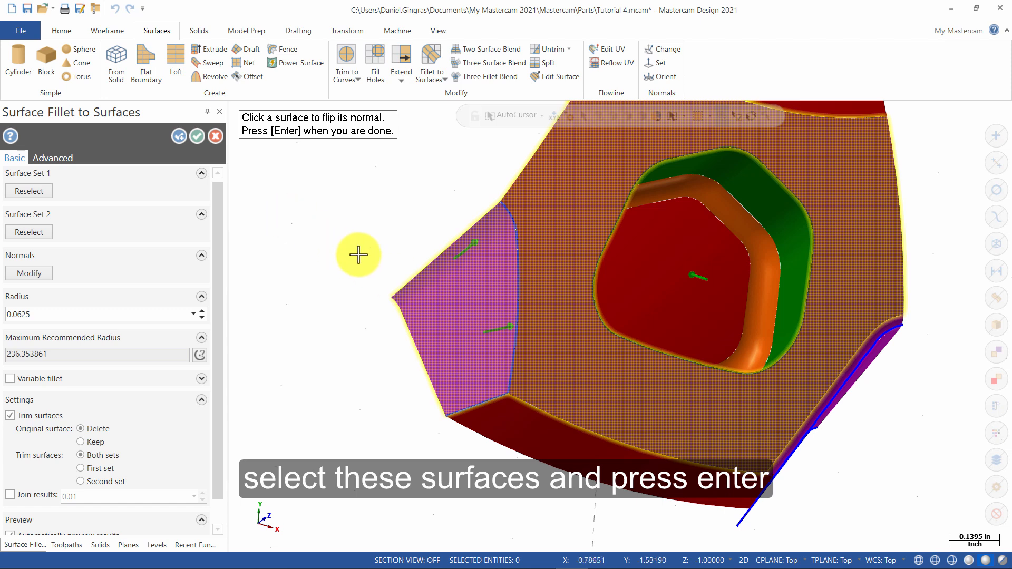
pyautogui.press('Return')
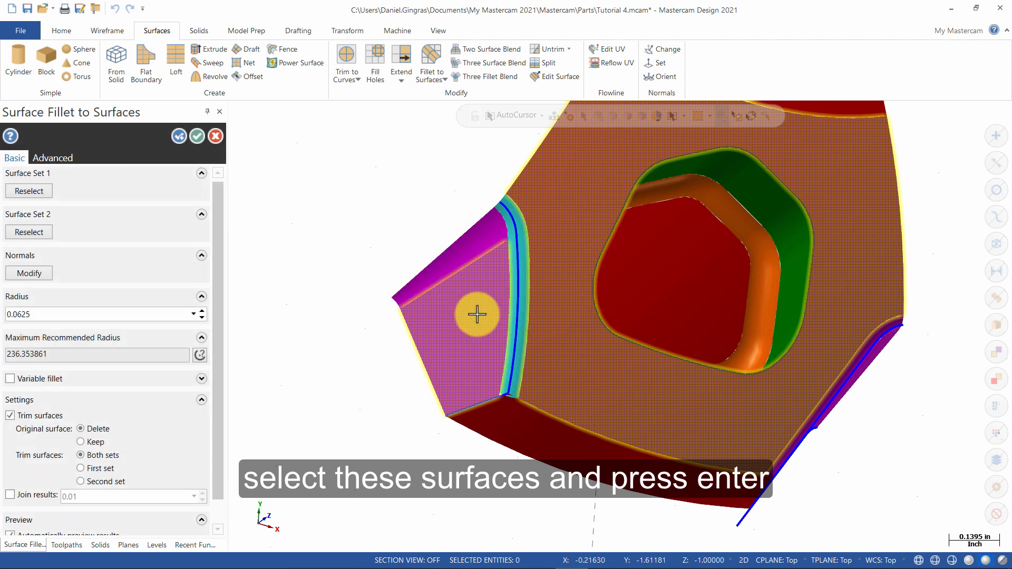
pyautogui.click(52, 158)
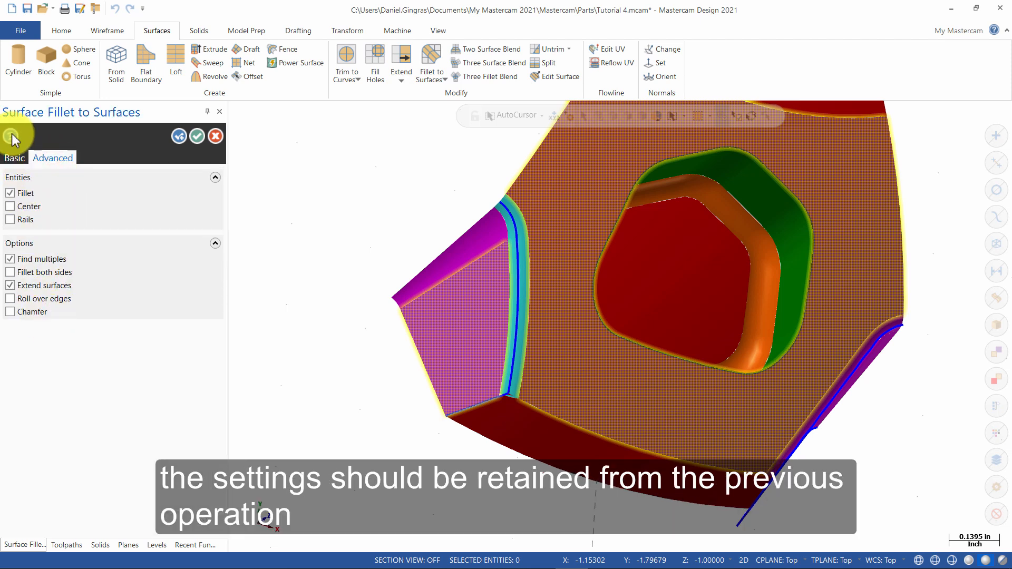
pyautogui.click(15, 158)
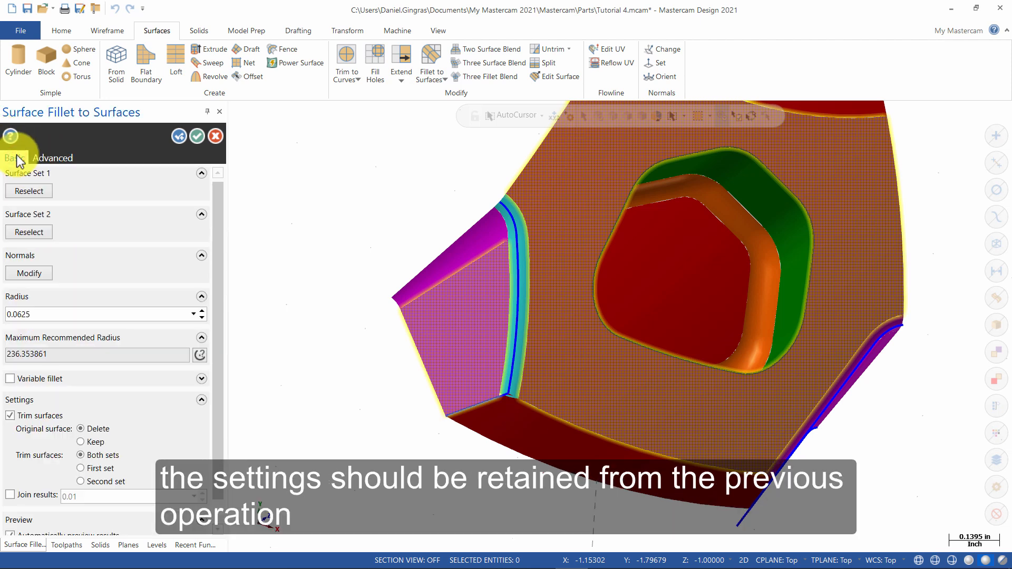
pyautogui.click(181, 138)
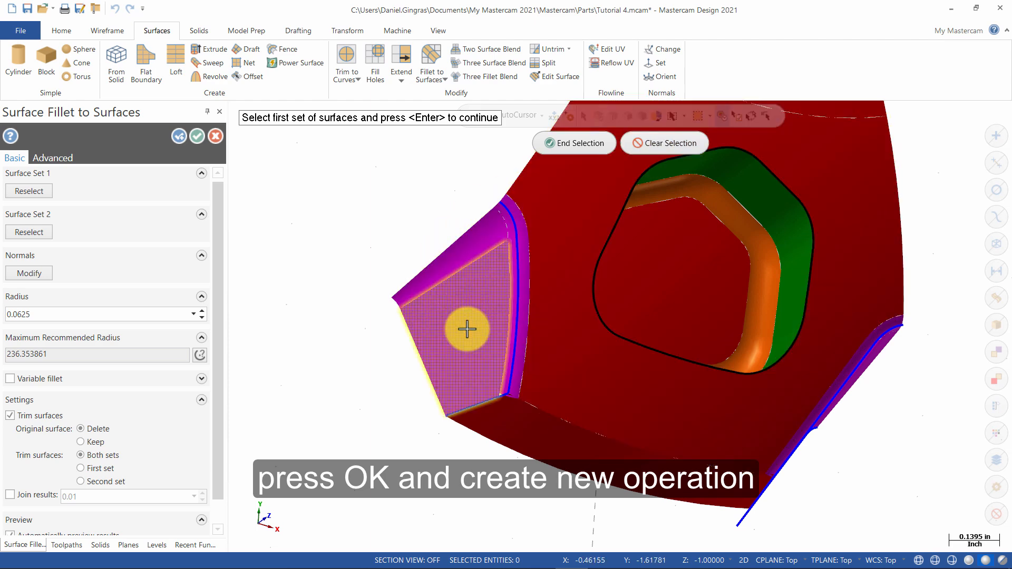
# - Choose the flat magenta surfaces at both corners as the first fillet set and the red side surface as the second, dismissing the warning
pyautogui.click(469, 363)
pyautogui.moveTo(641, 355); pyautogui.dragTo(603, 271, button='middle')
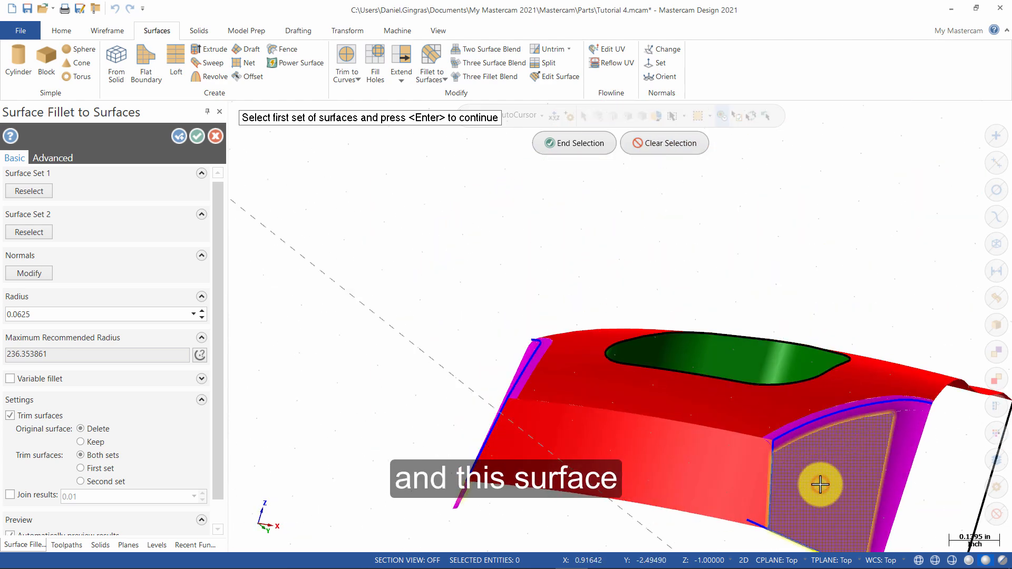
pyautogui.click(583, 149)
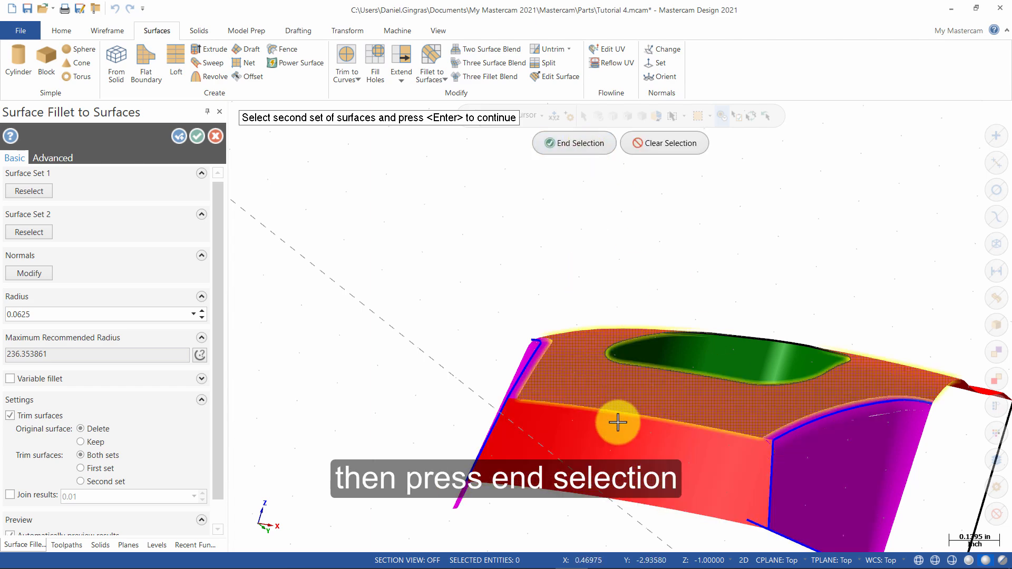
pyautogui.click(629, 453)
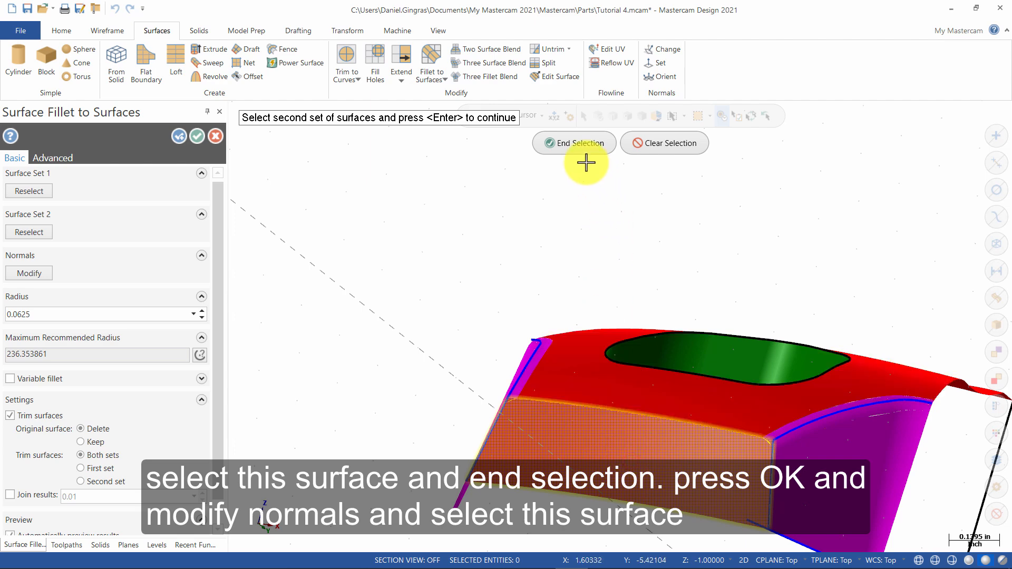
pyautogui.click(578, 143)
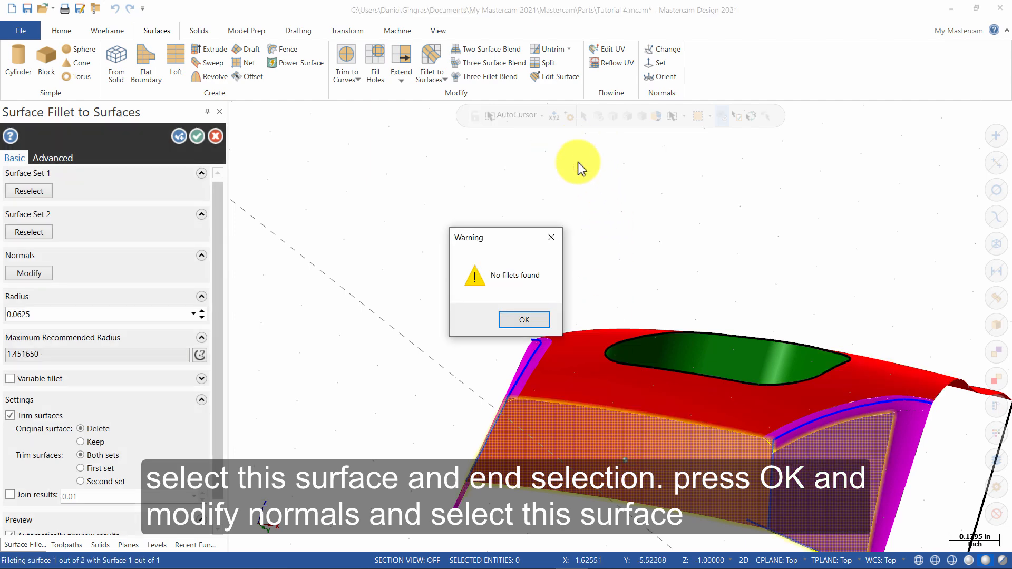
pyautogui.click(541, 326)
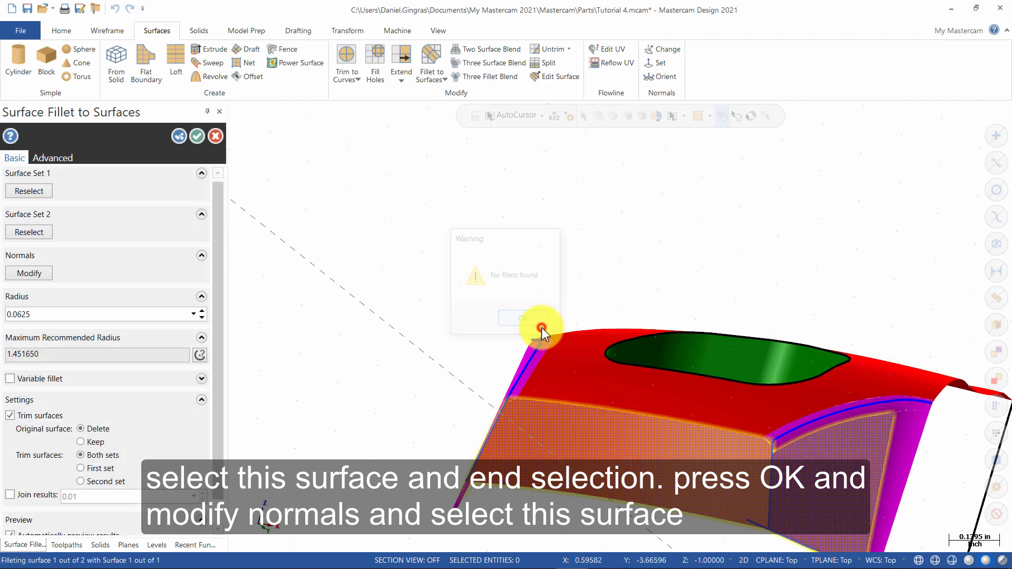
# - Flip the red side surface's normal inwards and apply the fillets between it and both magenta corners, ready for another operation
pyautogui.click(45, 274)
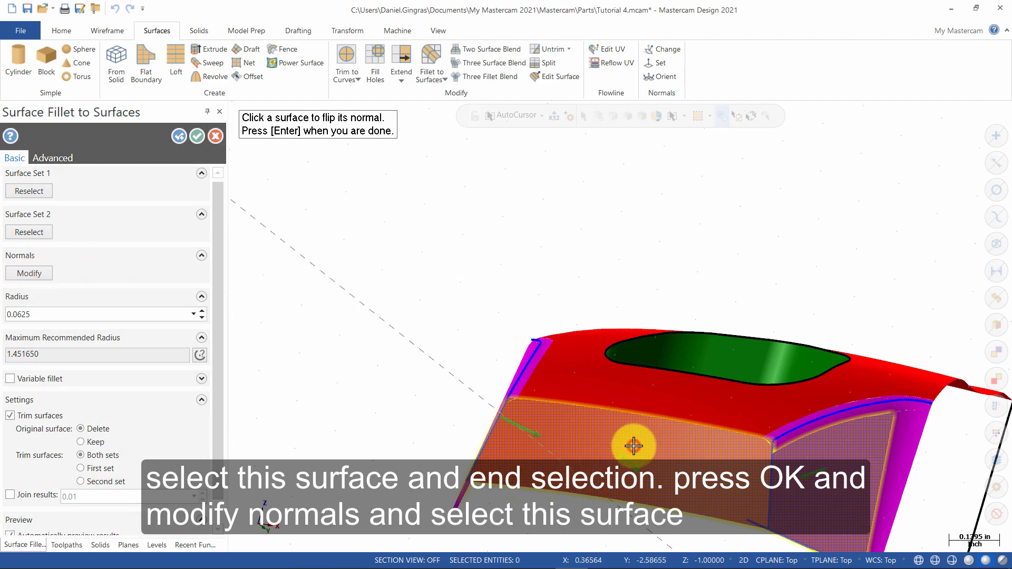
pyautogui.moveTo(599, 457); pyautogui.dragTo(572, 450, button='middle')
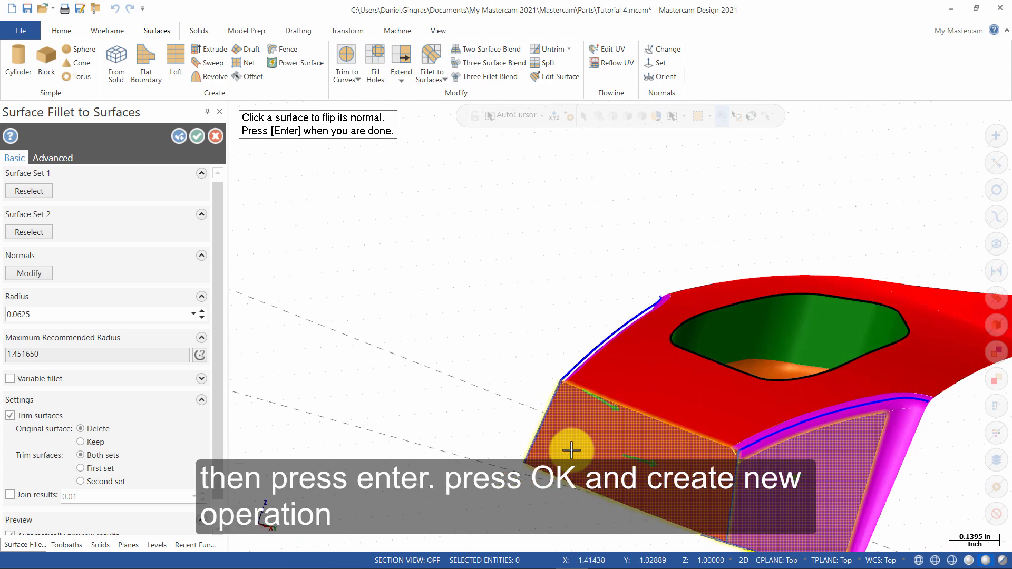
pyautogui.press('Return')
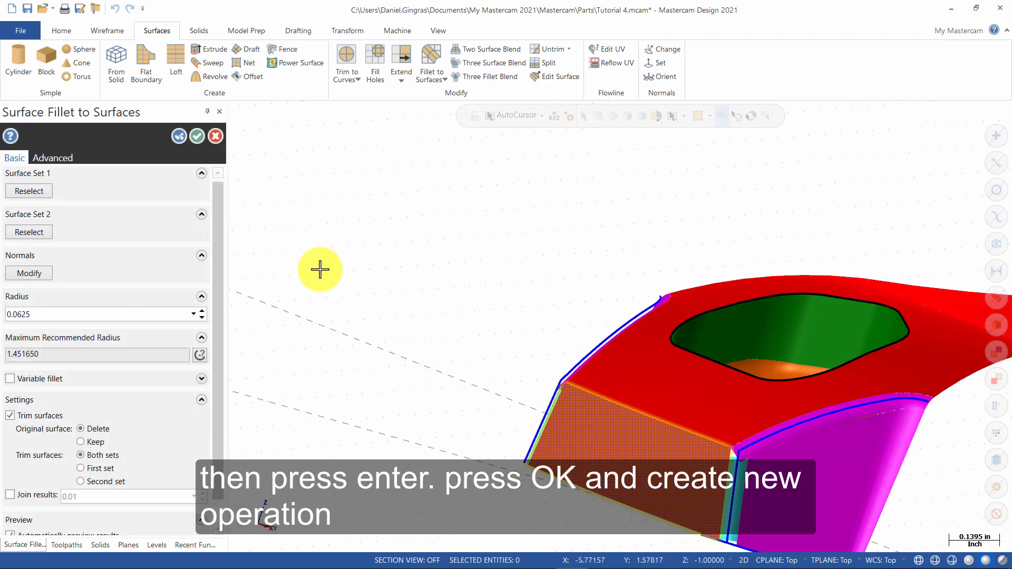
pyautogui.click(180, 138)
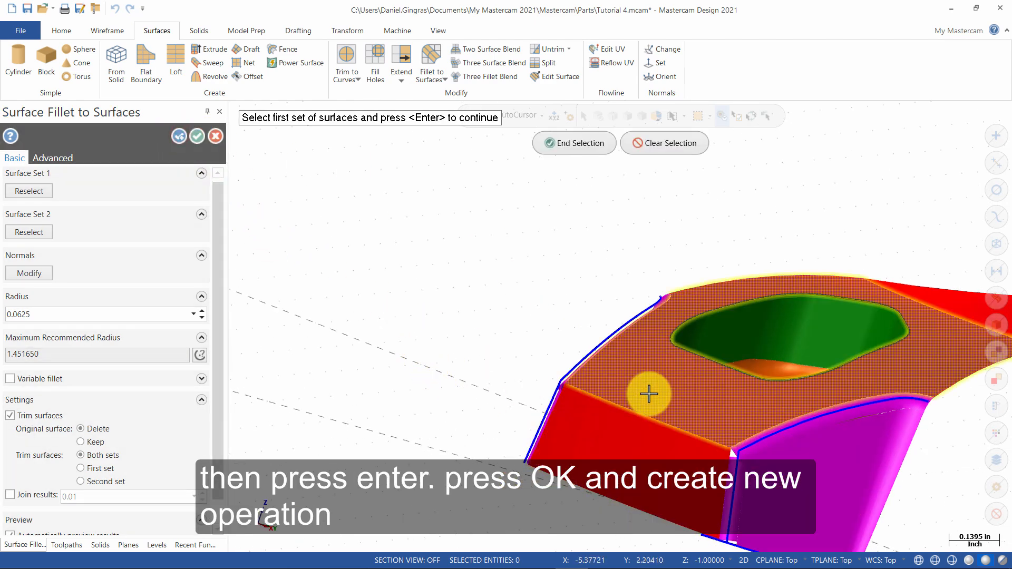
# - Set up a 0.0625 surface fillet between the red side surface and the red top surface
pyautogui.click(638, 448)
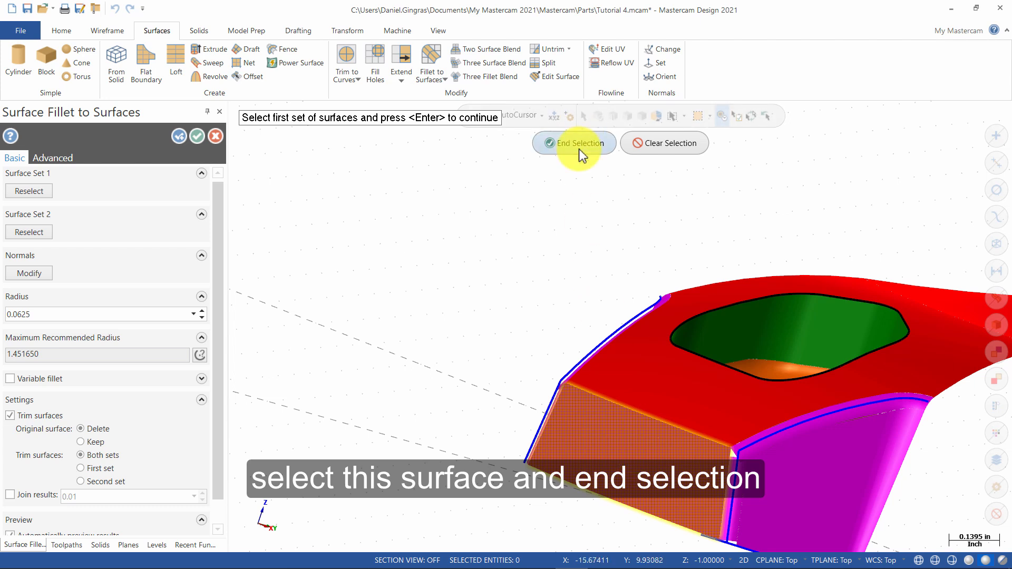
pyautogui.click(579, 144)
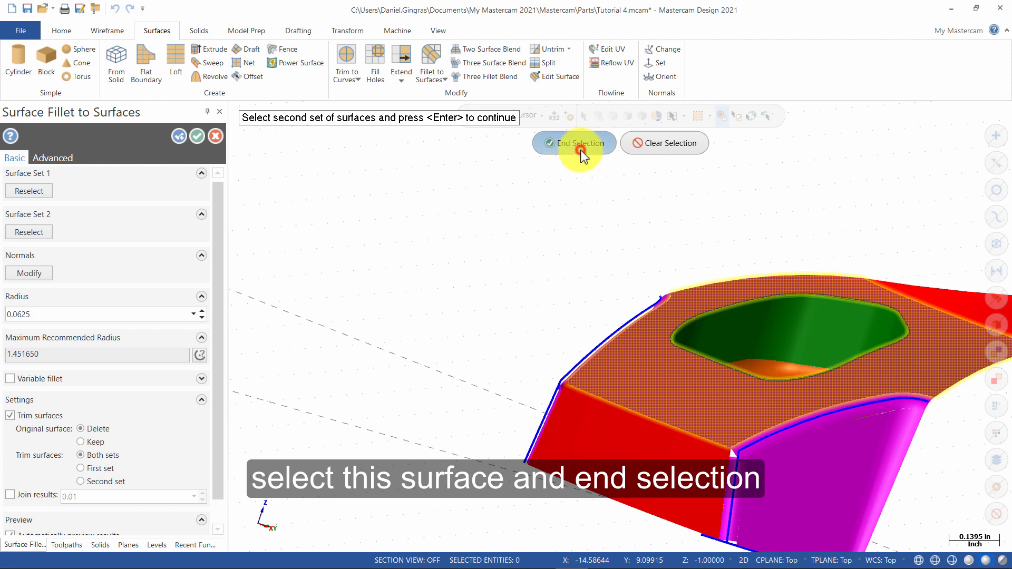
pyautogui.click(579, 150)
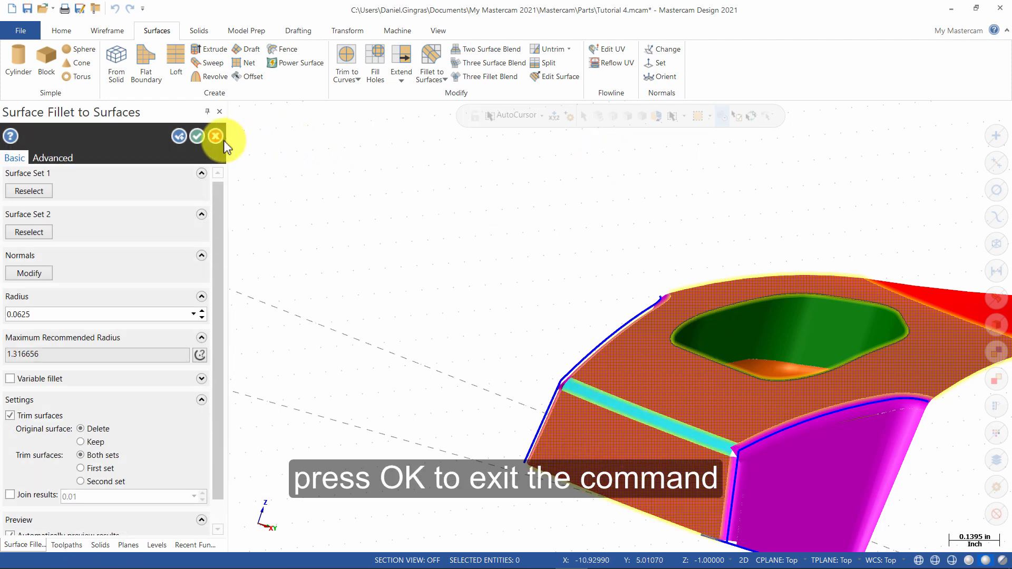
# - Accept the pending surface fillet and apply a 3-sided three fillet blend with trimmed surfaces at one corner of the red side surface
pyautogui.click(200, 136)
pyautogui.moveTo(524, 316); pyautogui.dragTo(589, 323, button='middle')
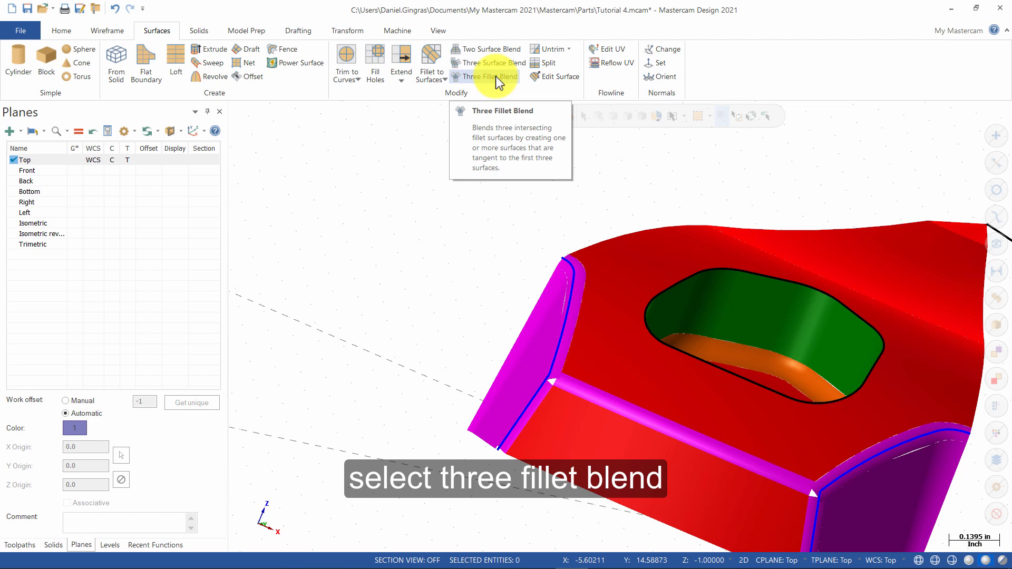
pyautogui.click(495, 76)
pyautogui.moveTo(710, 220); pyautogui.dragTo(704, 308, button='middle')
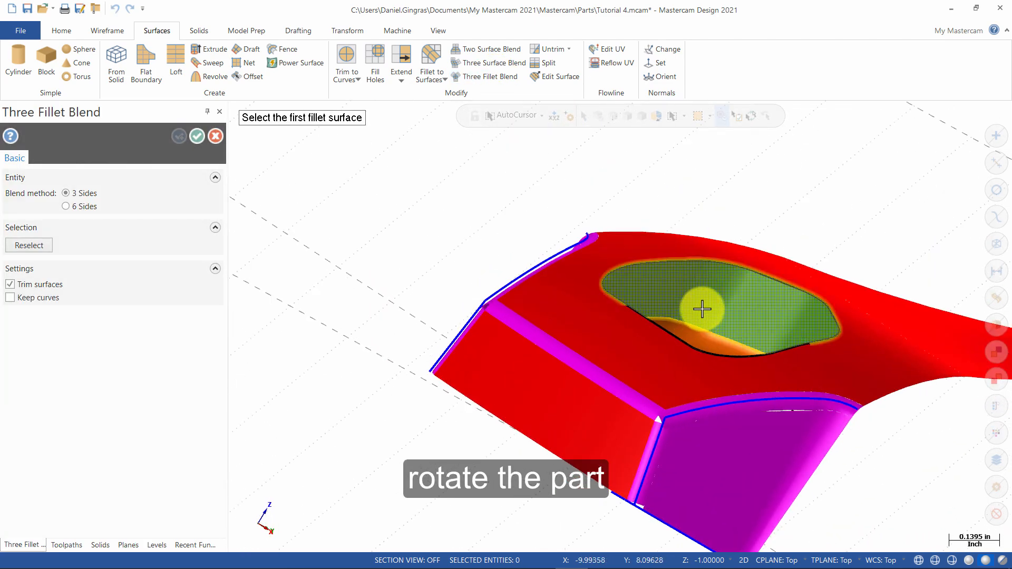
pyautogui.click(649, 411)
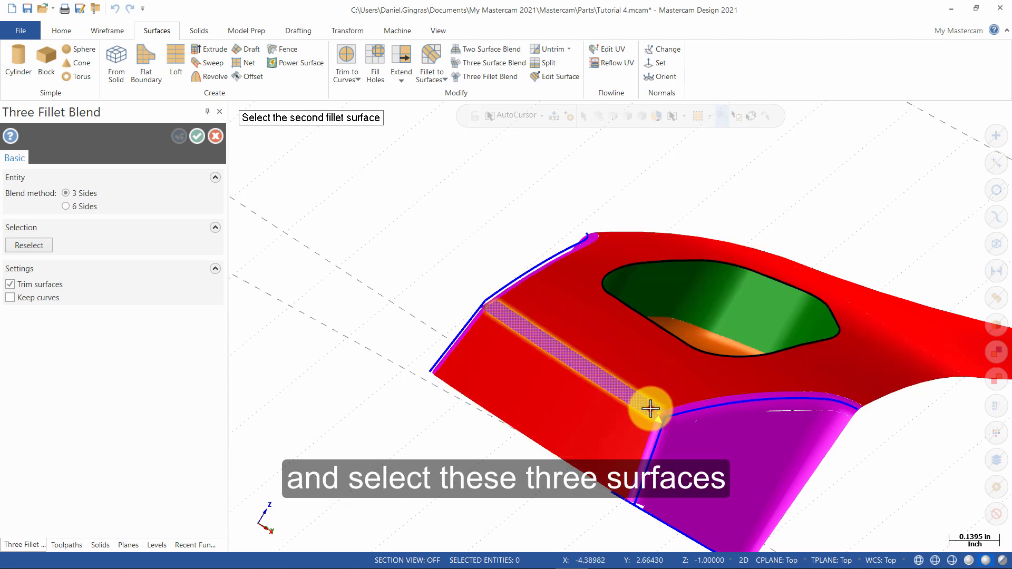
pyautogui.click(682, 413)
pyautogui.click(661, 441)
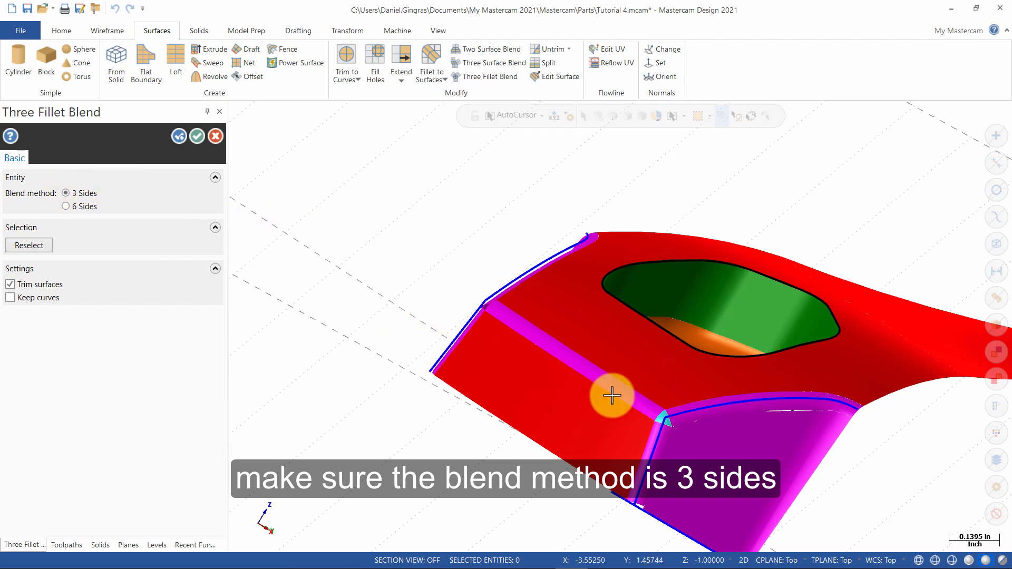
pyautogui.scroll(4, 666, 415)
pyautogui.moveTo(674, 415); pyautogui.dragTo(757, 418, button='middle')
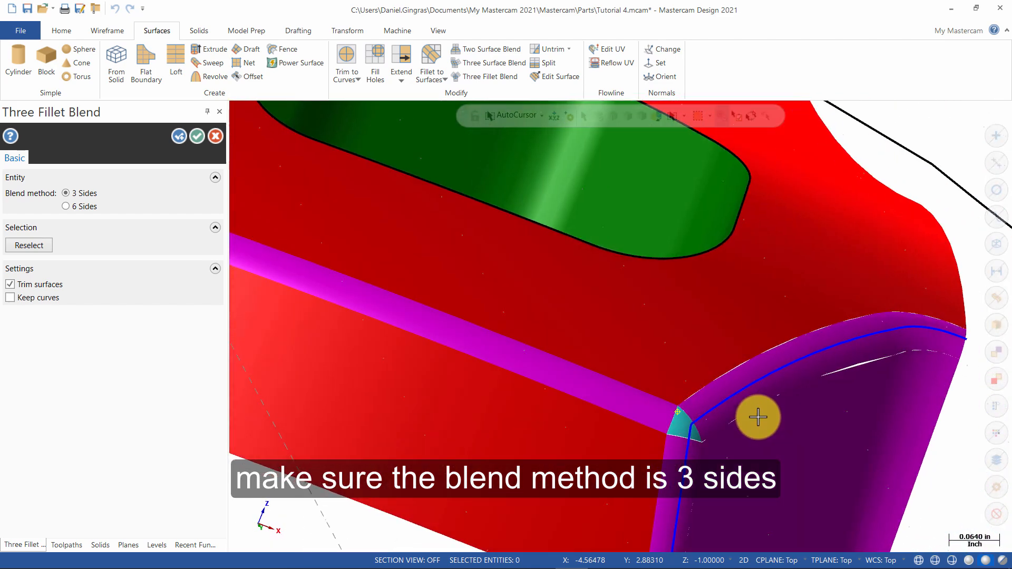
pyautogui.click(179, 136)
# - Create a 3-sided fillet blend from the three fillets meeting at the opposite corner, finishing the blend command
pyautogui.moveTo(547, 338); pyautogui.dragTo(271, 209, button='middle')
pyautogui.scroll(2, 271, 208)
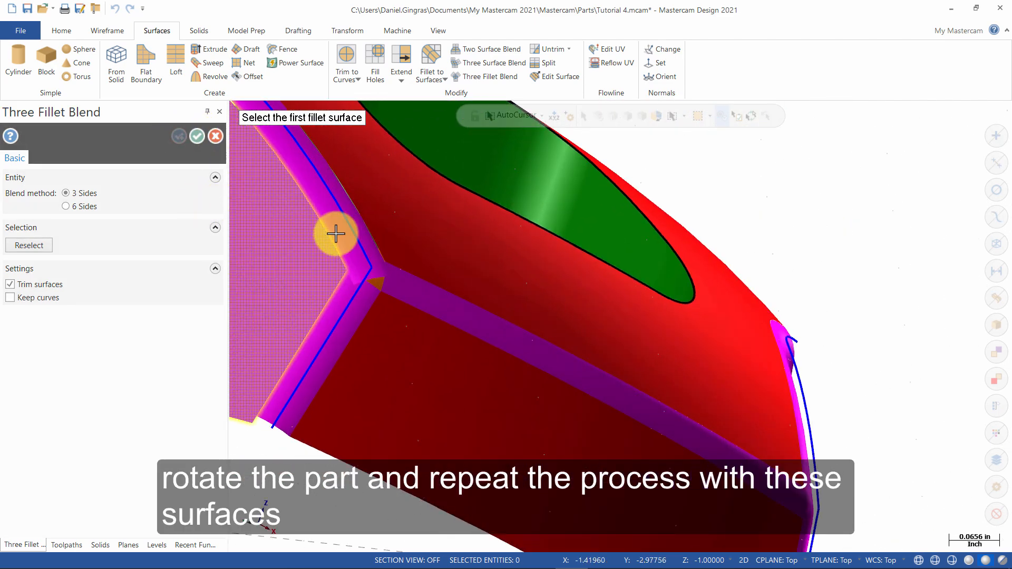
pyautogui.click(338, 240)
pyautogui.click(435, 301)
pyautogui.click(435, 302)
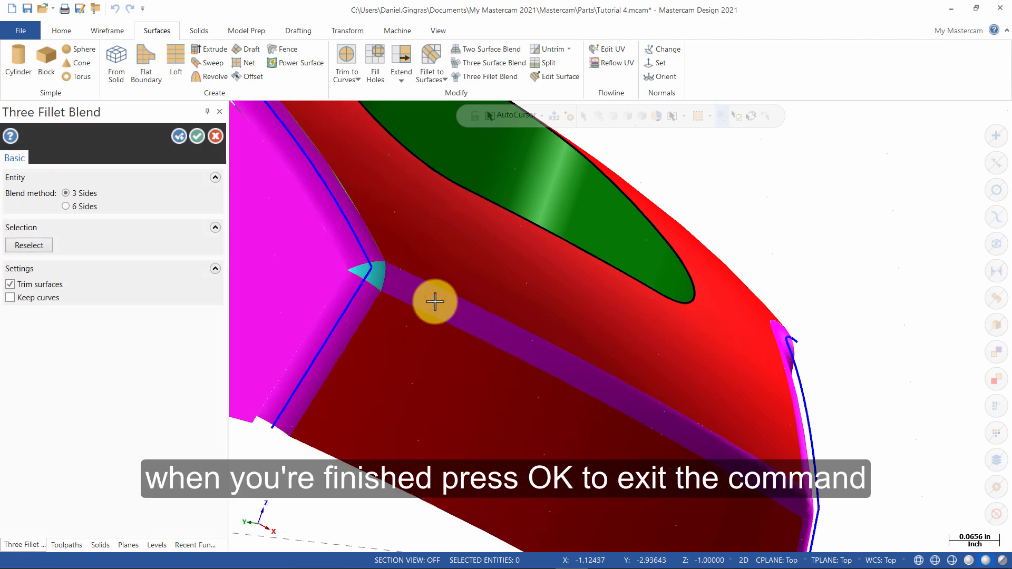
pyautogui.click(198, 137)
# - Change the surface color of all the magenta edge fillets and both corner blends to 138
pyautogui.scroll(5, 400, 274)
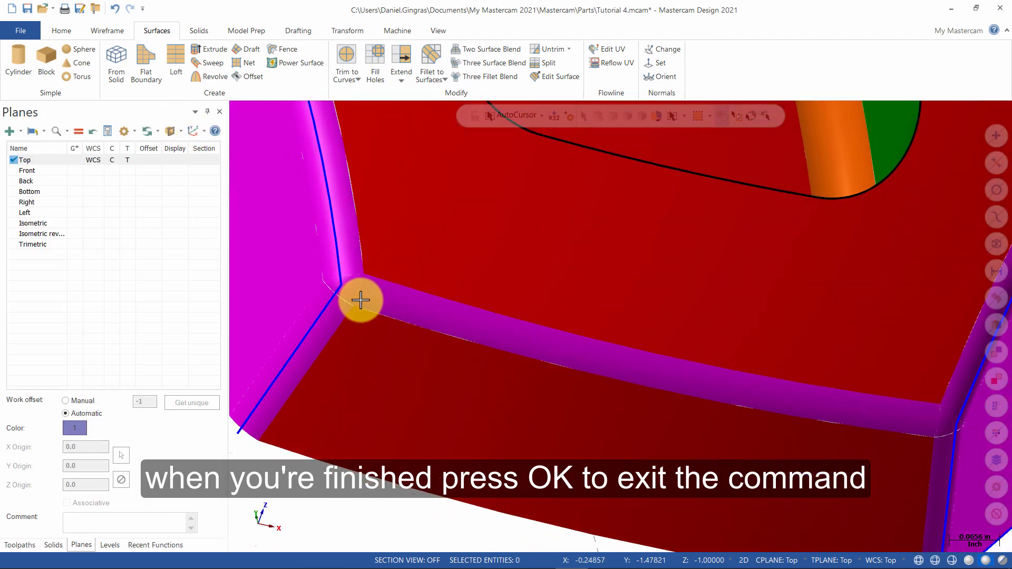
pyautogui.scroll(-5, 345, 290)
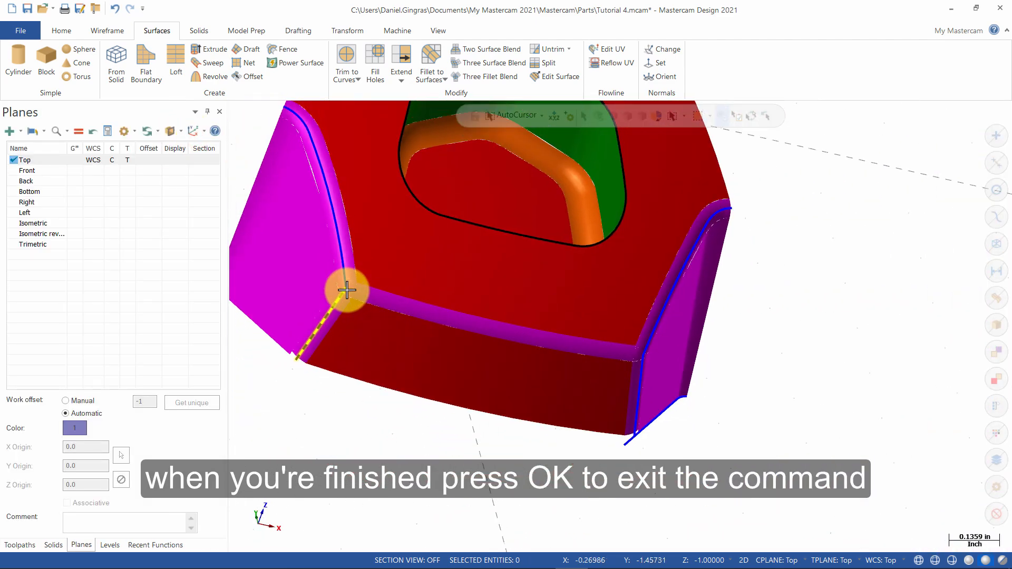
pyautogui.moveTo(508, 300); pyautogui.dragTo(413, 283, button='middle')
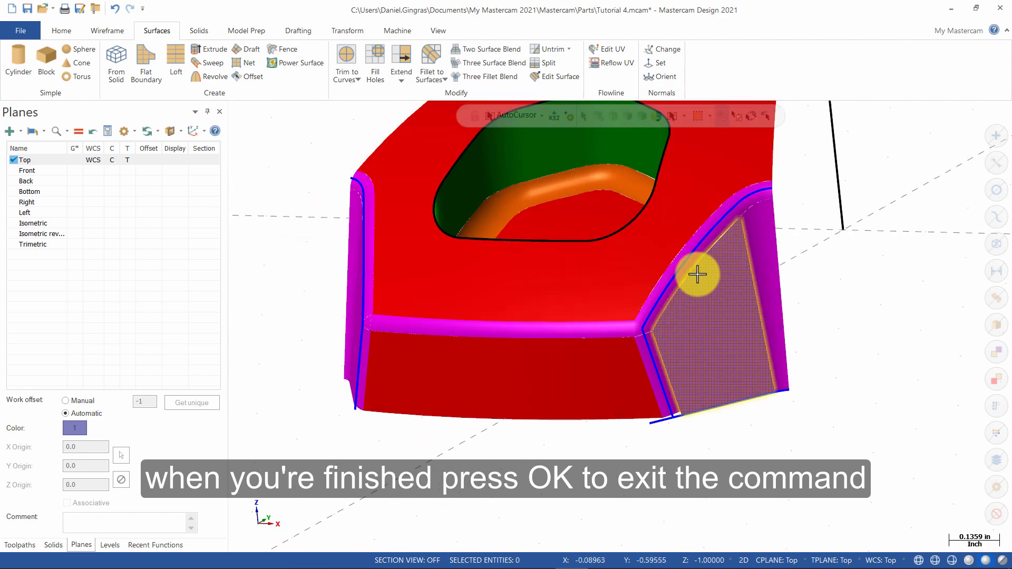
pyautogui.moveTo(698, 274)
pyautogui.mouseDown(button='middle')
pyautogui.moveTo(714, 285)
pyautogui.moveTo(699, 287)
pyautogui.mouseUp(button='middle')
pyautogui.scroll(-4, 322, 267)
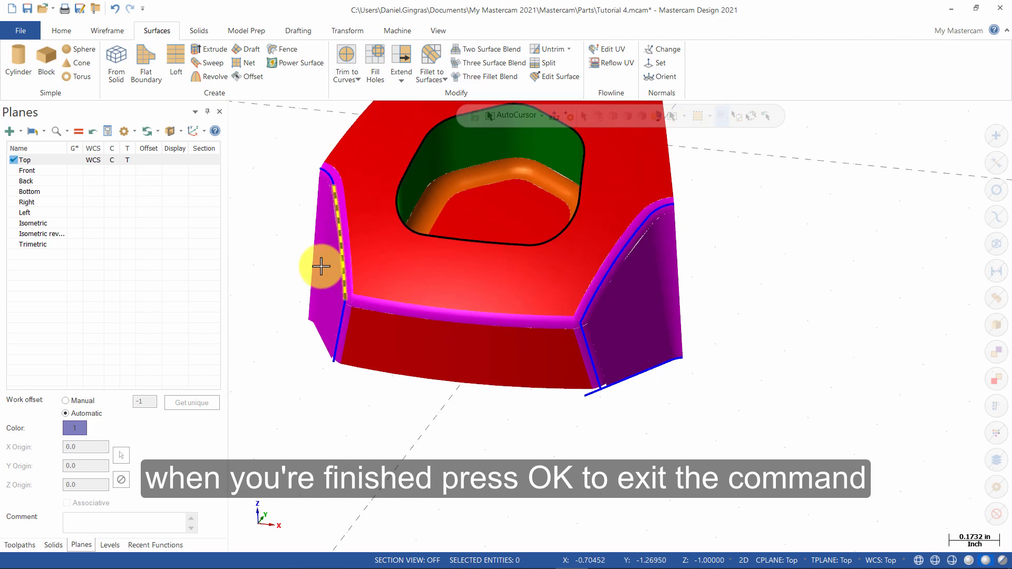
pyautogui.scroll(3, 287, 165)
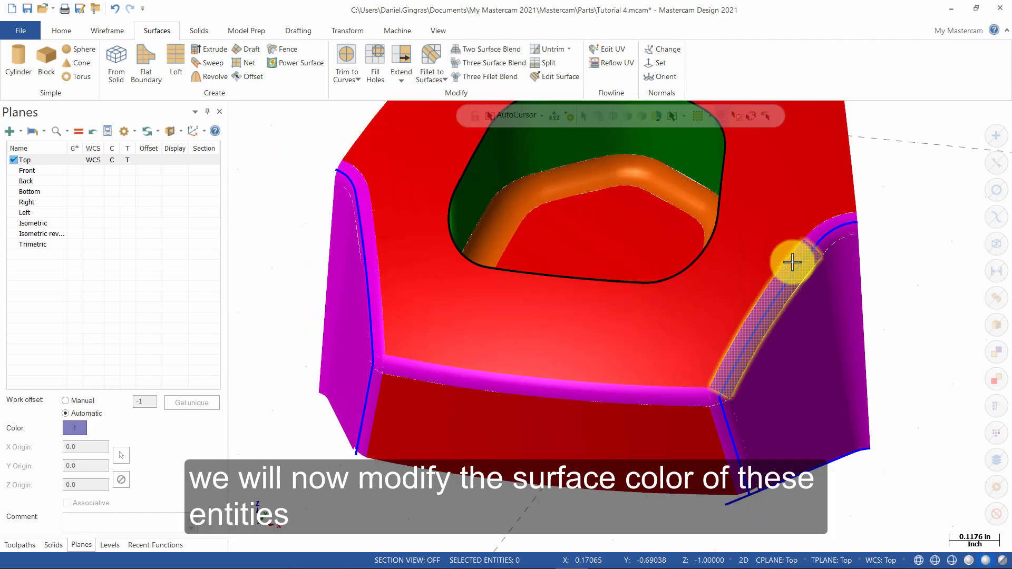
pyautogui.click(816, 232)
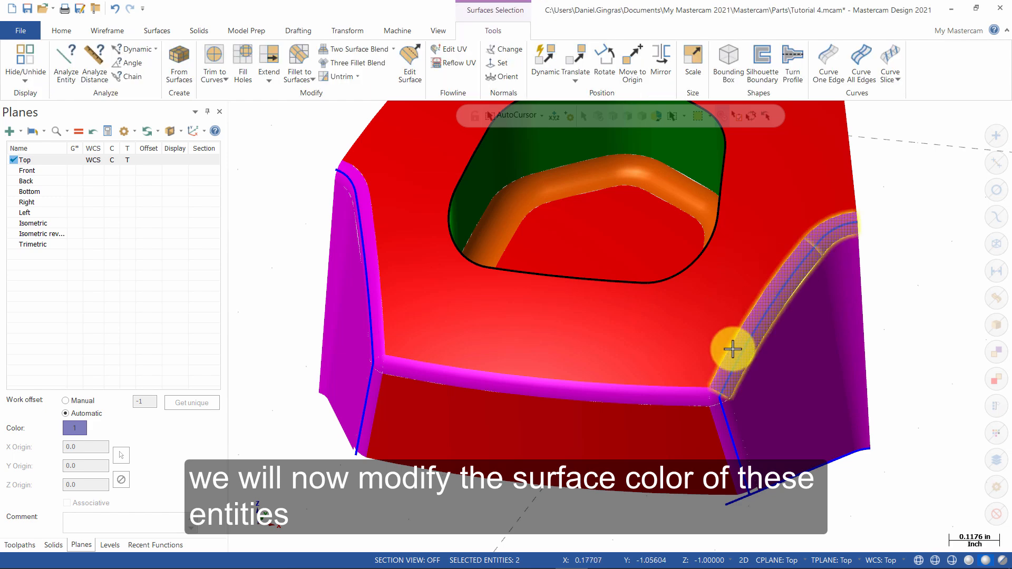
pyautogui.click(718, 434)
pyautogui.click(683, 414)
pyautogui.click(669, 395)
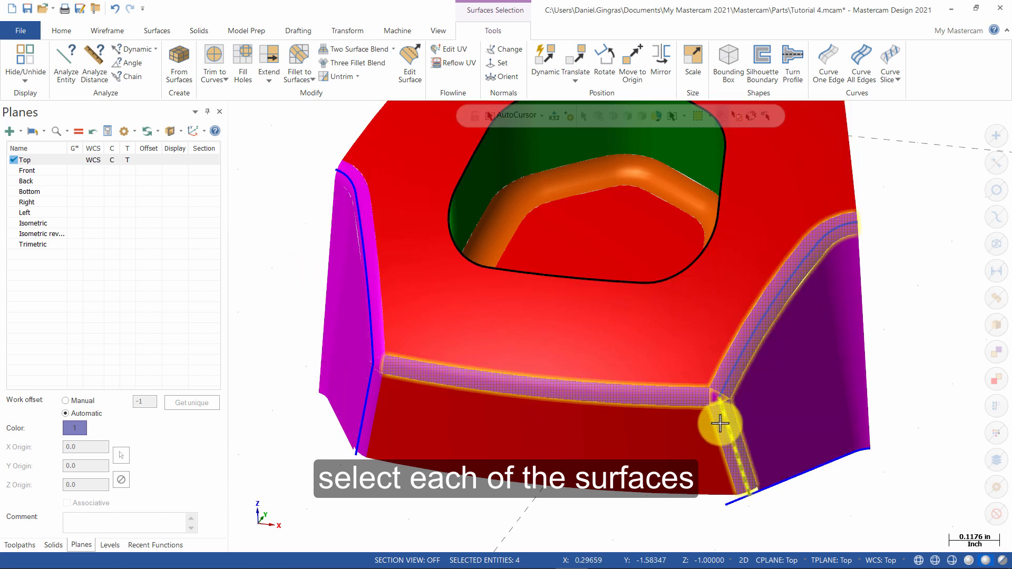
pyautogui.click(366, 185)
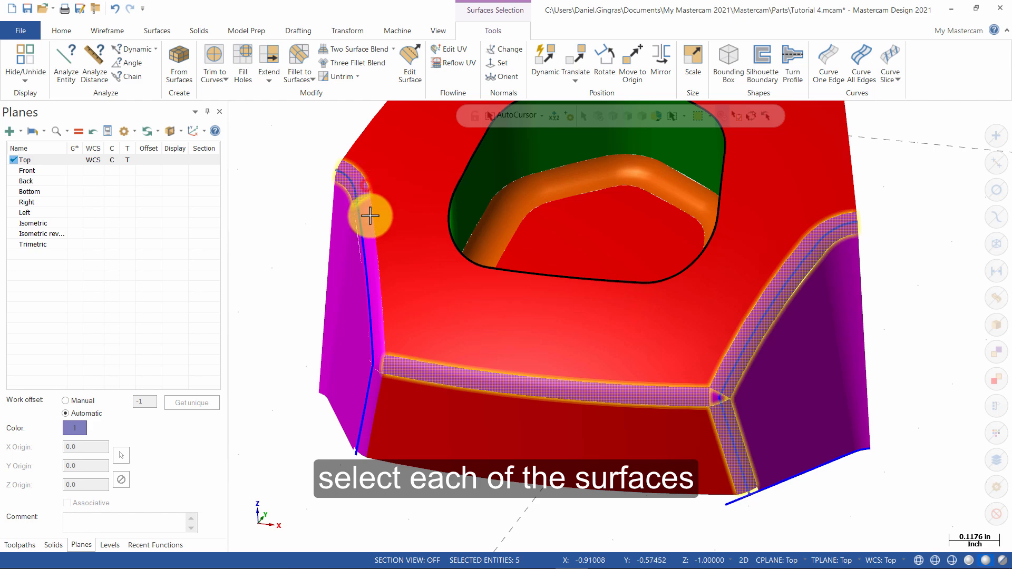
pyautogui.click(375, 393)
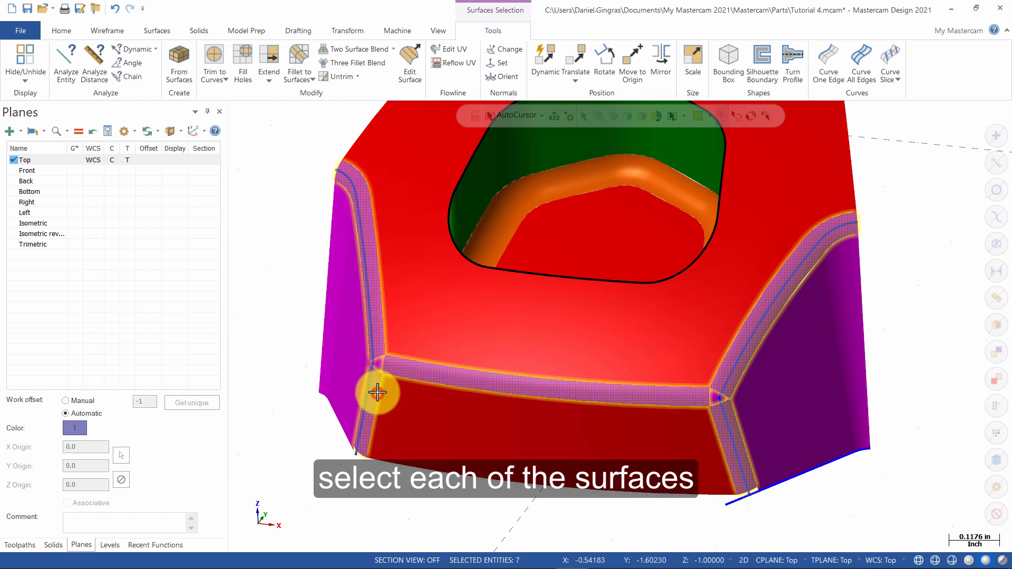
pyautogui.click(383, 362)
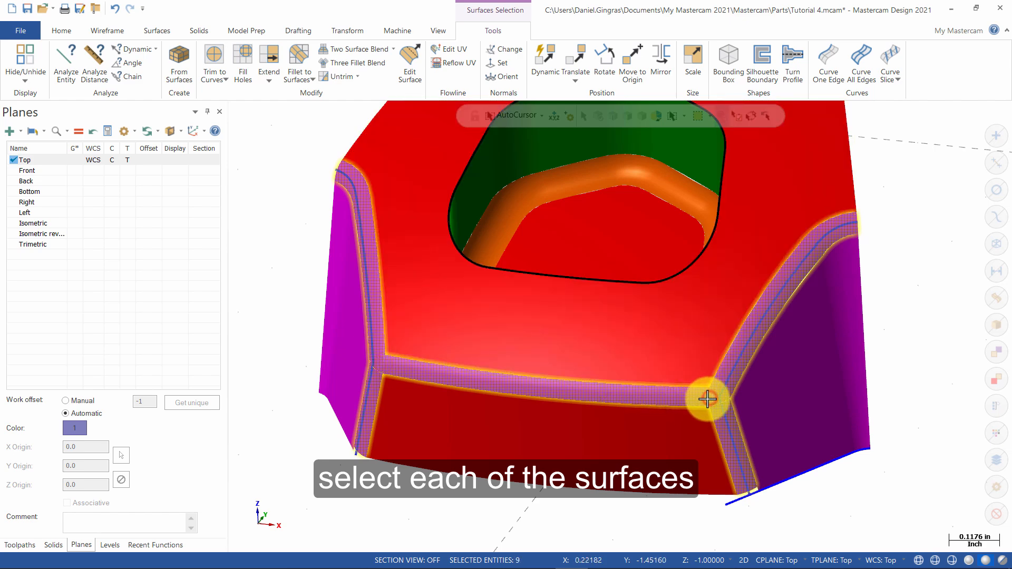
pyautogui.click(544, 352)
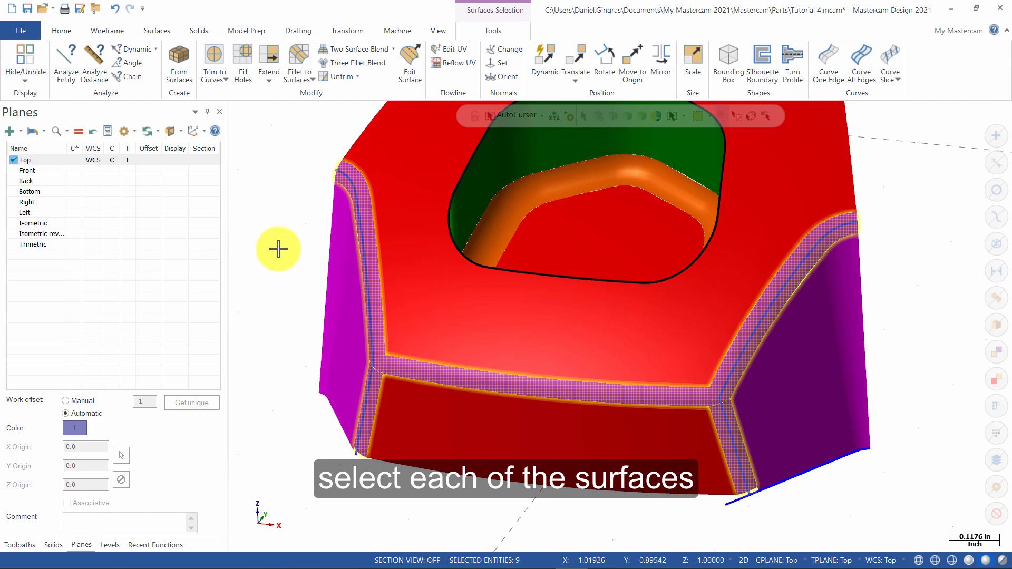
pyautogui.rightClick(265, 223)
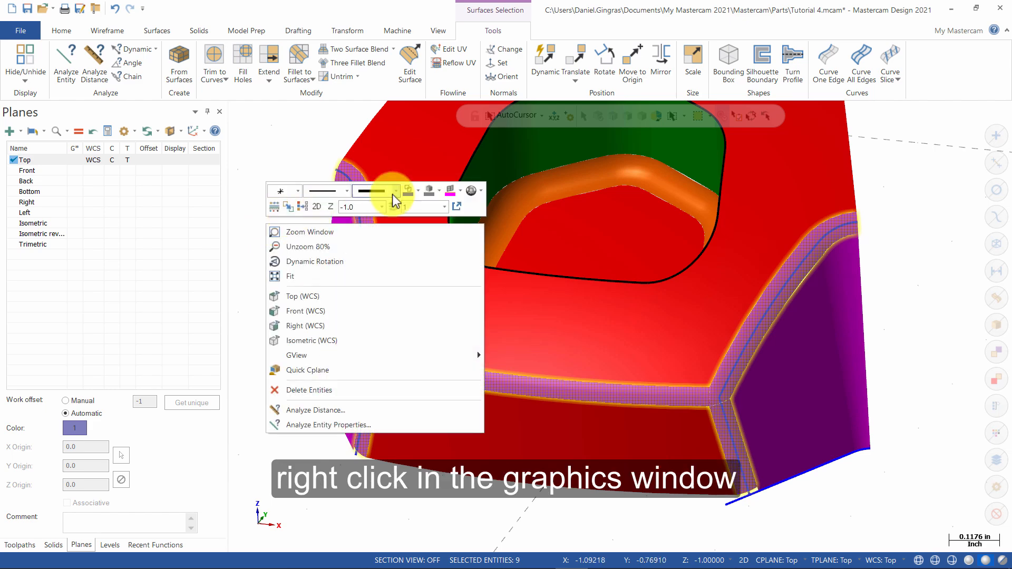
pyautogui.click(460, 192)
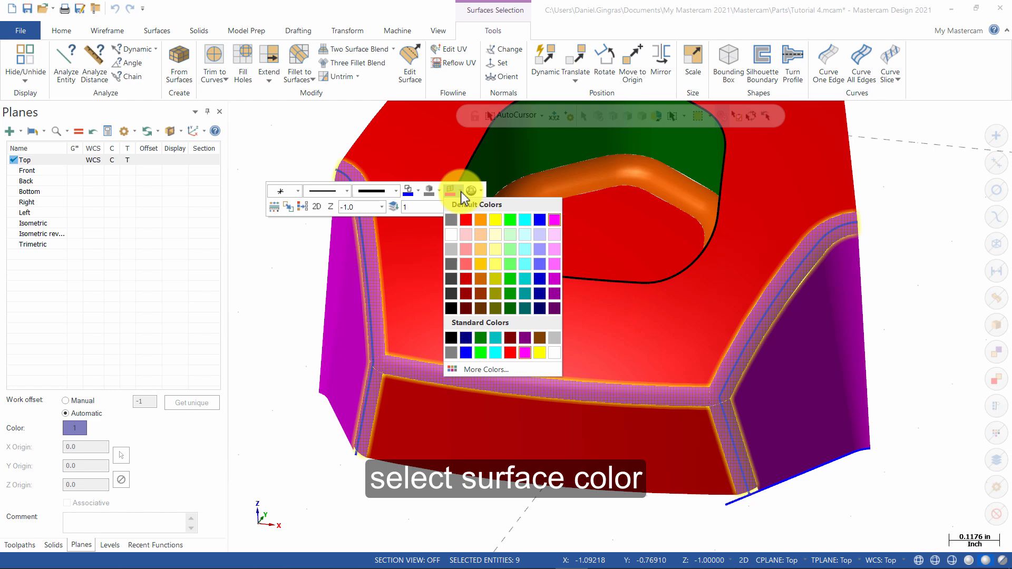
pyautogui.click(486, 369)
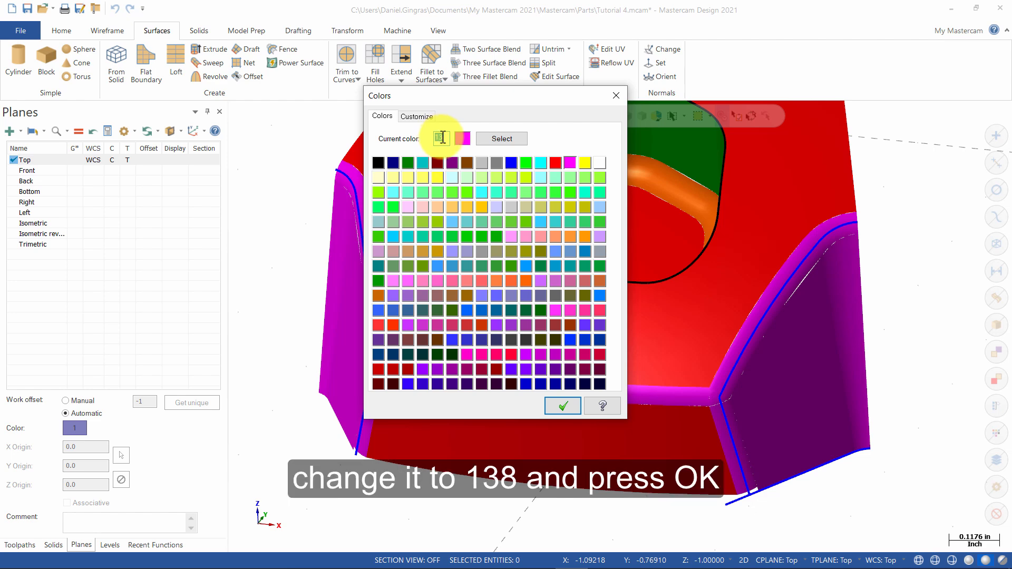
pyautogui.write('138')
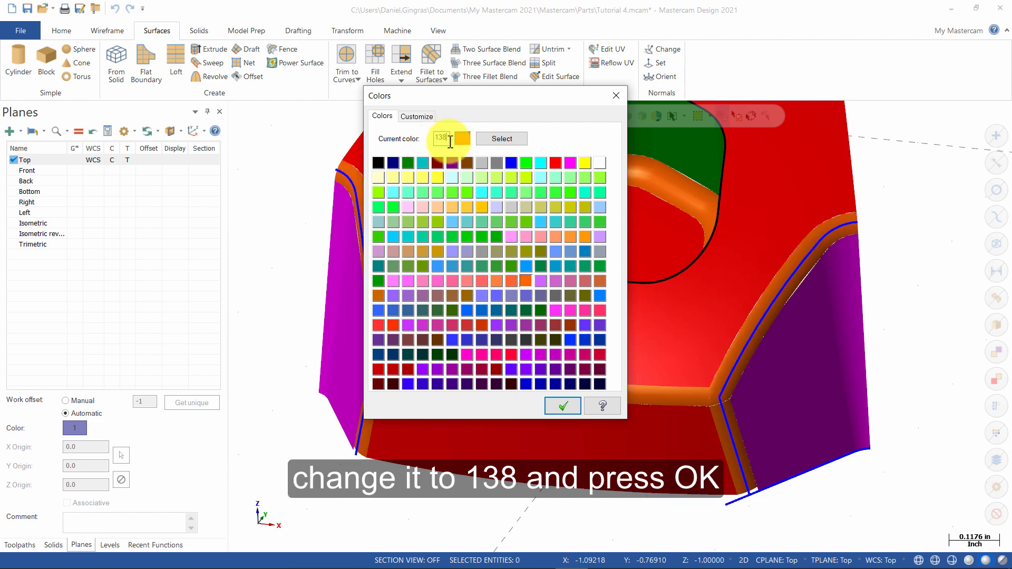
pyautogui.click(568, 408)
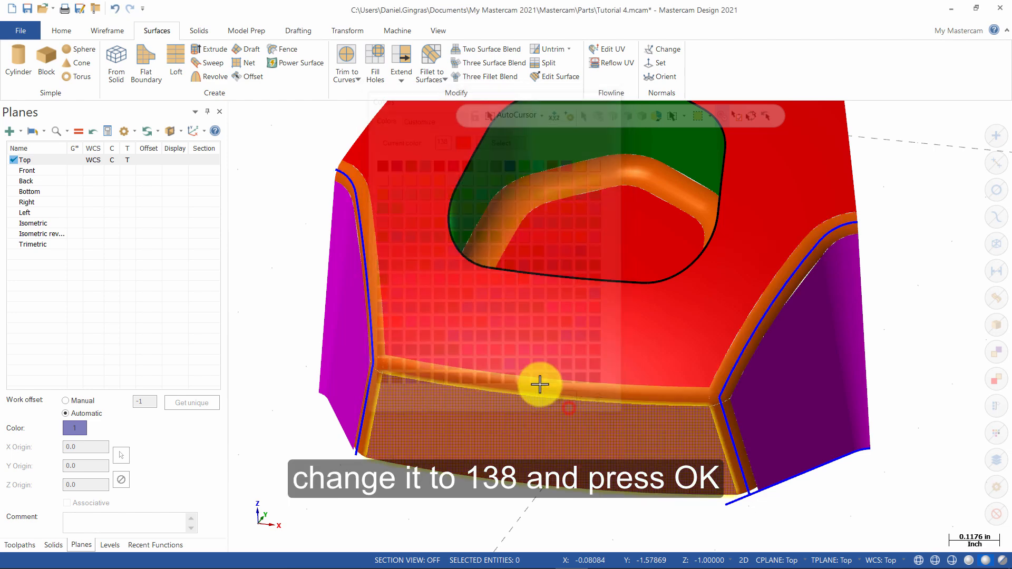
# - Return the view to isometric with the whole part and its black profile curve in sight
pyautogui.moveTo(323, 255); pyautogui.dragTo(312, 234, button='middle')
pyautogui.moveTo(526, 418); pyautogui.dragTo(666, 341, button='middle')
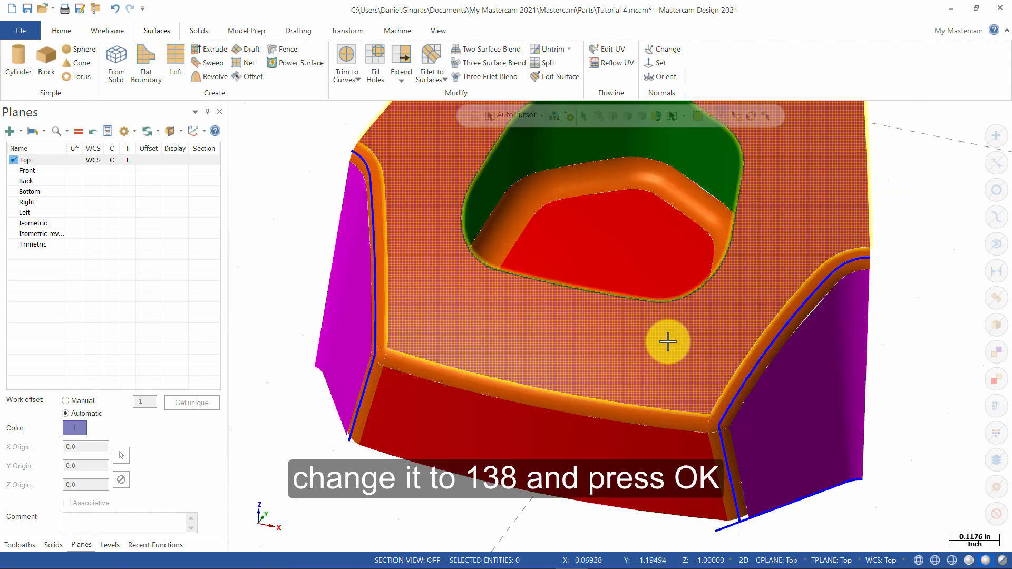
pyautogui.scroll(-3, 660, 341)
pyautogui.rightClick(838, 260)
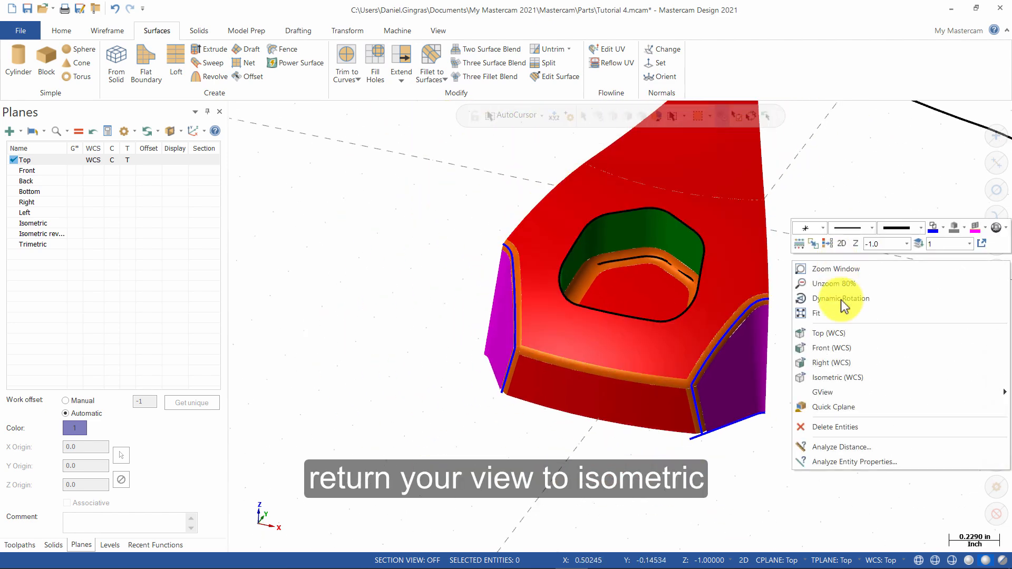
pyautogui.click(844, 379)
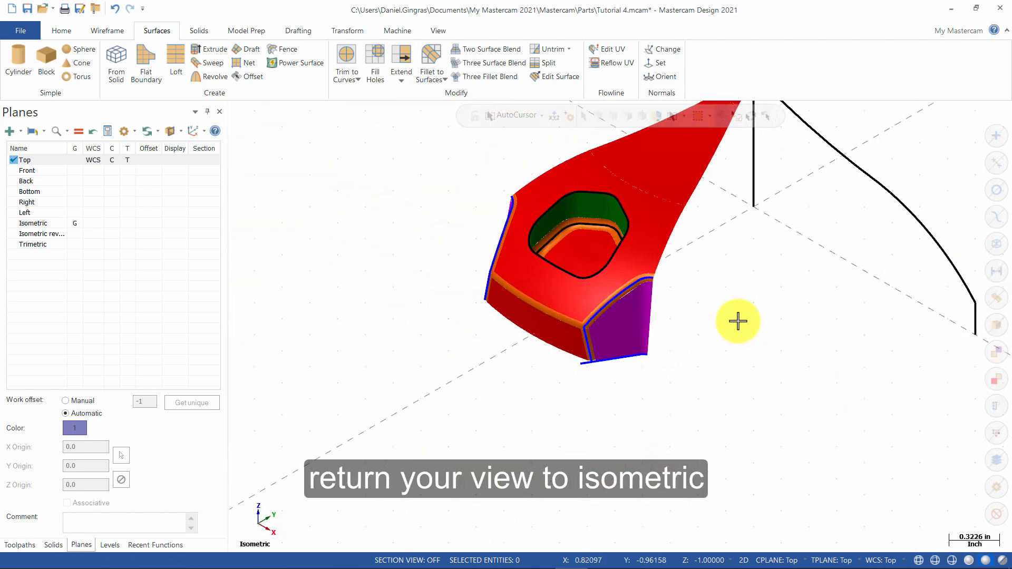
pyautogui.scroll(3, 851, 326)
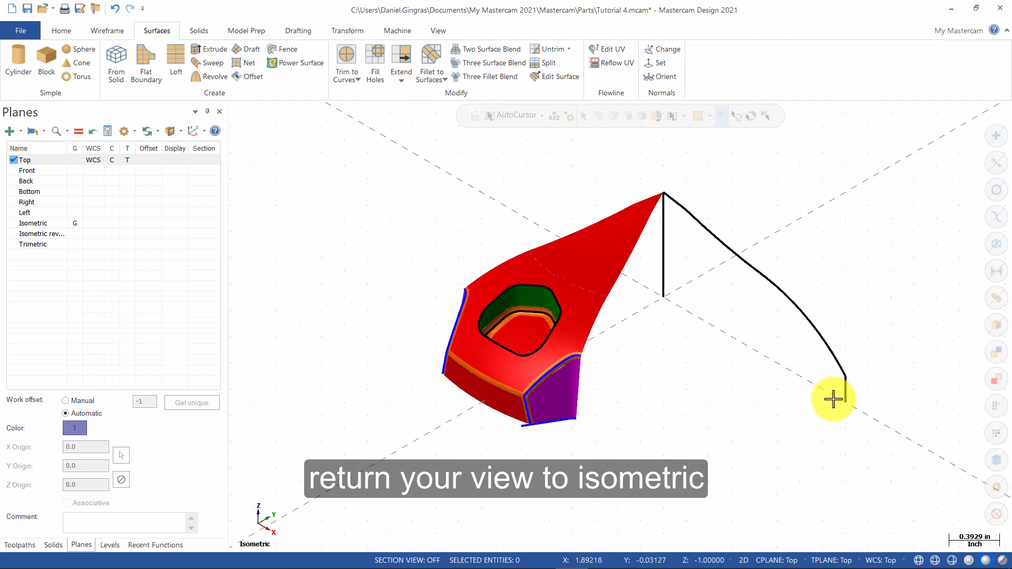
# - Rotate all the surfaces as copies about the part's center, using 7 instances with 45 degrees between them
pyautogui.click(347, 31)
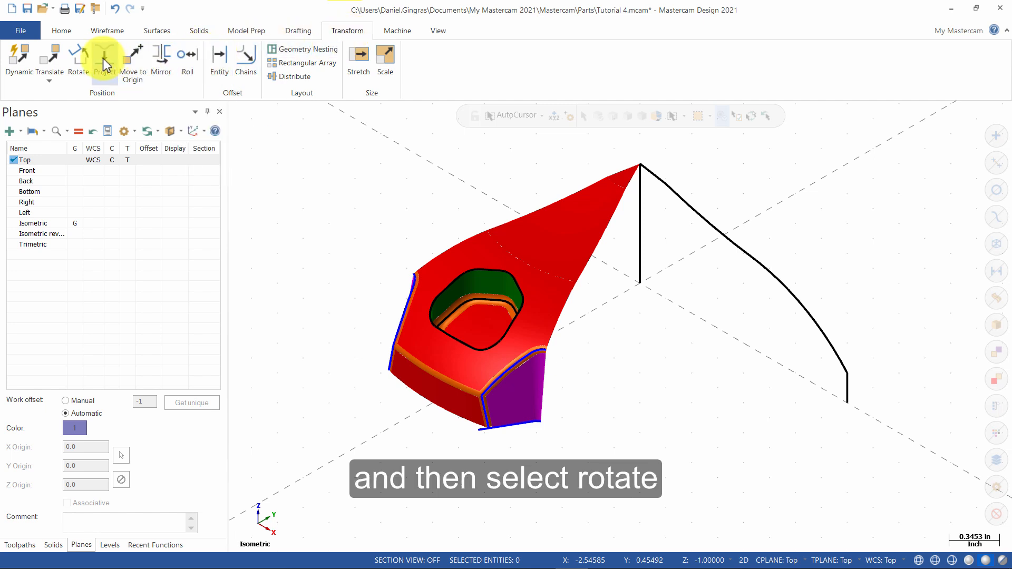
pyautogui.click(79, 59)
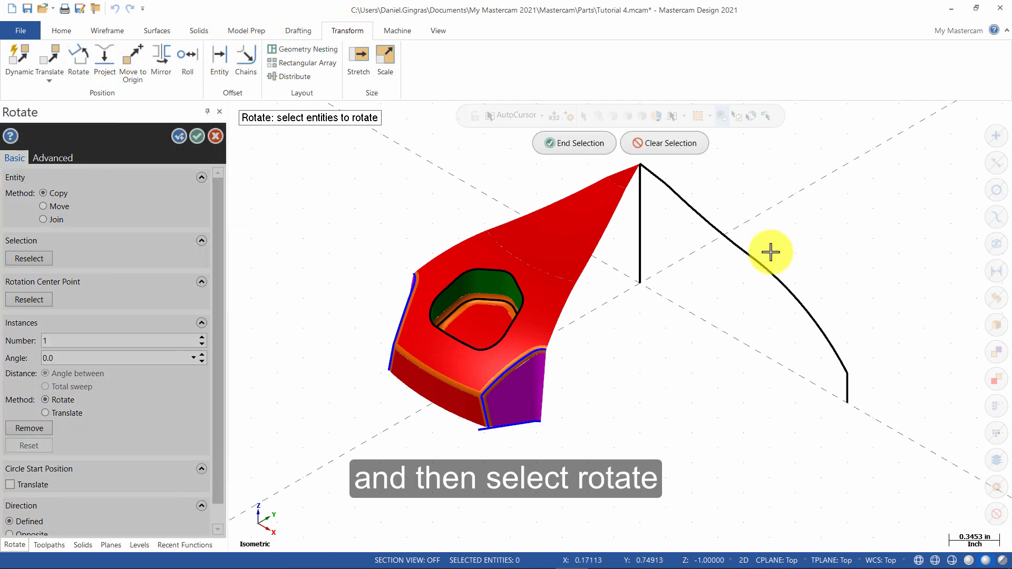
pyautogui.click(992, 295)
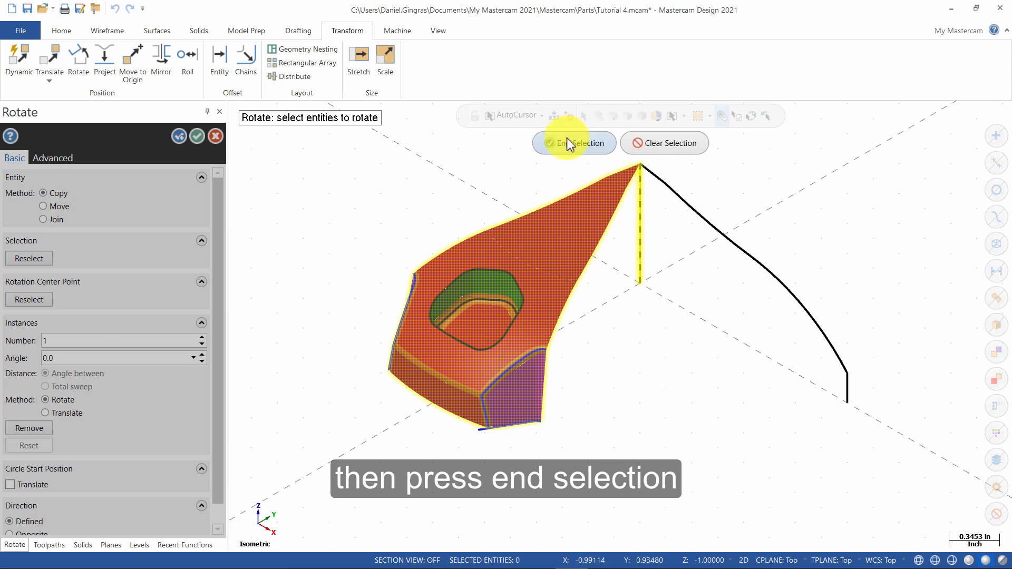
pyautogui.click(572, 143)
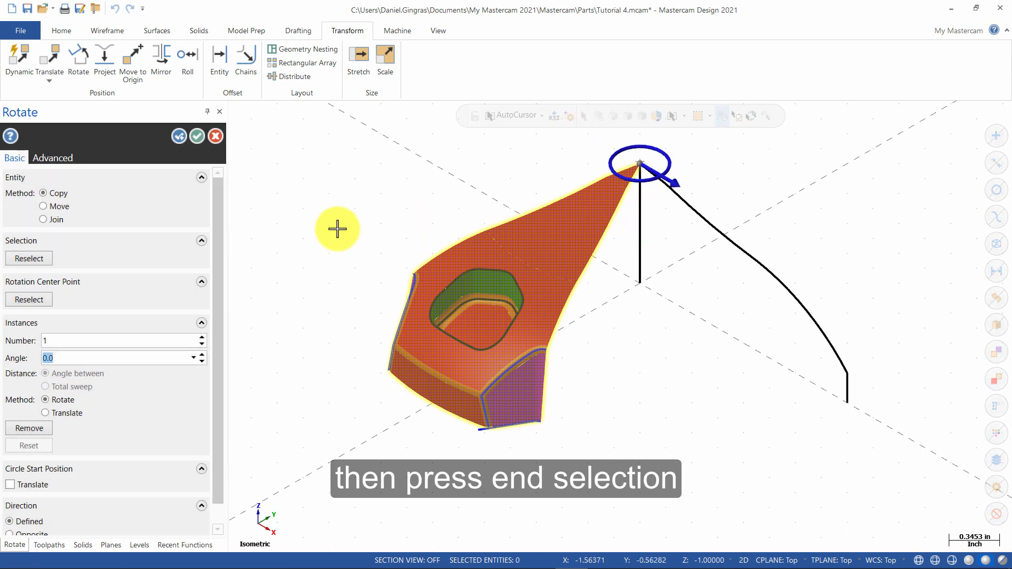
pyautogui.click(98, 360)
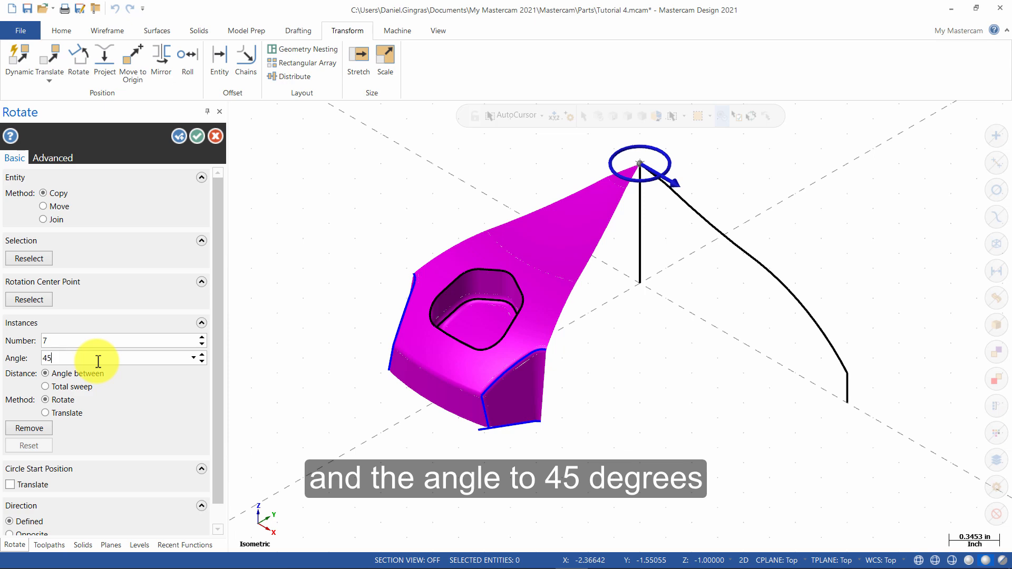
pyautogui.press('Return')
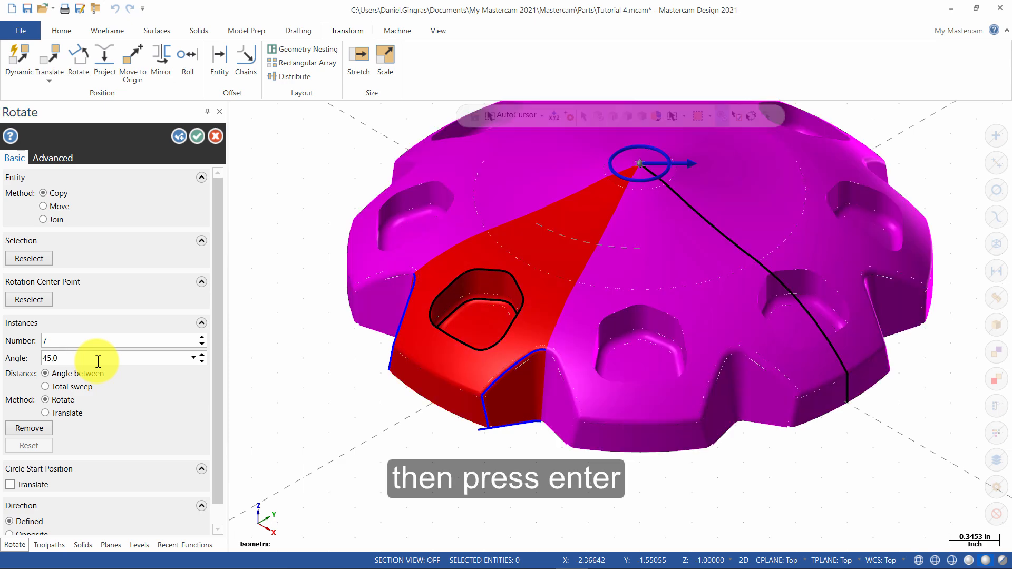
pyautogui.scroll(-3, 527, 305)
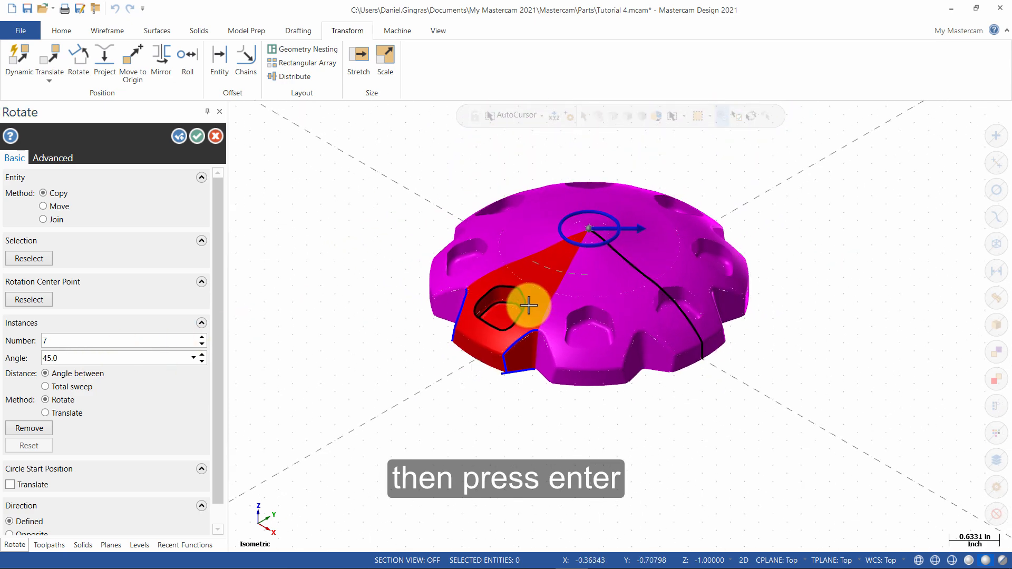
pyautogui.click(199, 138)
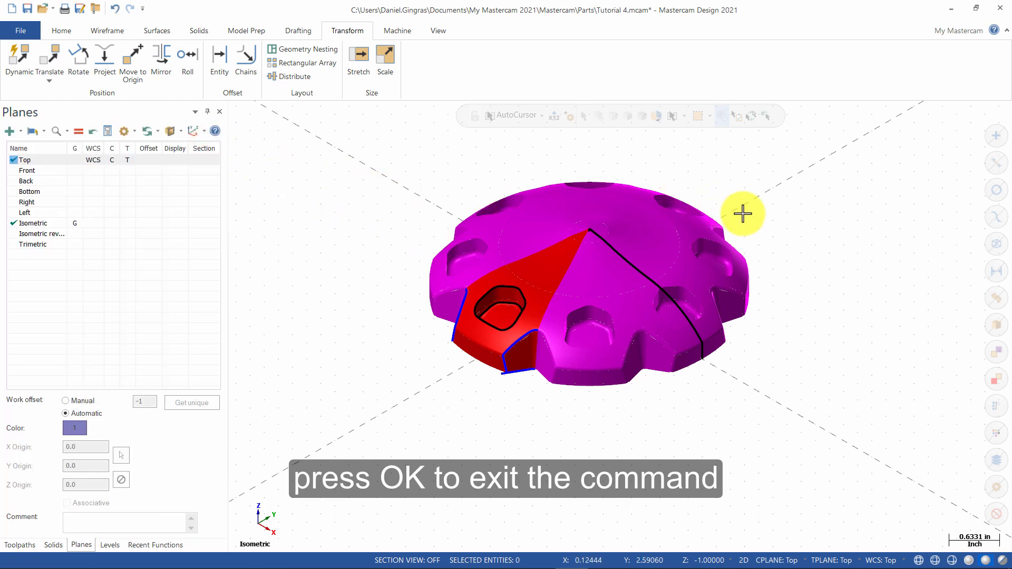
# - Clear the transform result colors so the rotated surfaces show their original surface colors
pyautogui.rightClick(769, 211)
pyautogui.click(779, 198)
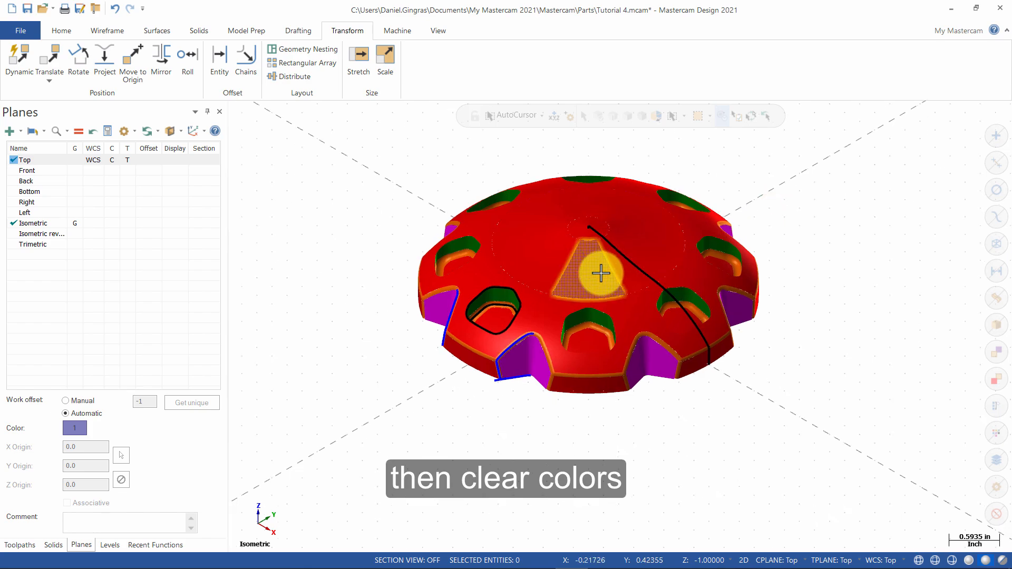
pyautogui.scroll(2, 600, 273)
pyautogui.moveTo(601, 274)
pyautogui.mouseDown(button='middle')
pyautogui.moveTo(682, 264)
pyautogui.moveTo(563, 261)
pyautogui.moveTo(580, 287)
pyautogui.moveTo(584, 270)
pyautogui.mouseUp(button='middle')
# - Set the construction Z depth to 0
pyautogui.rightClick(324, 350)
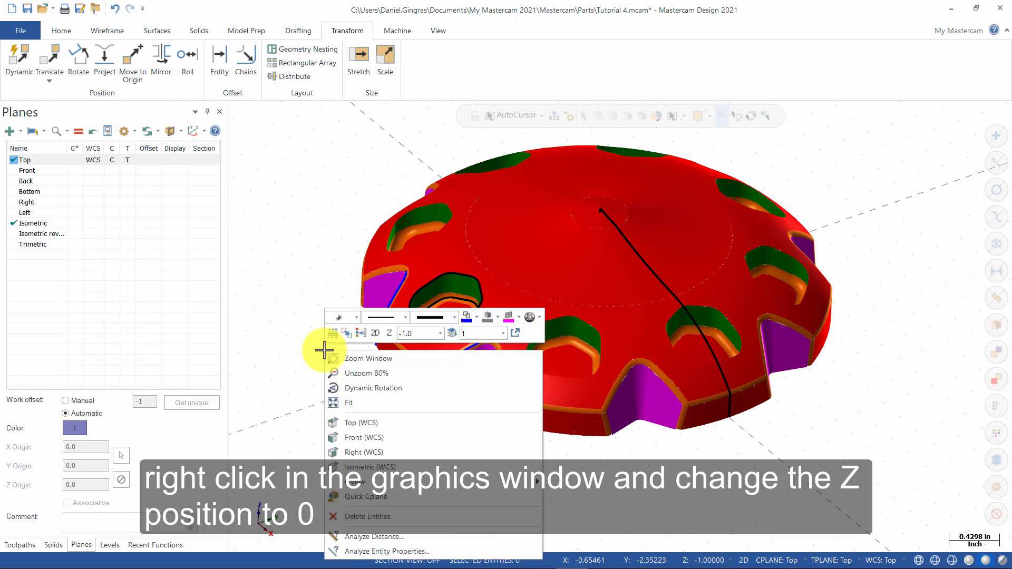
pyautogui.click(379, 338)
pyautogui.click(421, 334)
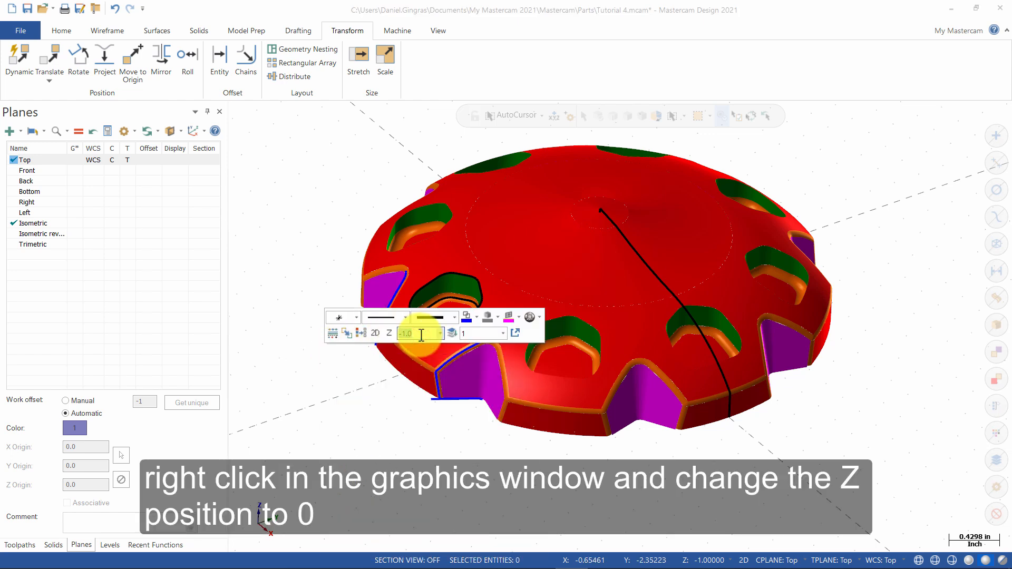
pyautogui.write('0')
pyautogui.press('Return')
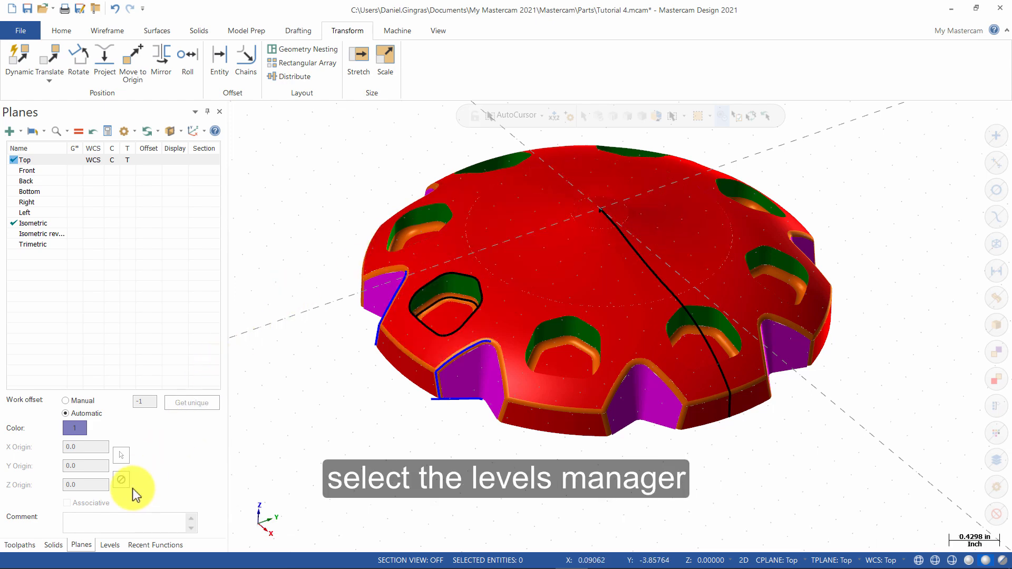
# - Name level 1 "wireframe Geometry" and create level 2 as the active level, named "Toolpath Geometry"
pyautogui.click(109, 545)
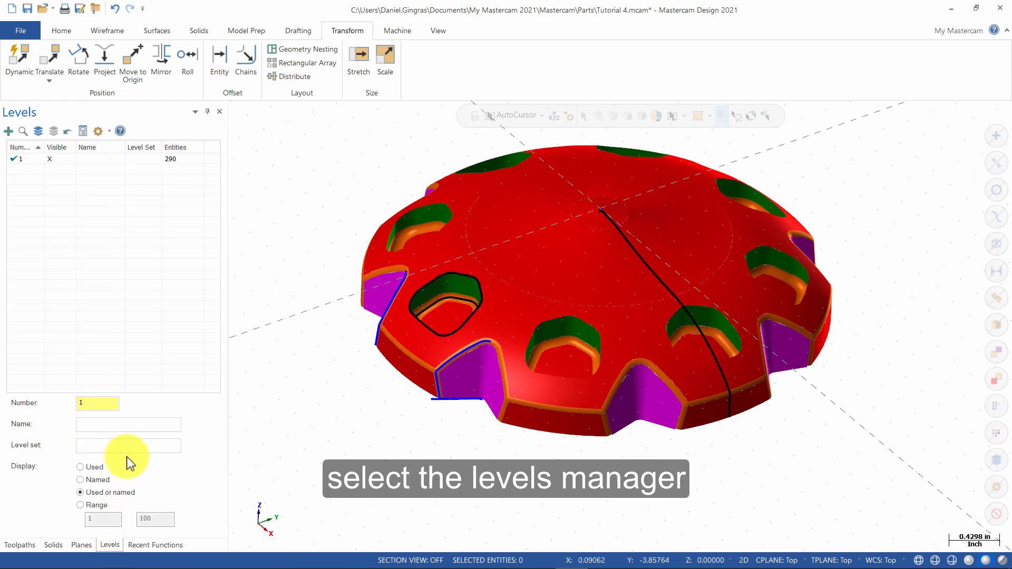
pyautogui.click(136, 426)
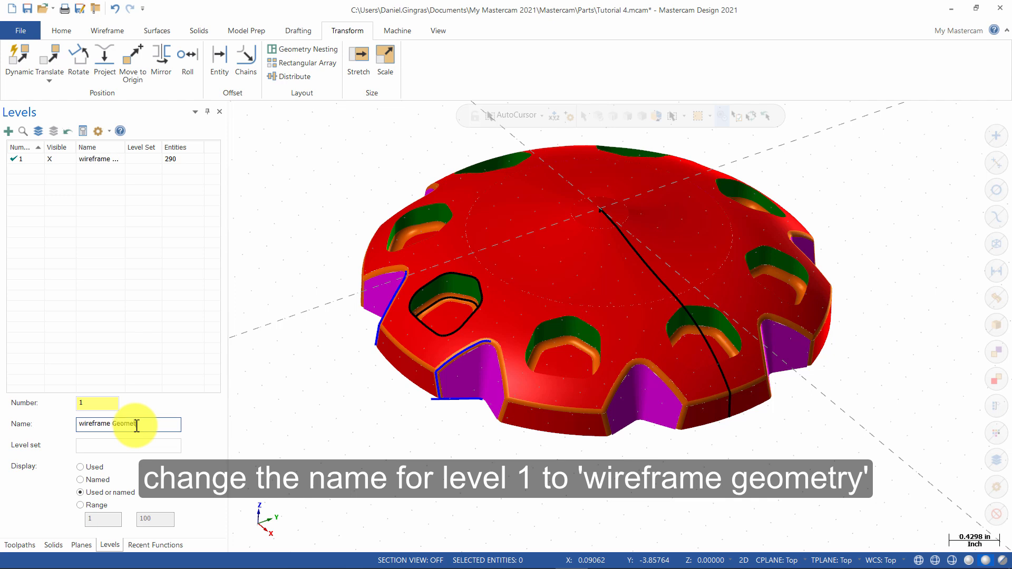
pyautogui.click(105, 403)
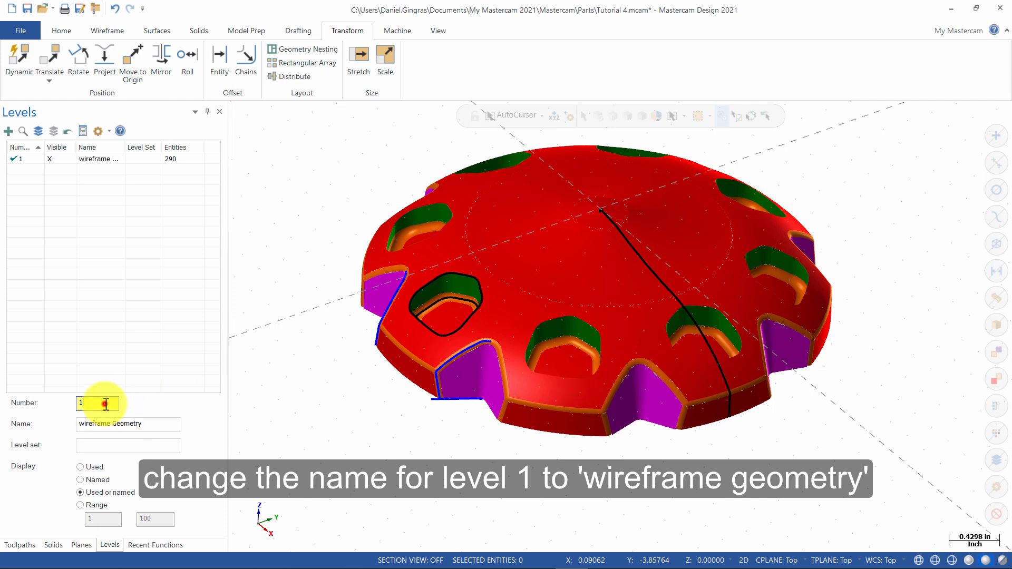
pyautogui.press('BackSpace')
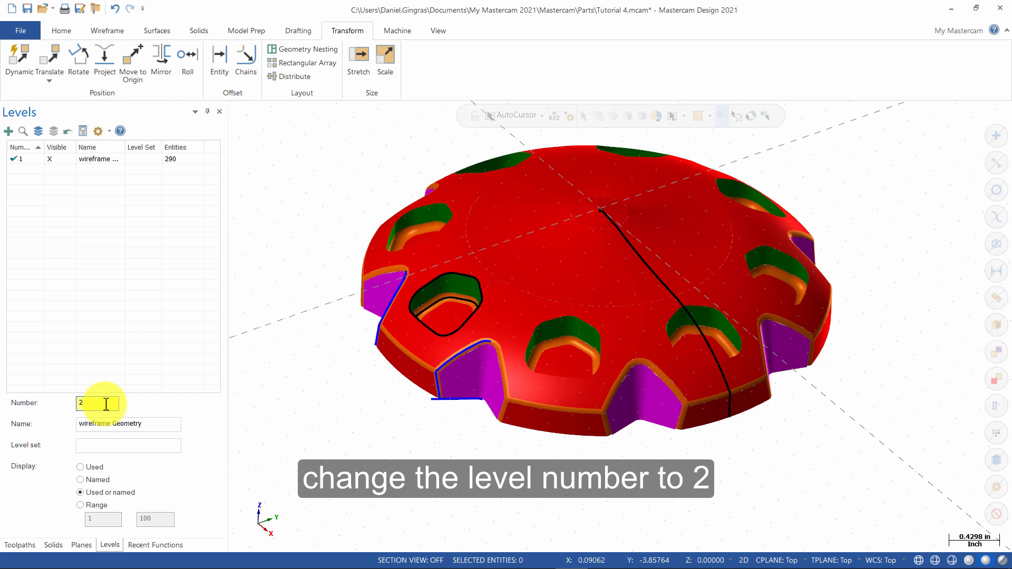
pyautogui.click(110, 425)
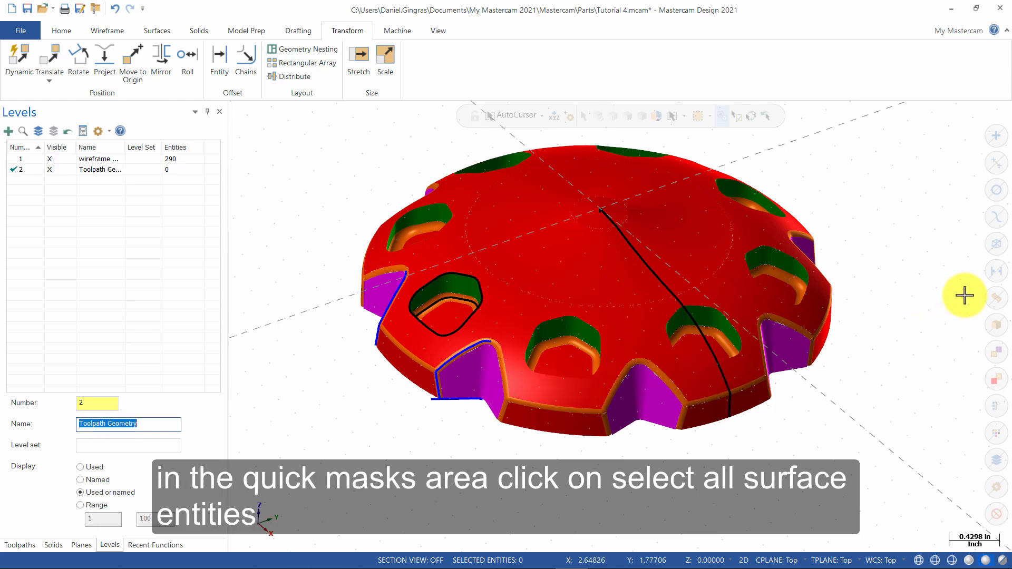
# - Move all surface entities to the active level 2 and turn off the visibility of level 1
pyautogui.click(997, 299)
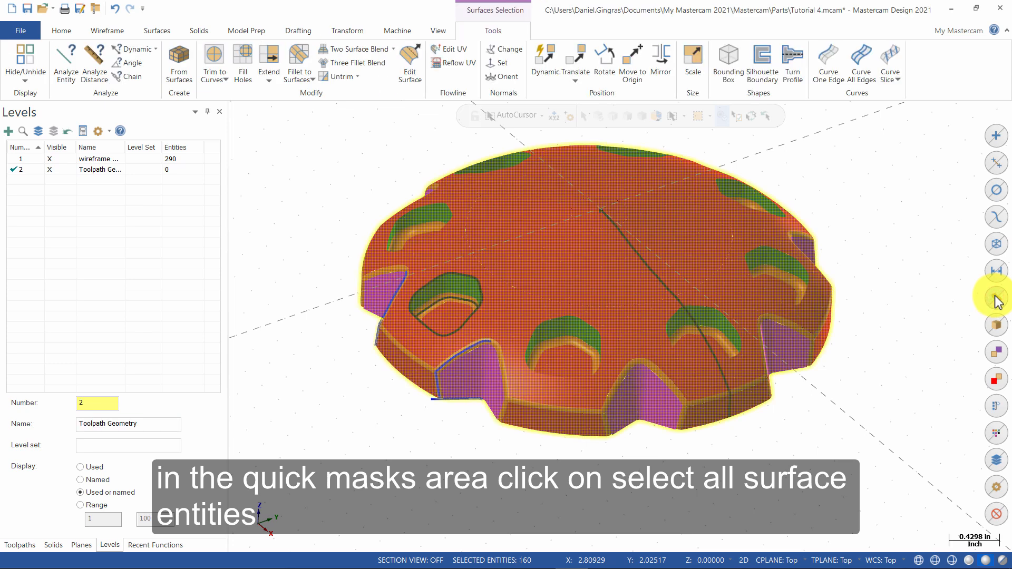
pyautogui.click(62, 32)
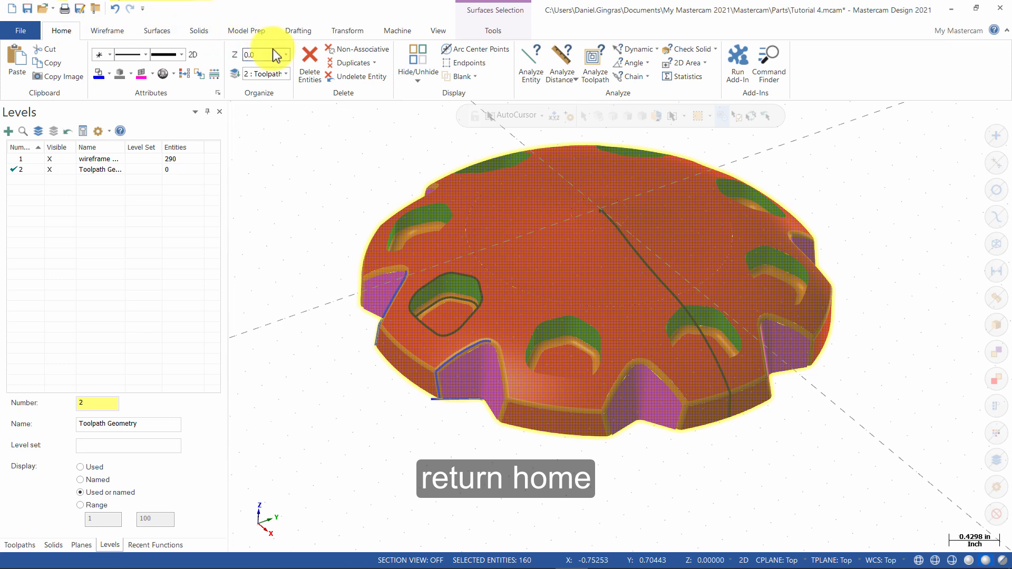
pyautogui.click(235, 74)
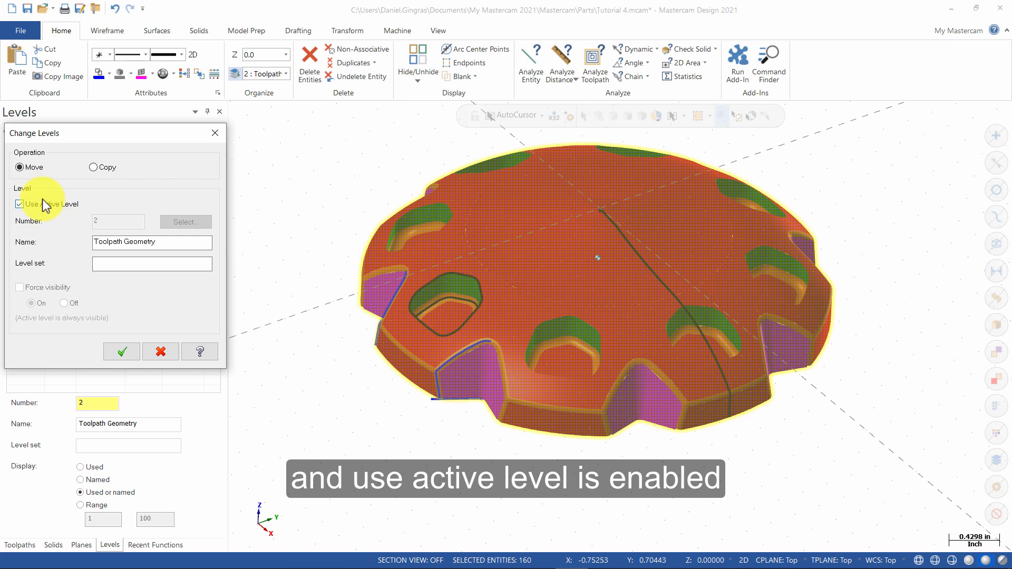
pyautogui.click(132, 354)
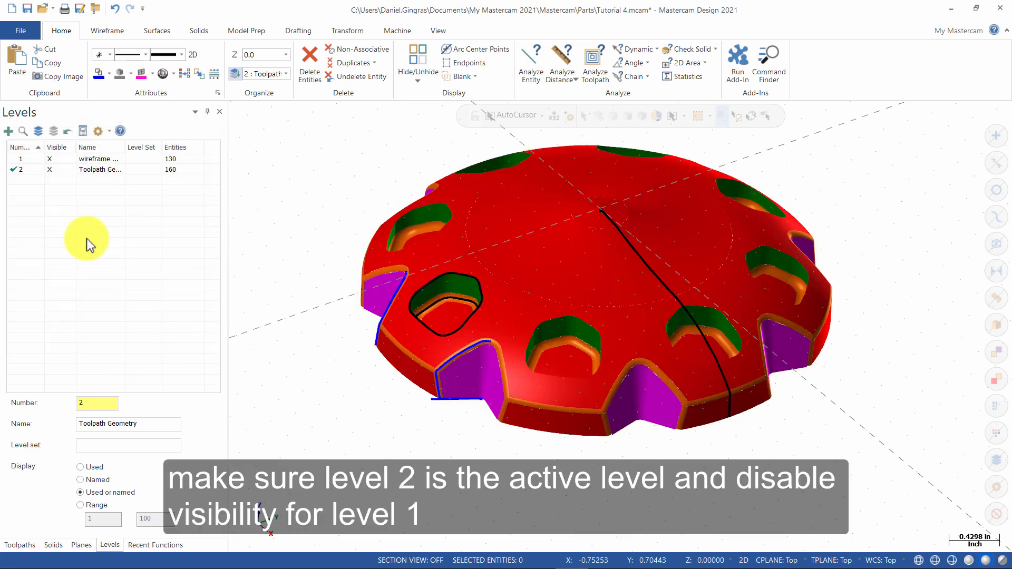
pyautogui.click(63, 159)
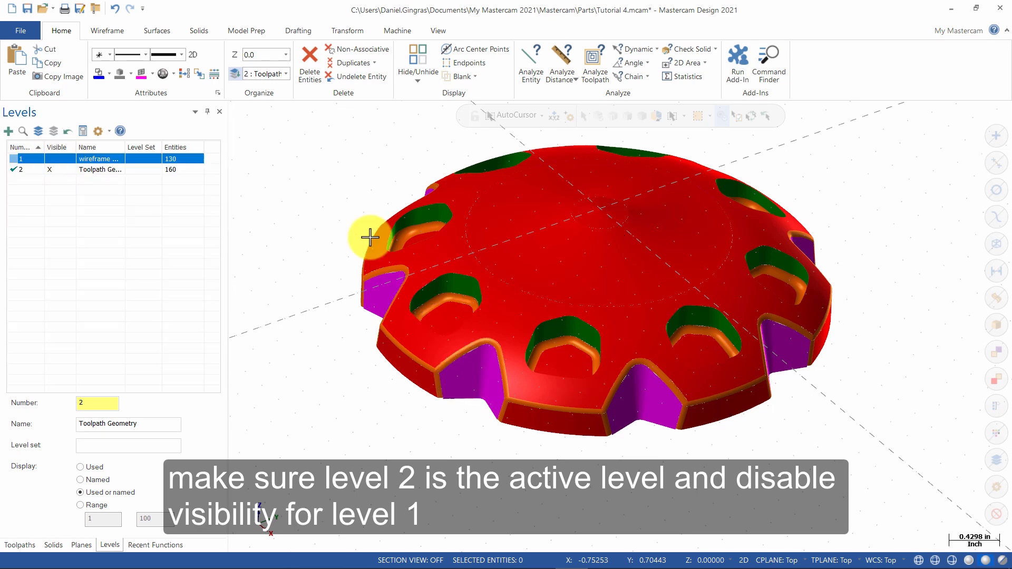